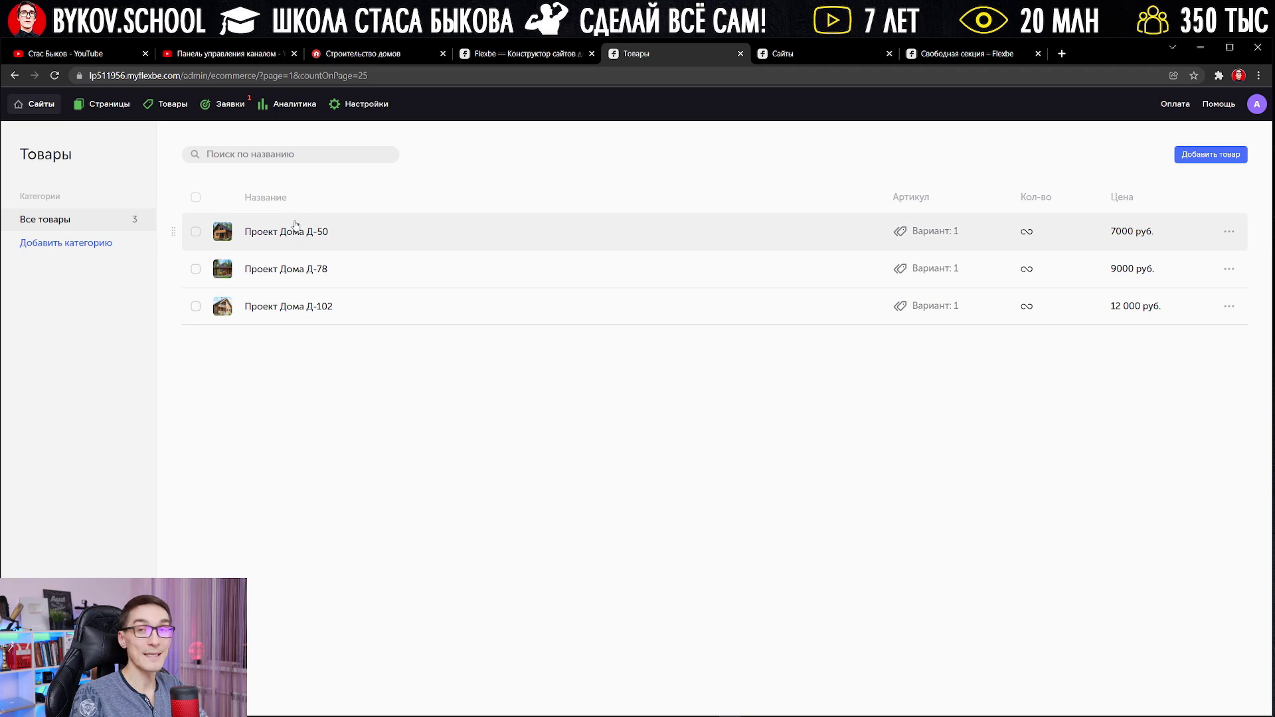
# Open the «Строительство домов» page in the editor and start adding a section between the founder video and the footer.
pyautogui.click(110, 105)
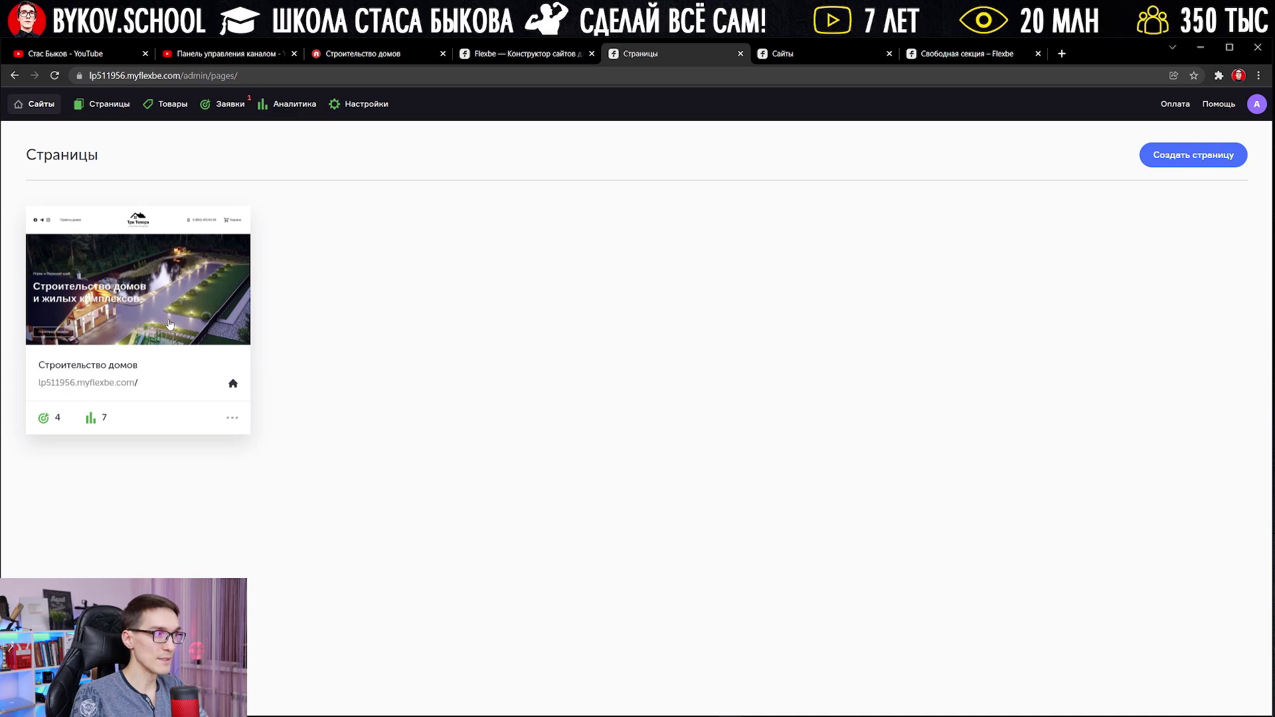
pyautogui.click(225, 274)
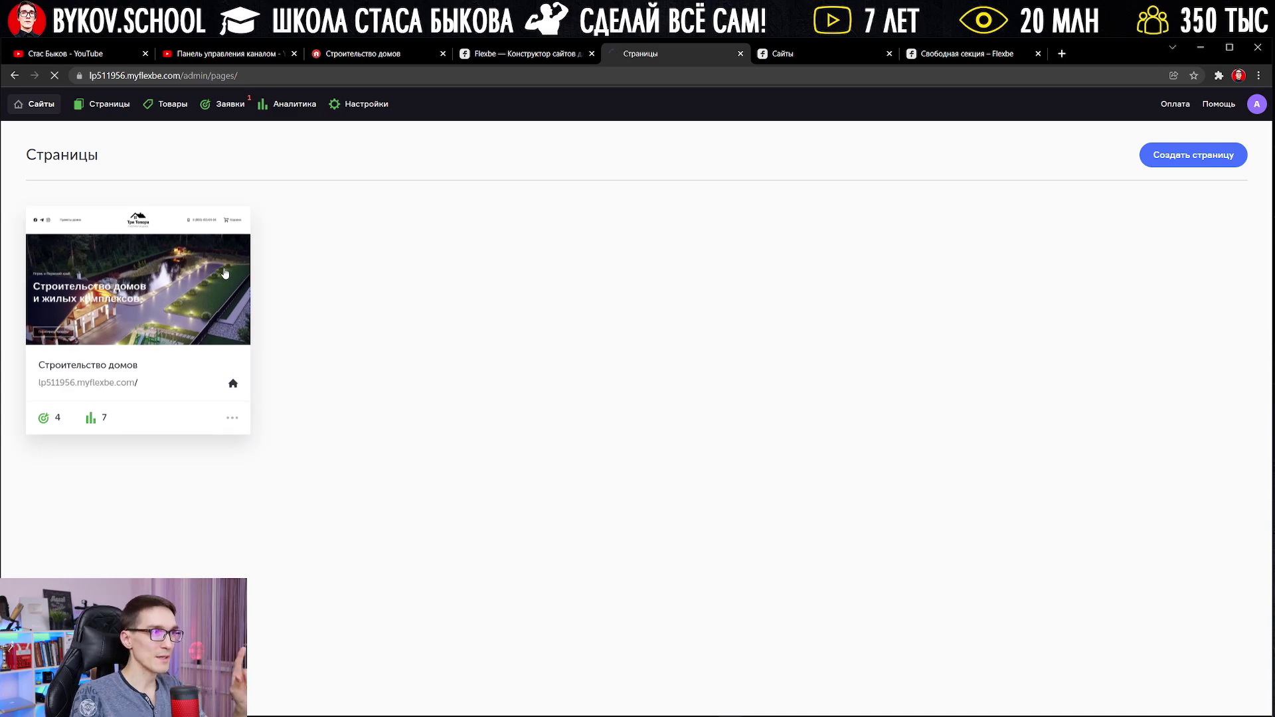
pyautogui.scroll(-15, 655, 307)
pyautogui.scroll(-10, 674, 315)
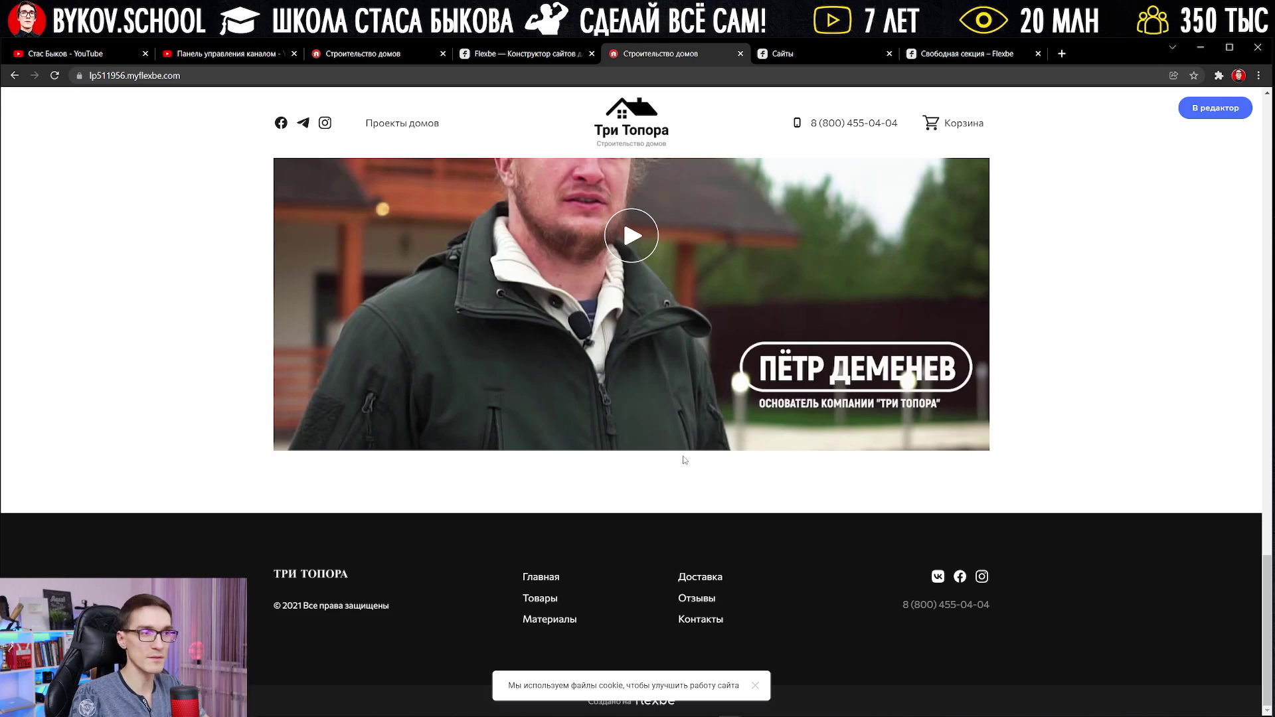
pyautogui.scroll(3, 789, 262)
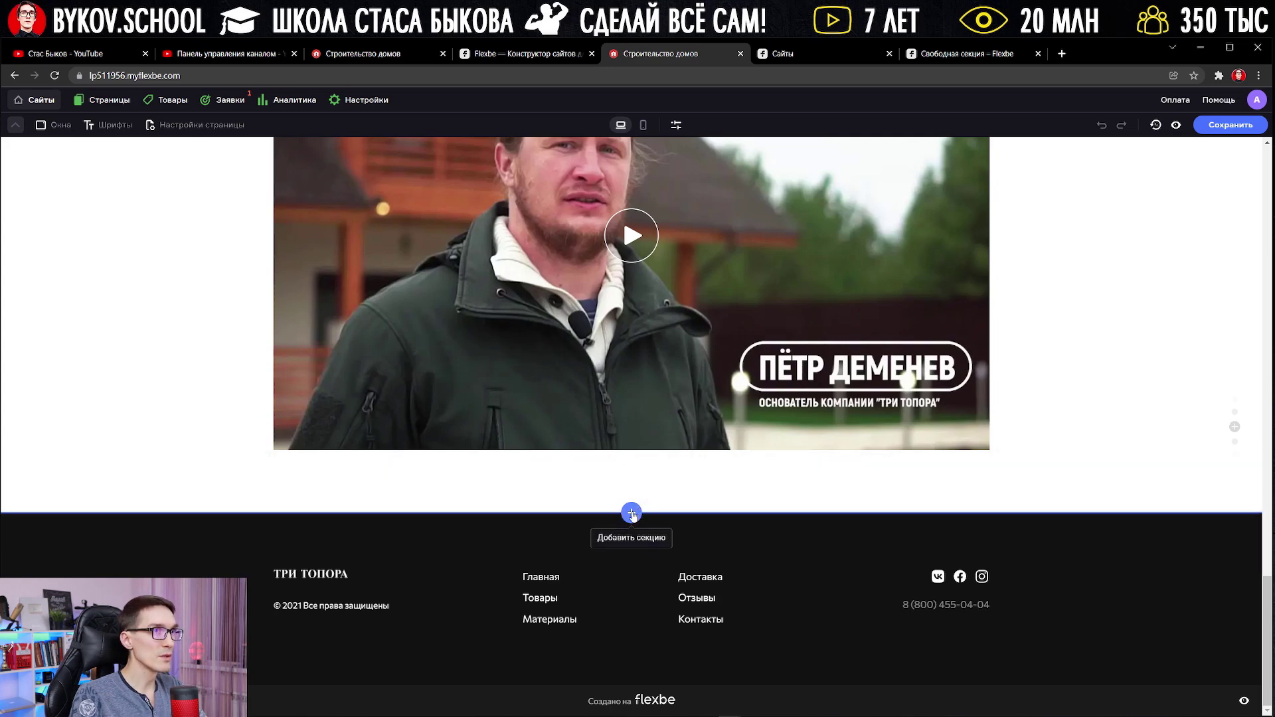
pyautogui.click(632, 514)
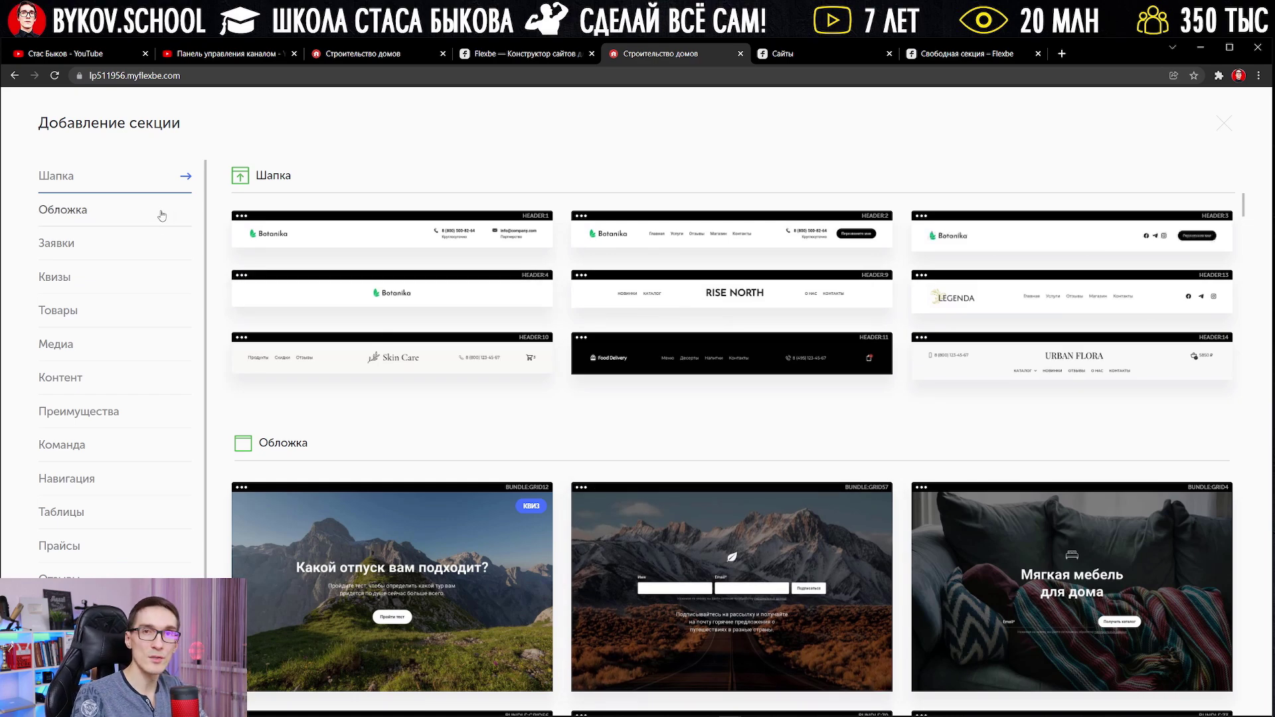
# Look through the section template categories from «Обложка» to «Прочее» to see which ready-made layouts are offered.
pyautogui.click(85, 219)
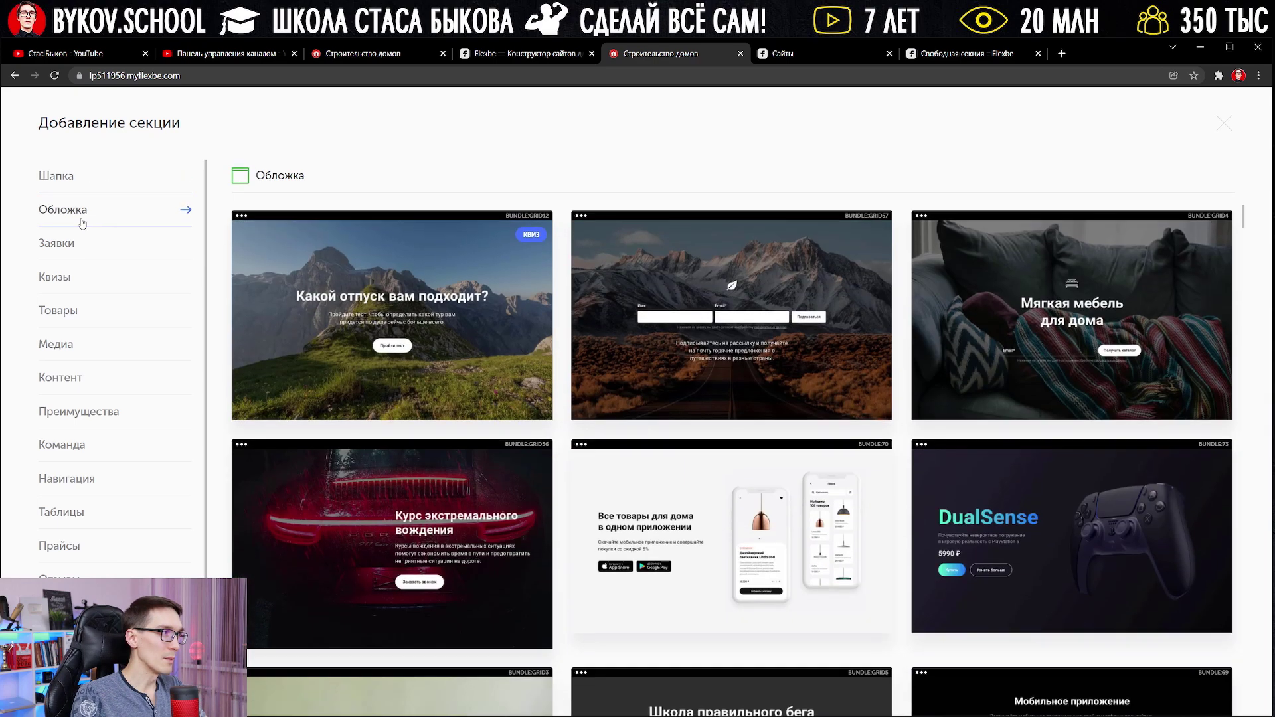
pyautogui.click(72, 248)
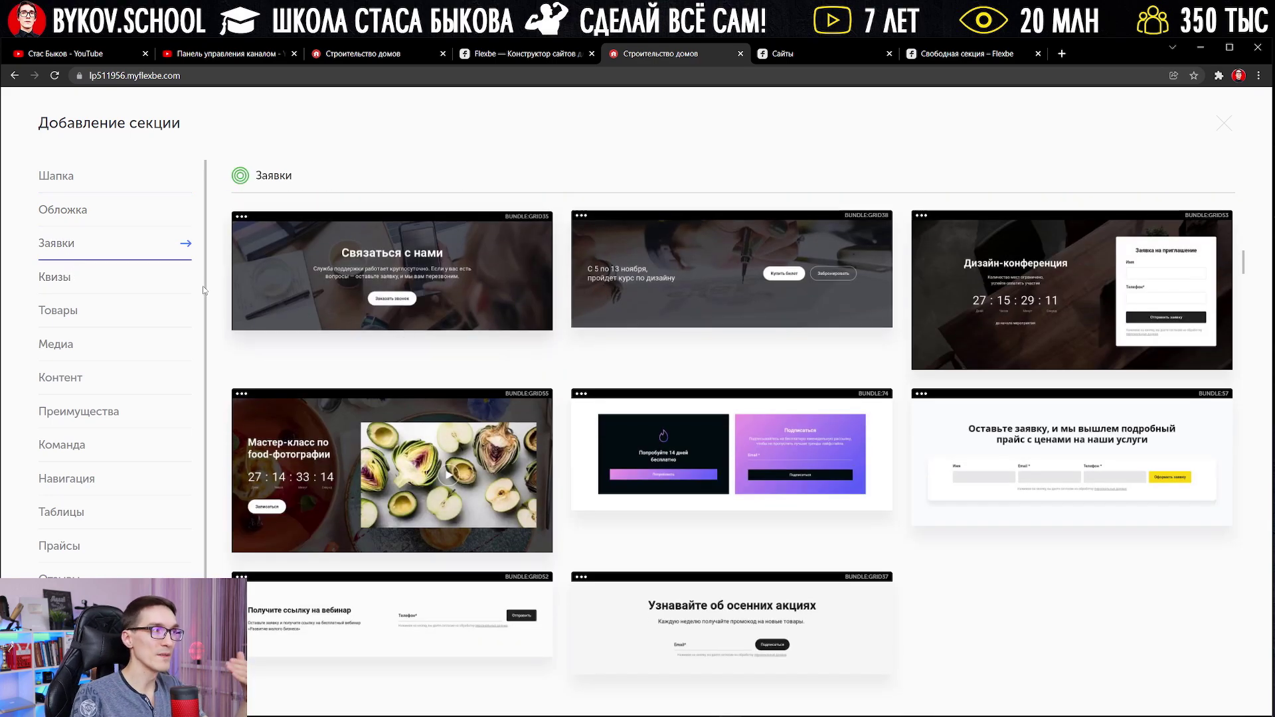
pyautogui.click(134, 283)
pyautogui.click(76, 312)
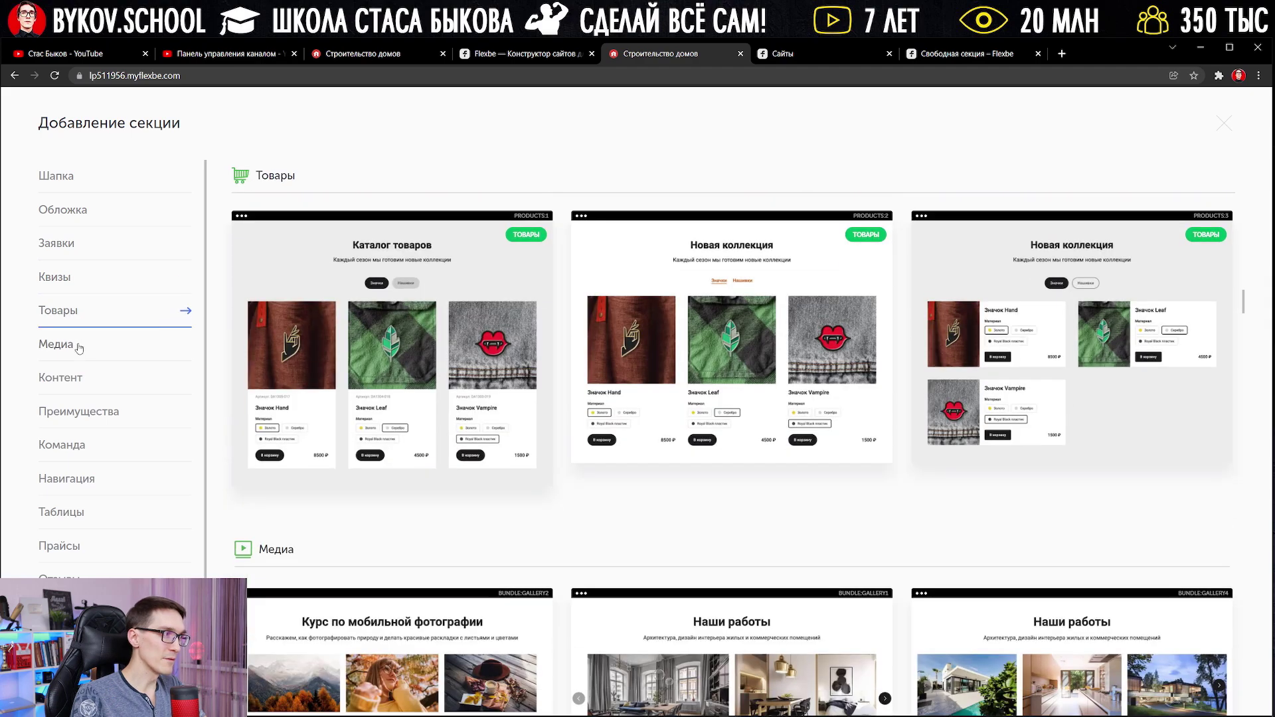
pyautogui.click(78, 349)
pyautogui.click(85, 378)
pyautogui.click(83, 412)
pyautogui.scroll(-2, 91, 372)
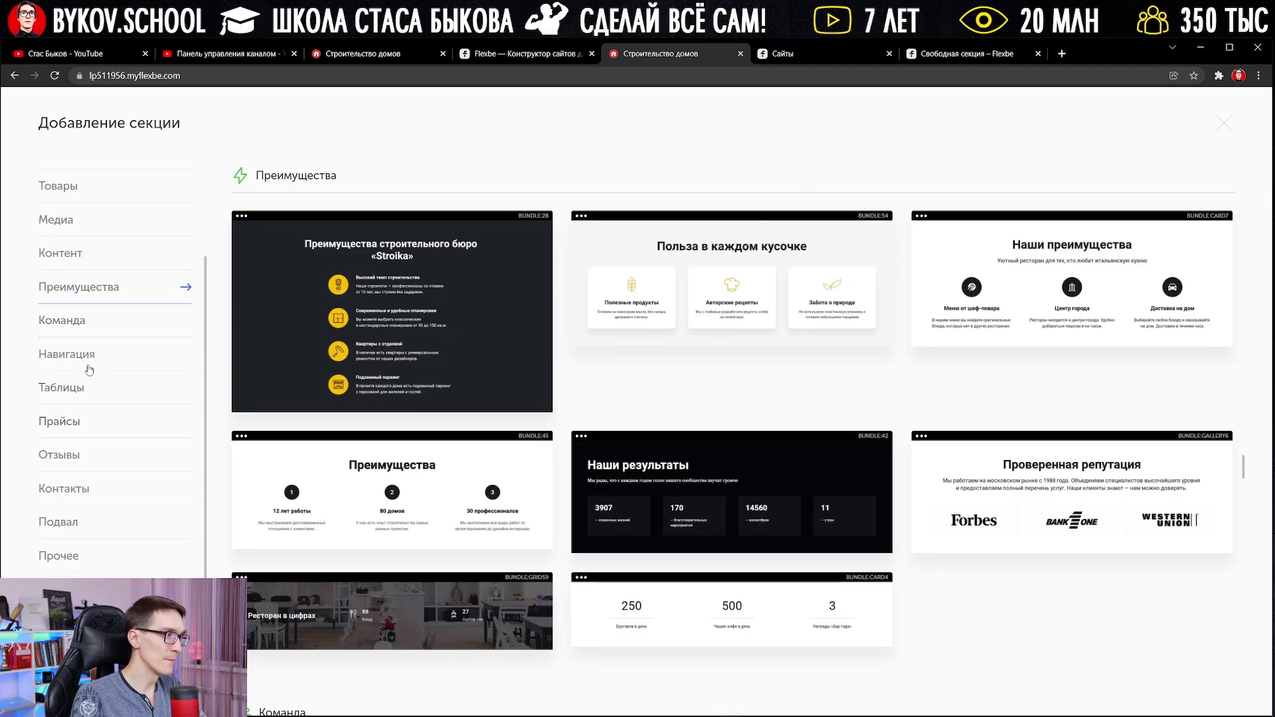
pyautogui.click(72, 389)
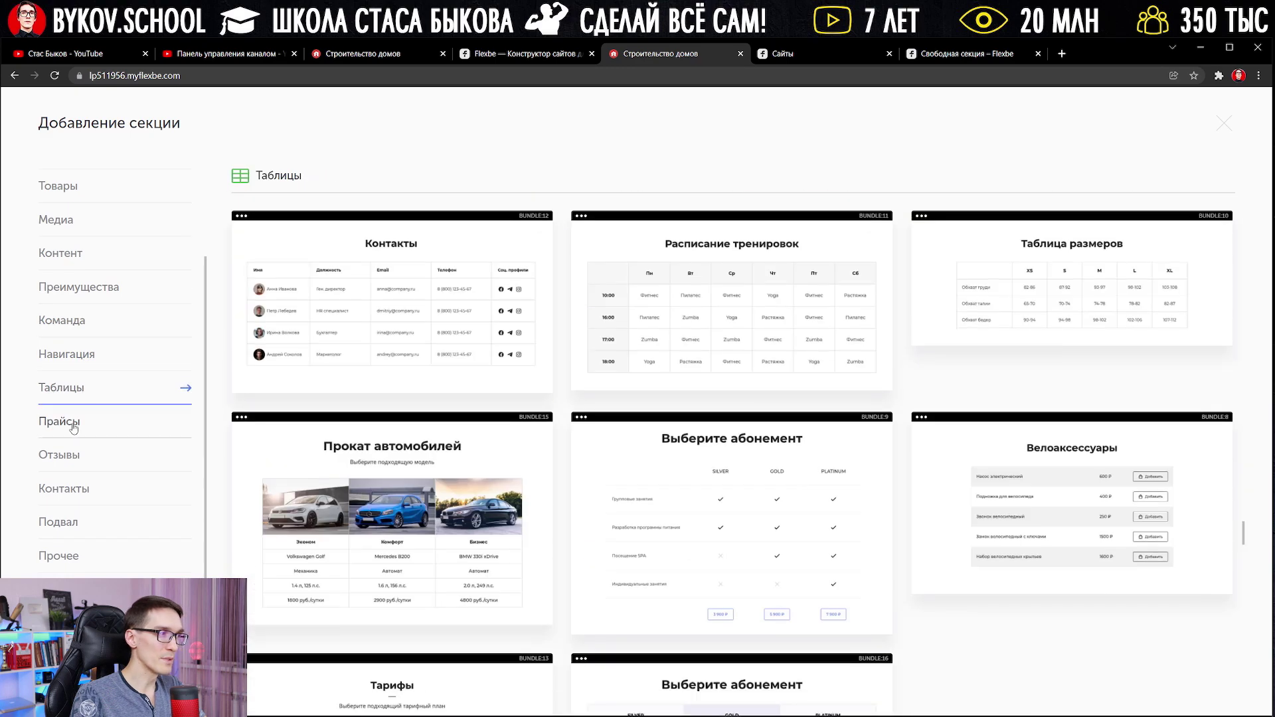
pyautogui.click(71, 425)
pyautogui.click(66, 457)
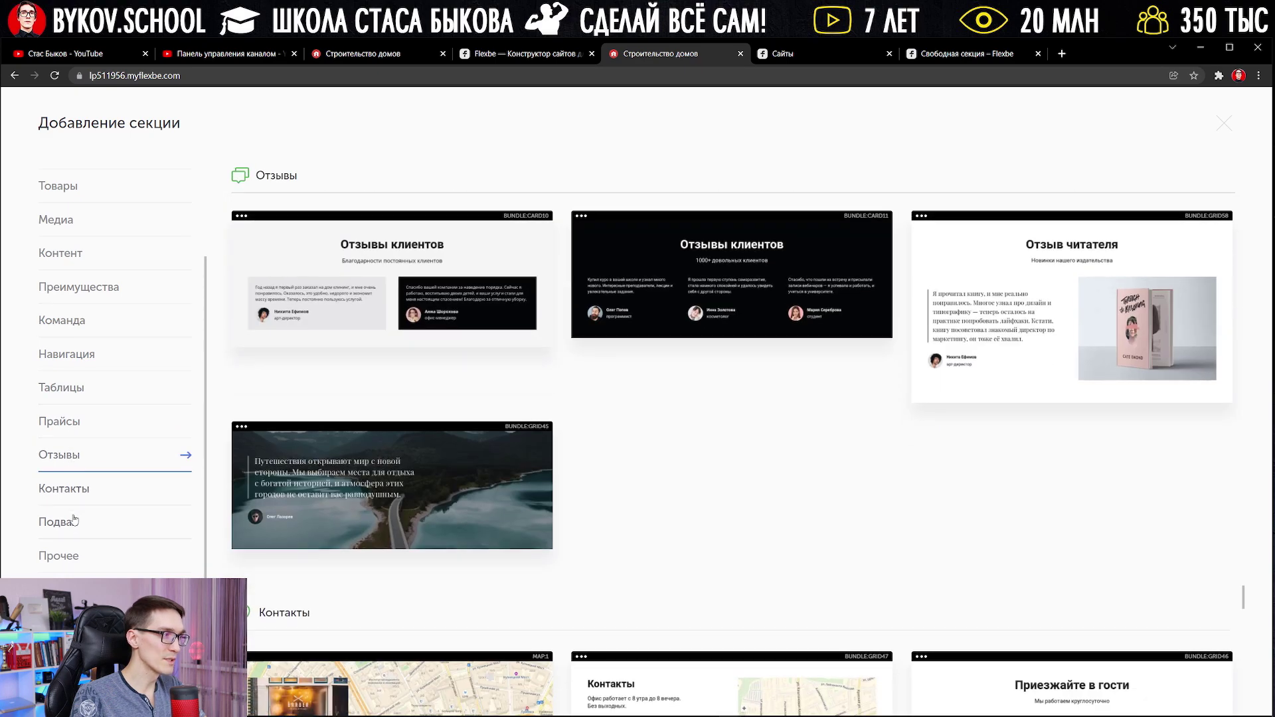
pyautogui.click(74, 524)
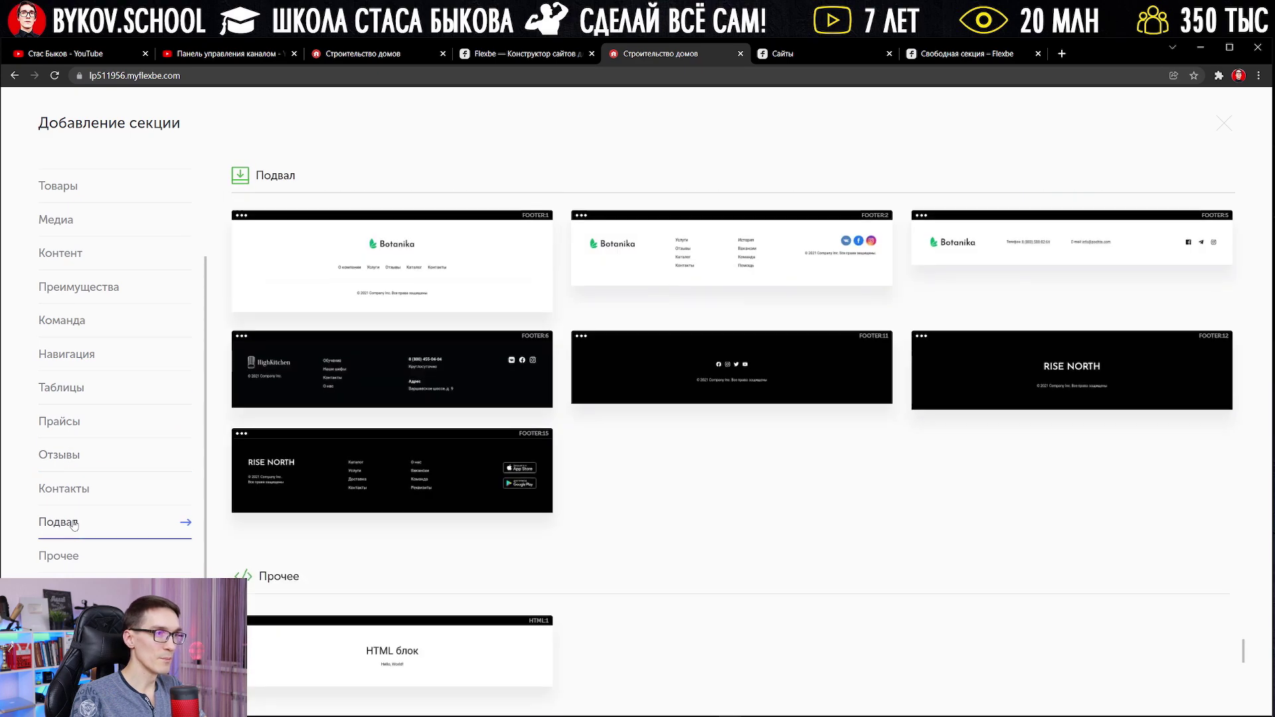
pyautogui.click(75, 556)
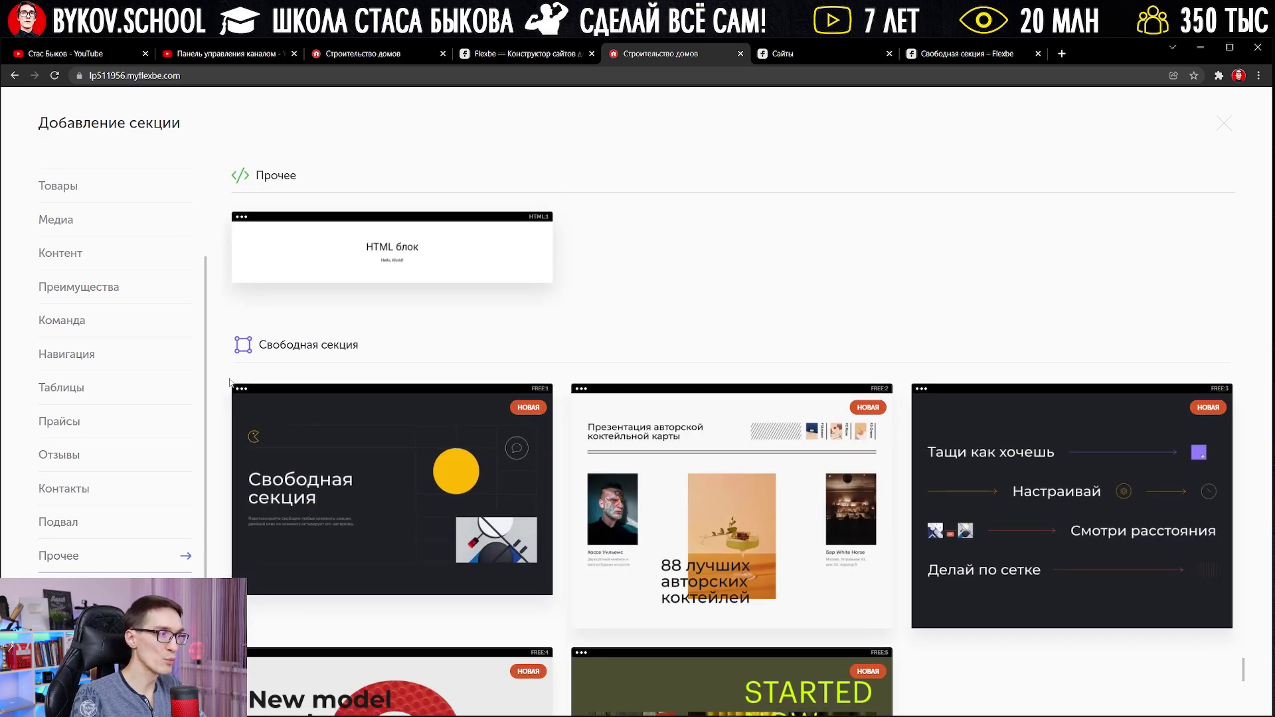
# Add the six-photo gallery section «Курс по мобильной фотографии» from the «Медиа» templates.
pyautogui.scroll(3, 132, 359)
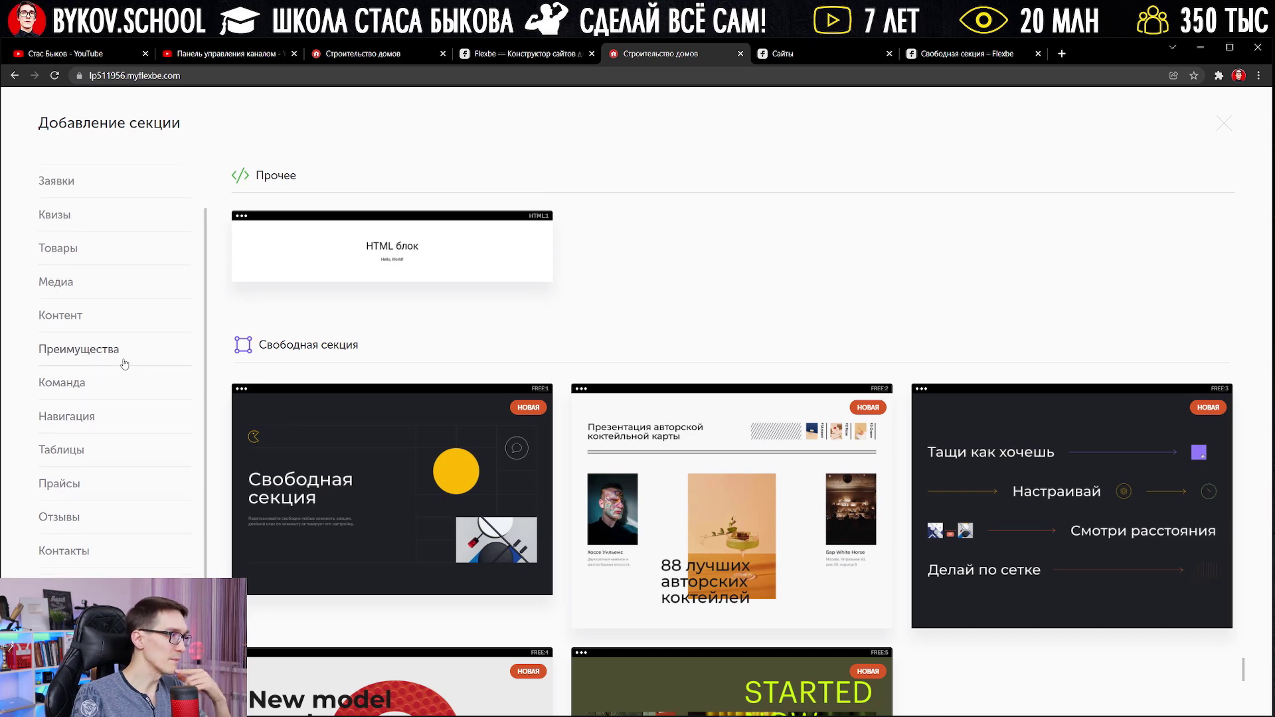
pyautogui.scroll(1, 119, 355)
pyautogui.click(93, 345)
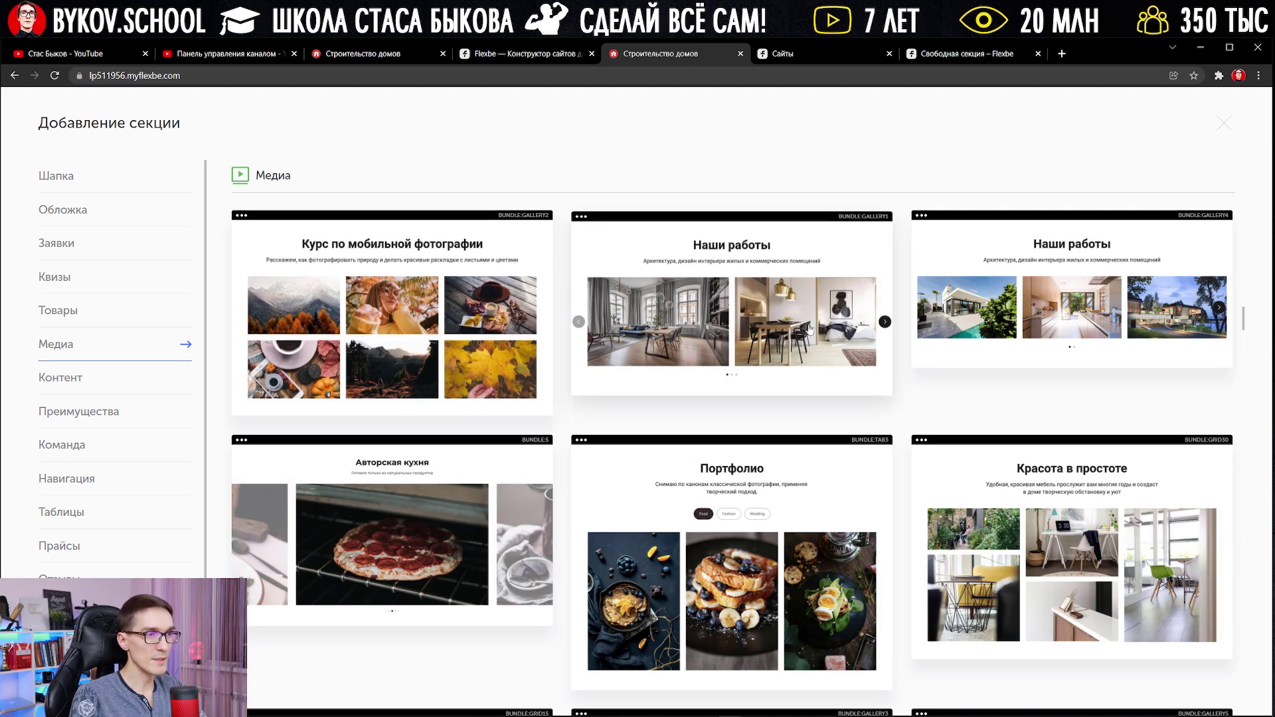
pyautogui.scroll(-3, 810, 332)
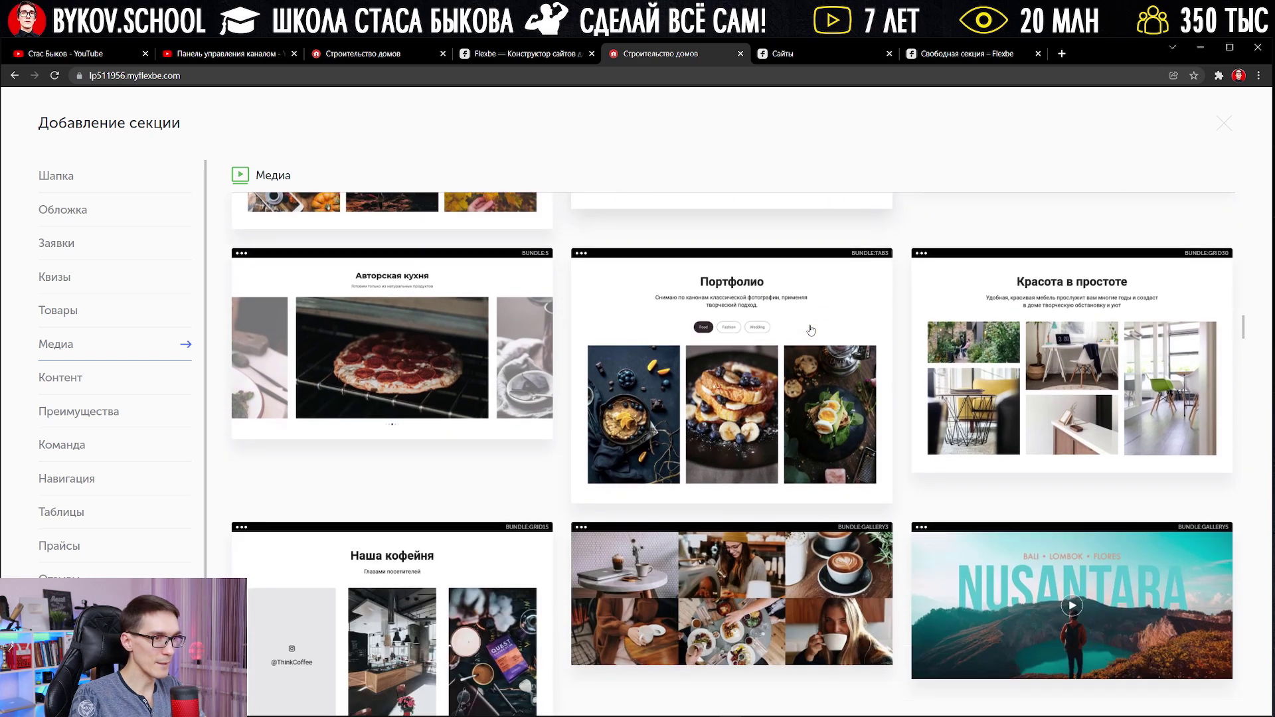
pyautogui.scroll(-2, 764, 352)
pyautogui.scroll(3, 664, 398)
pyautogui.scroll(2, 648, 408)
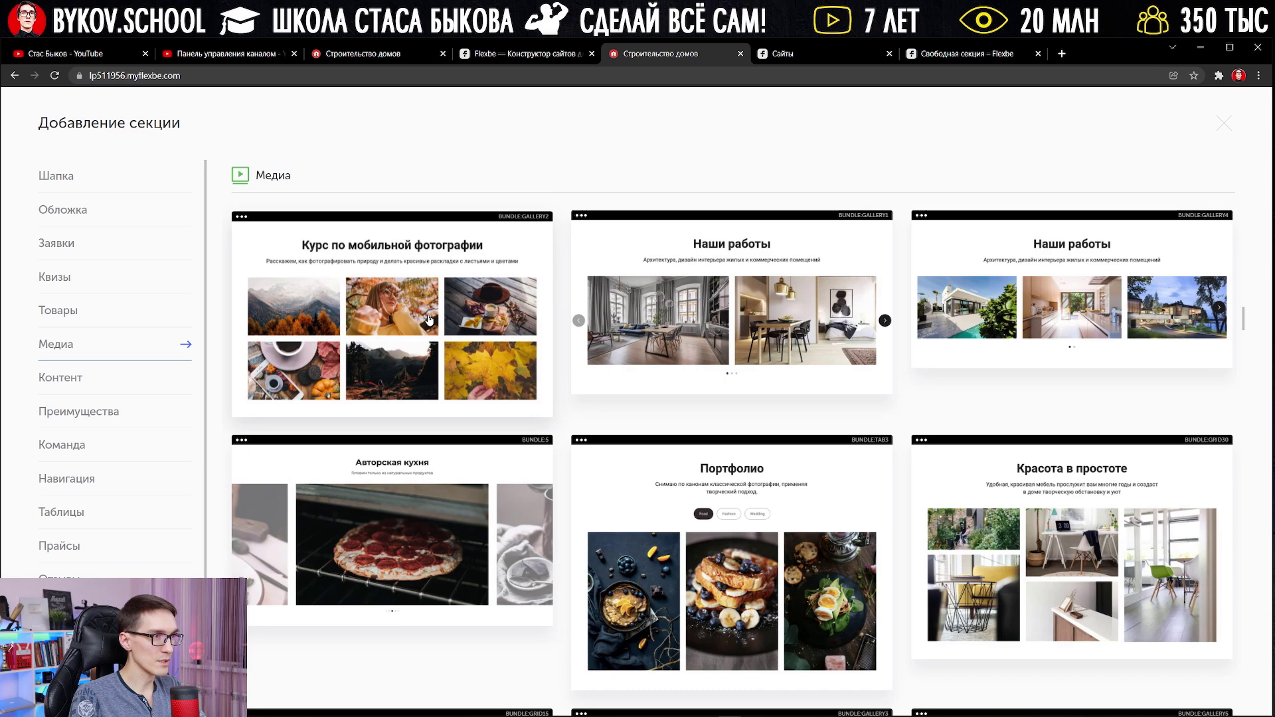
pyautogui.click(428, 321)
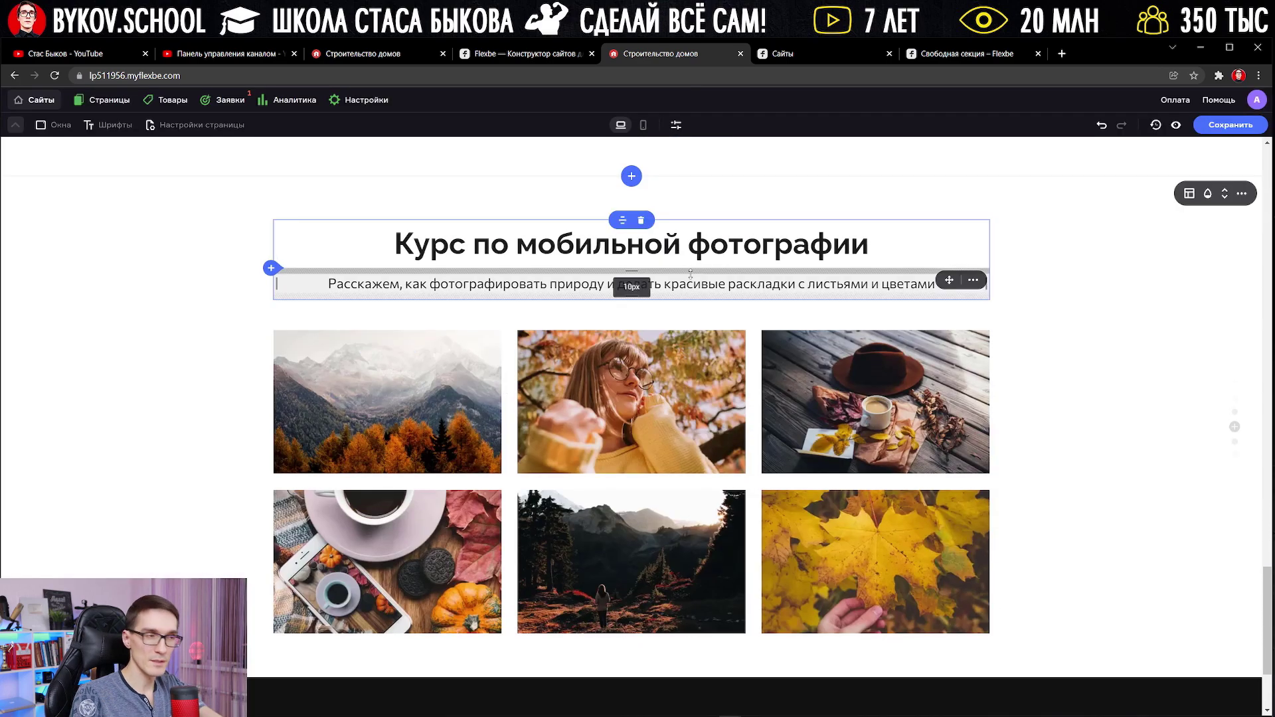
# Change the new gallery section's heading to «Дома по нашим проектам» and its subheading to «портфолио».
pyautogui.scroll(4, 1133, 425)
pyautogui.scroll(-5, 1132, 420)
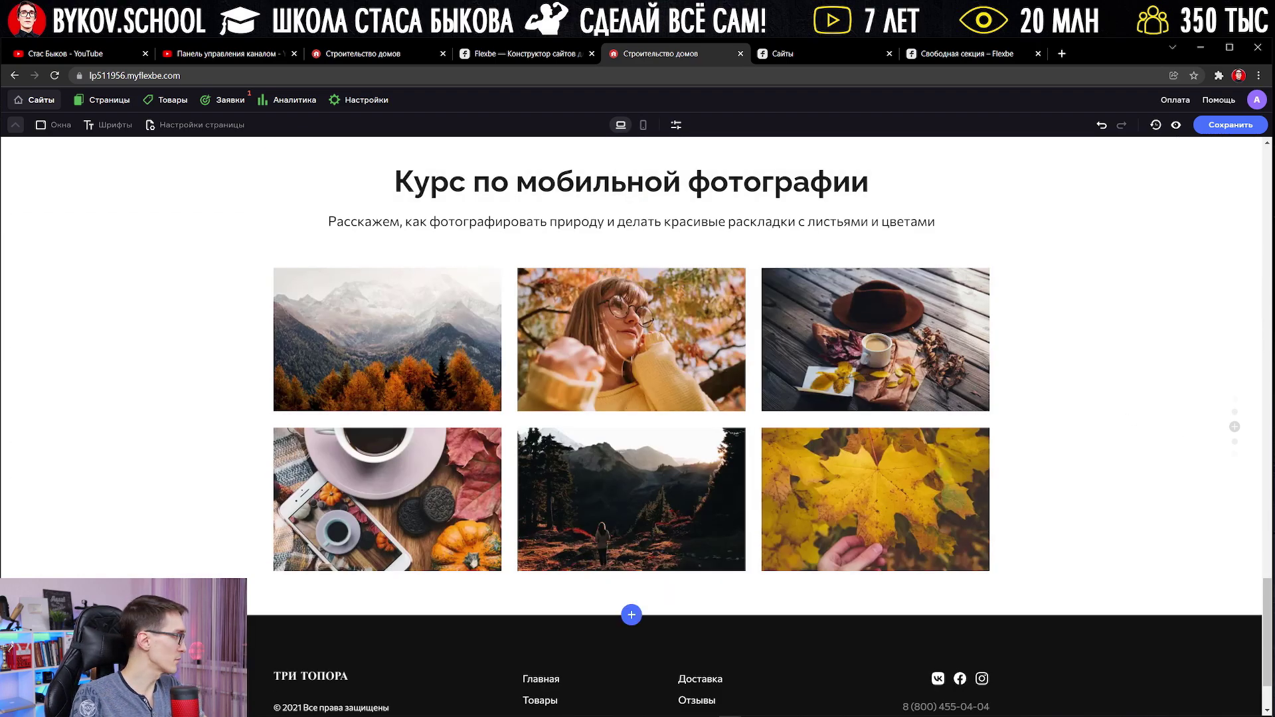
pyautogui.tripleClick(631, 181)
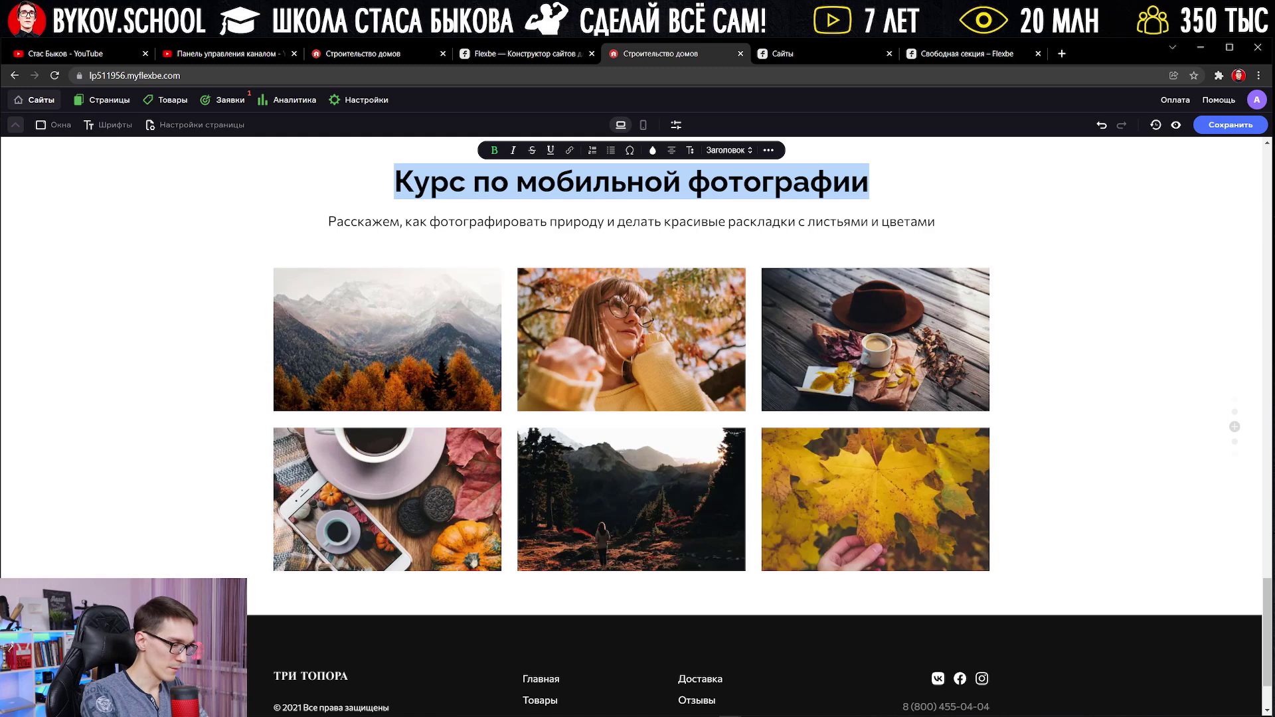
pyautogui.write('Дома по нашим проектам')
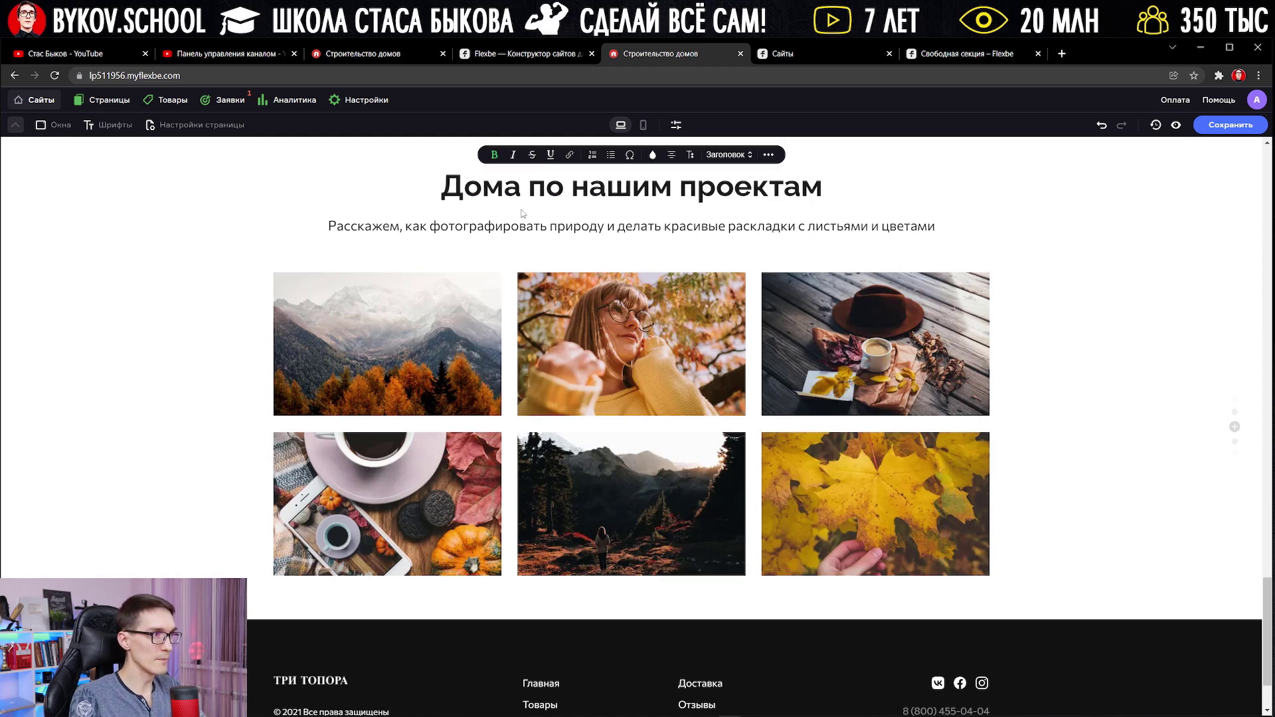
pyautogui.tripleClick(551, 227)
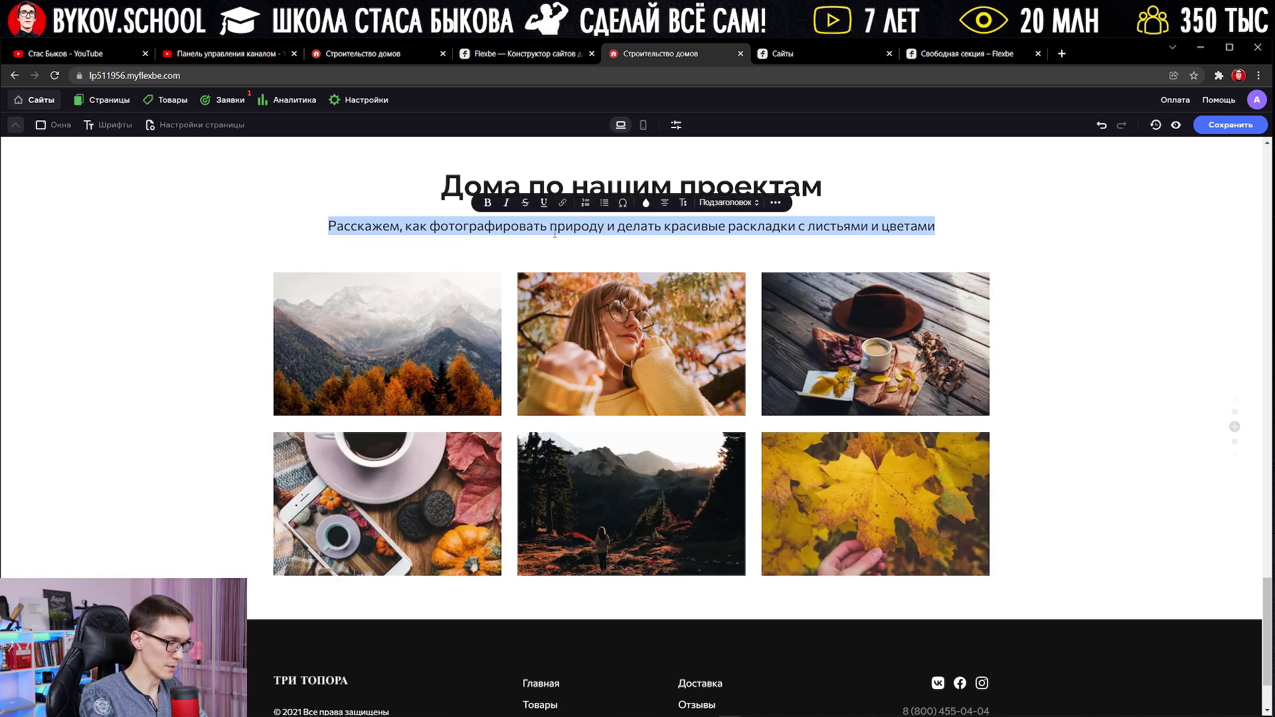
pyautogui.write('портфолио')
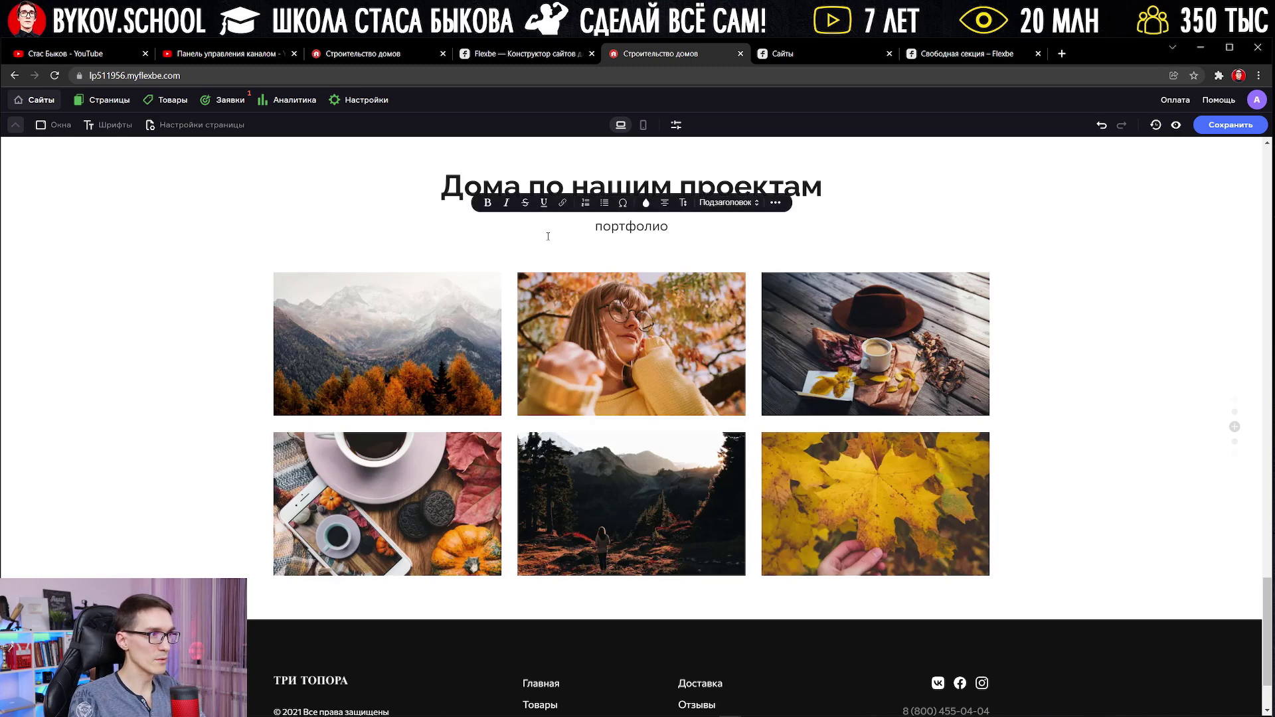
pyautogui.click(618, 390)
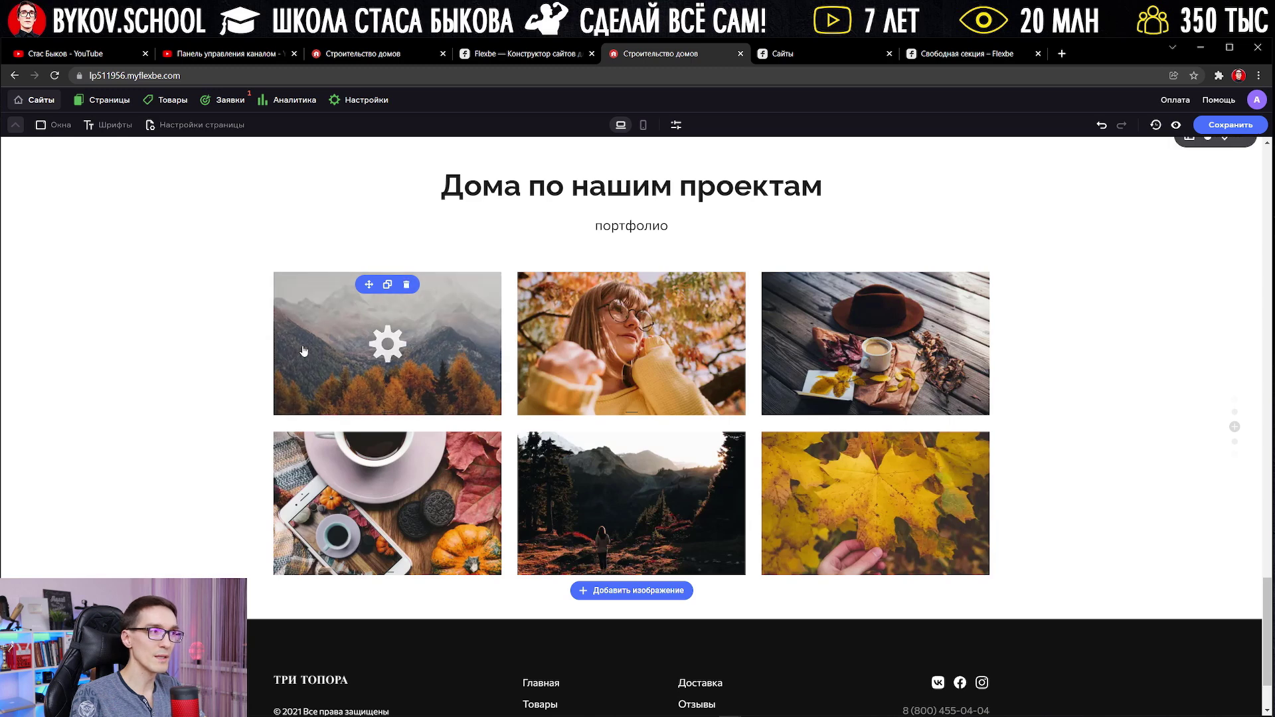
# Replace the first gallery image, the mountain landscape, with the house photo 0kn9nitfwps_3.jpg from the «Портфолио» folder.
pyautogui.click(351, 361)
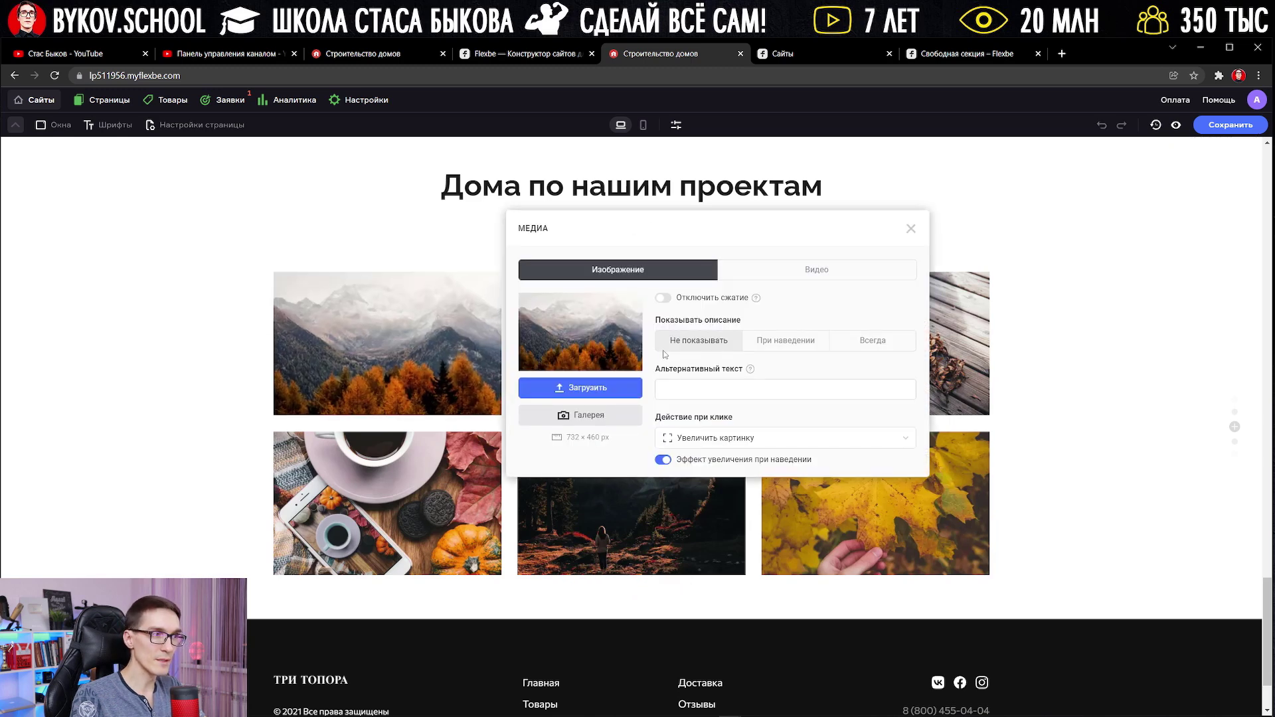
pyautogui.click(603, 393)
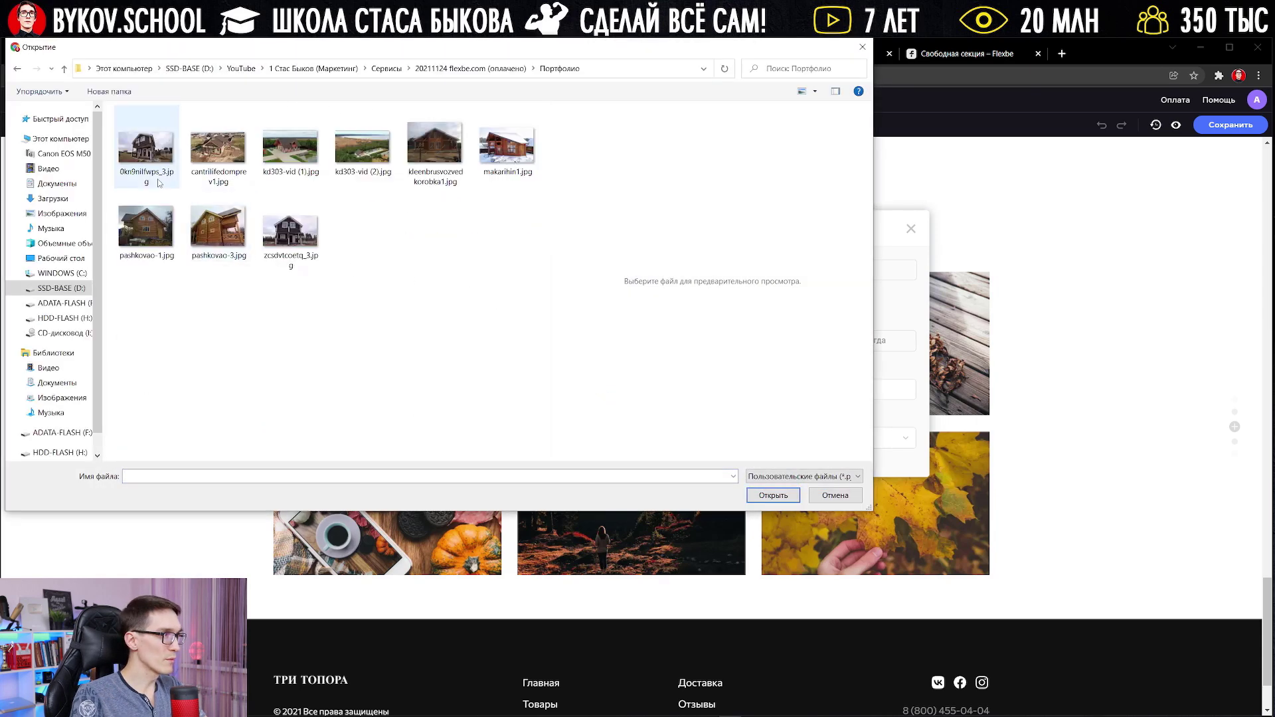
pyautogui.doubleClick(143, 149)
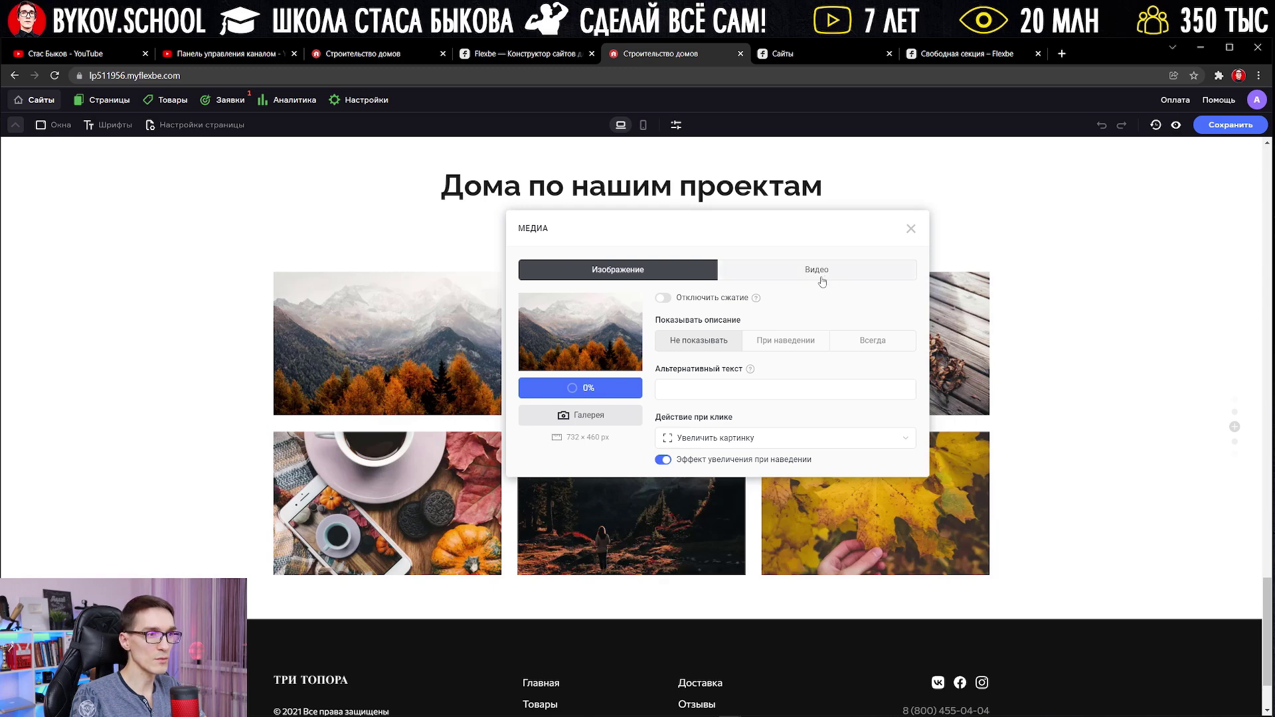
pyautogui.click(910, 230)
# Replace the second gallery image, the woman in autumn leaves, with cantrilifedomprev1.jpg.
pyautogui.click(631, 344)
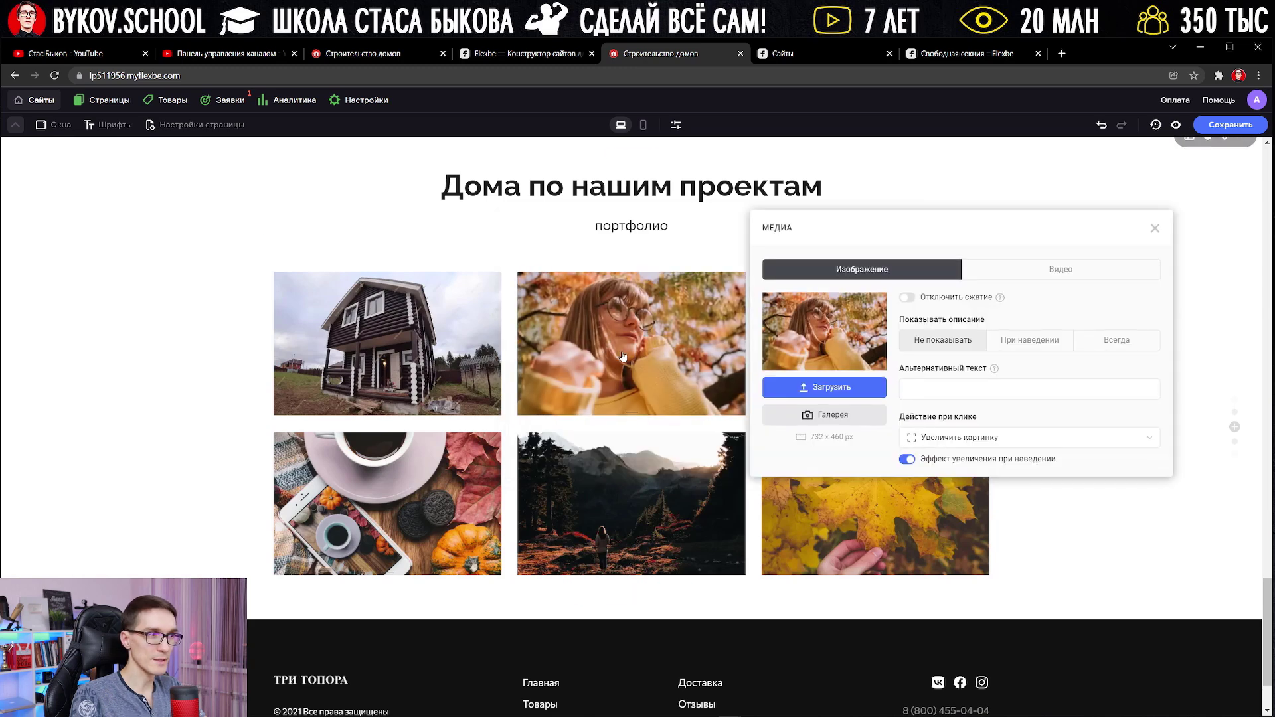
pyautogui.click(825, 387)
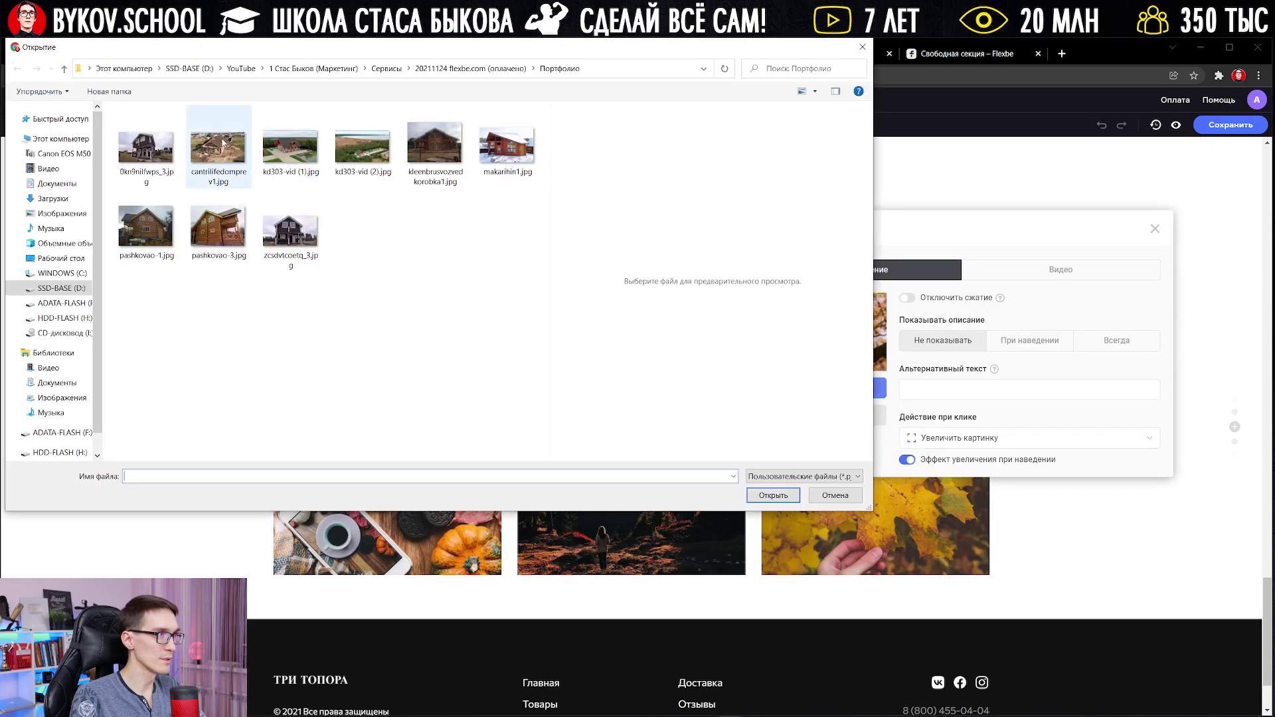
pyautogui.doubleClick(222, 143)
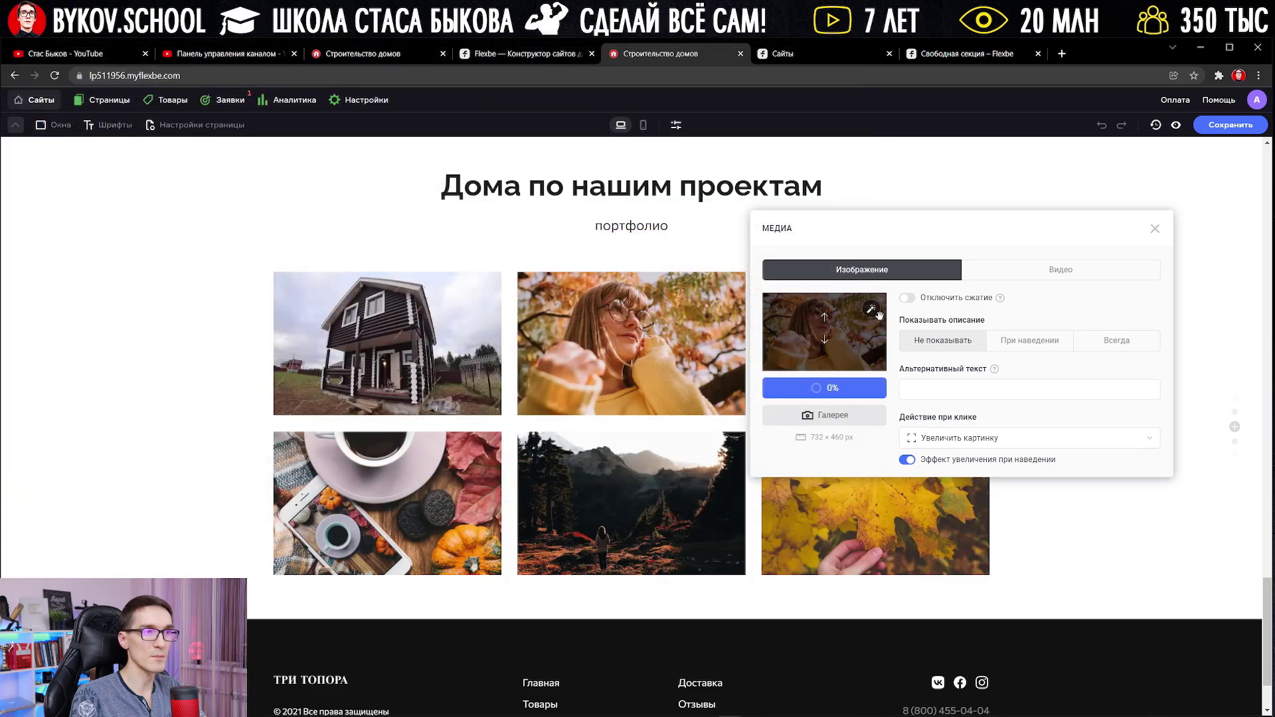
pyautogui.press('Escape')
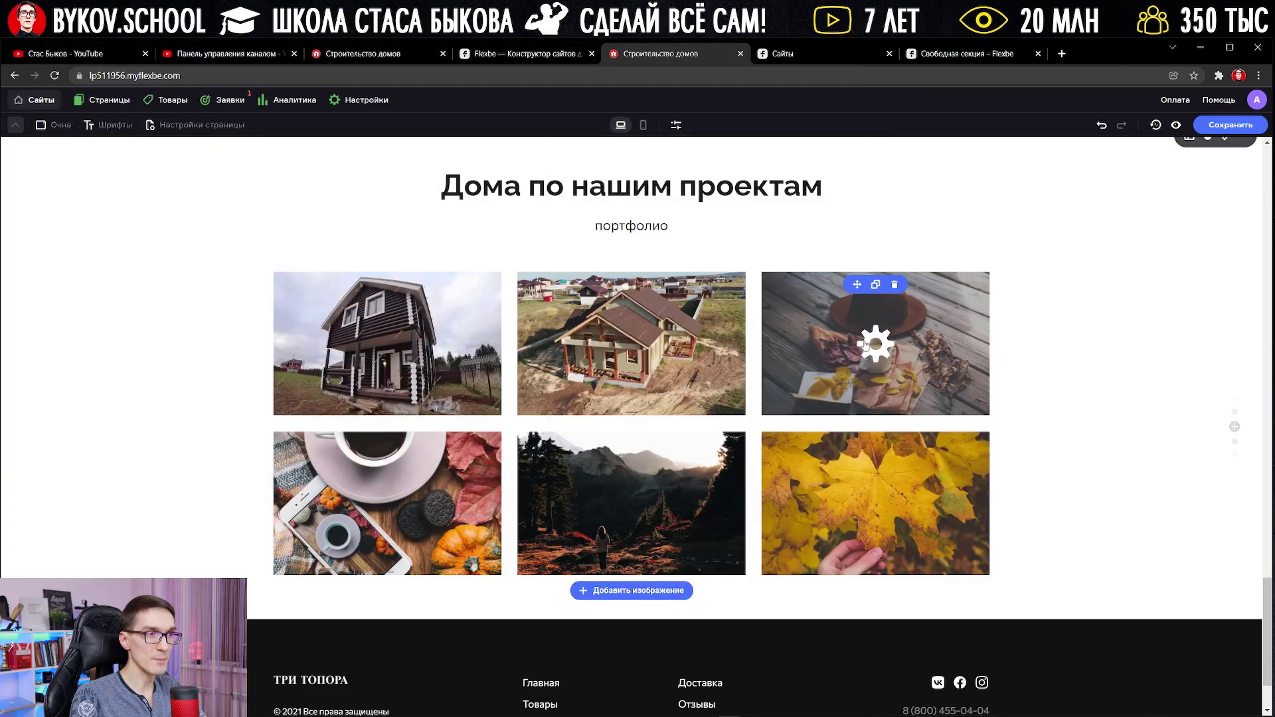
# Replace the four remaining sample images in the gallery with house photos from the «Портфолио» folder.
pyautogui.click(875, 342)
pyautogui.click(401, 383)
pyautogui.doubleClick(293, 143)
pyautogui.scroll(-2, 387, 375)
pyautogui.click(388, 391)
pyautogui.click(578, 441)
pyautogui.doubleClick(364, 142)
pyautogui.click(875, 398)
pyautogui.click(408, 441)
pyautogui.doubleClick(364, 143)
pyautogui.click(739, 284)
# Check the finished «Дома по нашим проектам» gallery and save the page.
pyautogui.scroll(2, 866, 343)
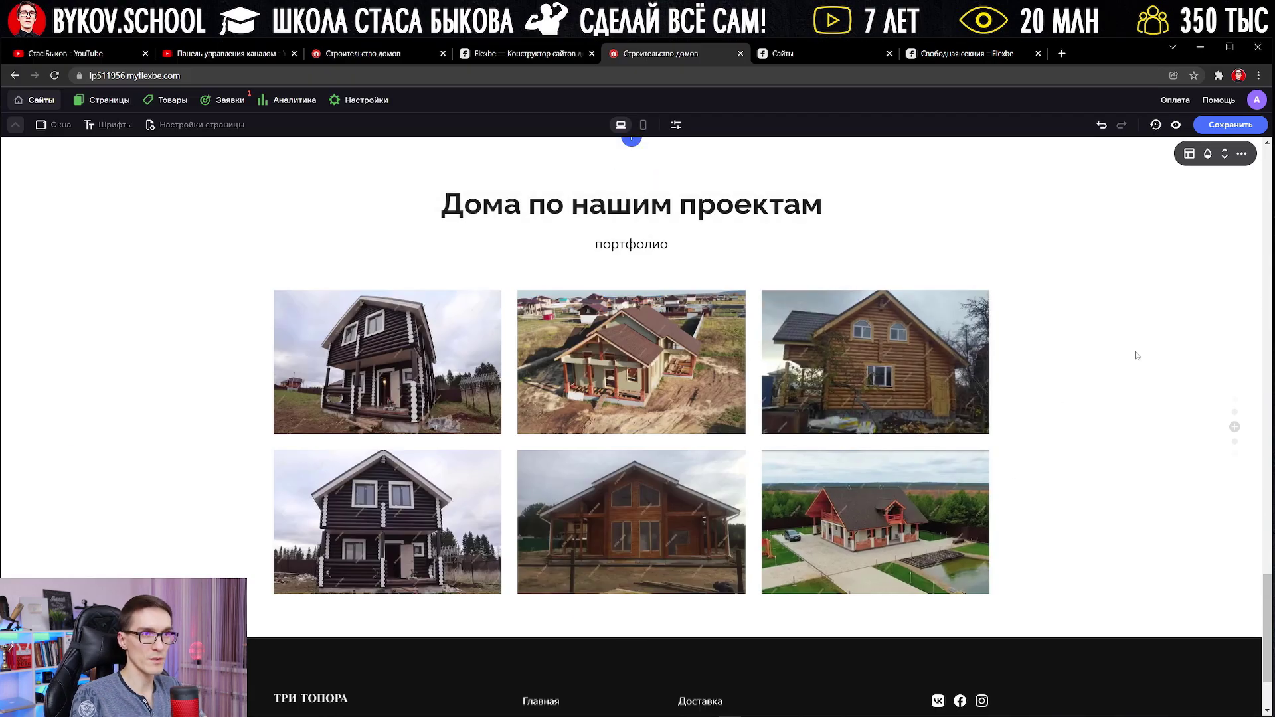
pyautogui.scroll(-2, 1135, 355)
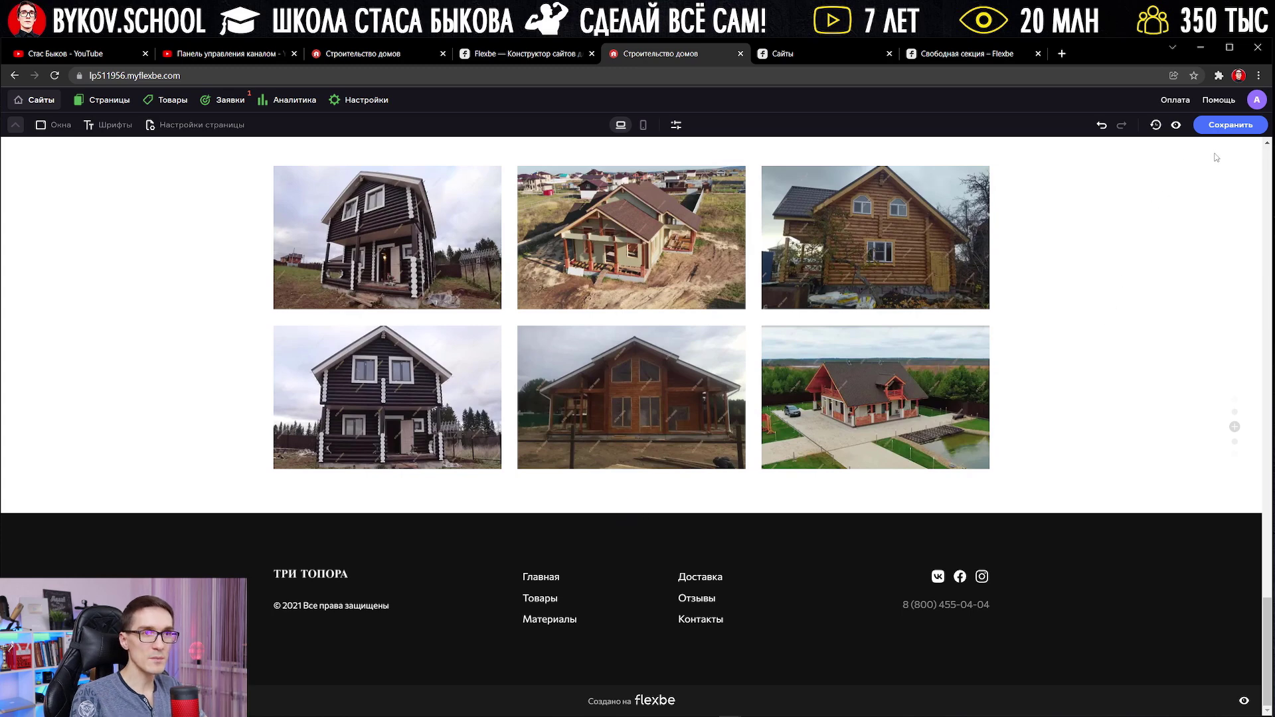
pyautogui.click(1223, 131)
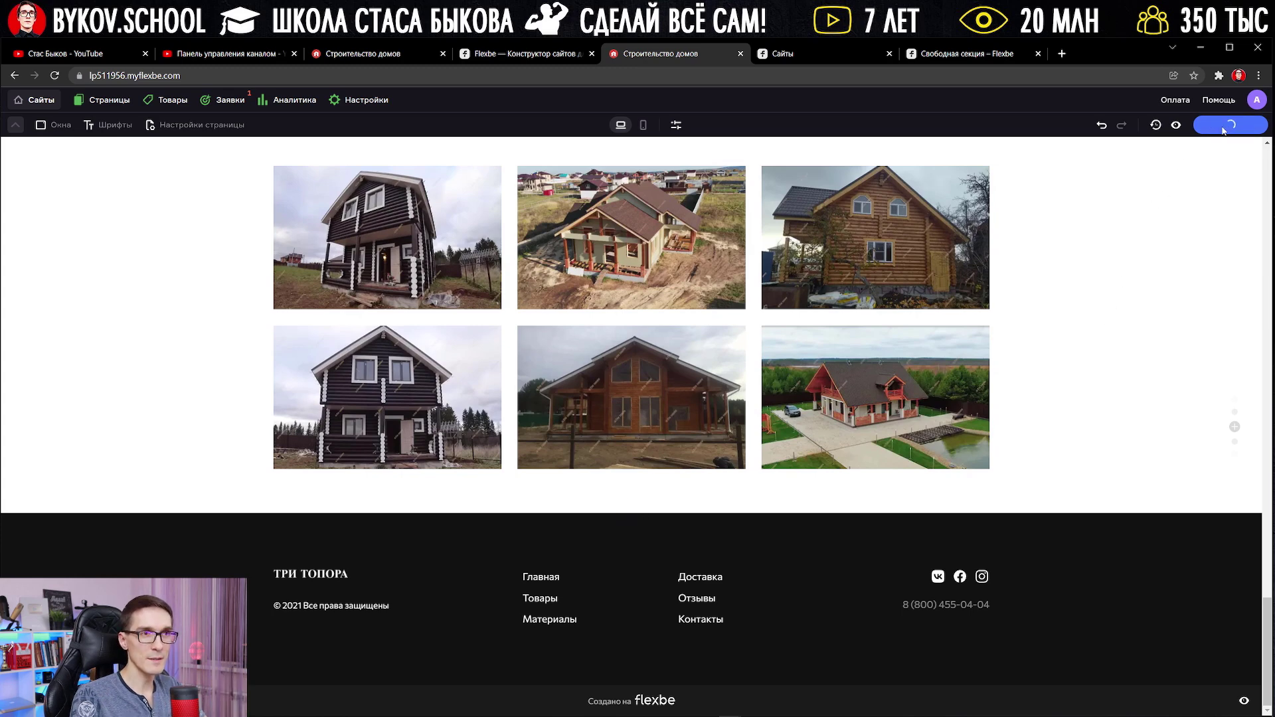
pyautogui.scroll(4, 465, 332)
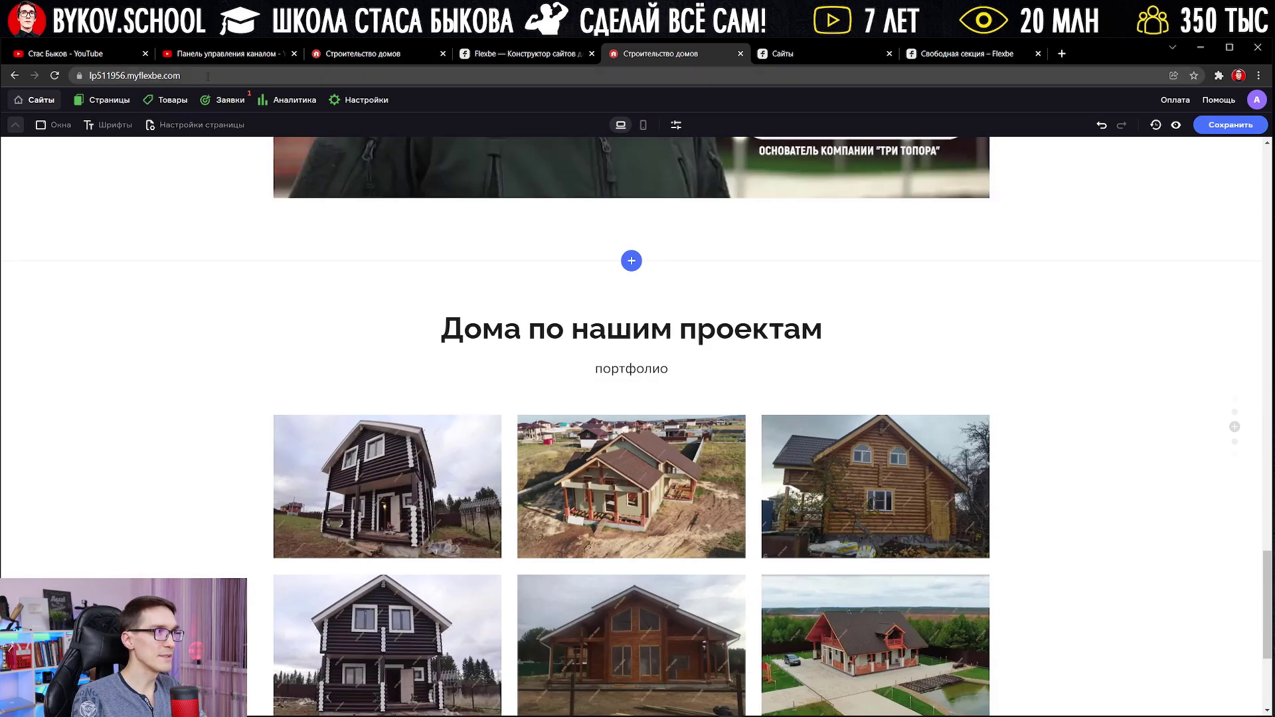
# Open the published site permskiedoma.ru in a new browser tab.
pyautogui.click(147, 75)
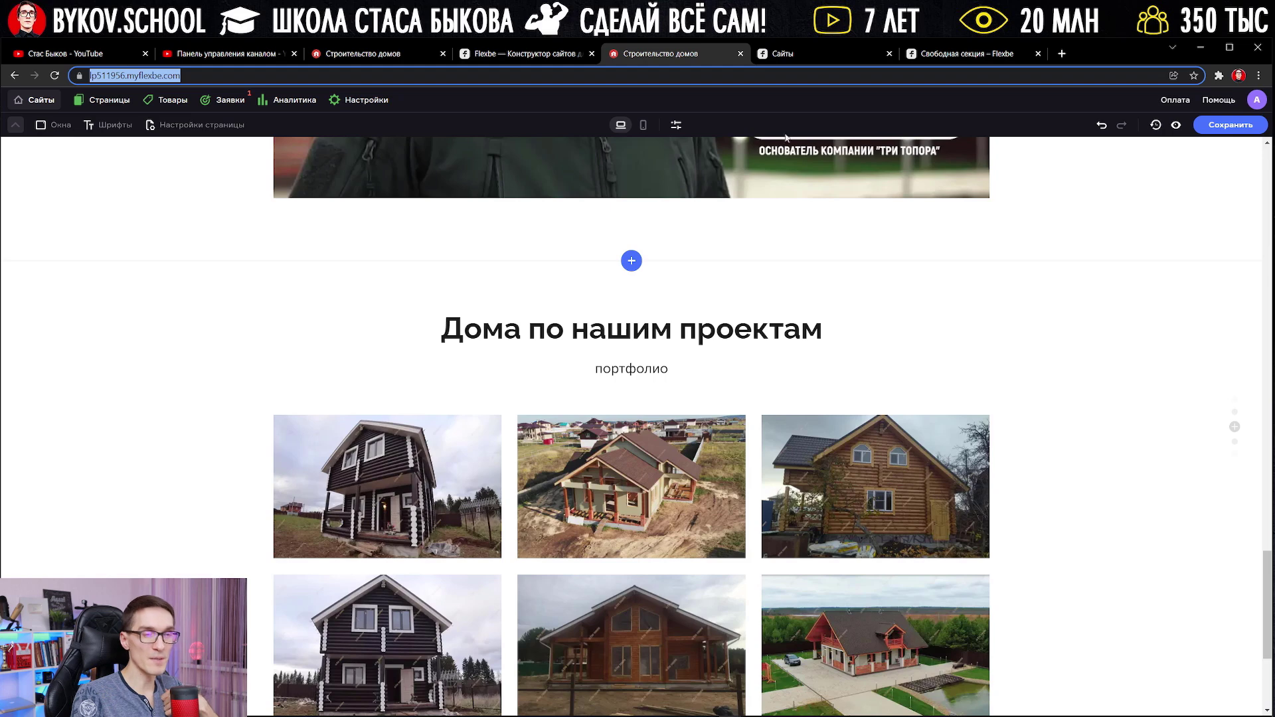
pyautogui.click(1062, 54)
pyautogui.write('з')
pyautogui.press('BackSpace')
pyautogui.write('pe')
pyautogui.write('rmskiedoma.ru')
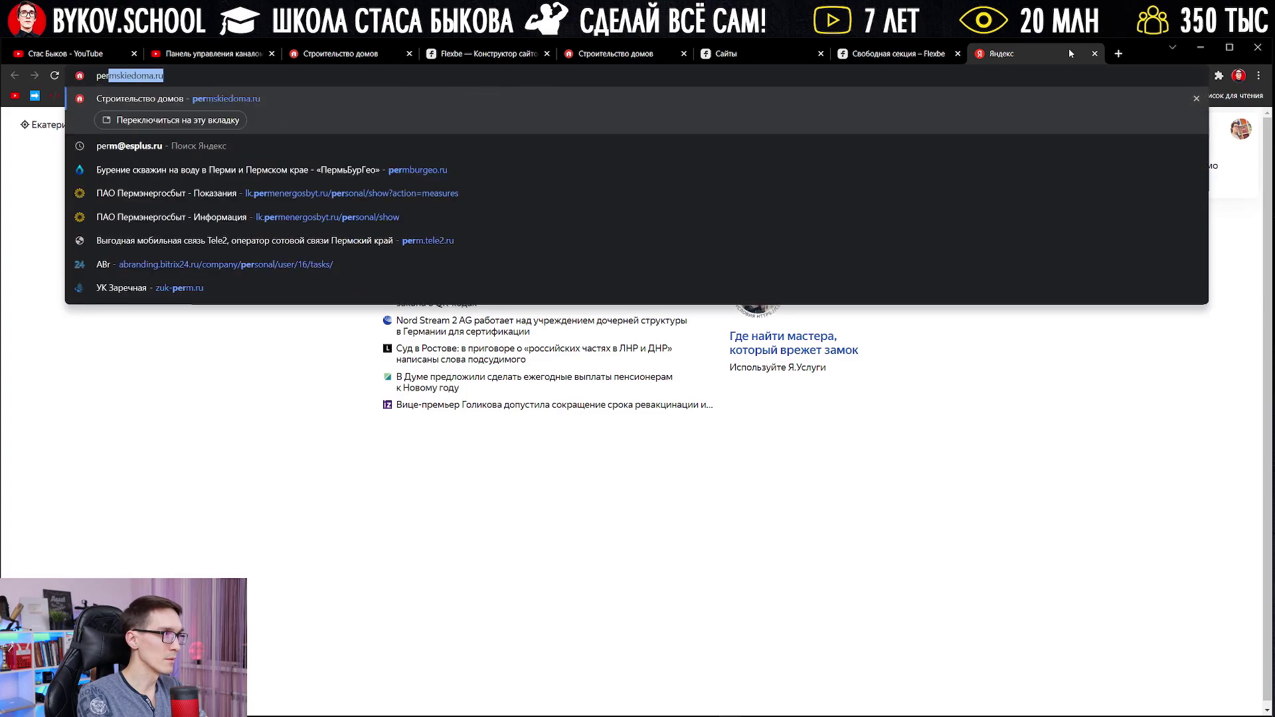
pyautogui.press('Return')
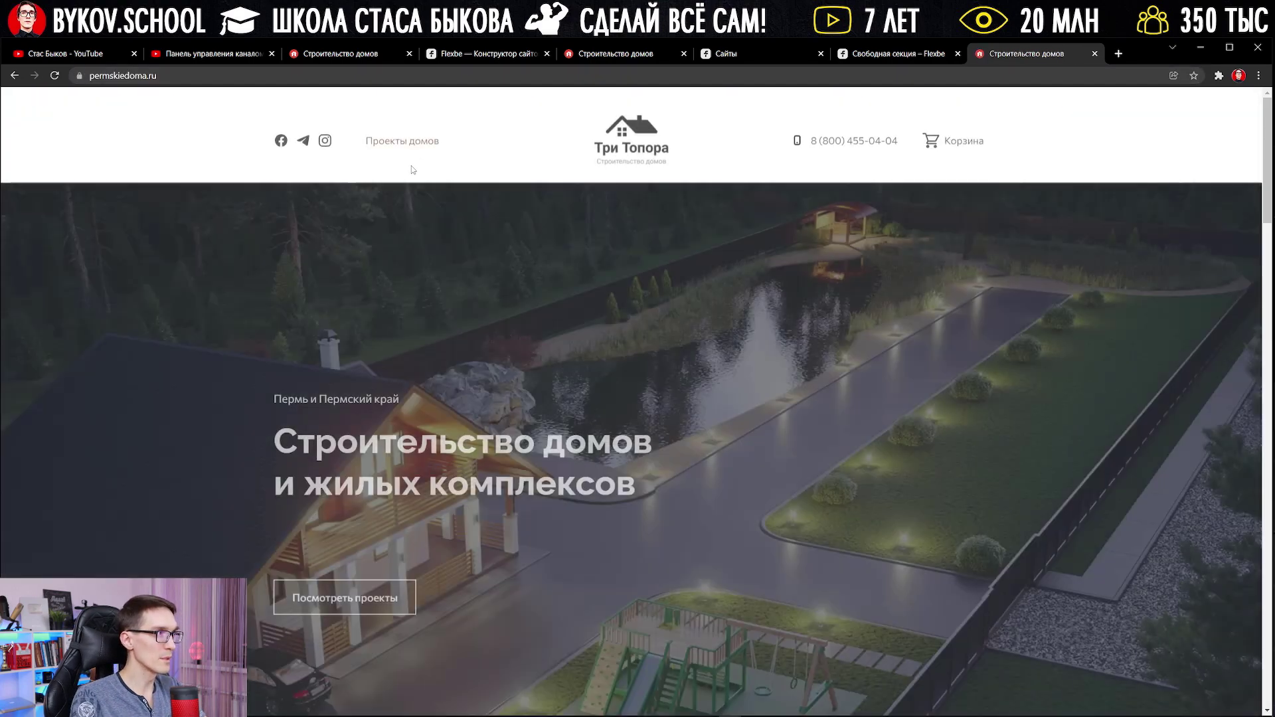
# Check the «Дома по нашим проектам» gallery on the published site, viewing the first photos enlarged one after another.
pyautogui.scroll(-5, 751, 294)
pyautogui.scroll(-20, 751, 294)
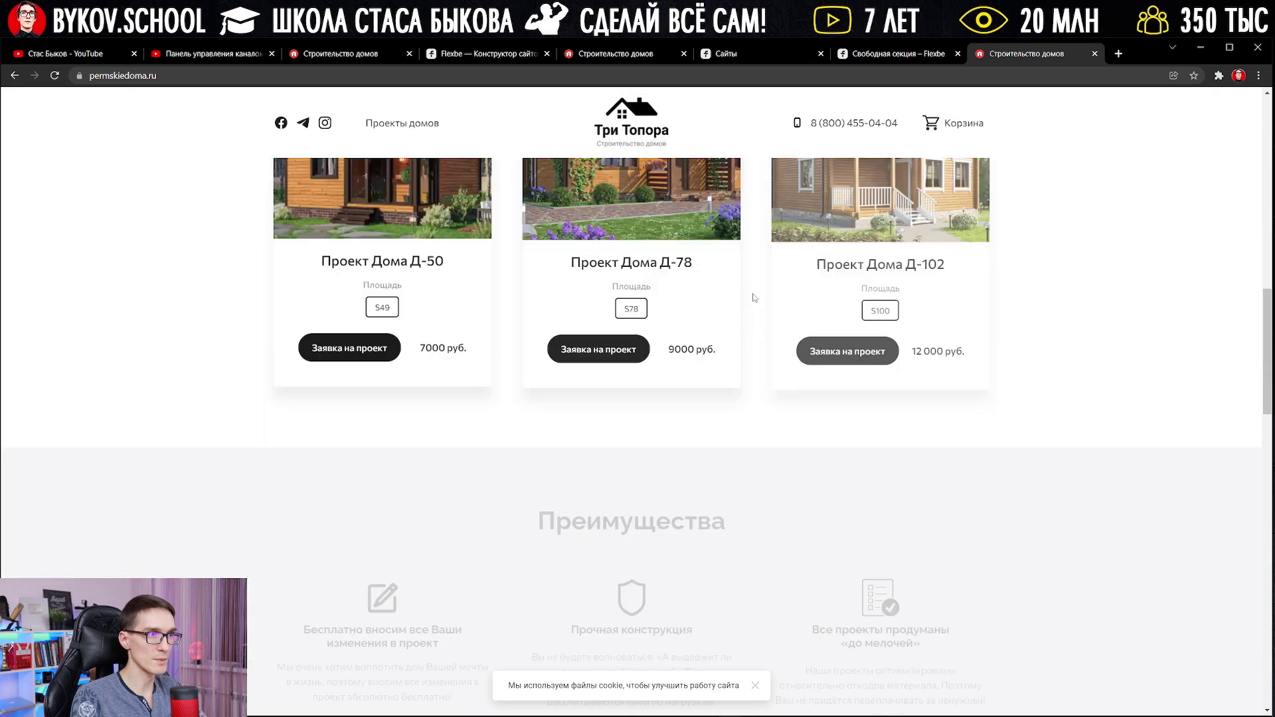
pyautogui.scroll(3, 782, 326)
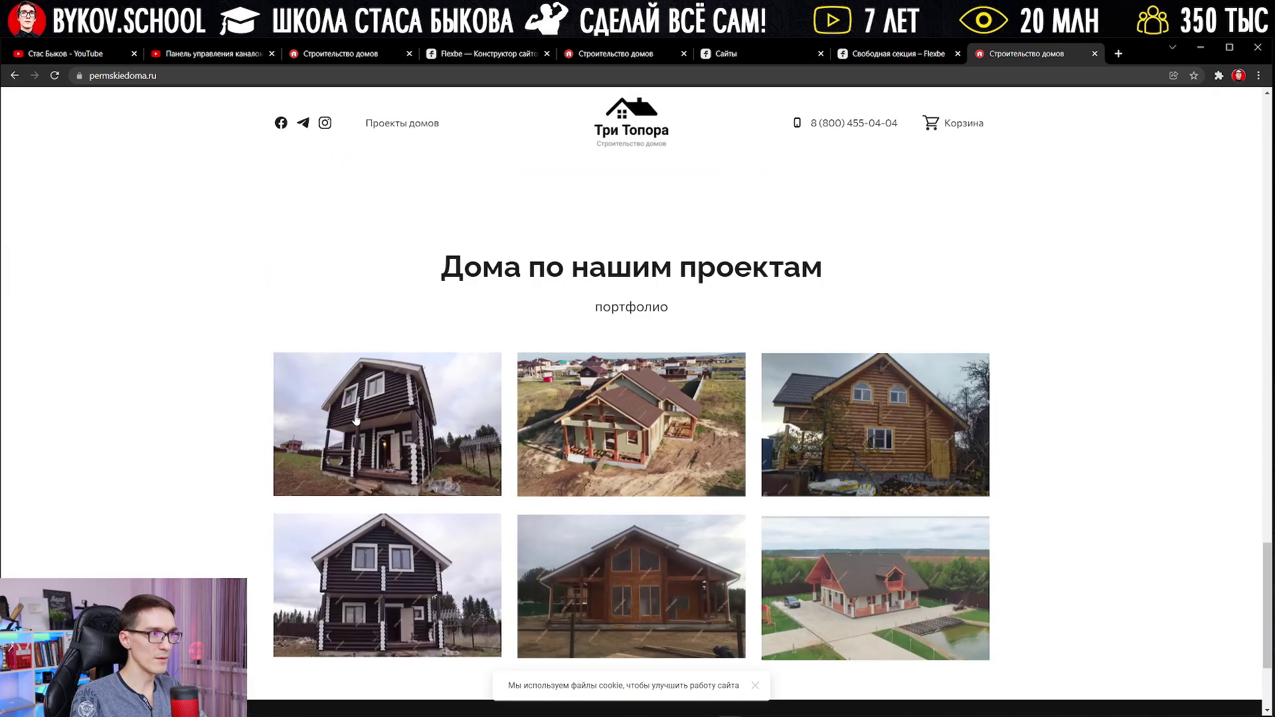
pyautogui.click(430, 432)
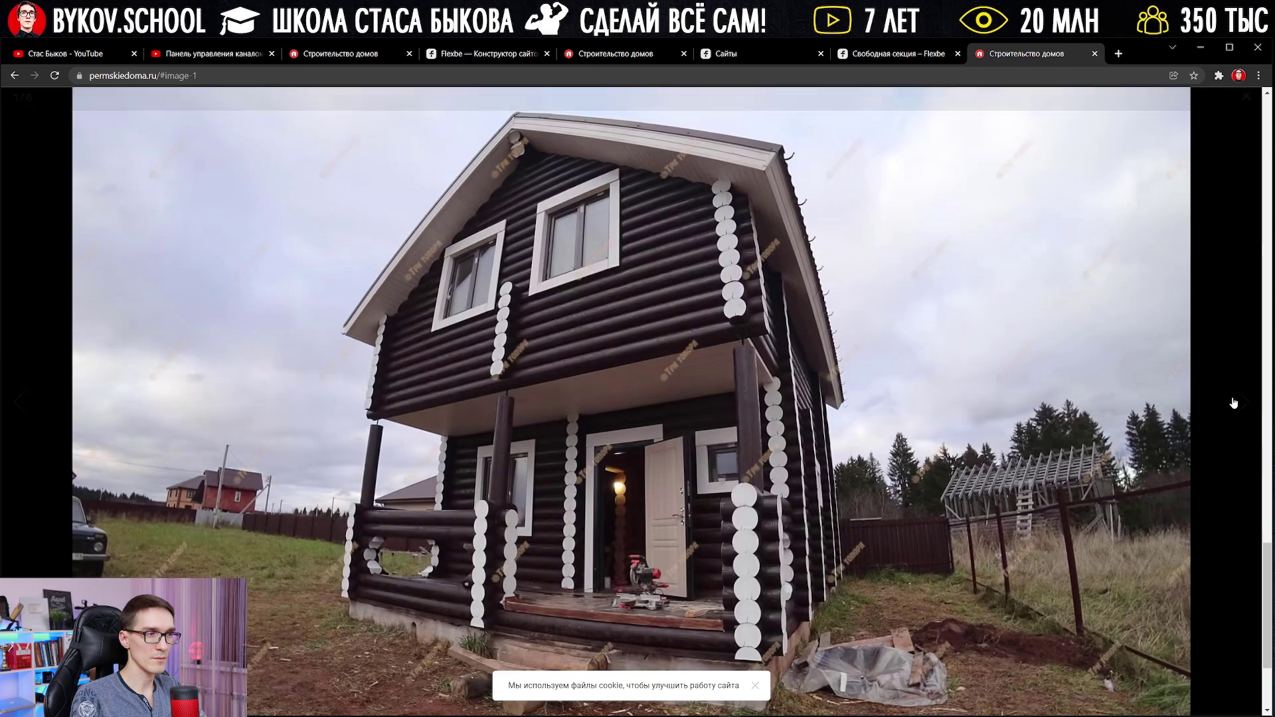
pyautogui.click(1234, 403)
pyautogui.click(1233, 403)
pyautogui.click(1246, 103)
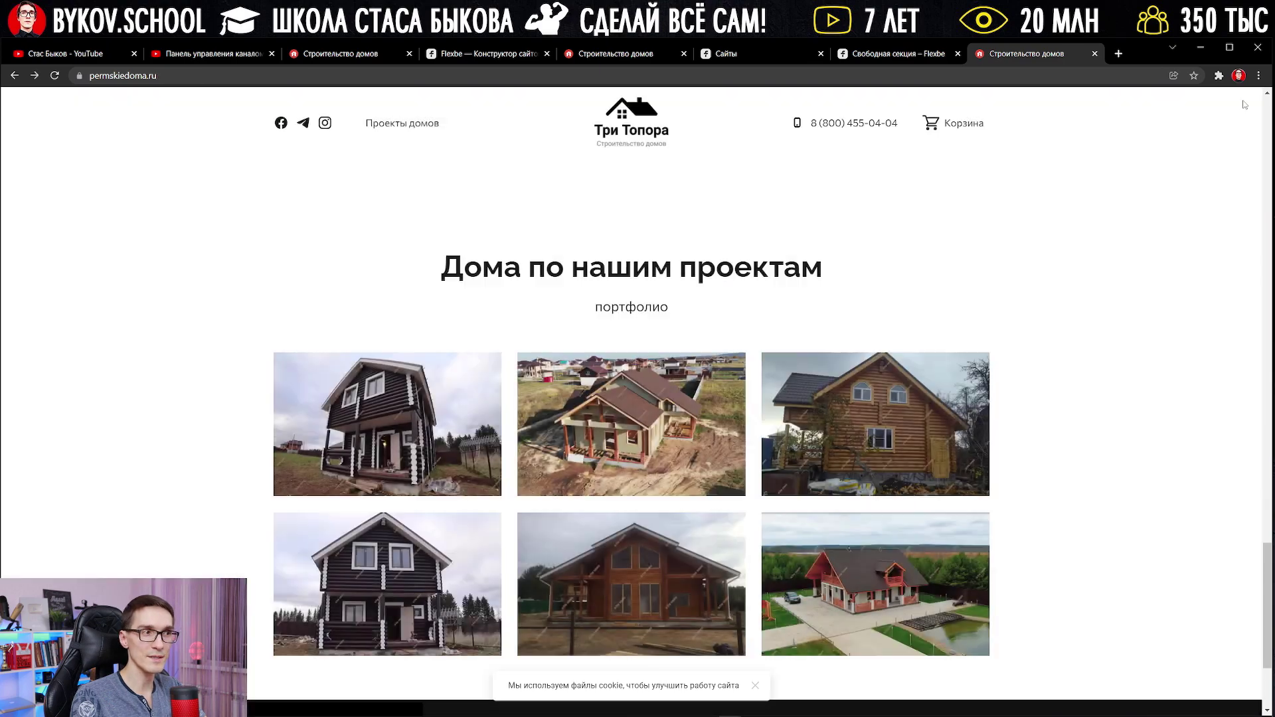
# Narrow the browser window to phone width and review the published site's mobile layout.
pyautogui.scroll(-3, 1269, 387)
pyautogui.moveTo(1269, 381); pyautogui.dragTo(340, 392)
pyautogui.scroll(15, 277, 201)
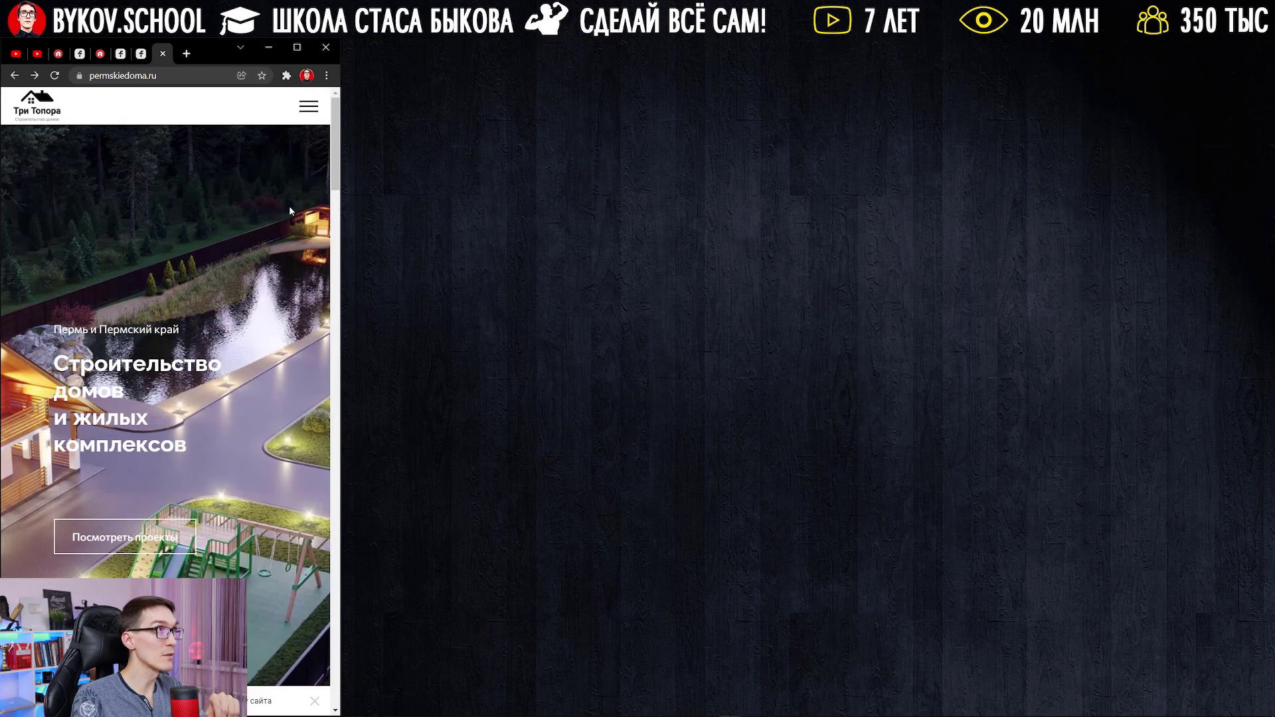
pyautogui.scroll(-5, 278, 312)
pyautogui.scroll(4, 279, 312)
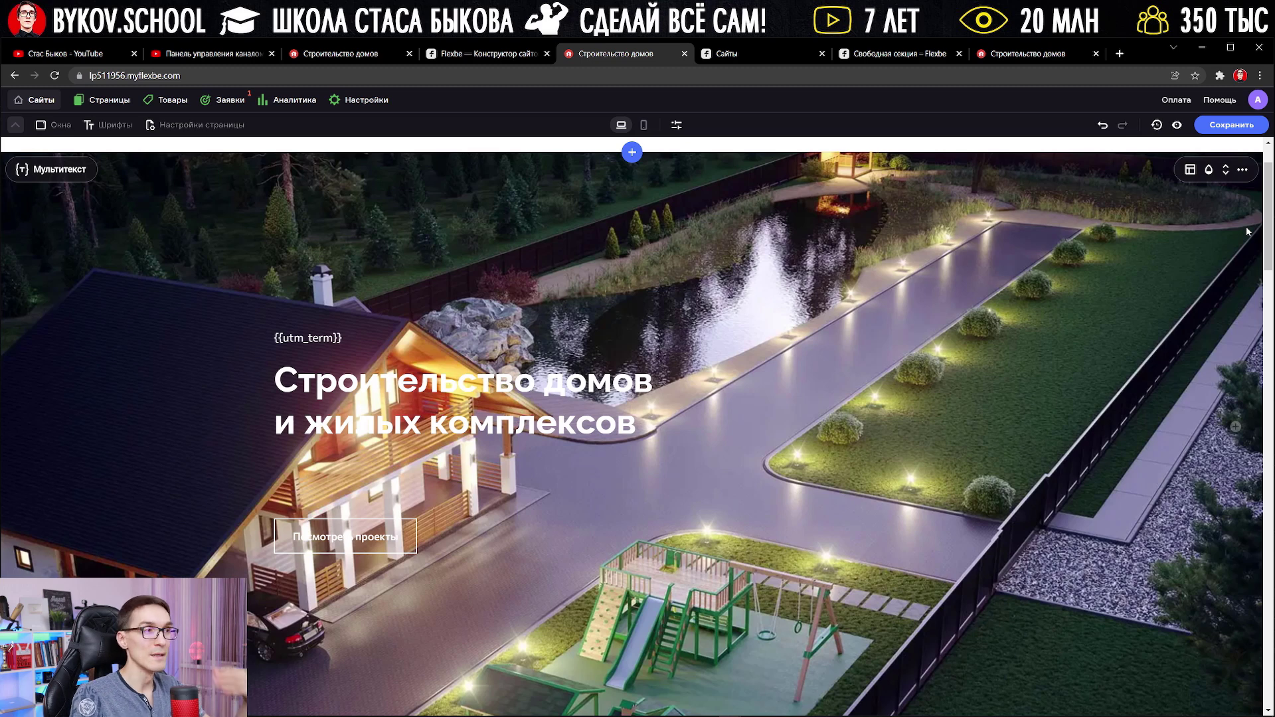
# Open the multitext settings of the «Строительство домов и жилых комплексов» section and copy the {{utm_term}} placeholder.
pyautogui.click(364, 340)
pyautogui.click(1016, 350)
pyautogui.click(1243, 170)
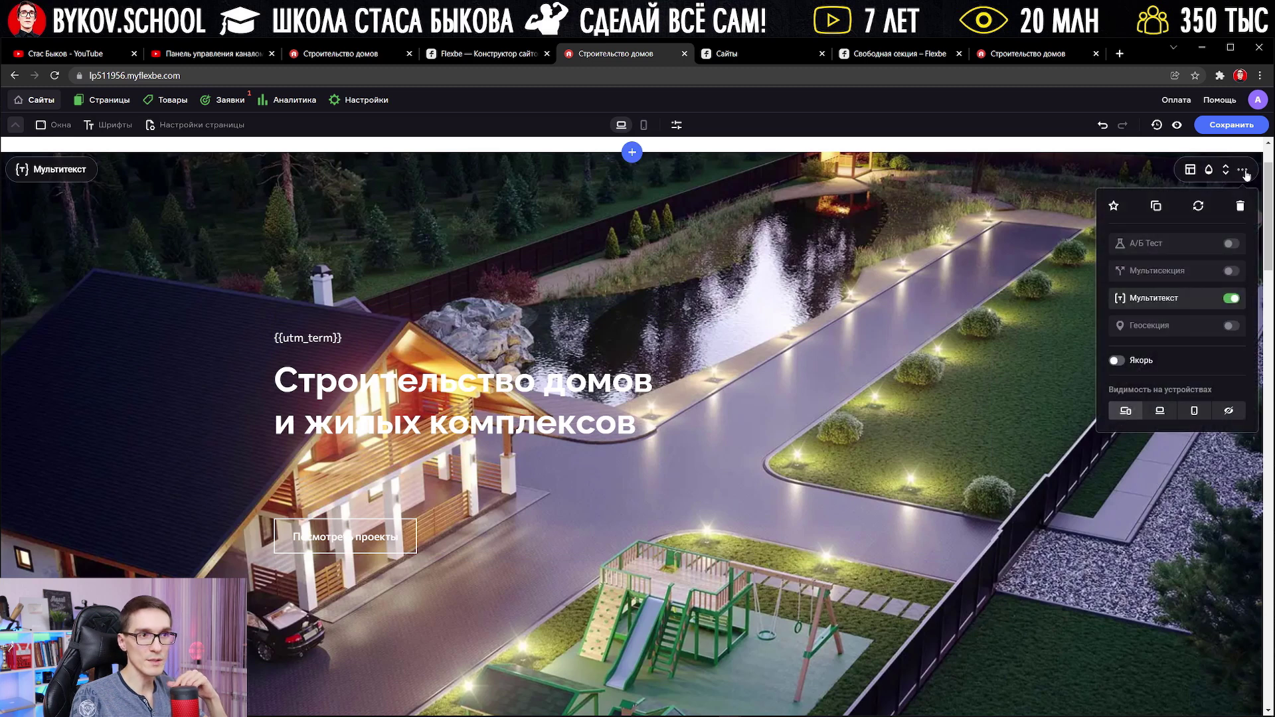
pyautogui.click(1186, 300)
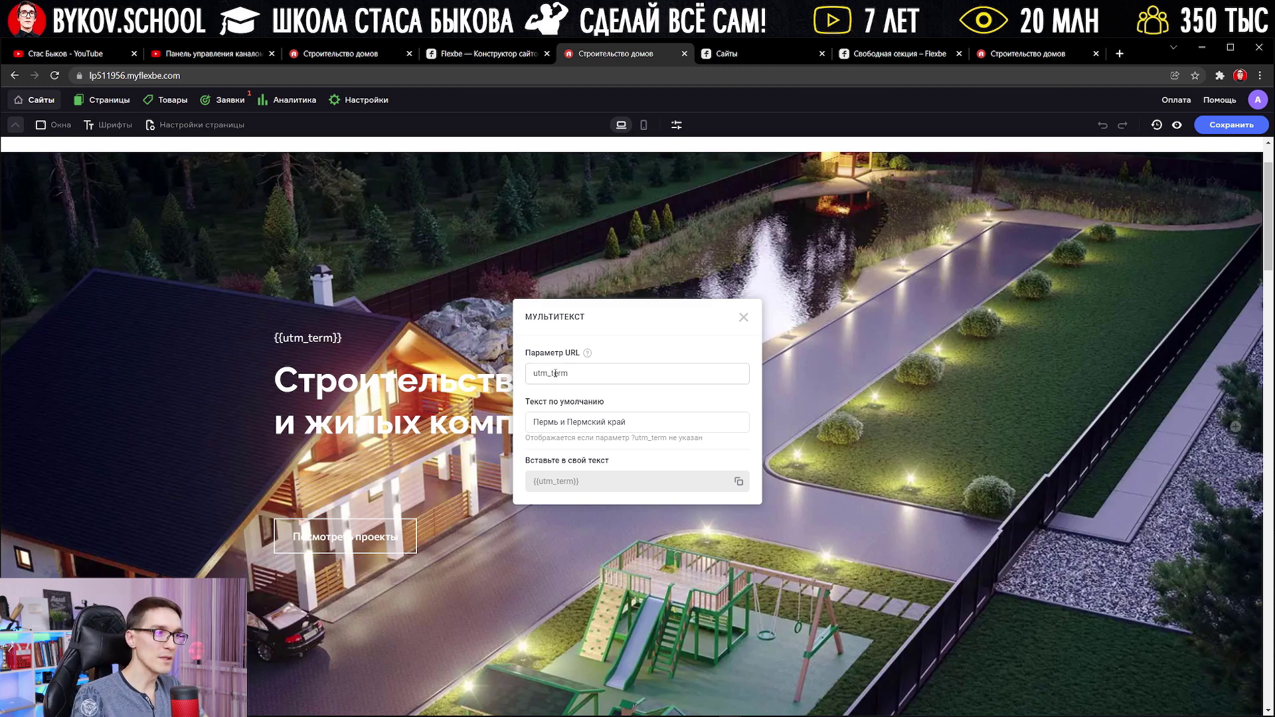
pyautogui.moveTo(573, 373); pyautogui.dragTo(523, 373)
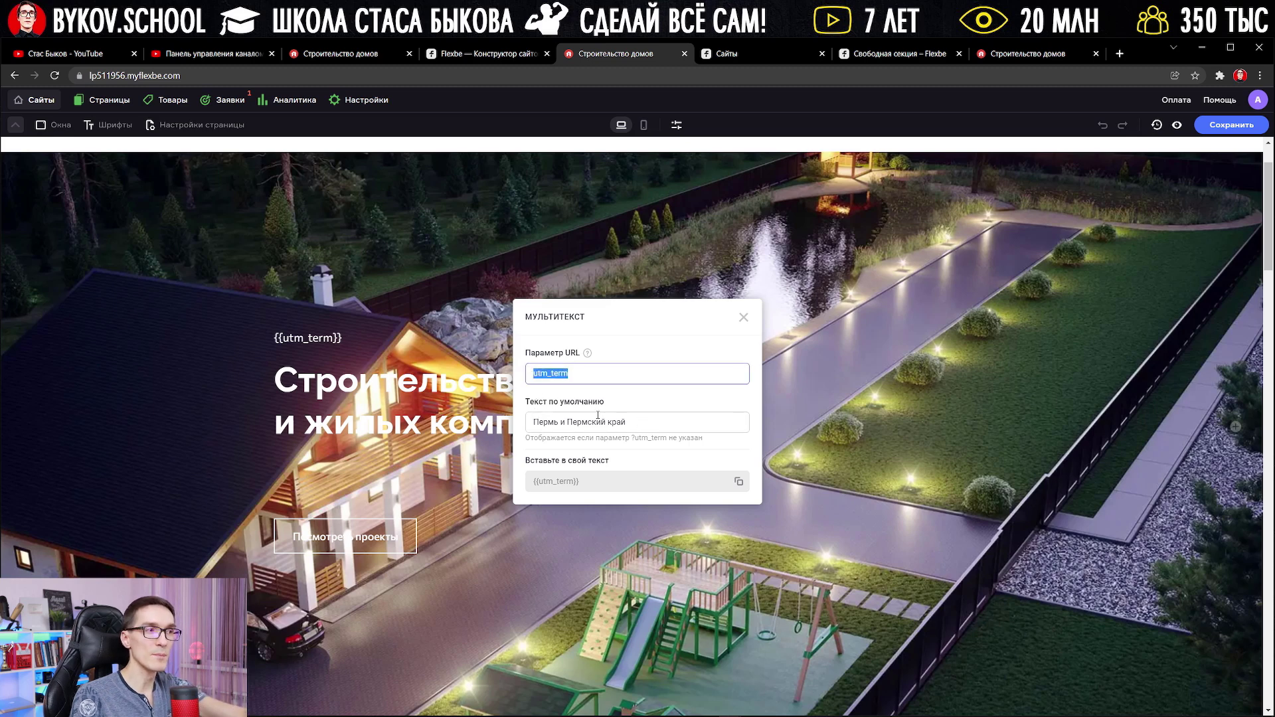
pyautogui.click(739, 481)
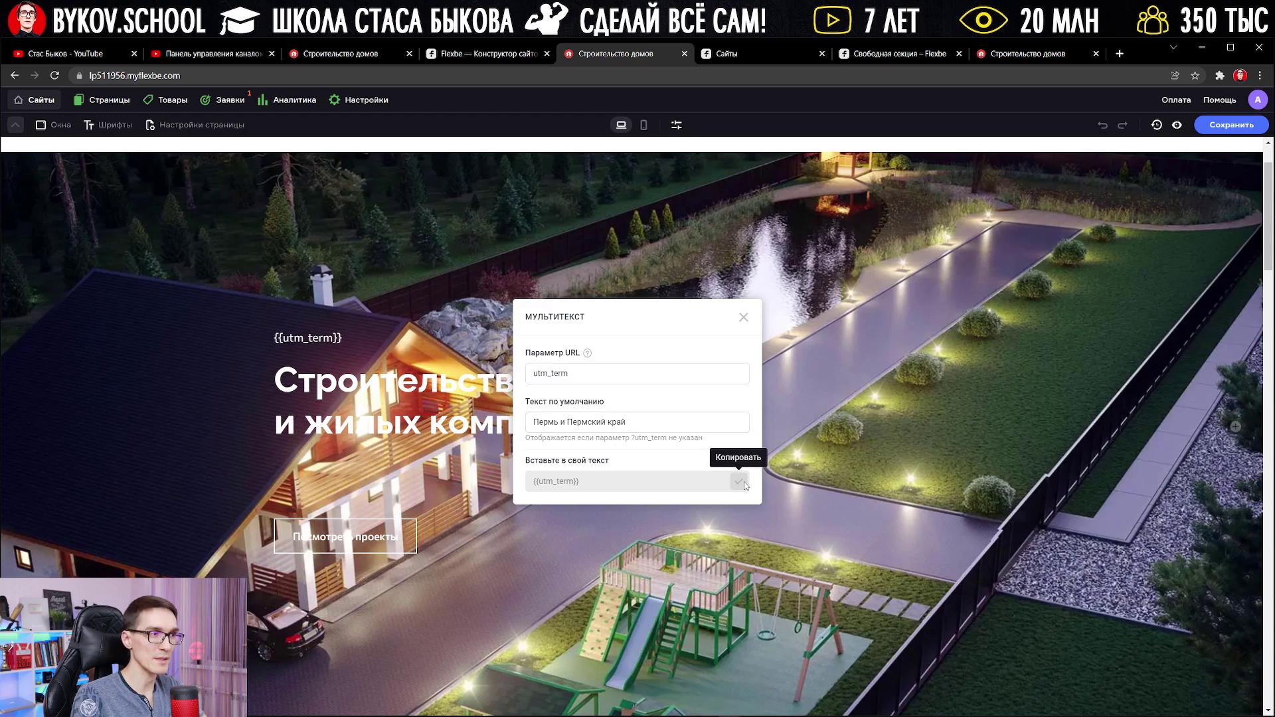
# Reload the published site, check the hero subheading, and load the address with ?utm_term=Москва appended.
pyautogui.click(1001, 55)
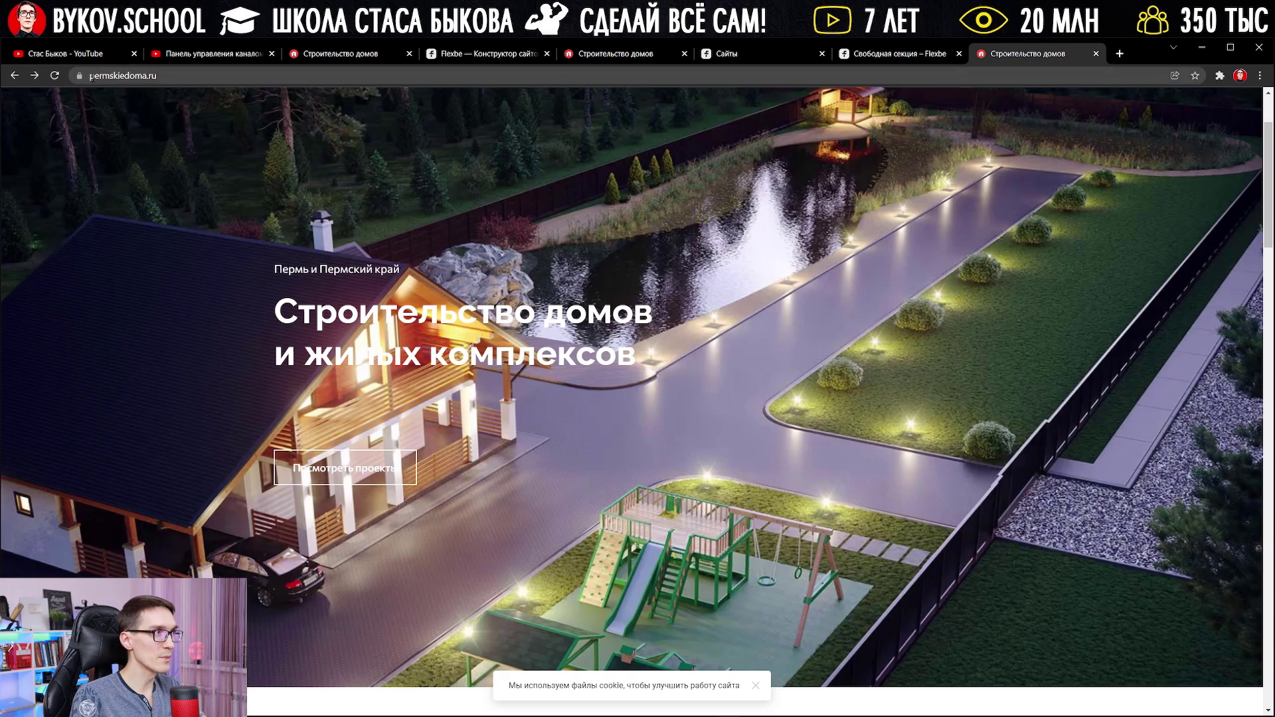
pyautogui.press('F5')
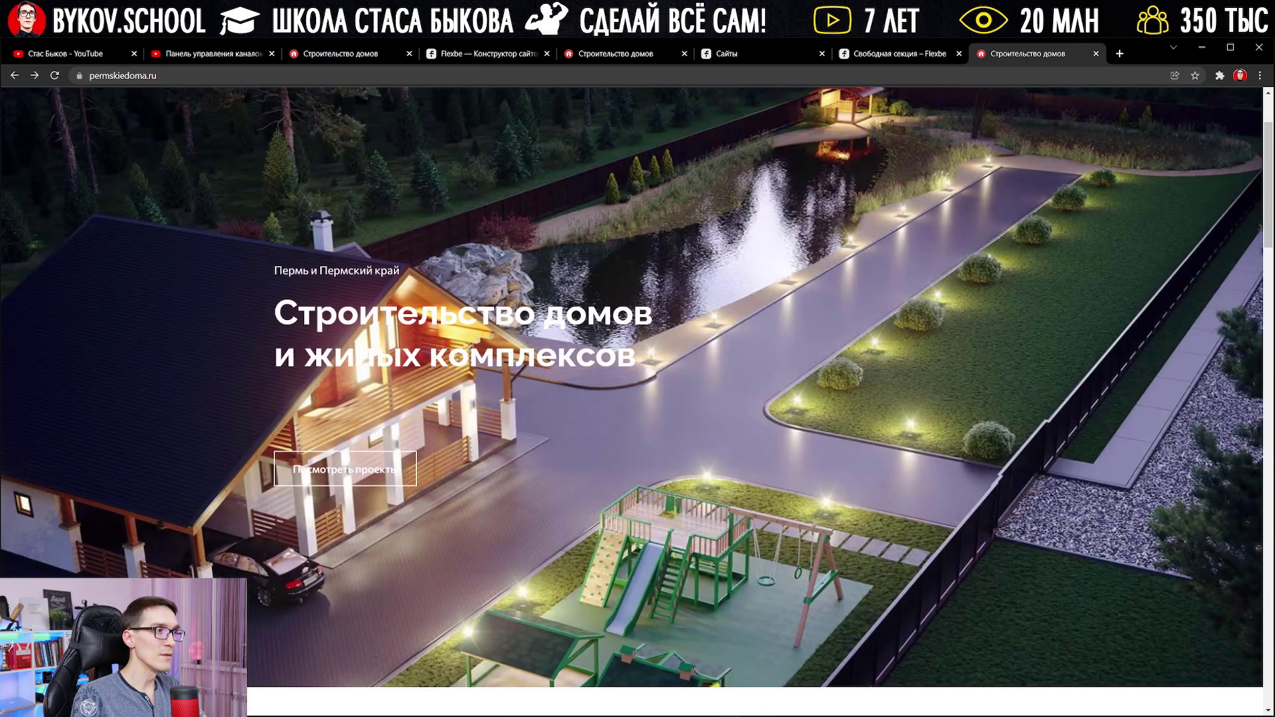
pyautogui.moveTo(273, 271); pyautogui.dragTo(400, 271)
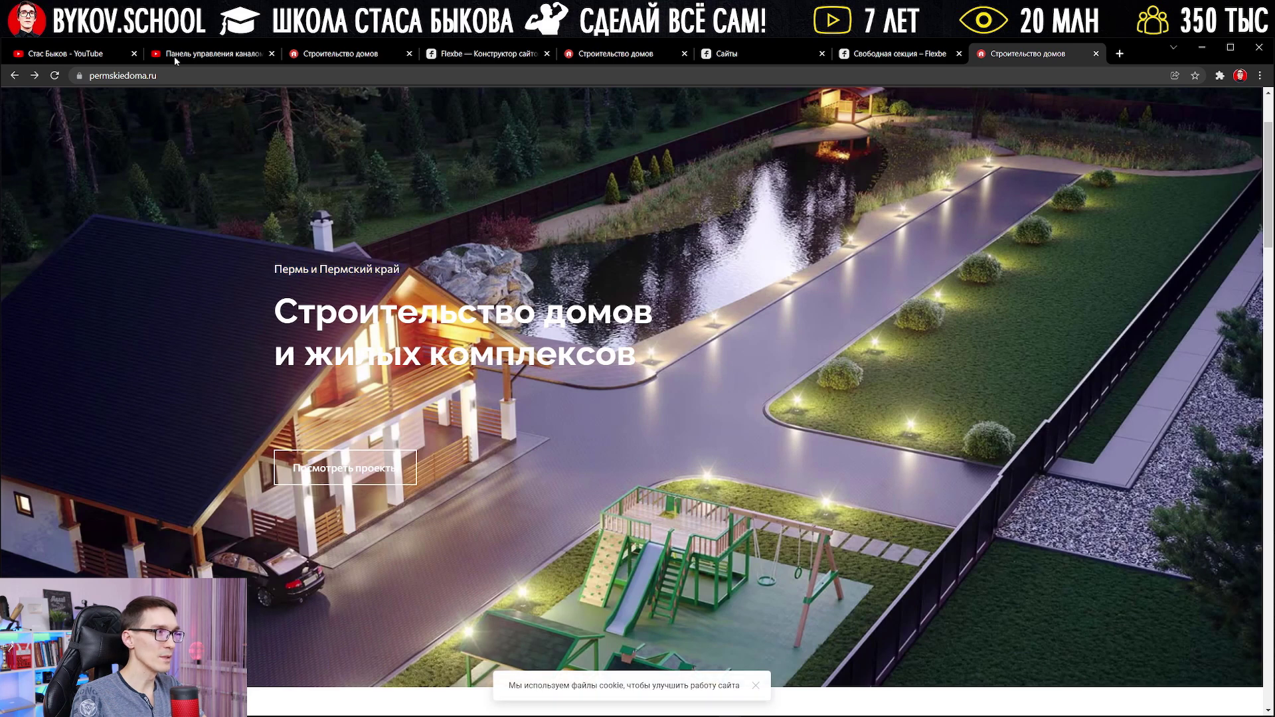
pyautogui.click(178, 76)
pyautogui.hotkey('ctrl', 'v')
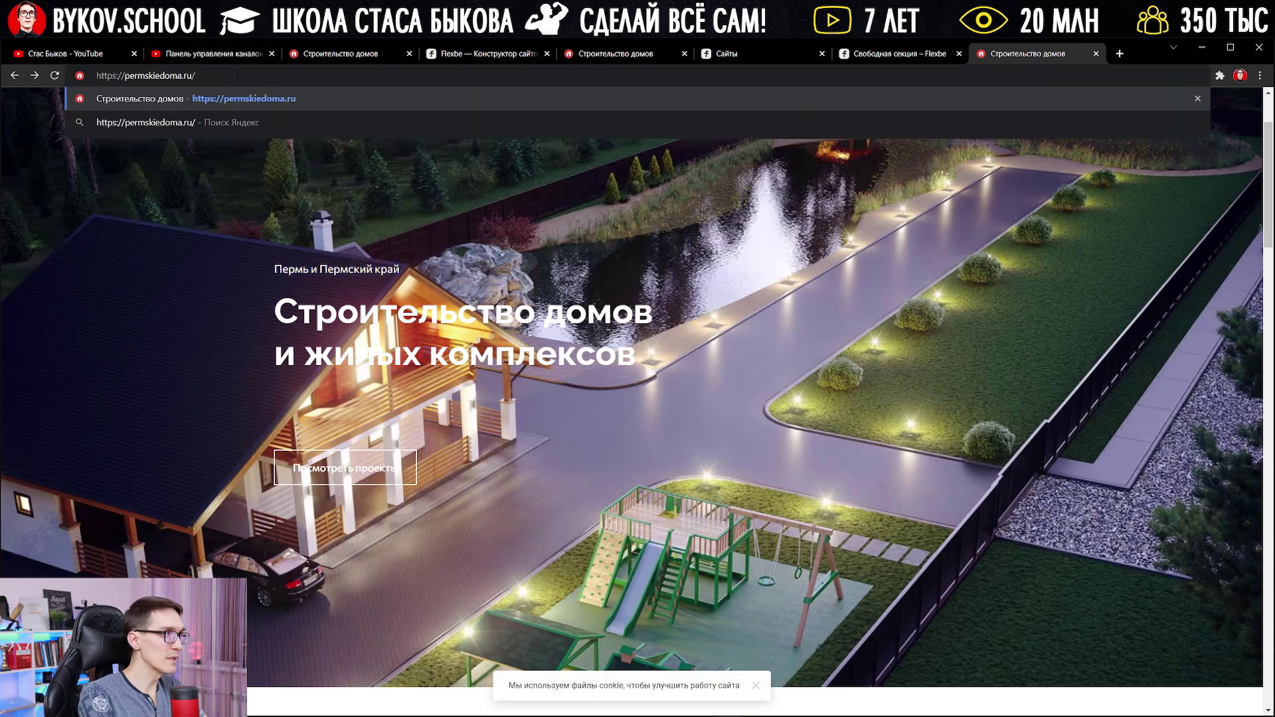
pyautogui.hotkey('ctrl', 'z')
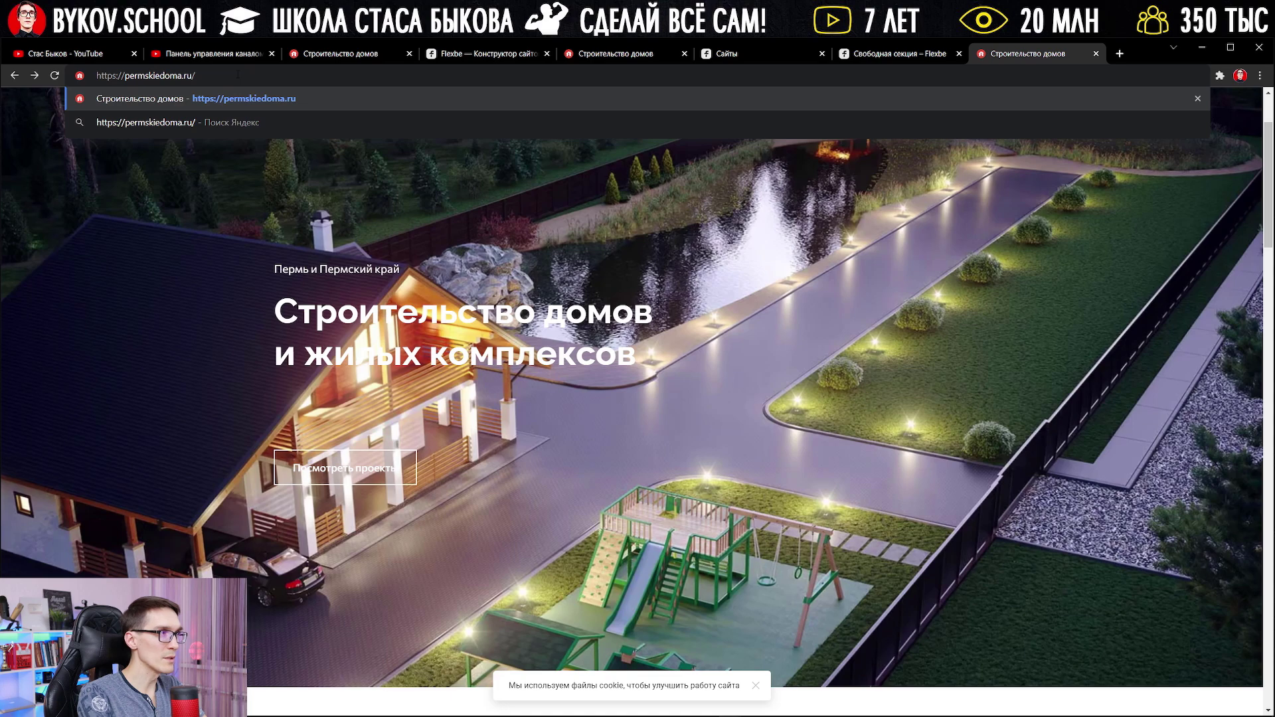
pyautogui.write('?utm_term=Москва')
pyautogui.press('Return')
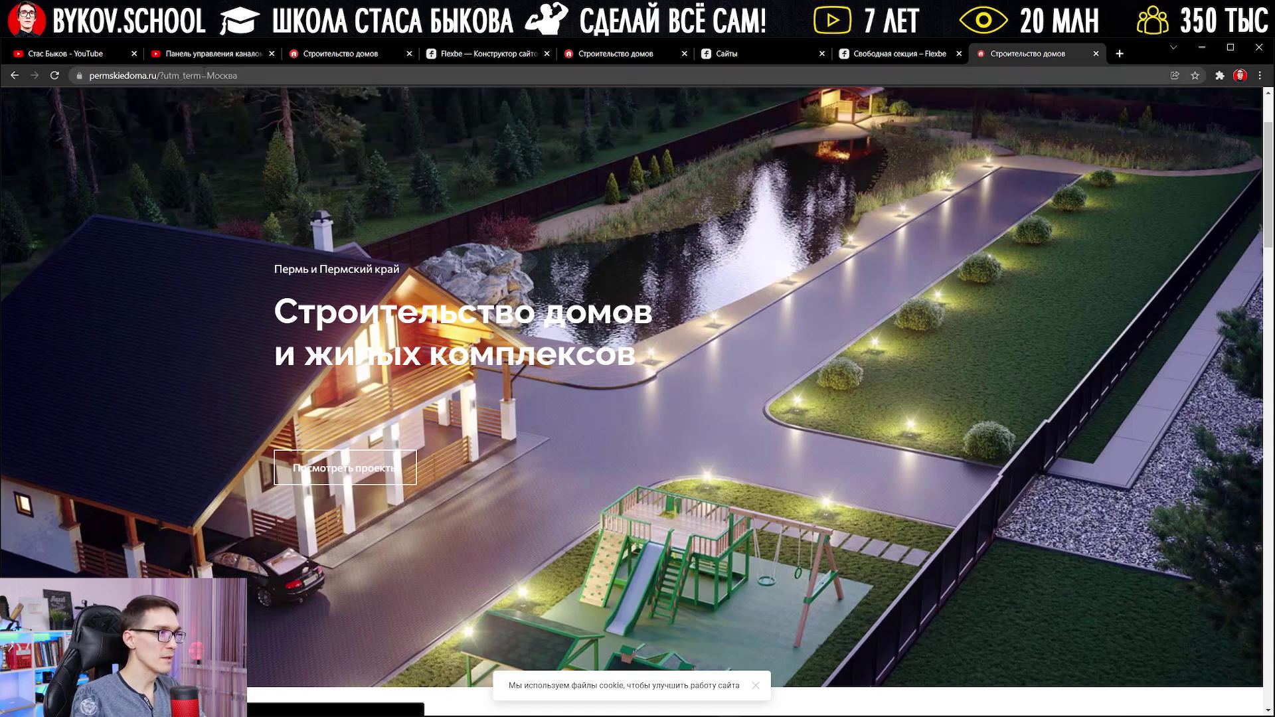
# Compare the hero subheading with the utm_term parameter in the page address.
pyautogui.scroll(-2, 282, 336)
pyautogui.moveTo(274, 273); pyautogui.dragTo(296, 271)
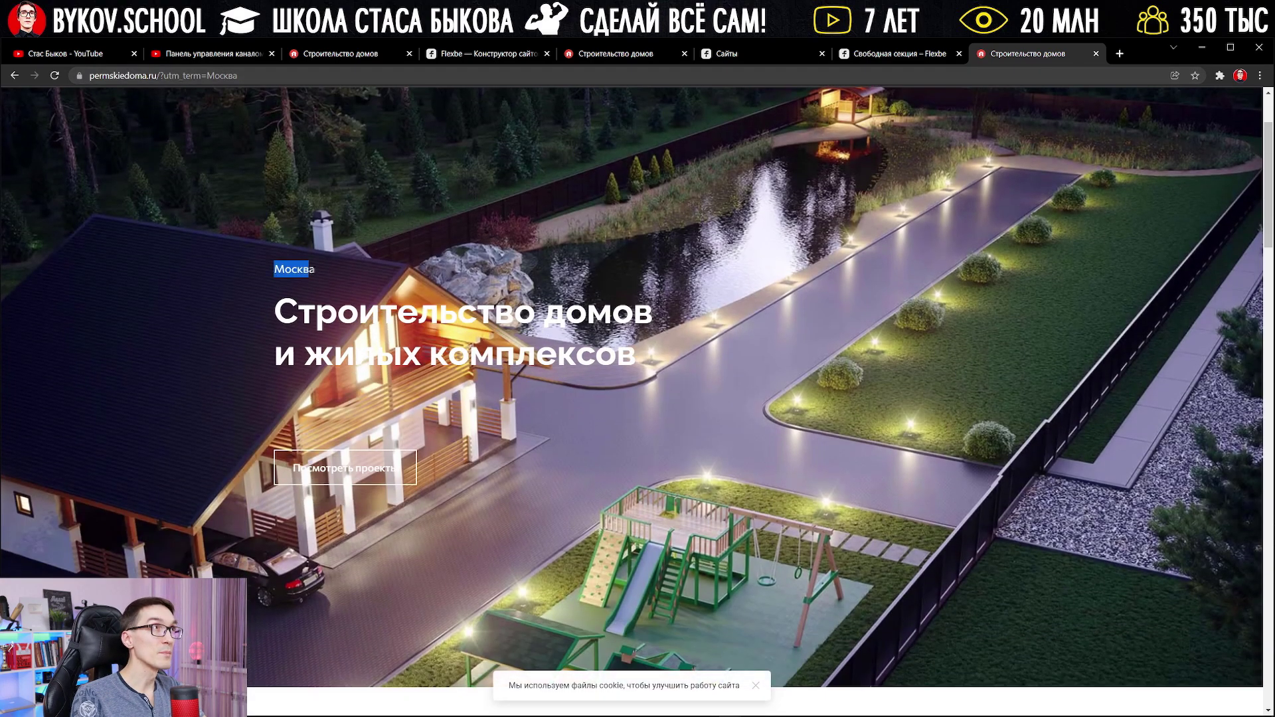
pyautogui.click(213, 75)
pyautogui.moveTo(191, 76); pyautogui.dragTo(344, 75)
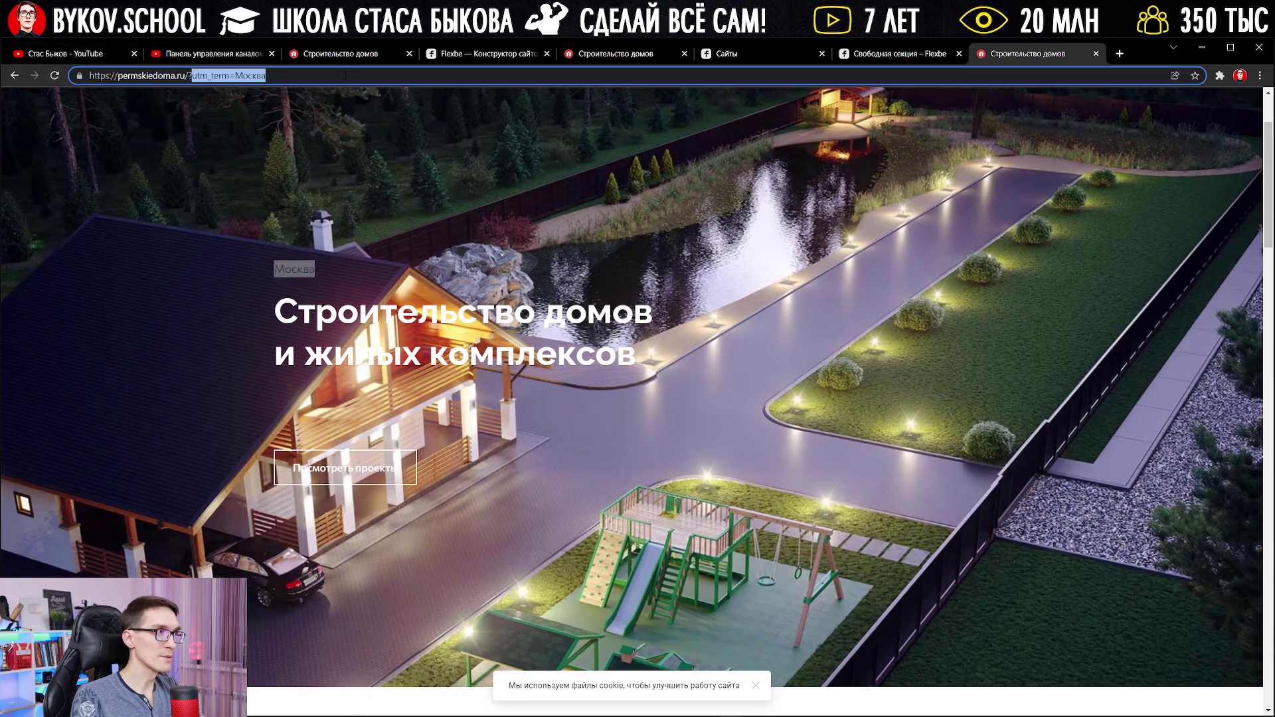
pyautogui.click(344, 76)
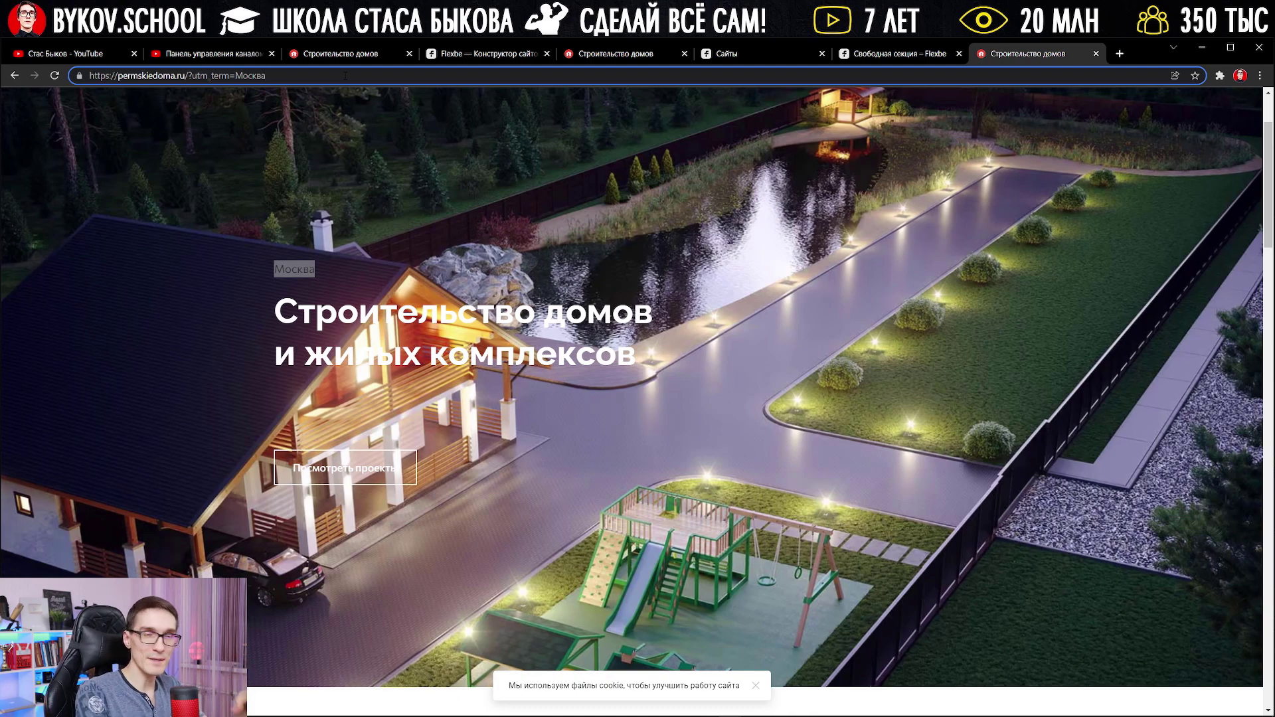
pyautogui.click(261, 289)
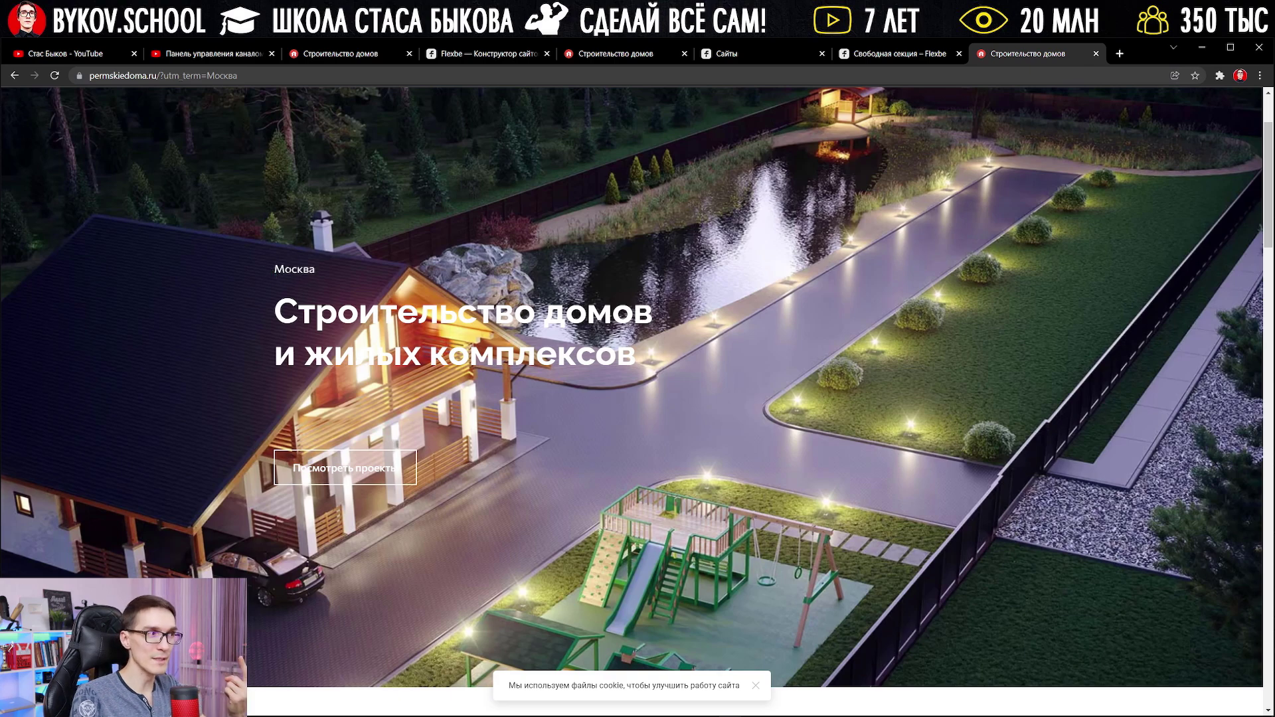
pyautogui.doubleClick(293, 270)
# Check the {{utm_term}} placeholder above the hero heading in the editor, and return to the published page.
pyautogui.click(616, 53)
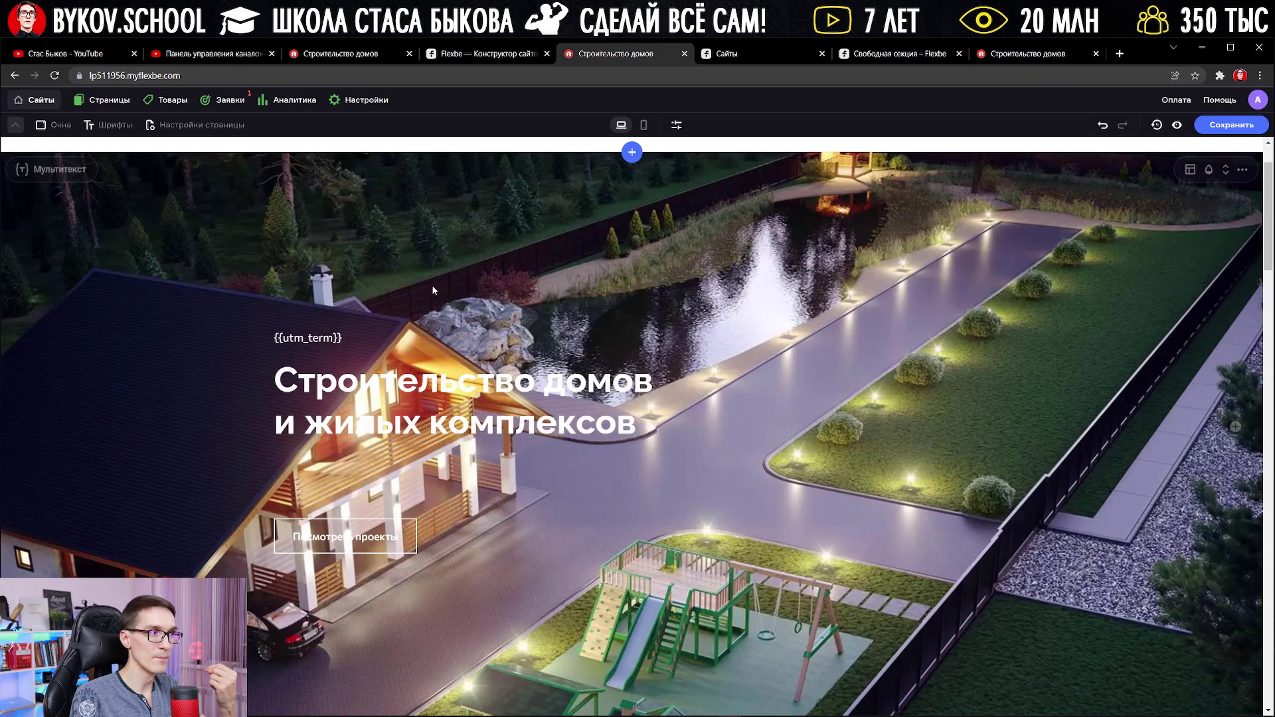
pyautogui.click(307, 342)
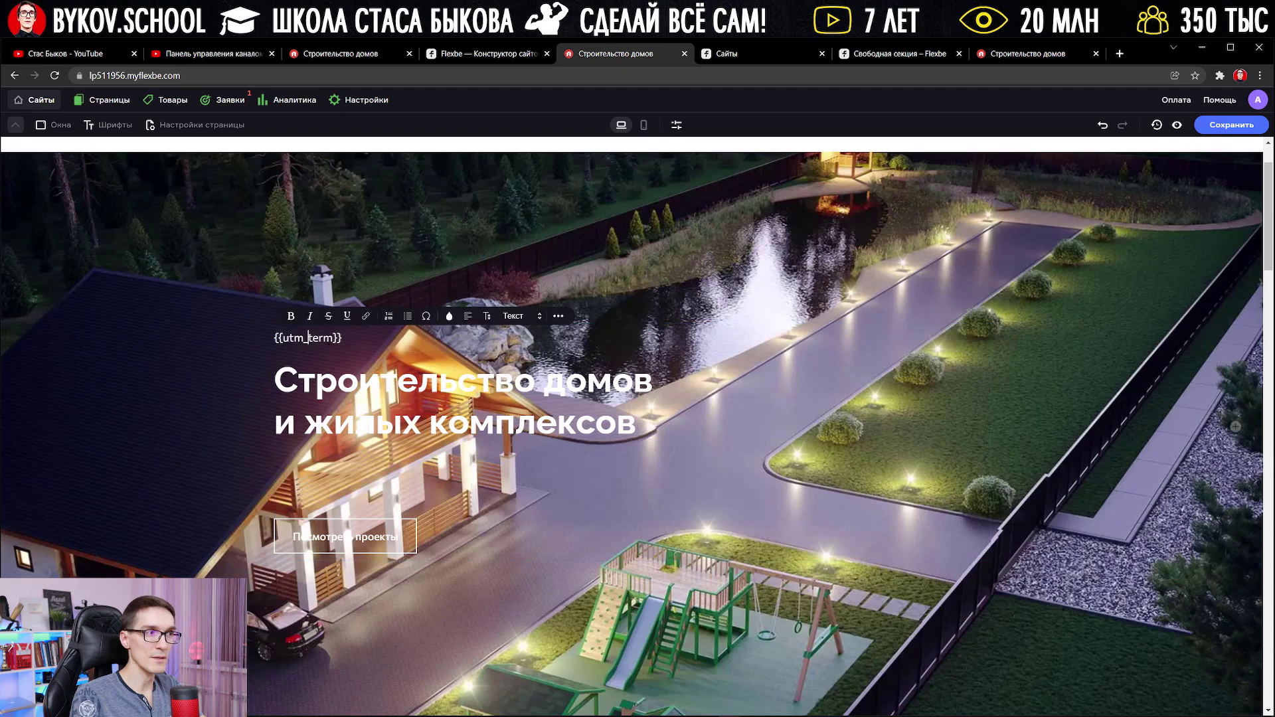
pyautogui.click(891, 284)
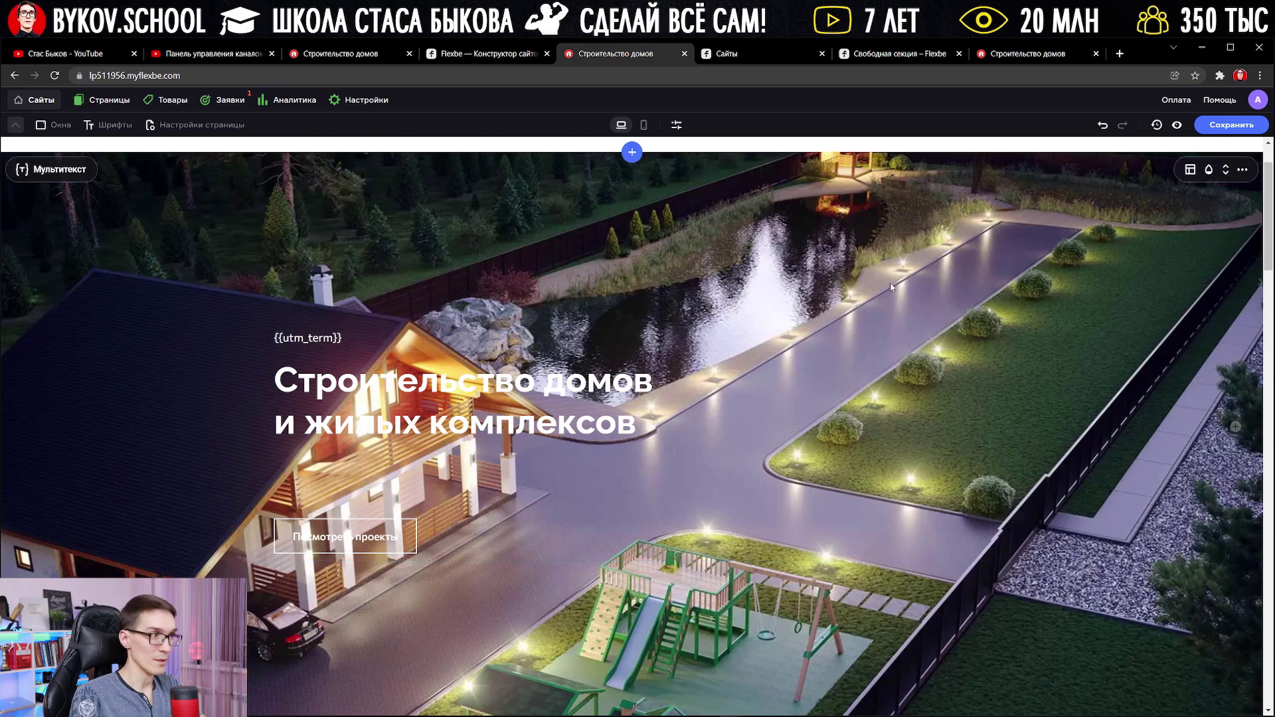
pyautogui.click(1003, 55)
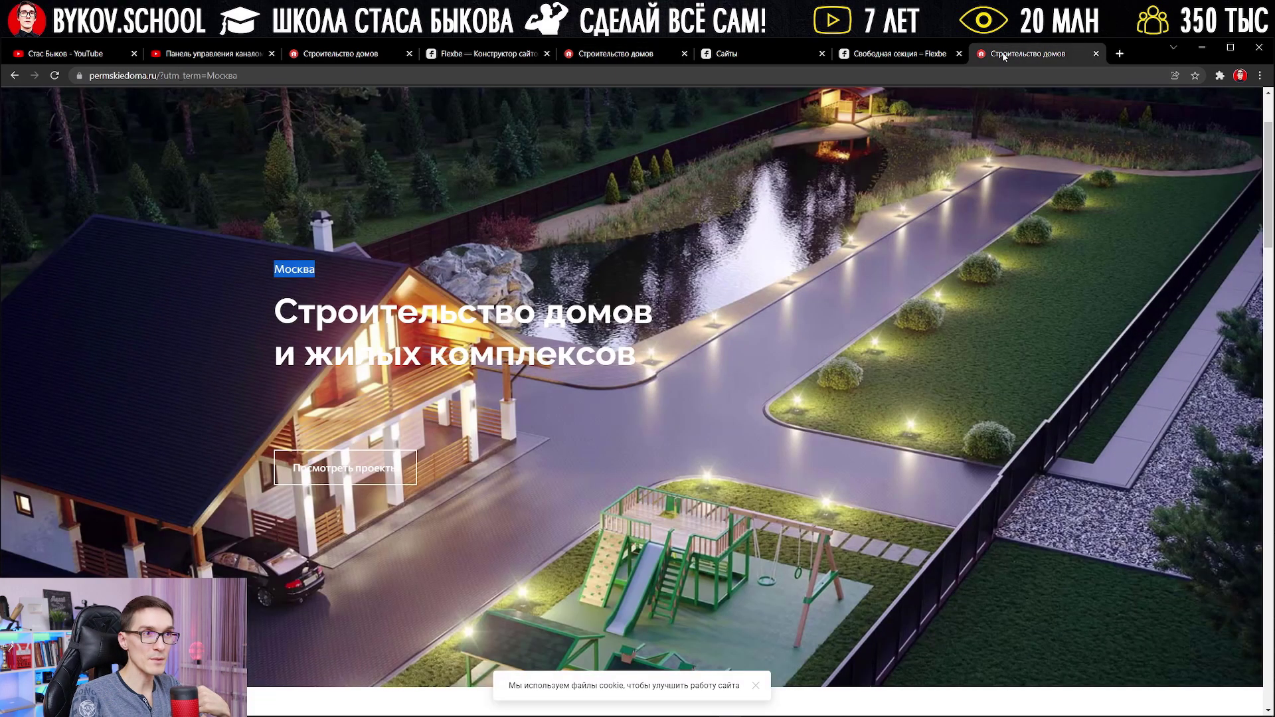
# Switch to the account's «Сайты» list and reload it.
pyautogui.click(897, 56)
pyautogui.click(484, 56)
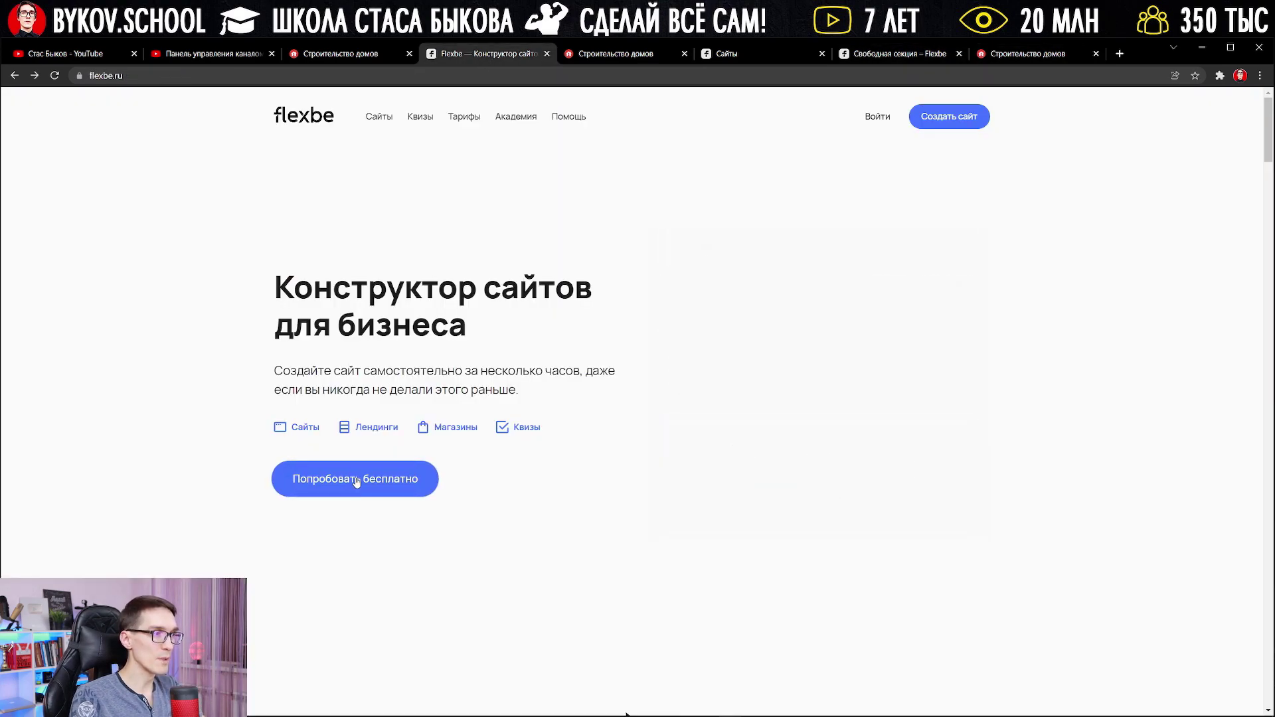
pyautogui.click(631, 54)
pyautogui.click(748, 53)
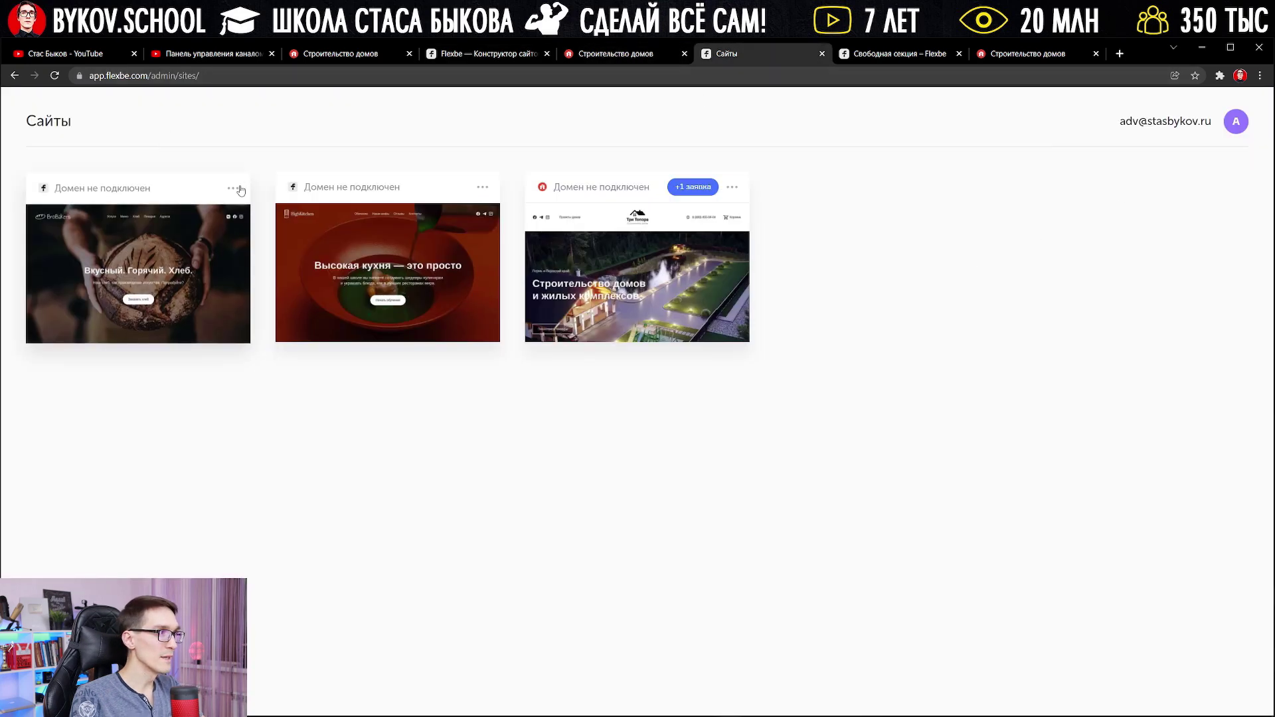
pyautogui.press('F5')
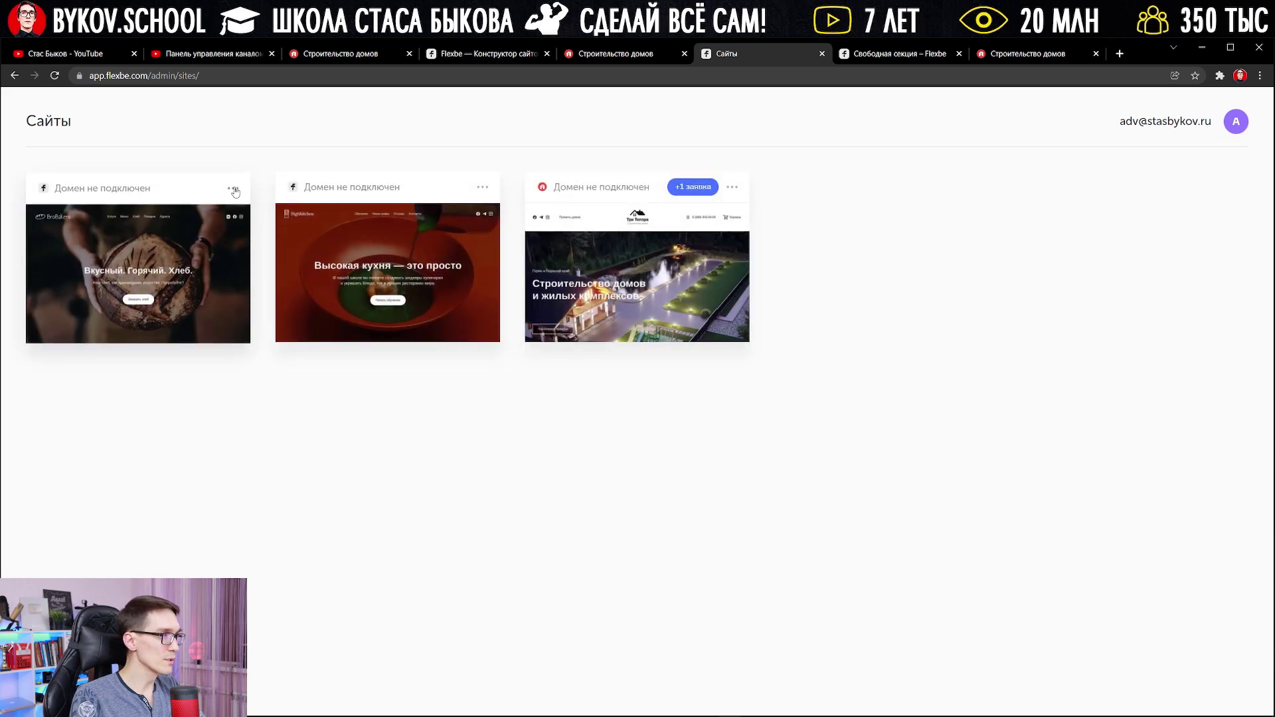
# Delete the «Вкусный. Горячий. Хлеб.» site, entering the requested confirmation code.
pyautogui.click(235, 192)
pyautogui.click(146, 410)
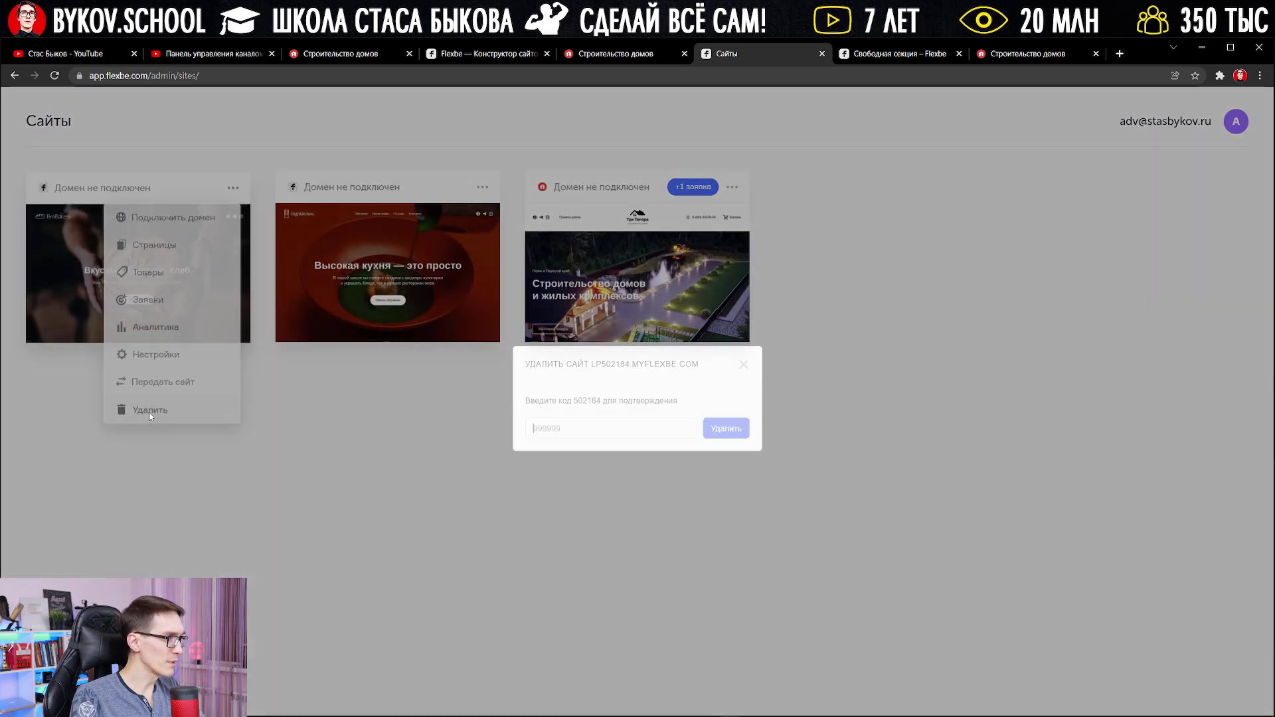
pyautogui.moveTo(573, 405); pyautogui.dragTo(593, 403)
pyautogui.hotkey('ctrl', 'c')
pyautogui.click(608, 433)
pyautogui.hotkey('ctrl', 'v')
pyautogui.click(726, 431)
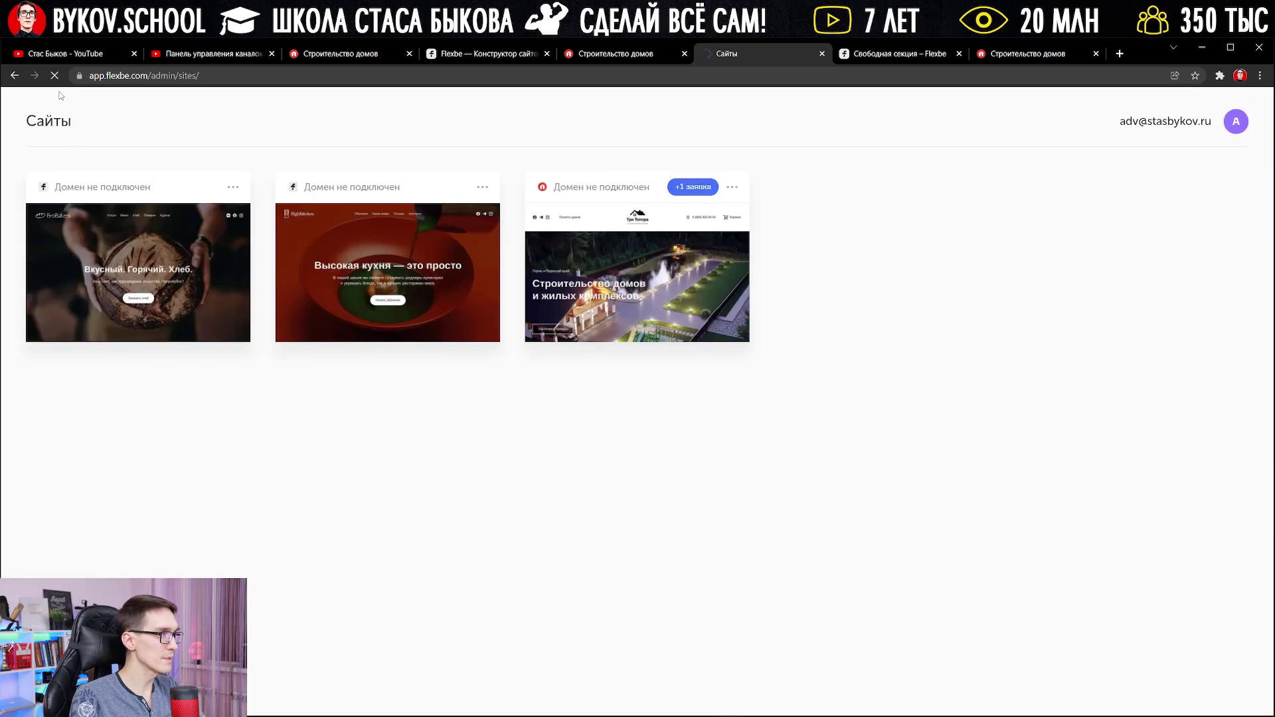
# Delete the «Высокая кухня — это просто» site, entering the requested confirmation code.
pyautogui.click(233, 188)
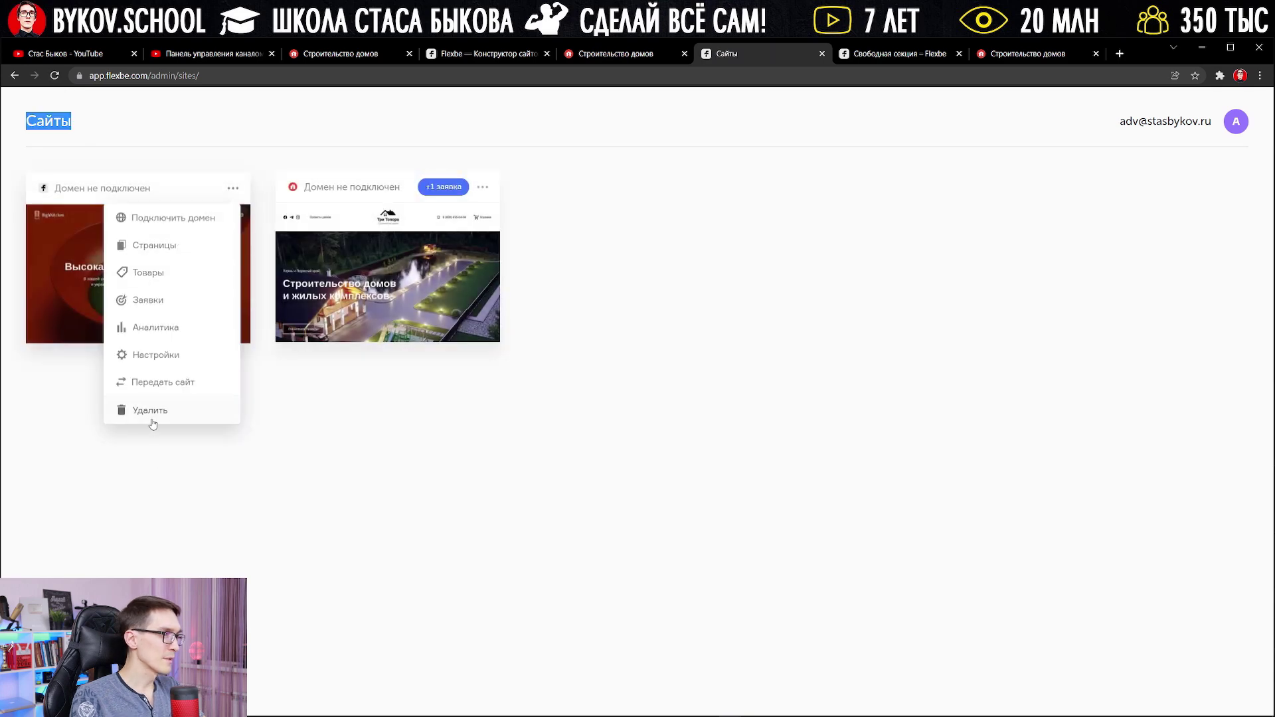
pyautogui.click(179, 410)
pyautogui.moveTo(575, 403); pyautogui.dragTo(594, 403)
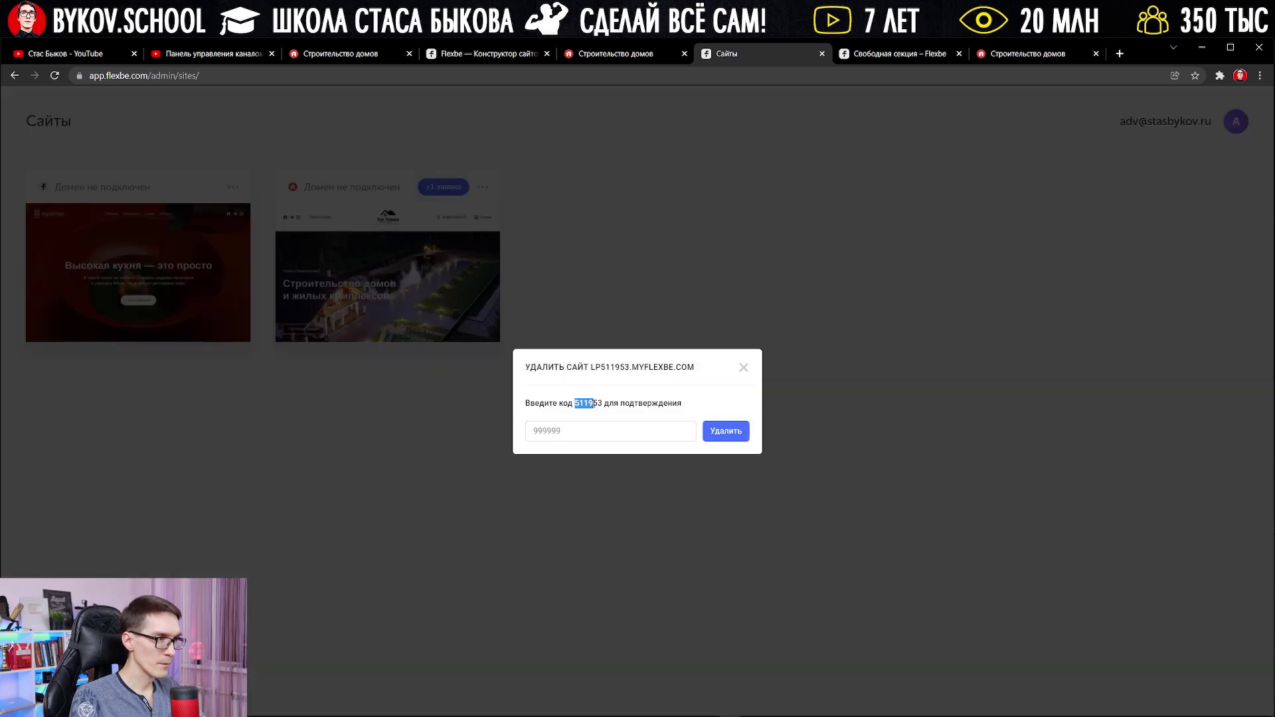
pyautogui.click(602, 429)
pyautogui.hotkey('ctrl', 'v')
pyautogui.click(726, 431)
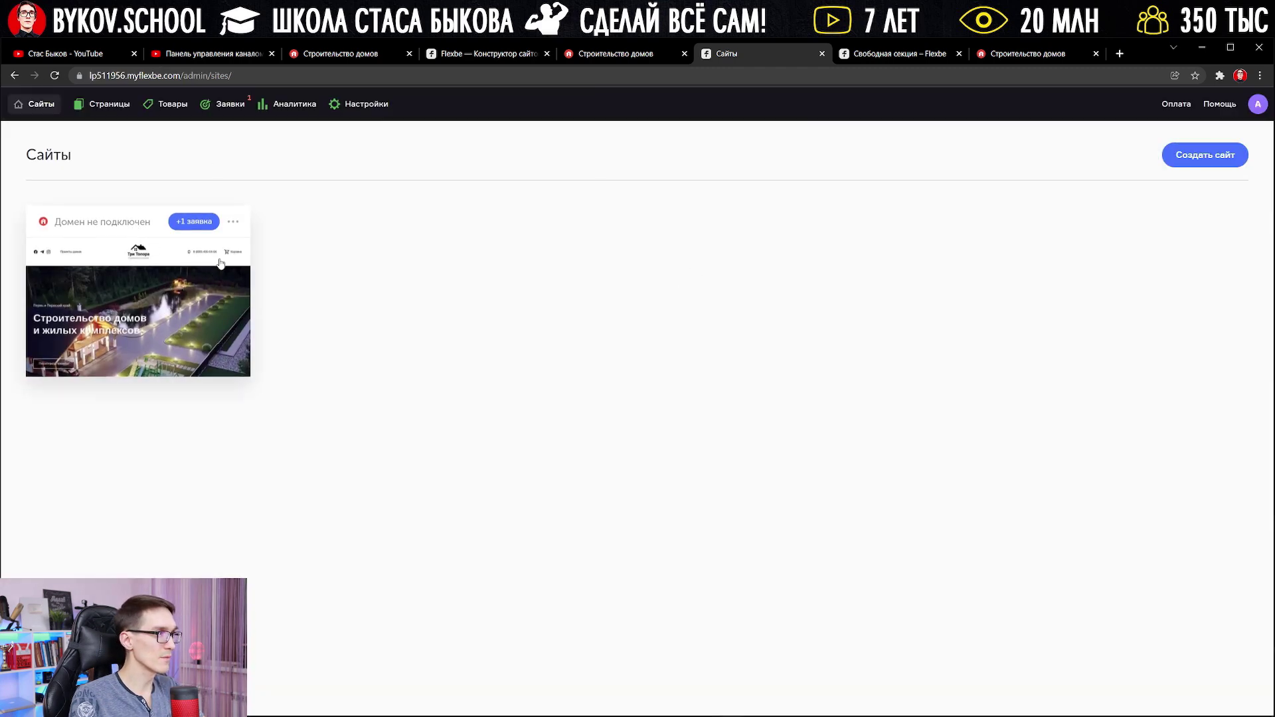
# Start creating a new site and enter a test title for its main page.
pyautogui.click(1211, 156)
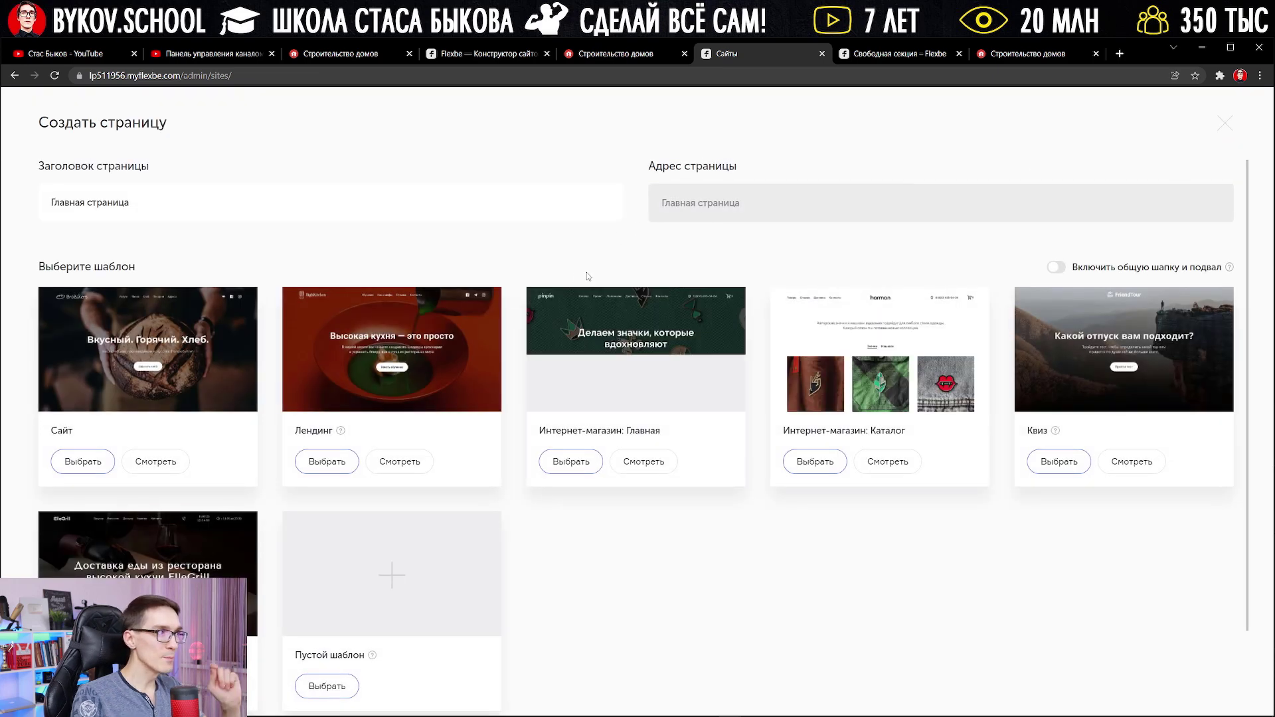
pyautogui.moveTo(153, 204); pyautogui.dragTo(38, 204)
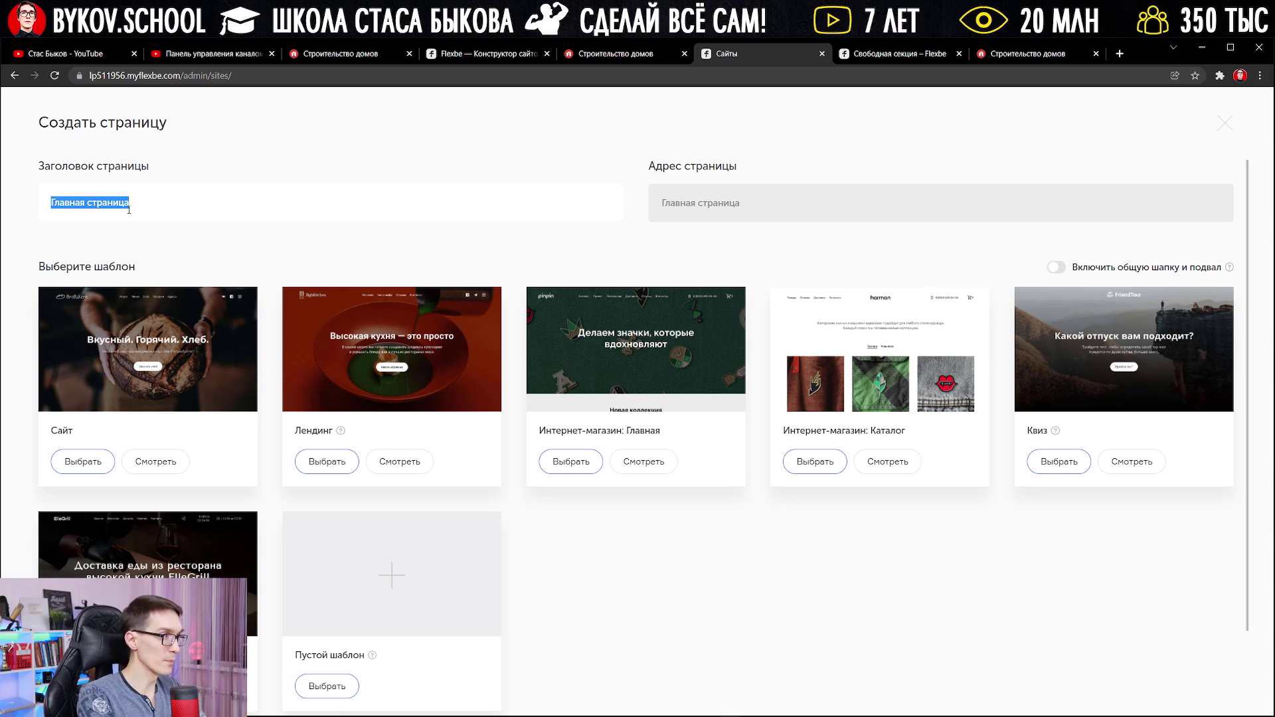
pyautogui.write('К')
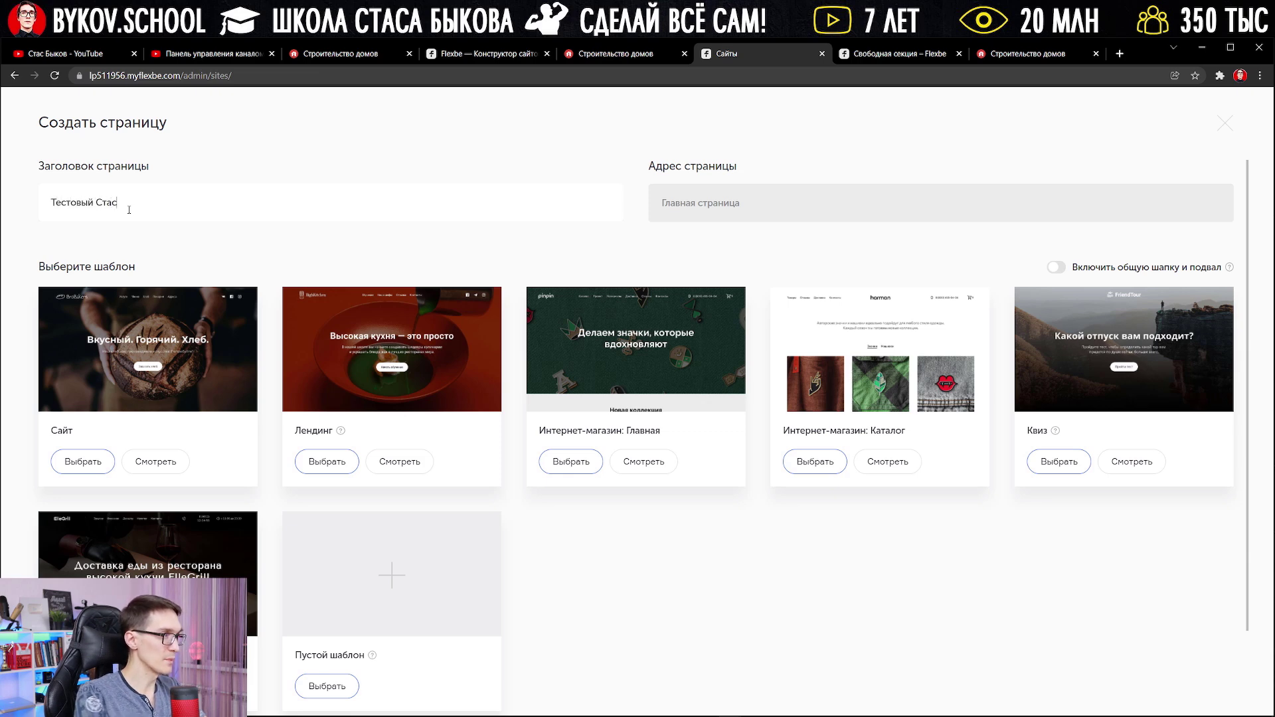
# Browse the current and previous-version templates, and create the site from the «Лендинг» template.
pyautogui.scroll(-2, 185, 343)
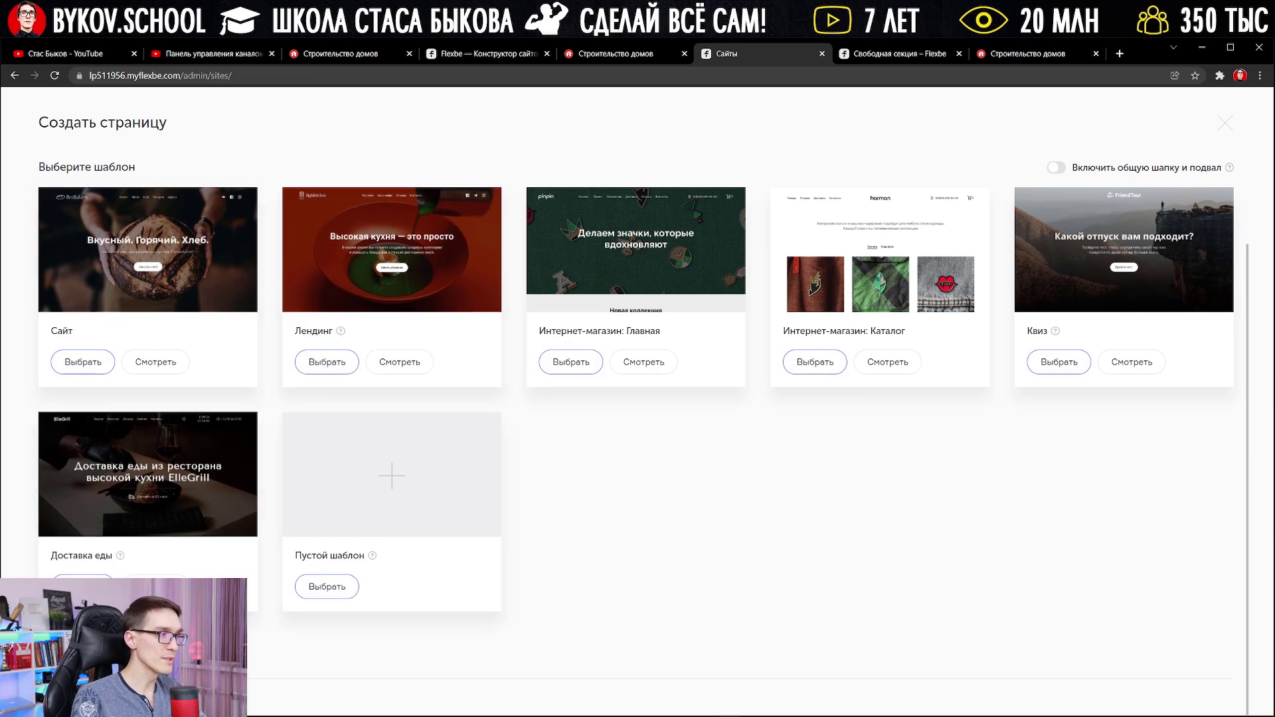
pyautogui.scroll(-9, 176, 461)
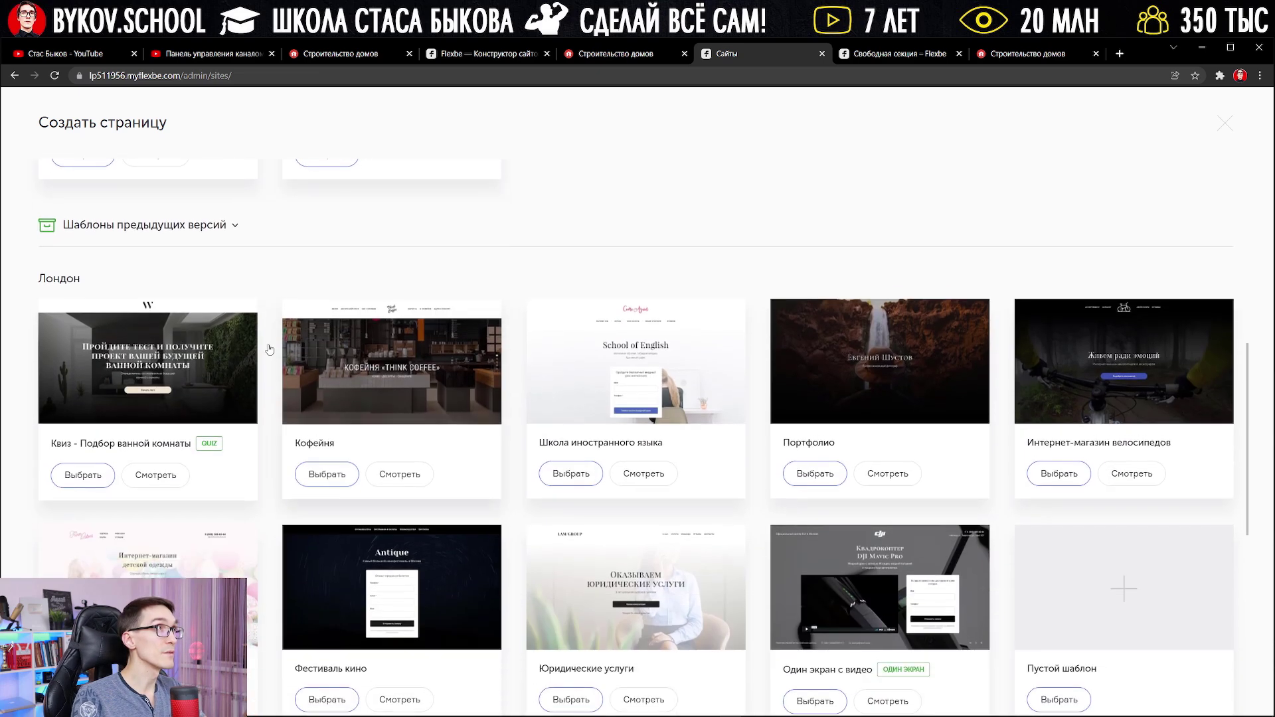
pyautogui.scroll(-3, 176, 462)
pyautogui.scroll(6, 198, 242)
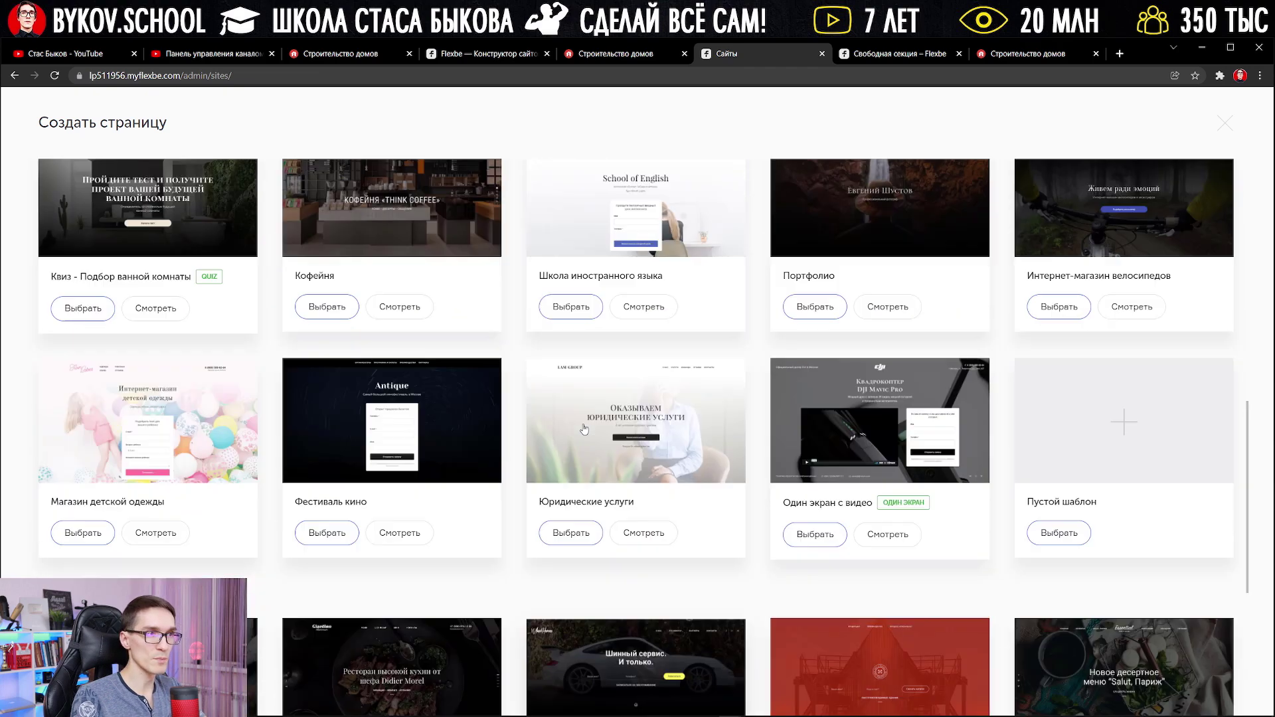
pyautogui.scroll(6, 198, 242)
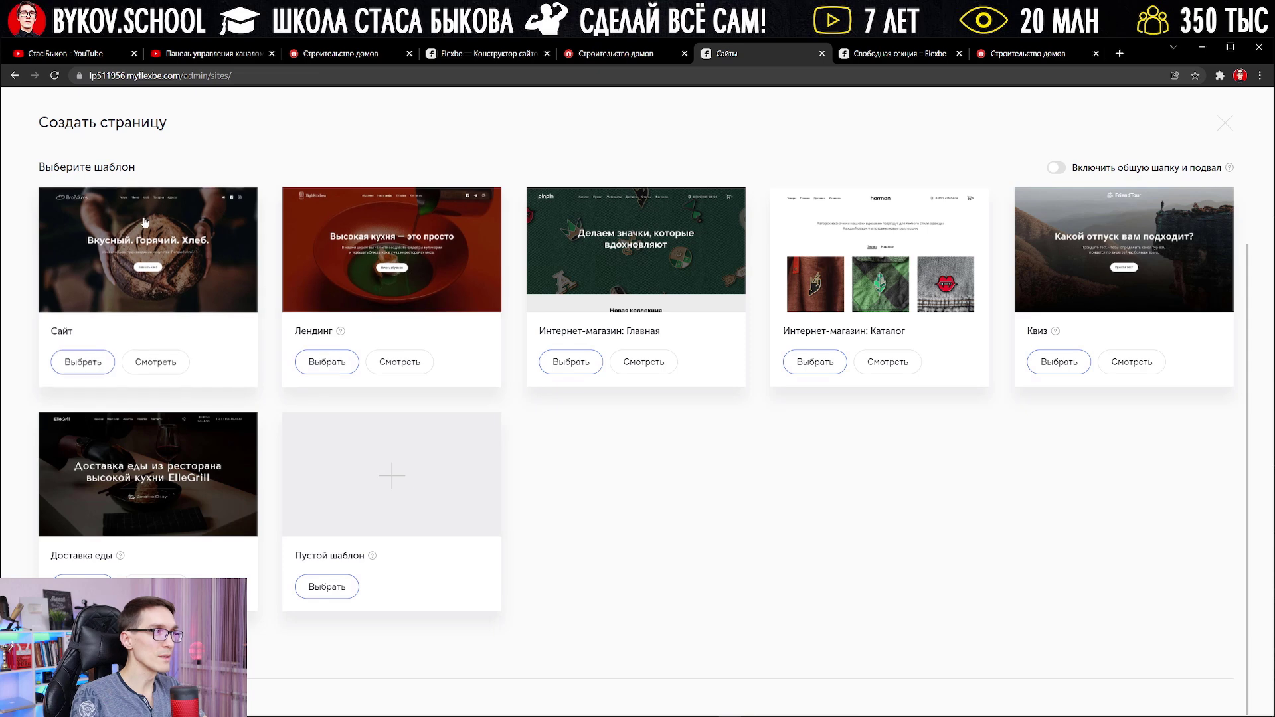
pyautogui.moveTo(37, 169); pyautogui.dragTo(88, 166)
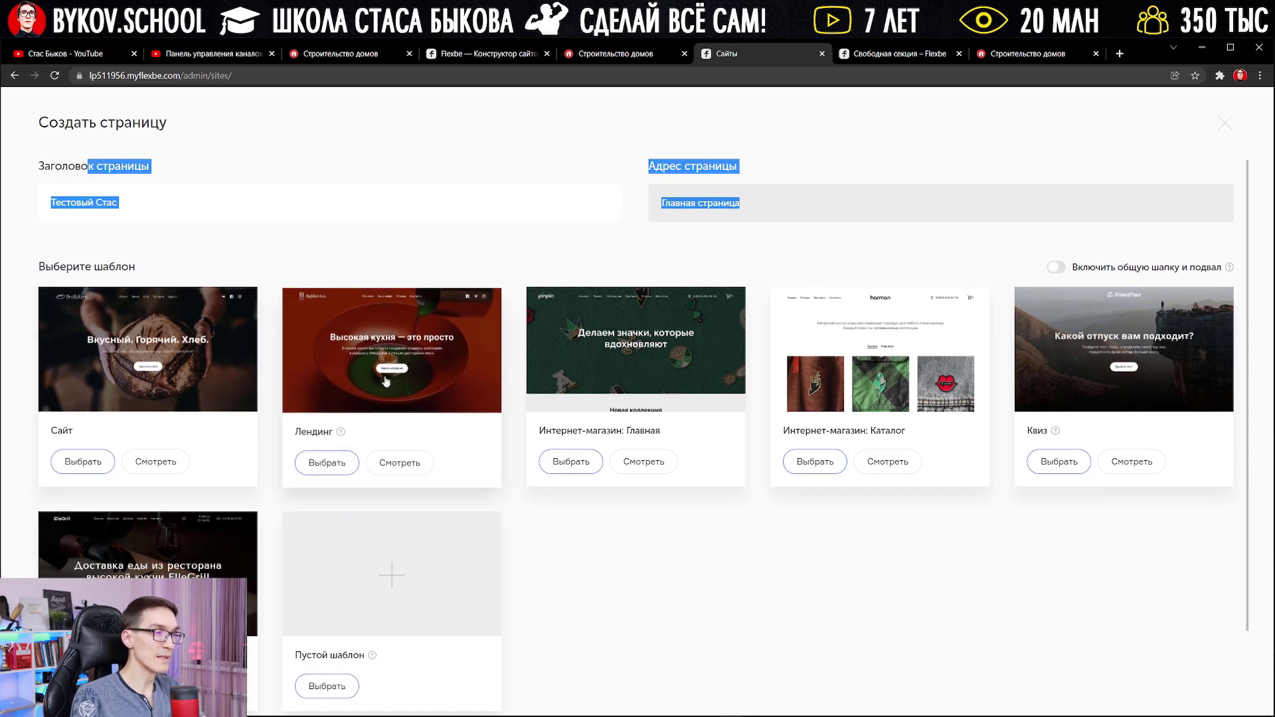
pyautogui.scroll(-2, 386, 380)
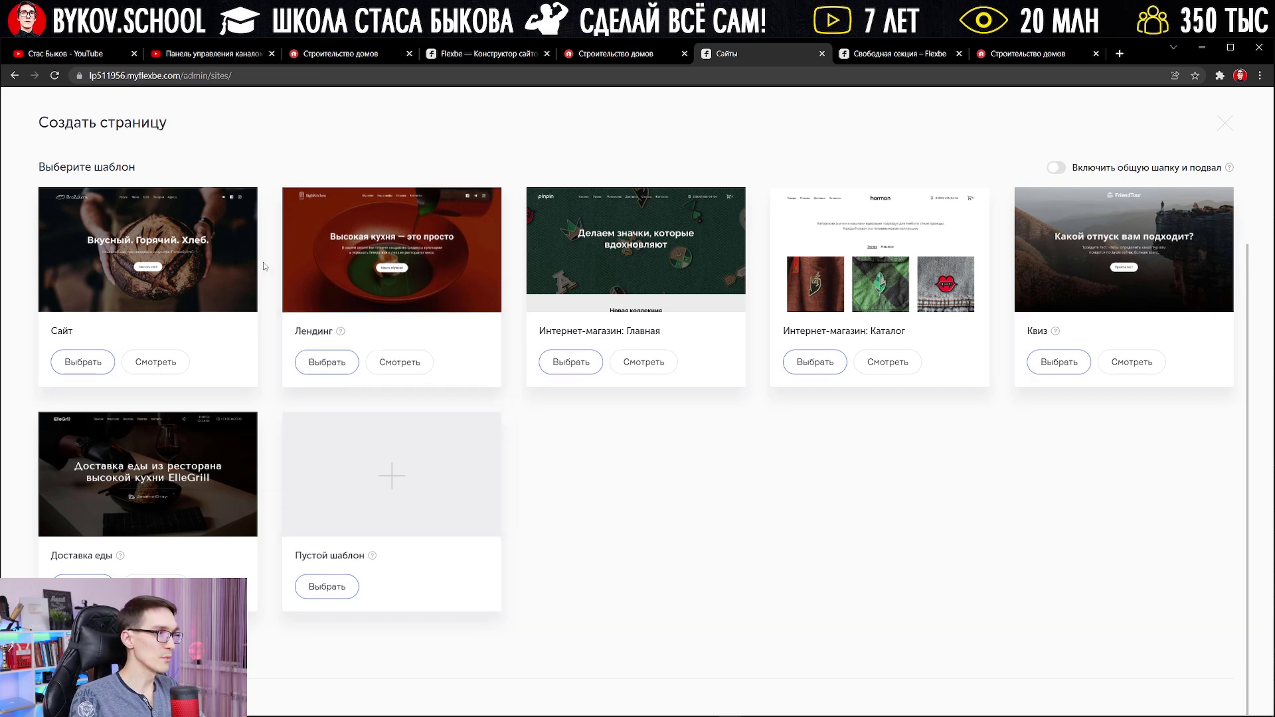
pyautogui.click(332, 367)
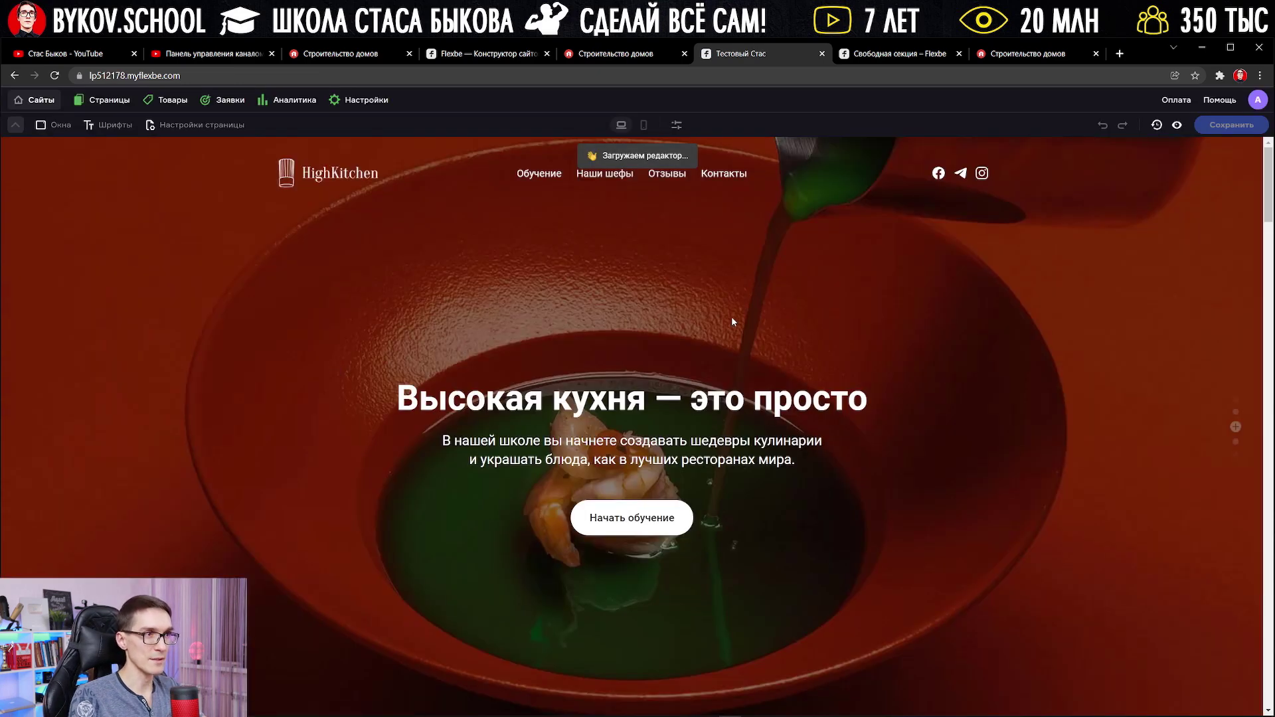
# Look through the new landing page from the hero section down to the footer.
pyautogui.scroll(-20, 705, 321)
pyautogui.scroll(-20, 811, 399)
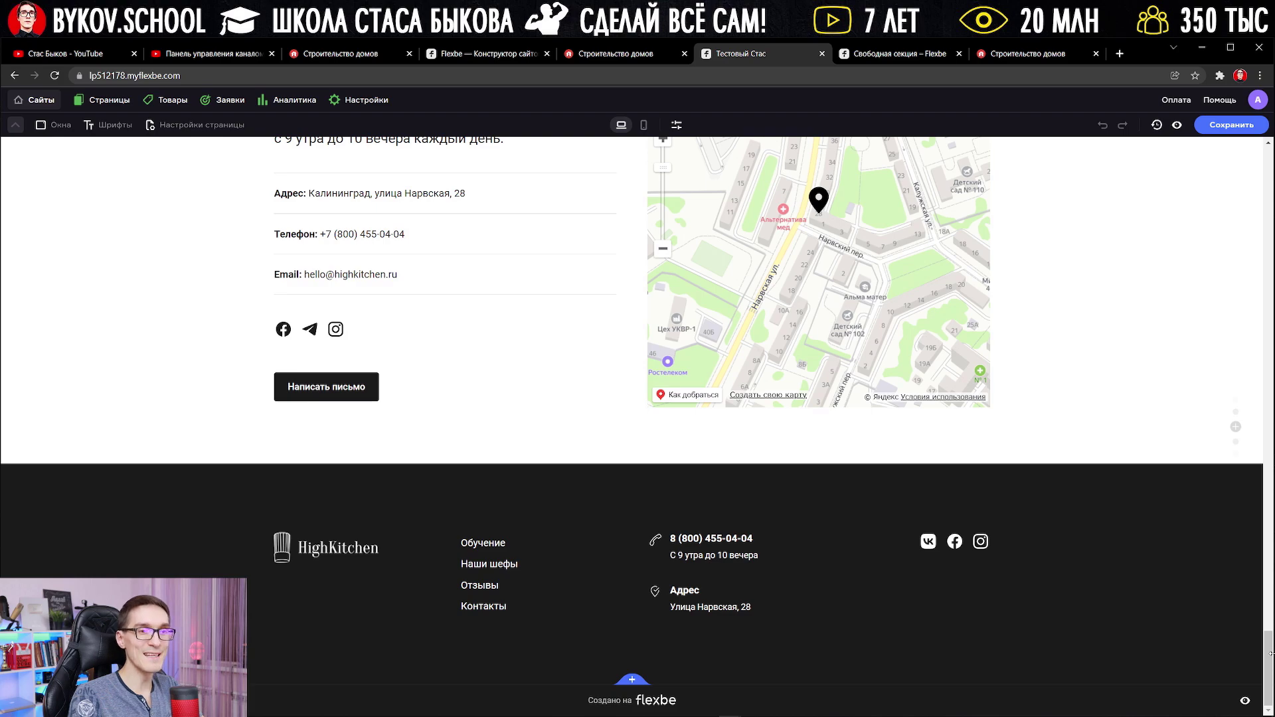
pyautogui.moveTo(1270, 653); pyautogui.dragTo(1270, 169)
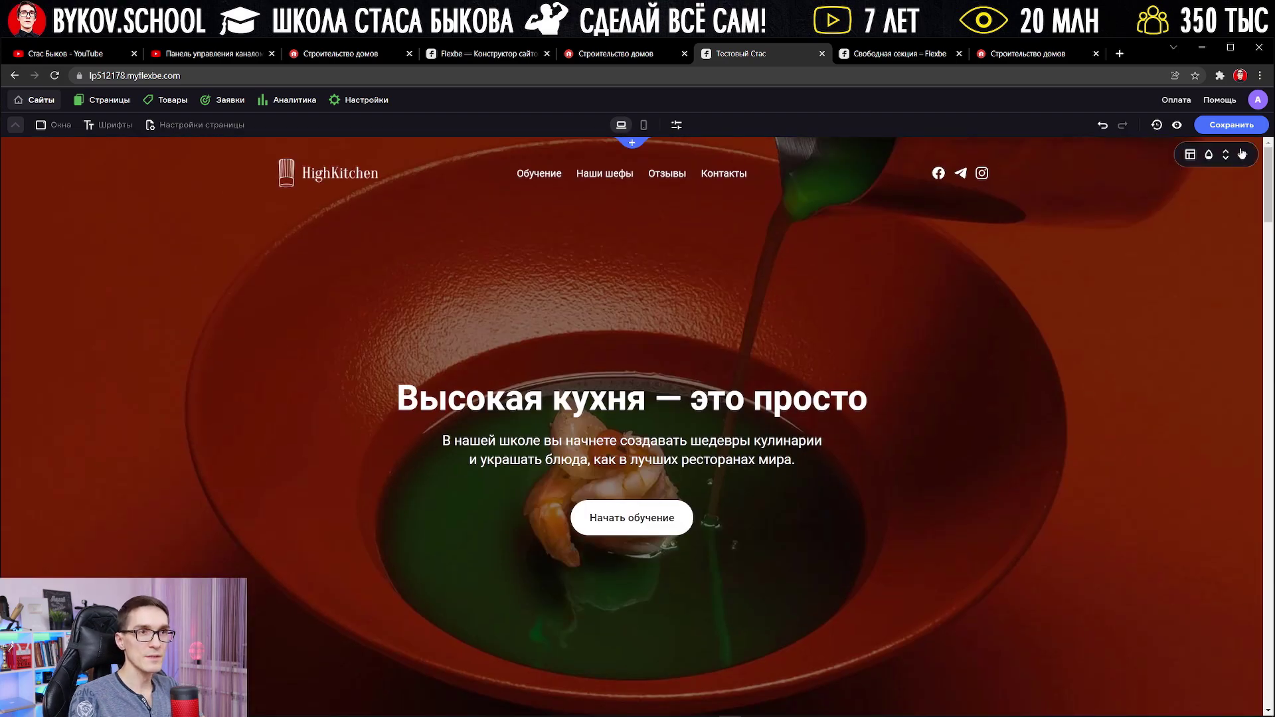
# Try the hero section with and without «Полноэкранный режим», and leave the mode turned off.
pyautogui.click(1191, 156)
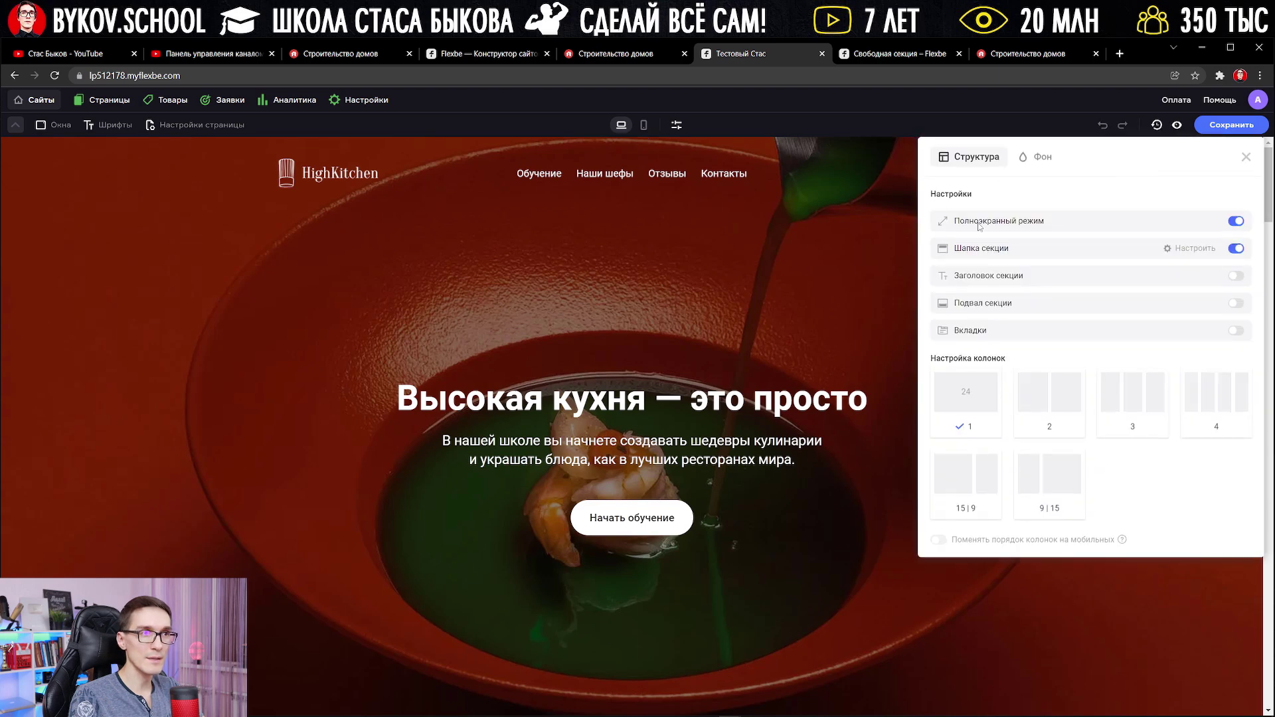
pyautogui.click(1239, 221)
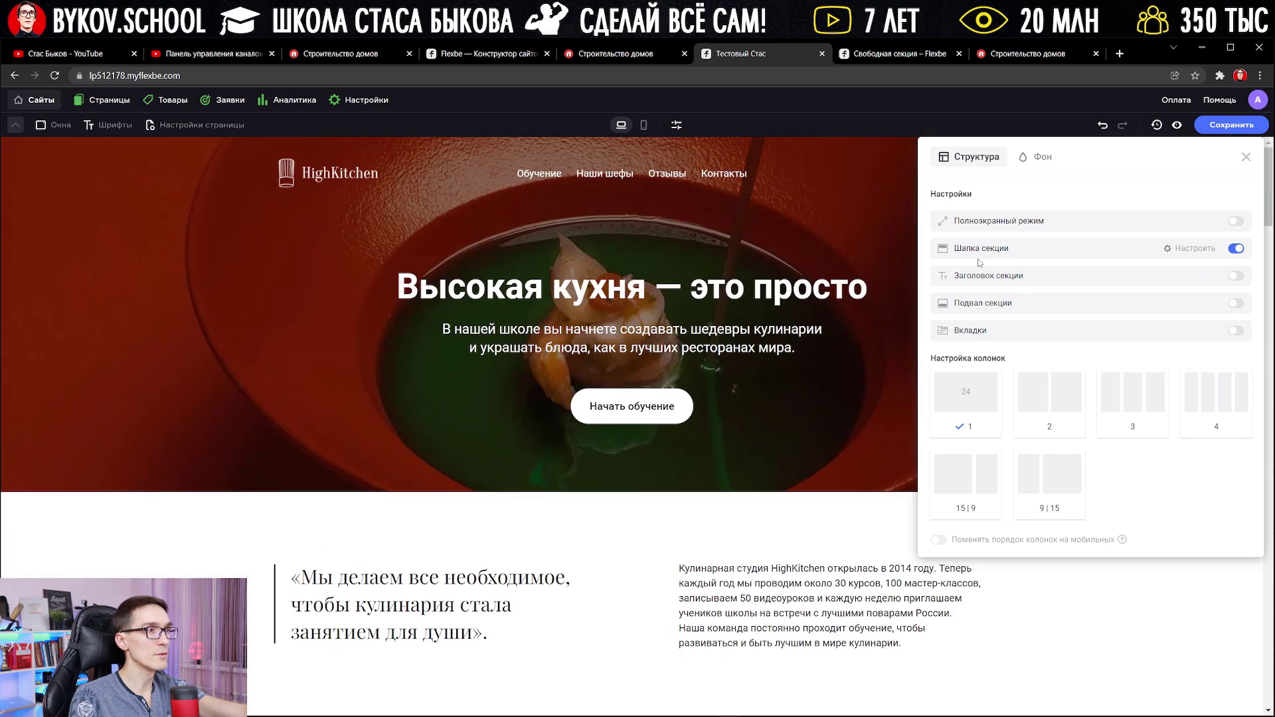
pyautogui.click(1235, 222)
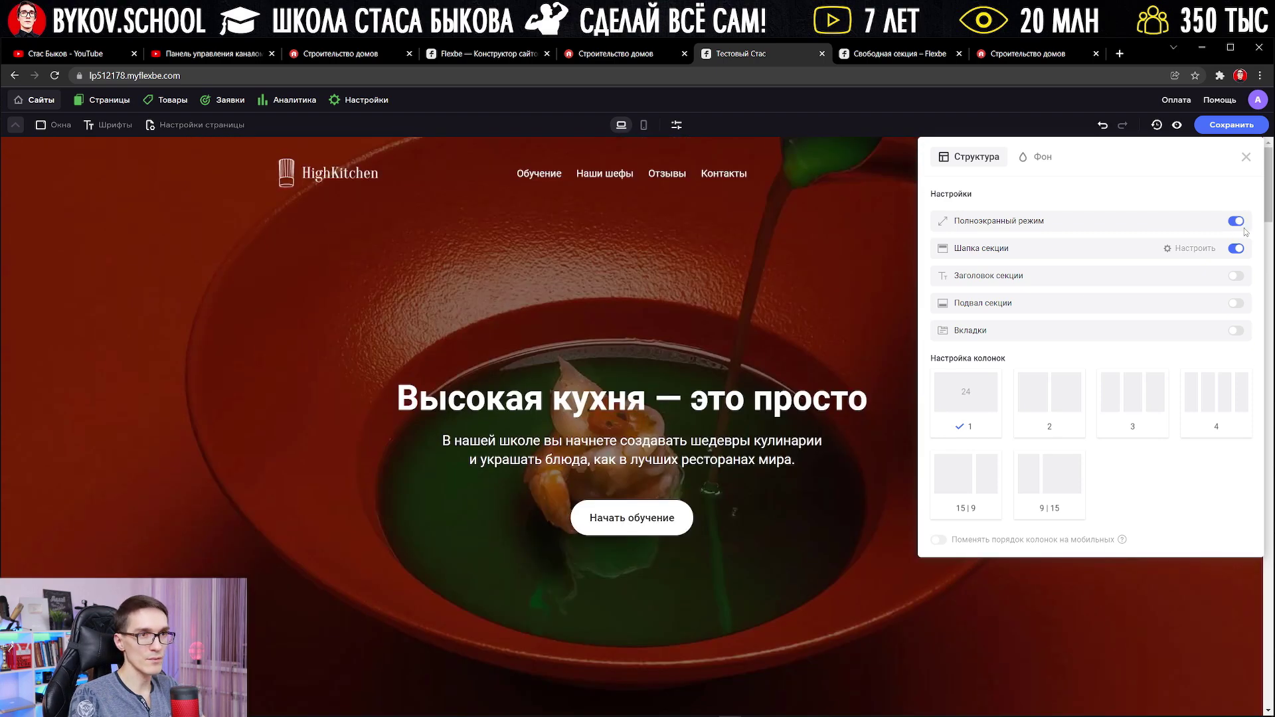
pyautogui.click(1236, 222)
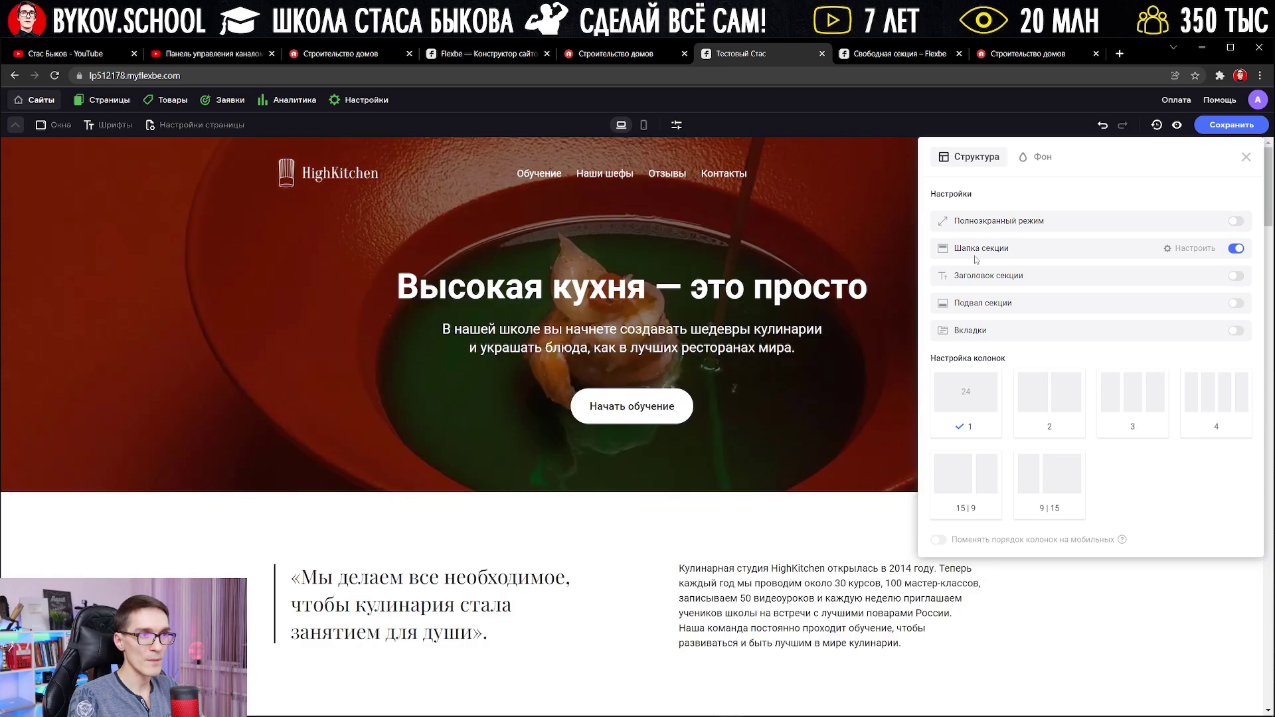
# Try hiding the hero's section header, restore it, and test the «Наши шефы» menu item.
pyautogui.click(1237, 250)
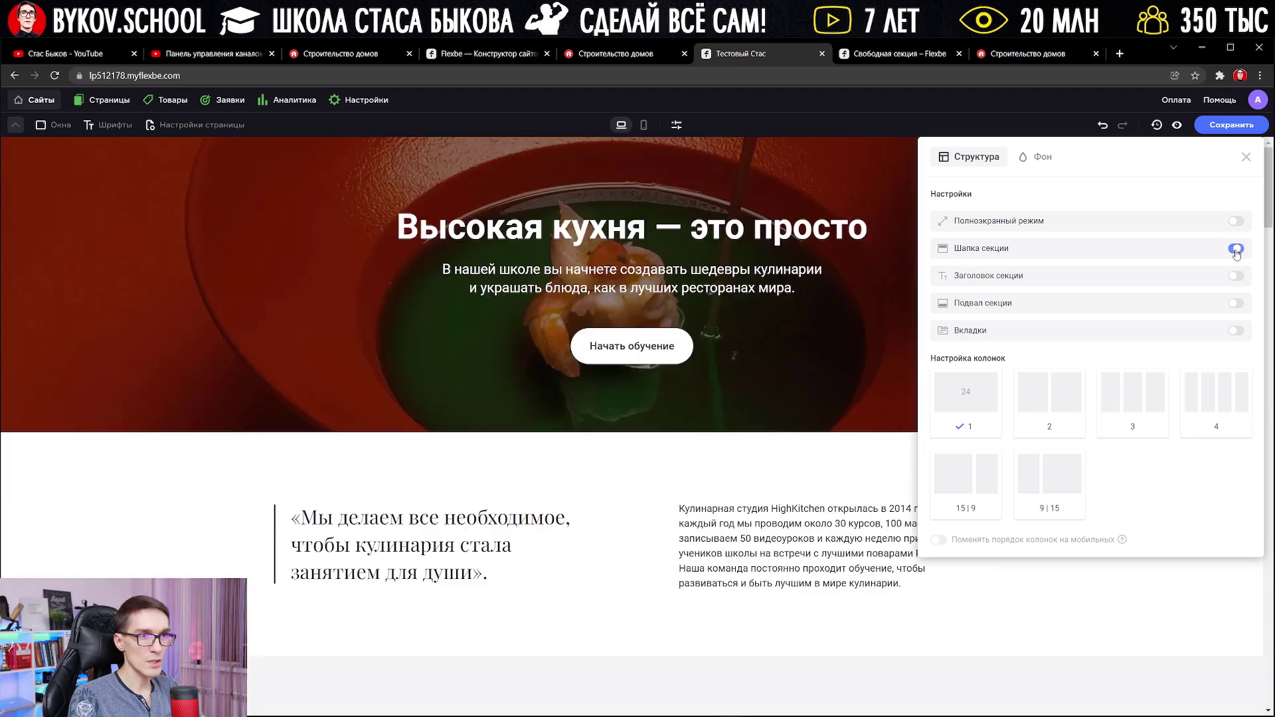
pyautogui.click(1236, 250)
pyautogui.click(1236, 250)
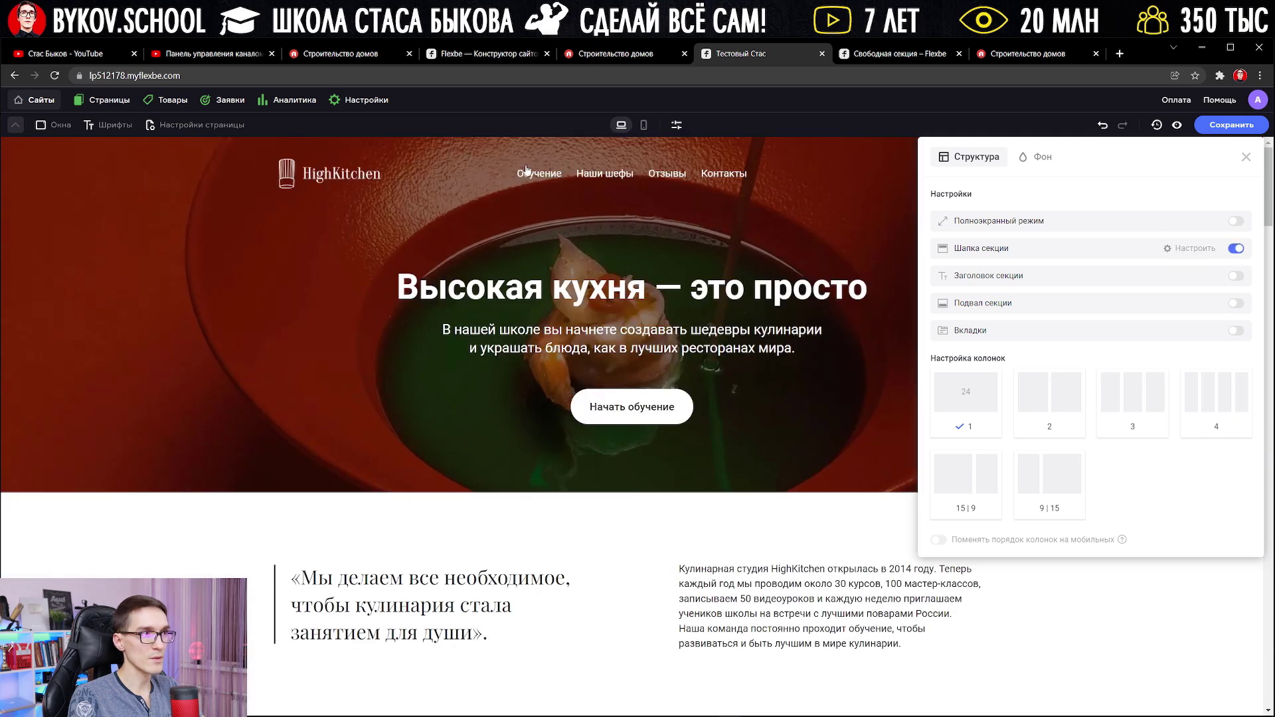
pyautogui.click(613, 174)
pyautogui.scroll(15, 658, 324)
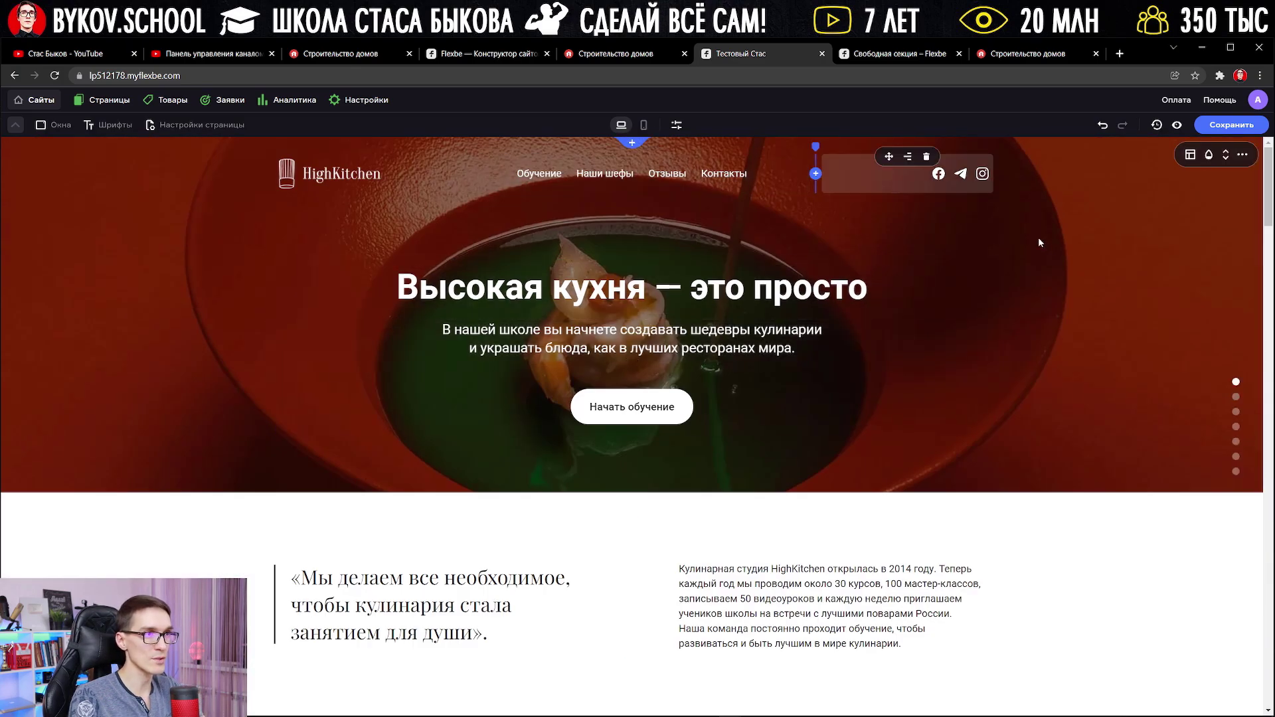
# Replace the hero section's background image with slide-05.jpg from the 20211124 flexbe.com folder.
pyautogui.click(1193, 163)
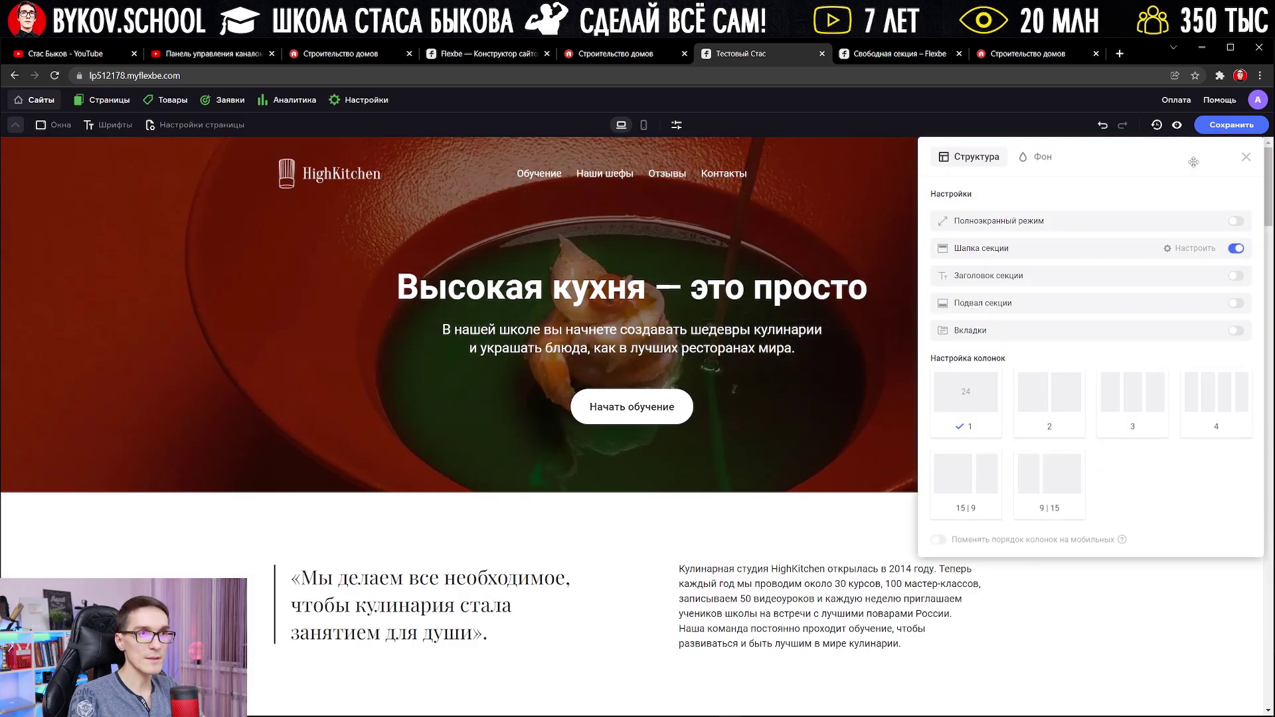
pyautogui.click(1039, 160)
pyautogui.moveTo(1044, 294)
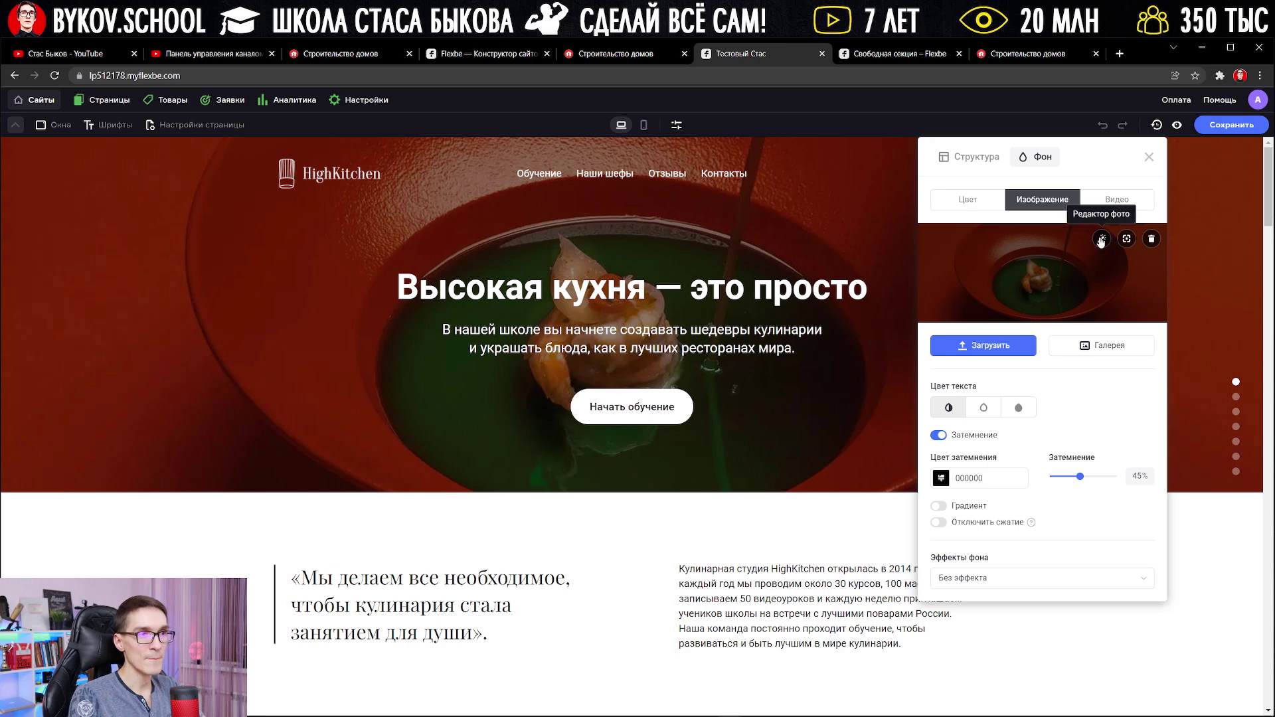
pyautogui.click(1011, 348)
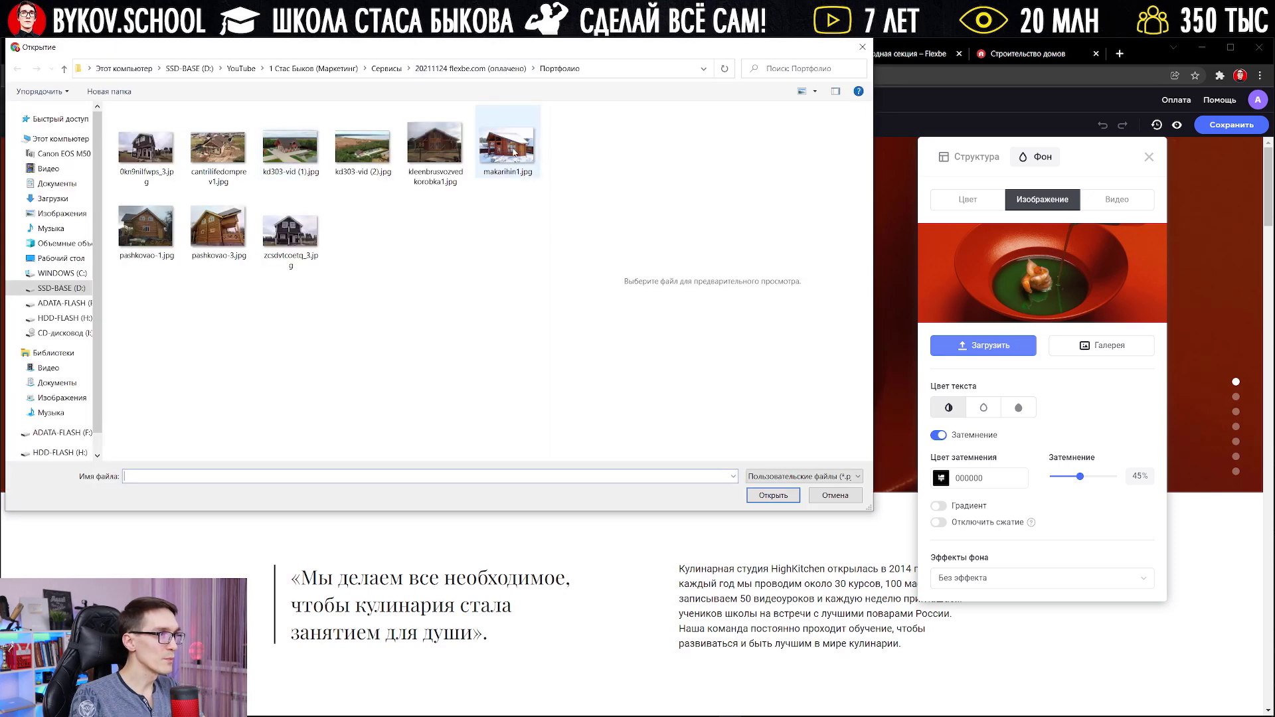
pyautogui.click(470, 69)
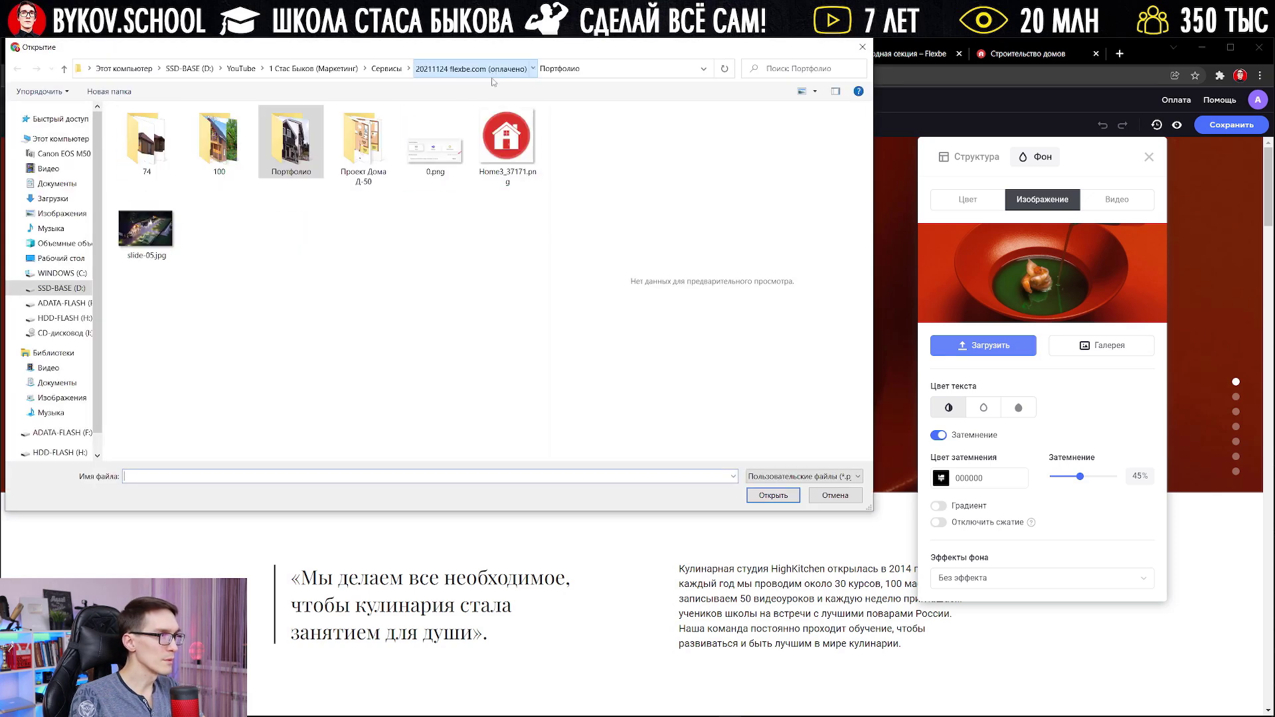
pyautogui.doubleClick(145, 229)
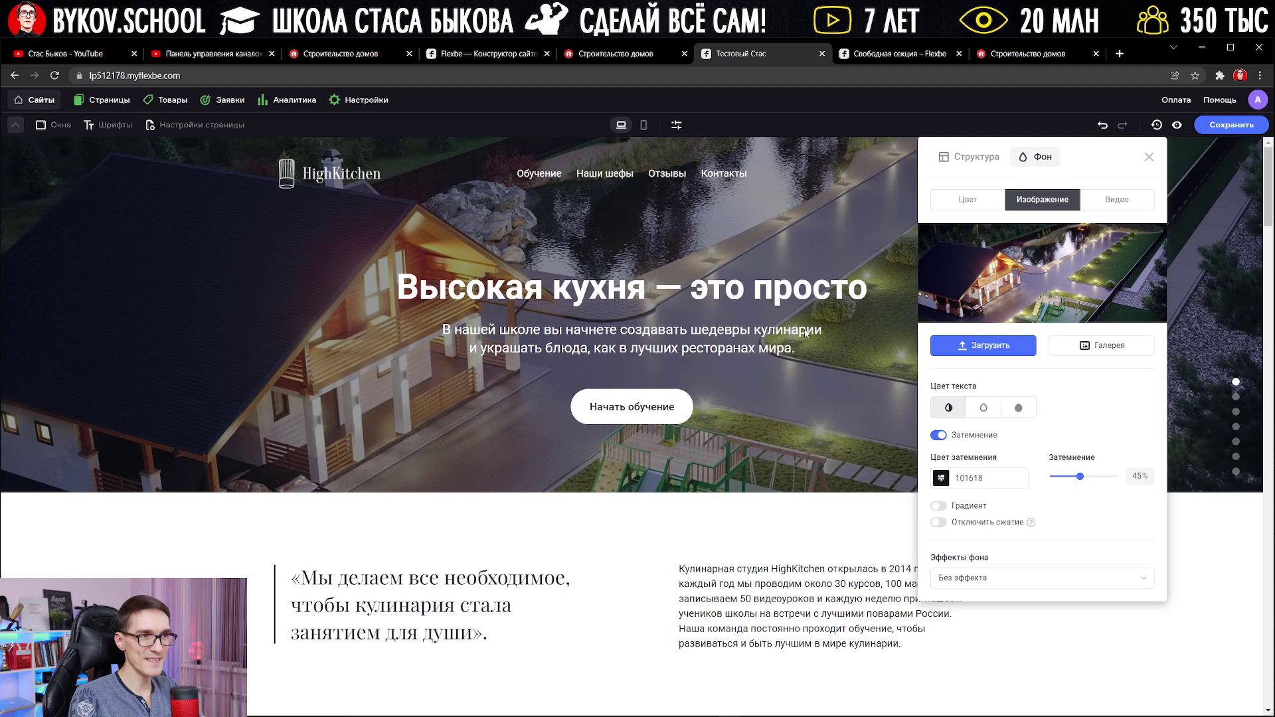
pyautogui.click(1150, 159)
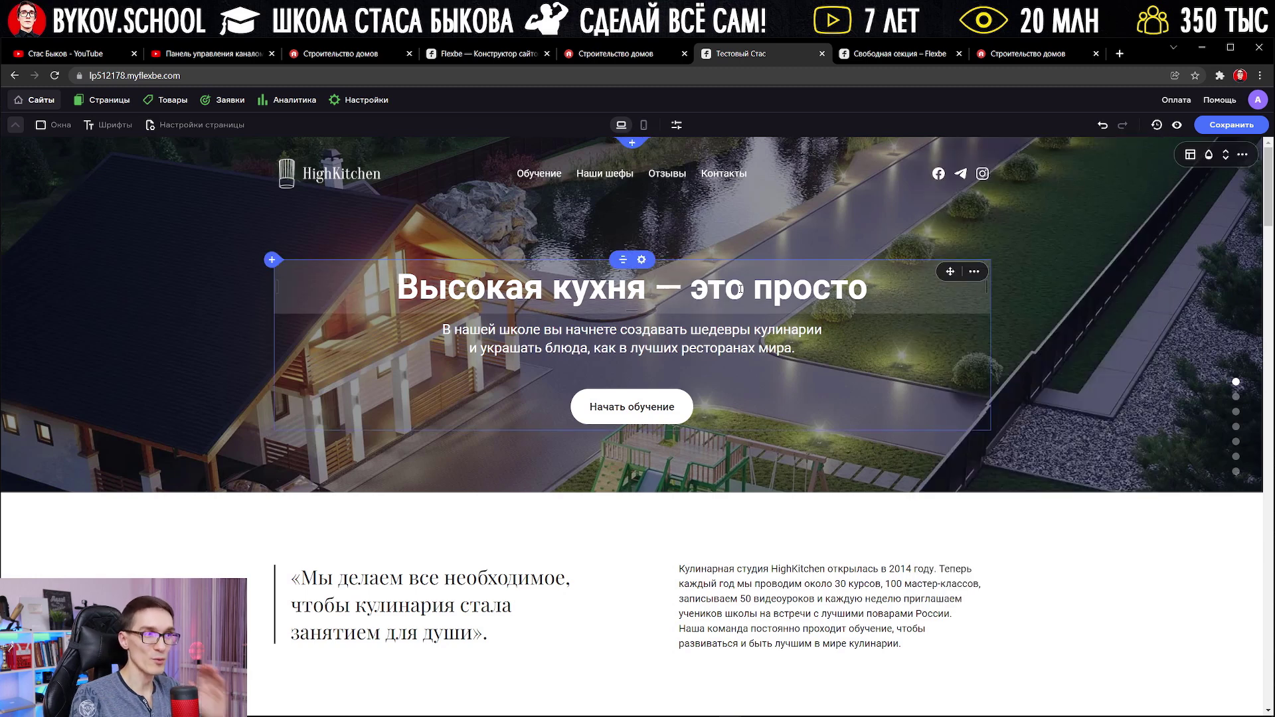
# Replace the hero heading with «Строительство домов в Перми».
pyautogui.tripleClick(507, 280)
pyautogui.click(617, 284)
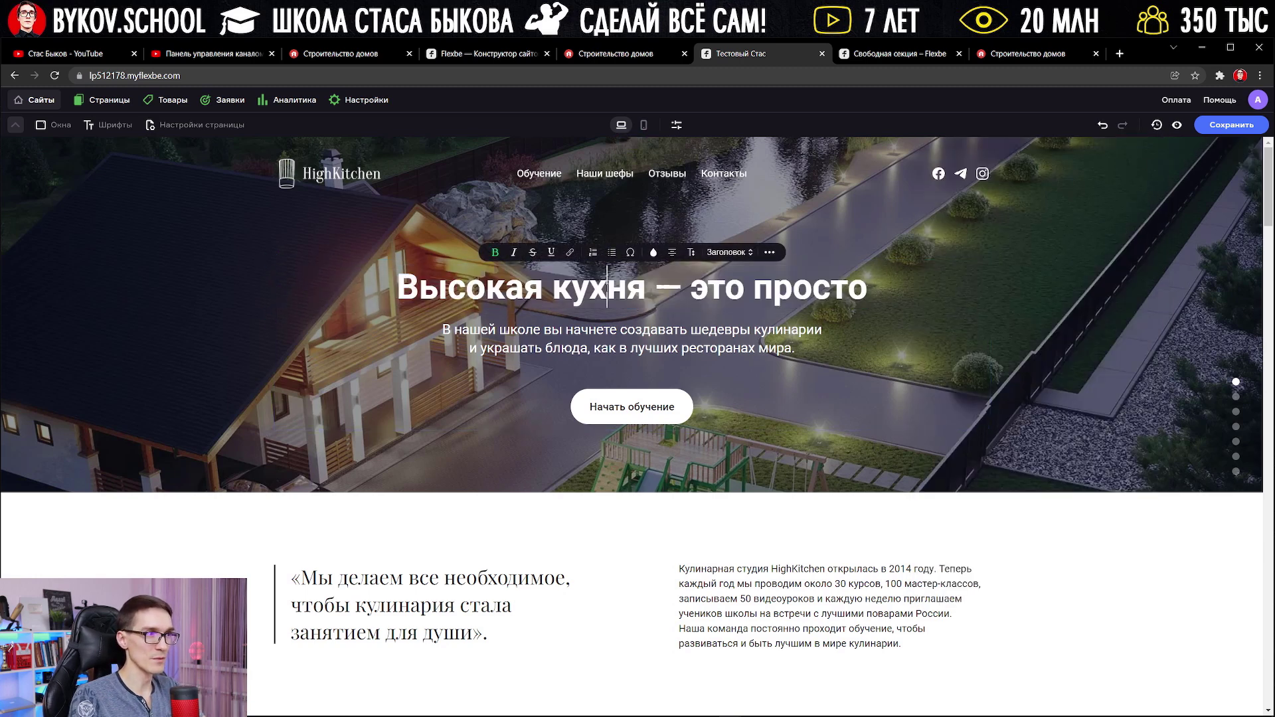
pyautogui.doubleClick(440, 283)
pyautogui.tripleClick(450, 284)
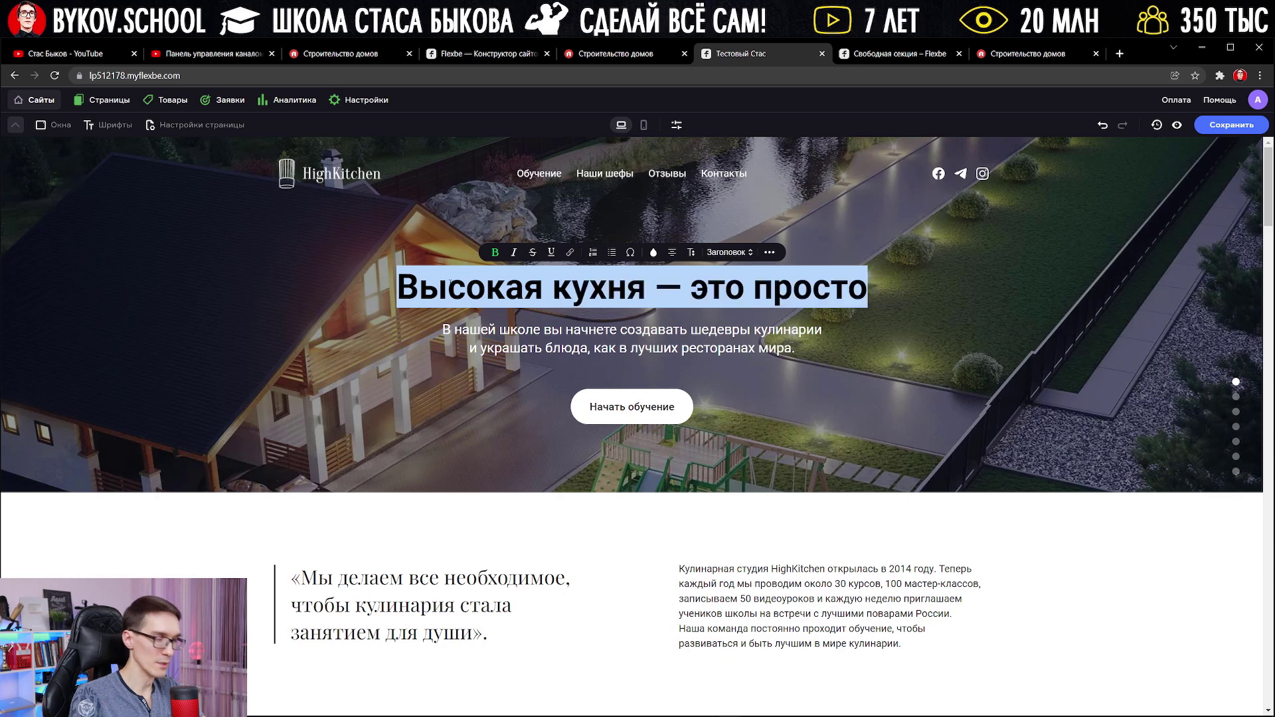
pyautogui.write('Строительс')
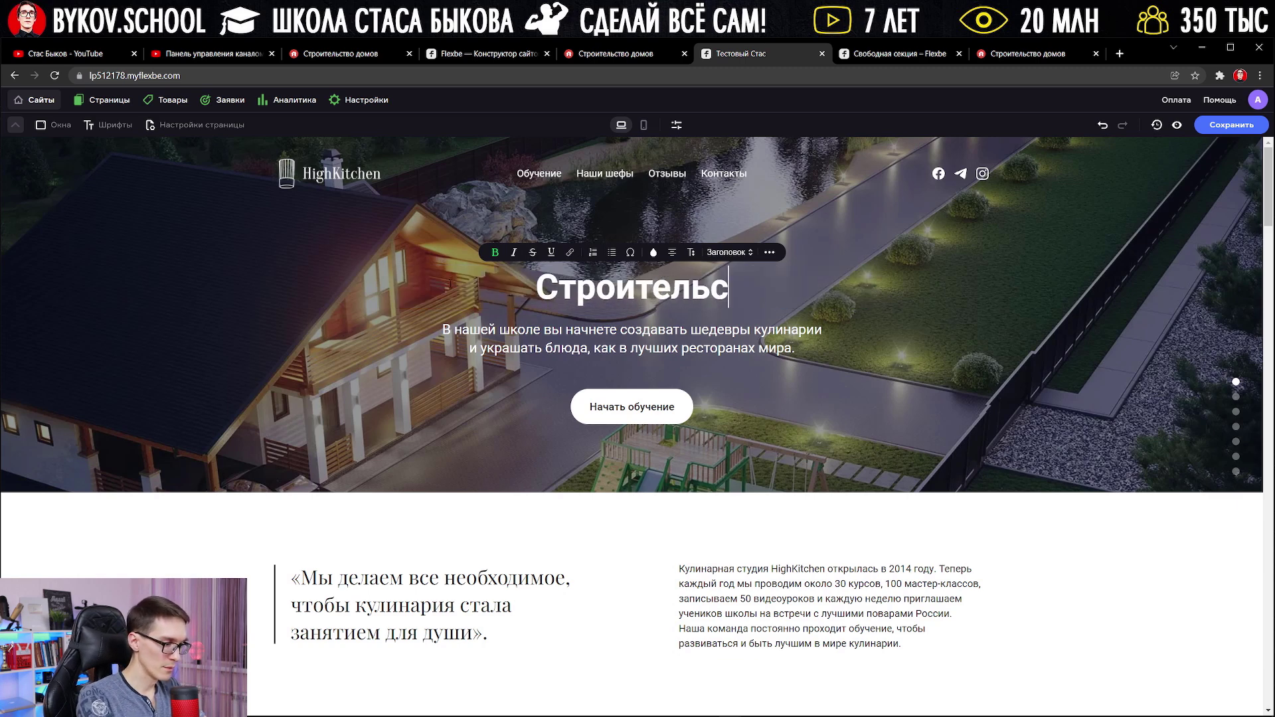
pyautogui.write('тво домов в Перми')
# Replace the hero subheading with «Строим дома более 7 лет. В любое время года.».
pyautogui.moveTo(441, 330); pyautogui.dragTo(796, 348)
pyautogui.write('Строим дома ')
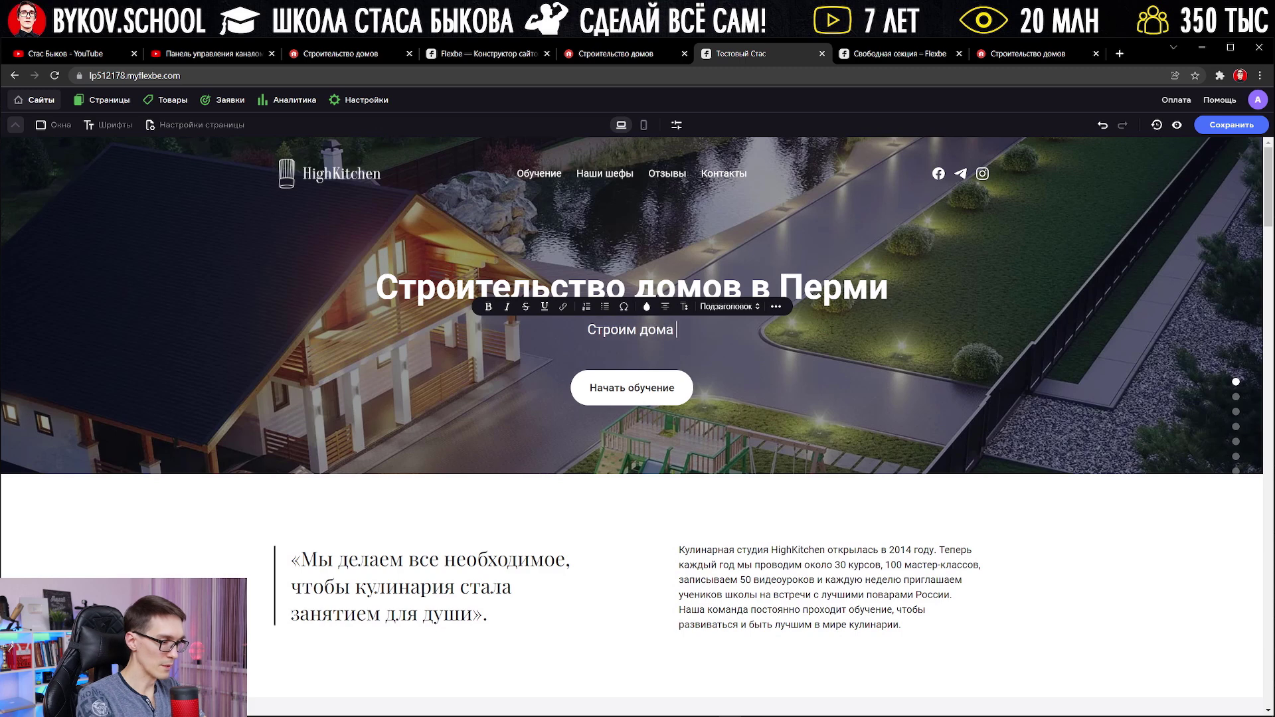
pyautogui.write('более 7 лет')
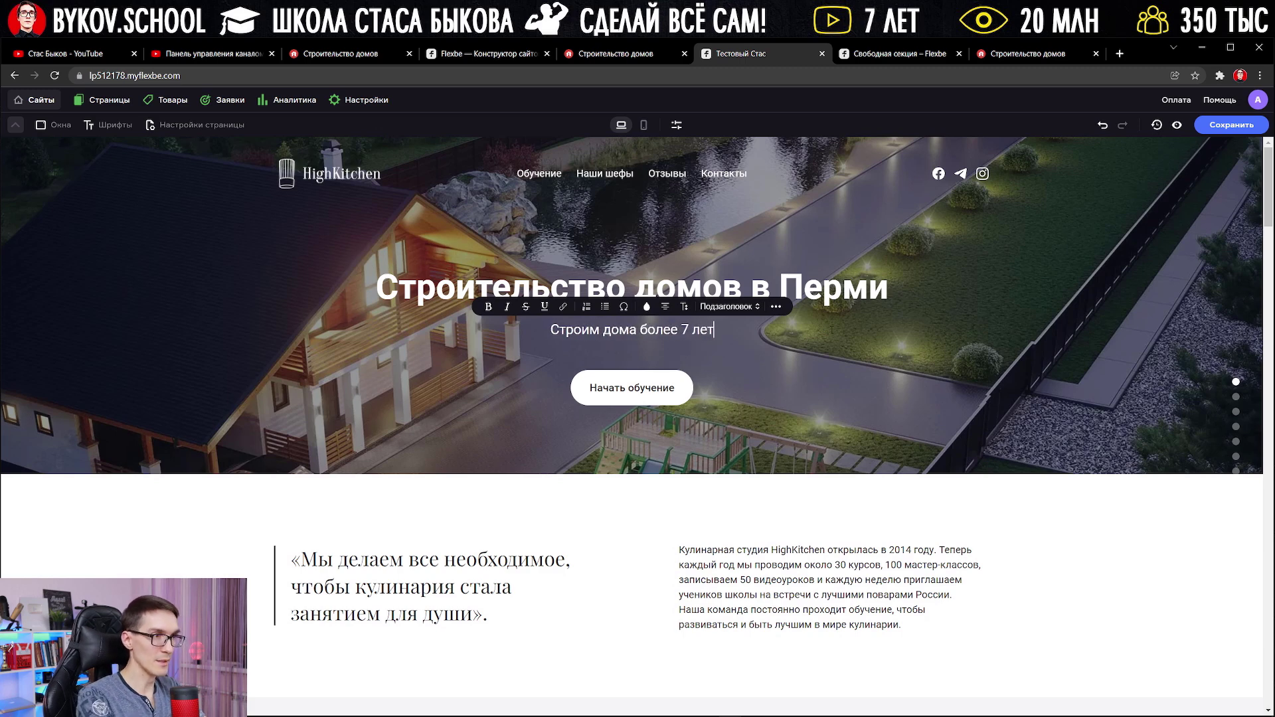
pyautogui.write('. В лю')
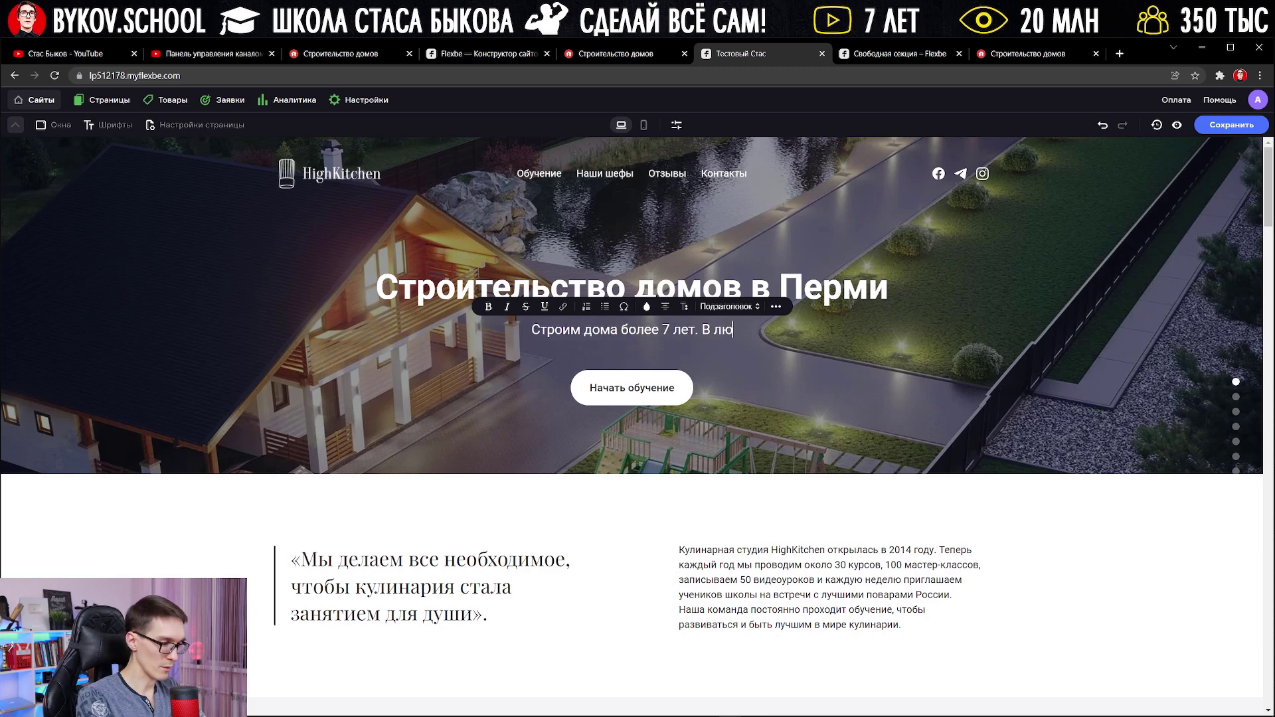
pyautogui.write('бое время год')
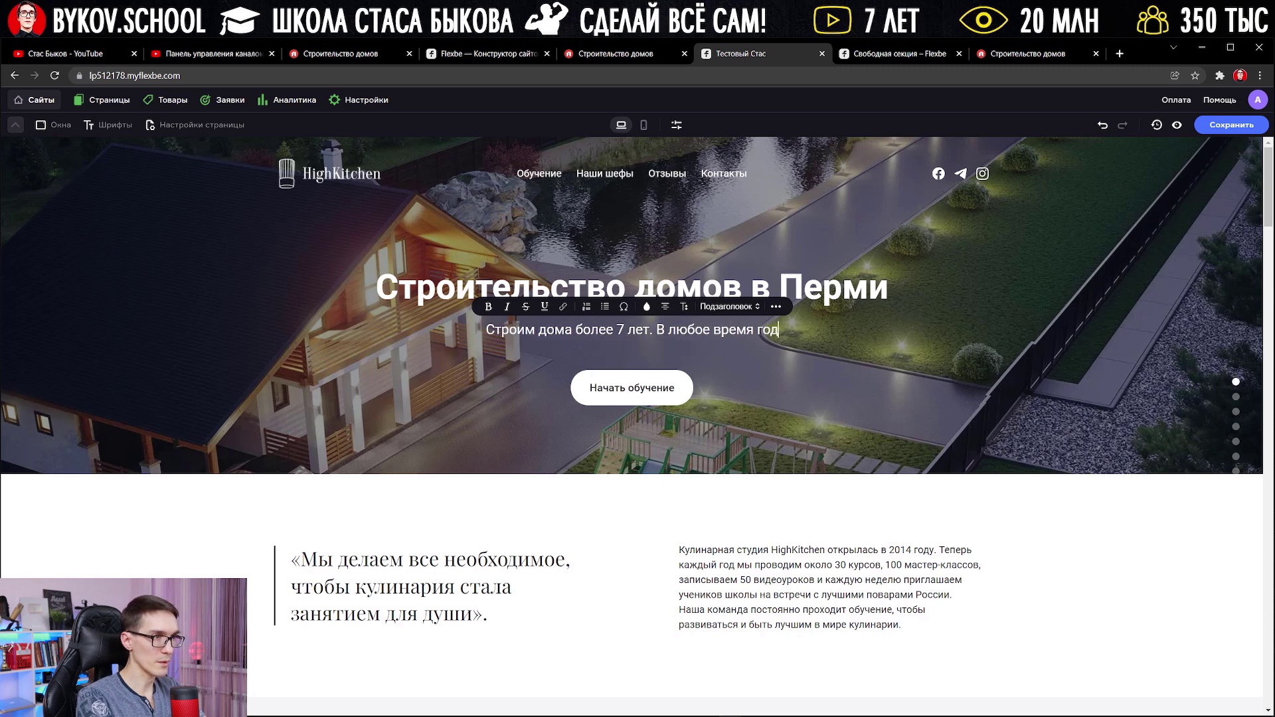
pyautogui.write('а.')
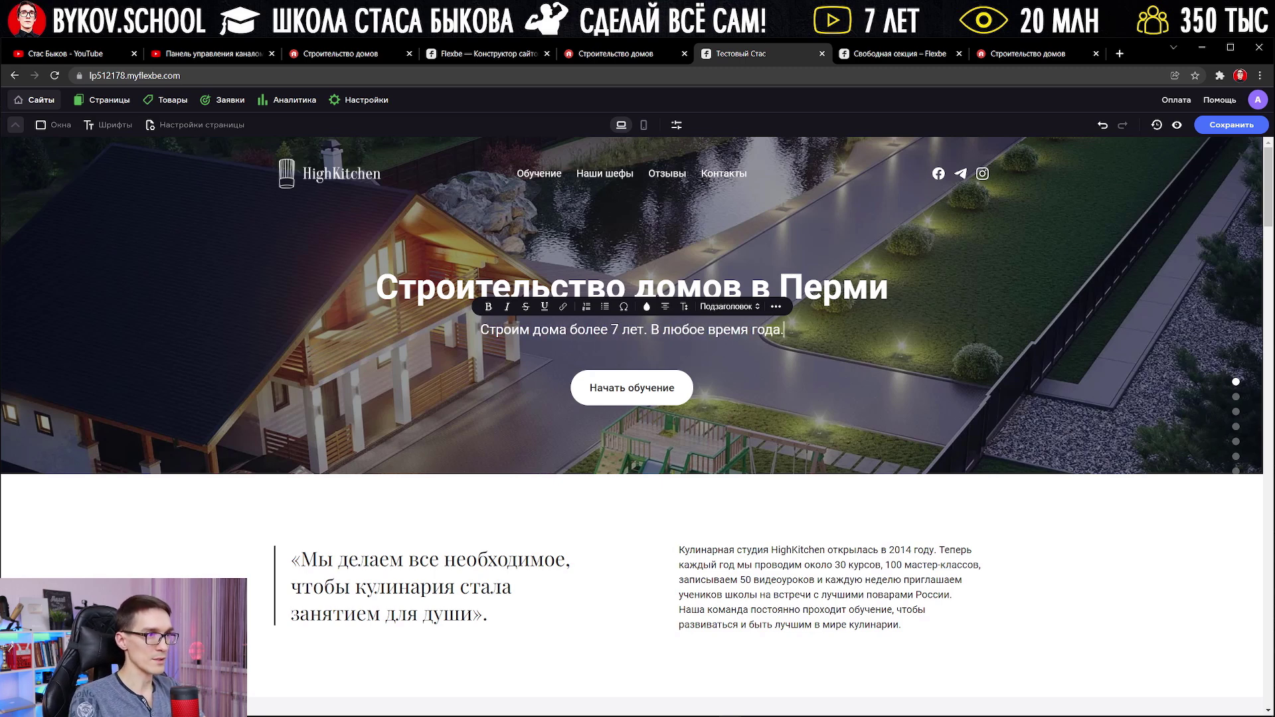
pyautogui.click(971, 337)
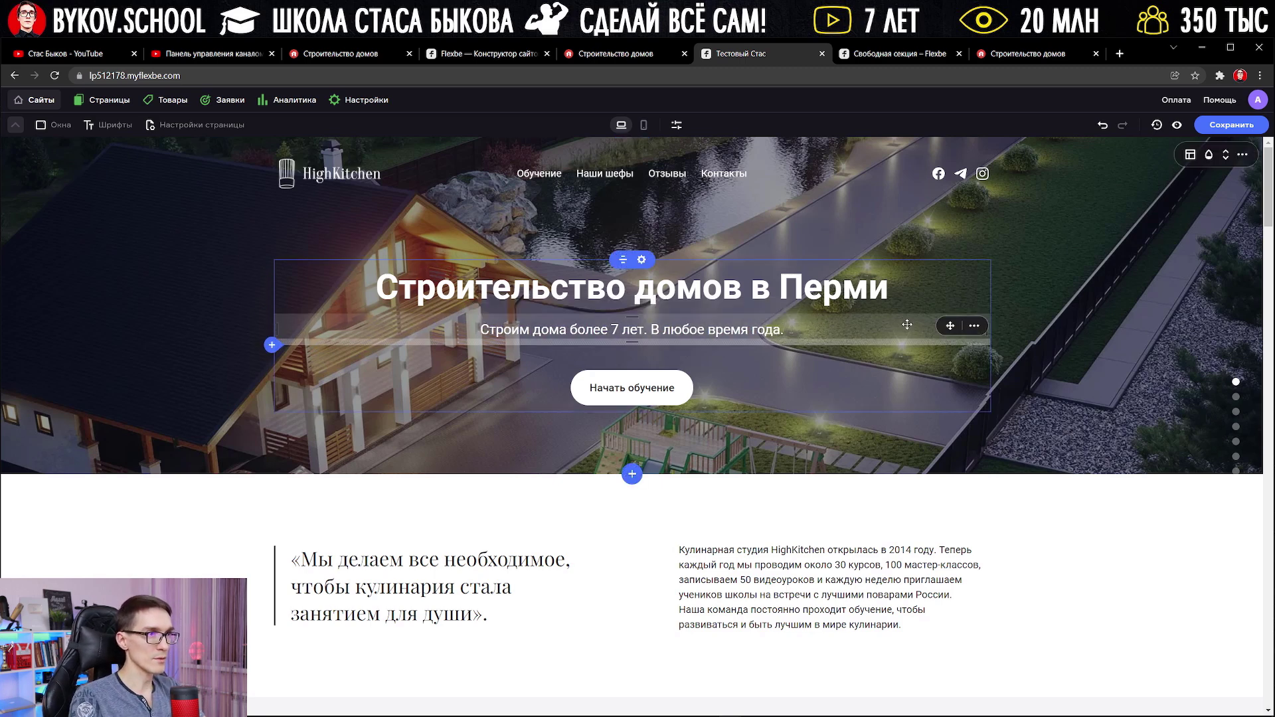
# Replace the «Как проходят занятия» section heading with «Наши проекты».
pyautogui.click(639, 389)
pyautogui.scroll(-8, 588, 392)
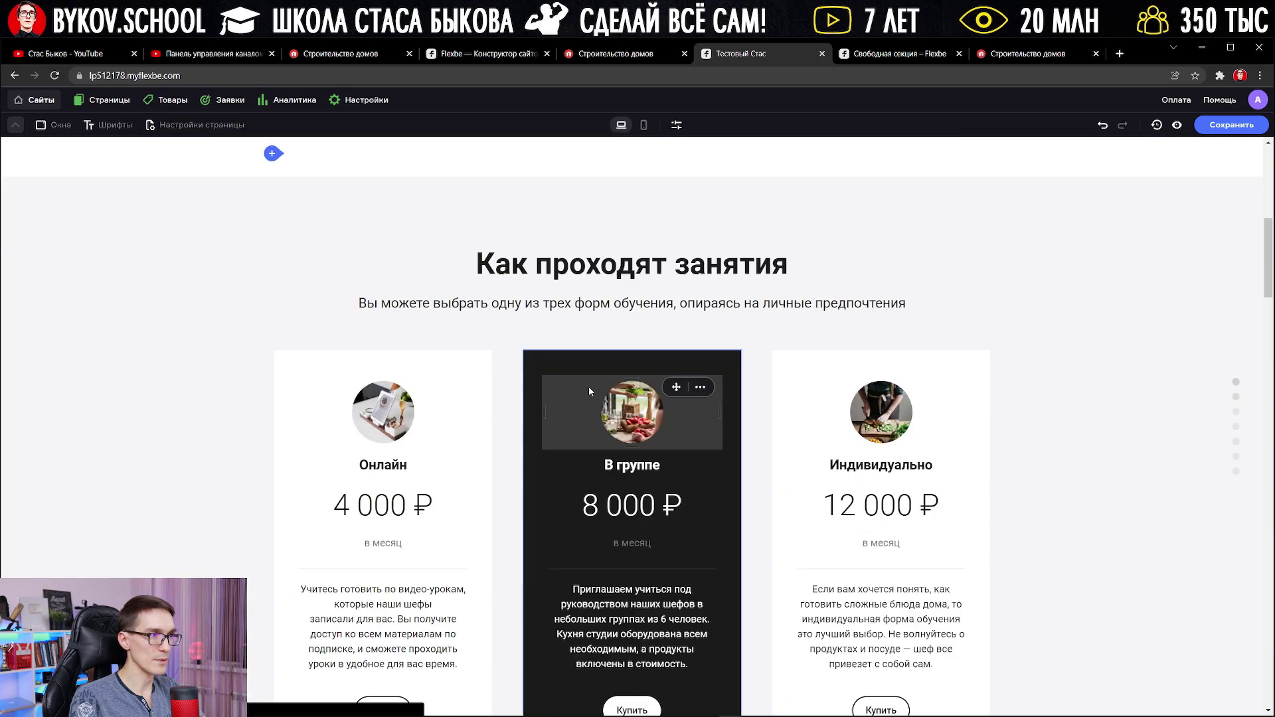
pyautogui.scroll(5, 550, 365)
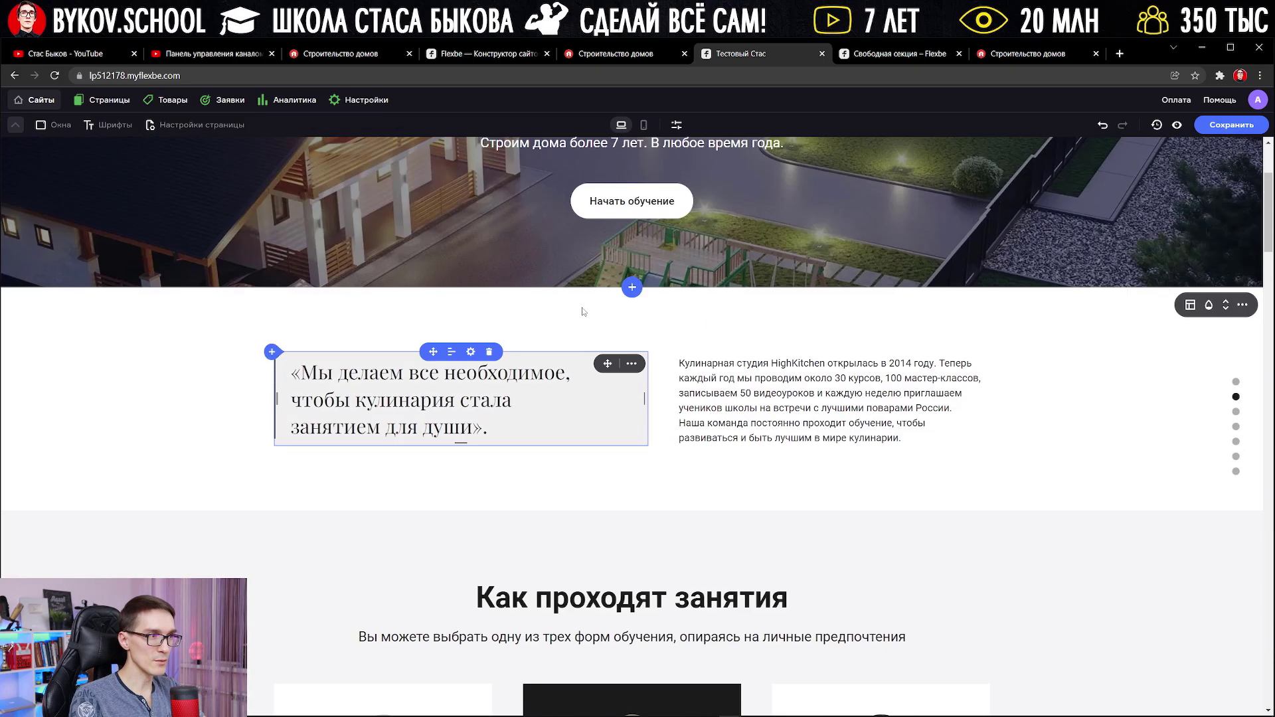
pyautogui.scroll(-3, 551, 365)
pyautogui.tripleClick(496, 357)
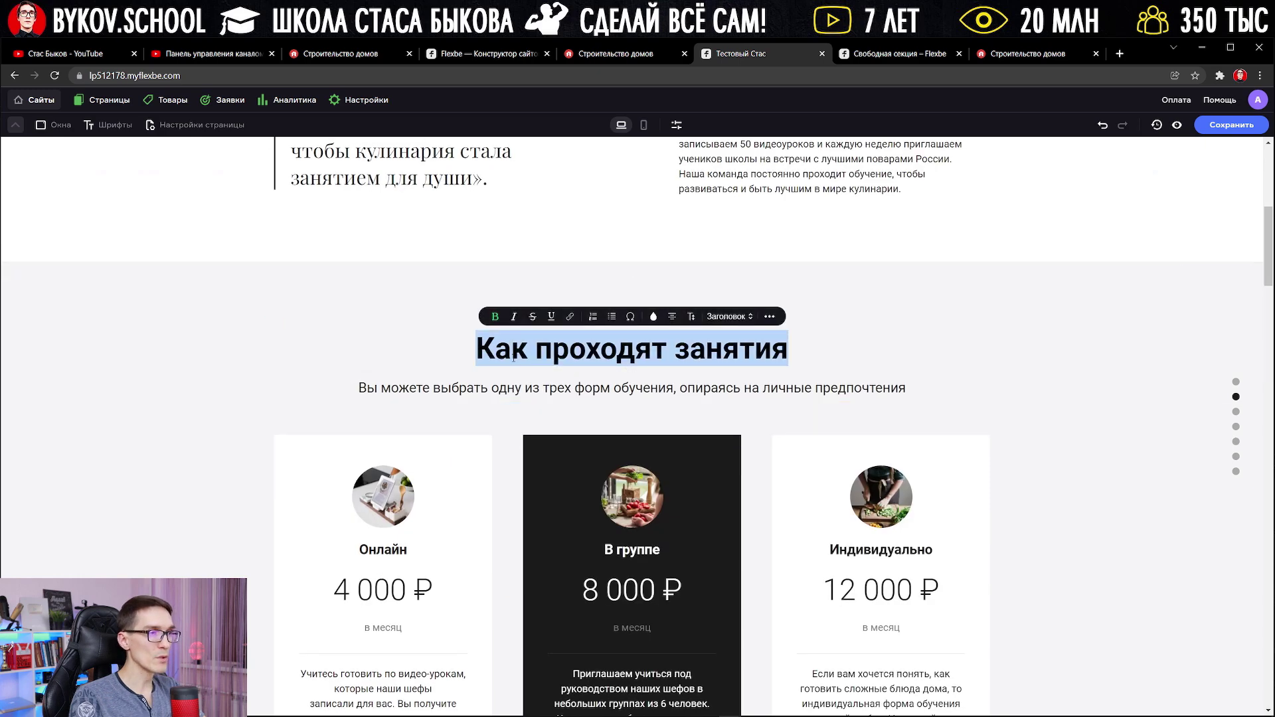
pyautogui.write('Нашщ')
pyautogui.press('BackSpace')
pyautogui.write('и проекты')
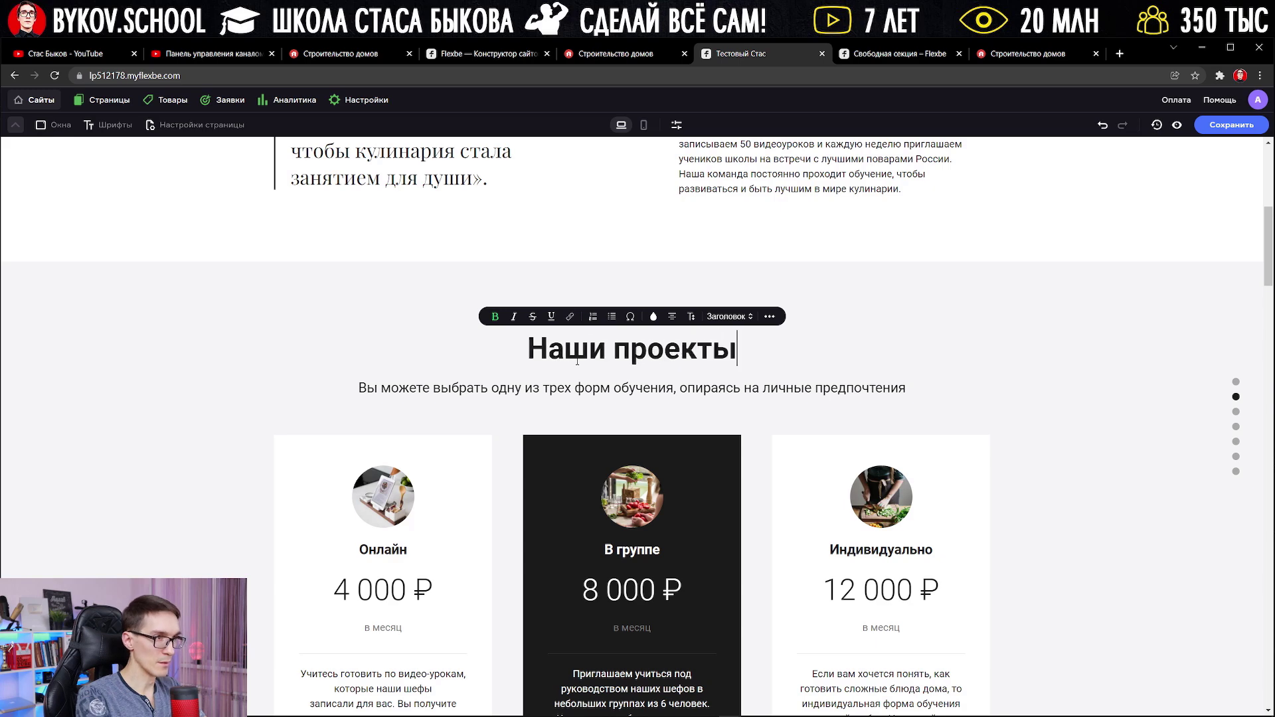
pyautogui.click(333, 327)
# Set the hero button's text to «Наши проекты» and check its click action, keeping the scroll to section #work.
pyautogui.scroll(6, 615, 389)
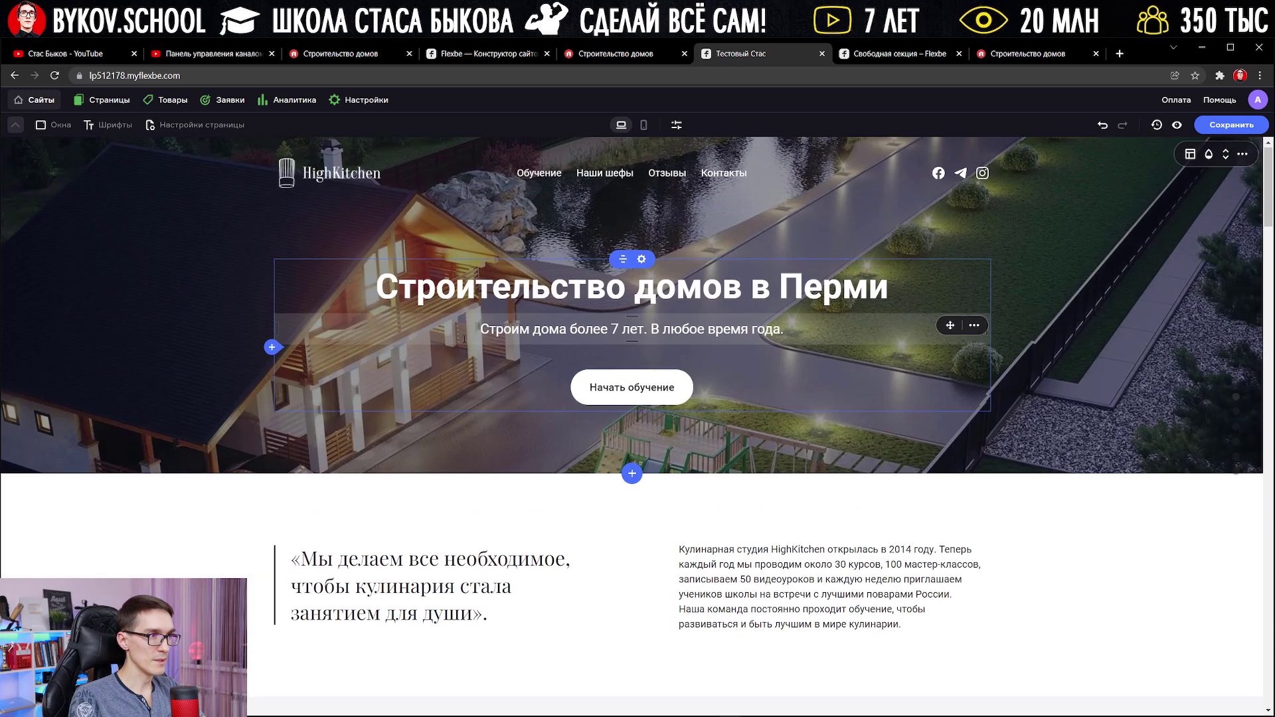
pyautogui.click(629, 388)
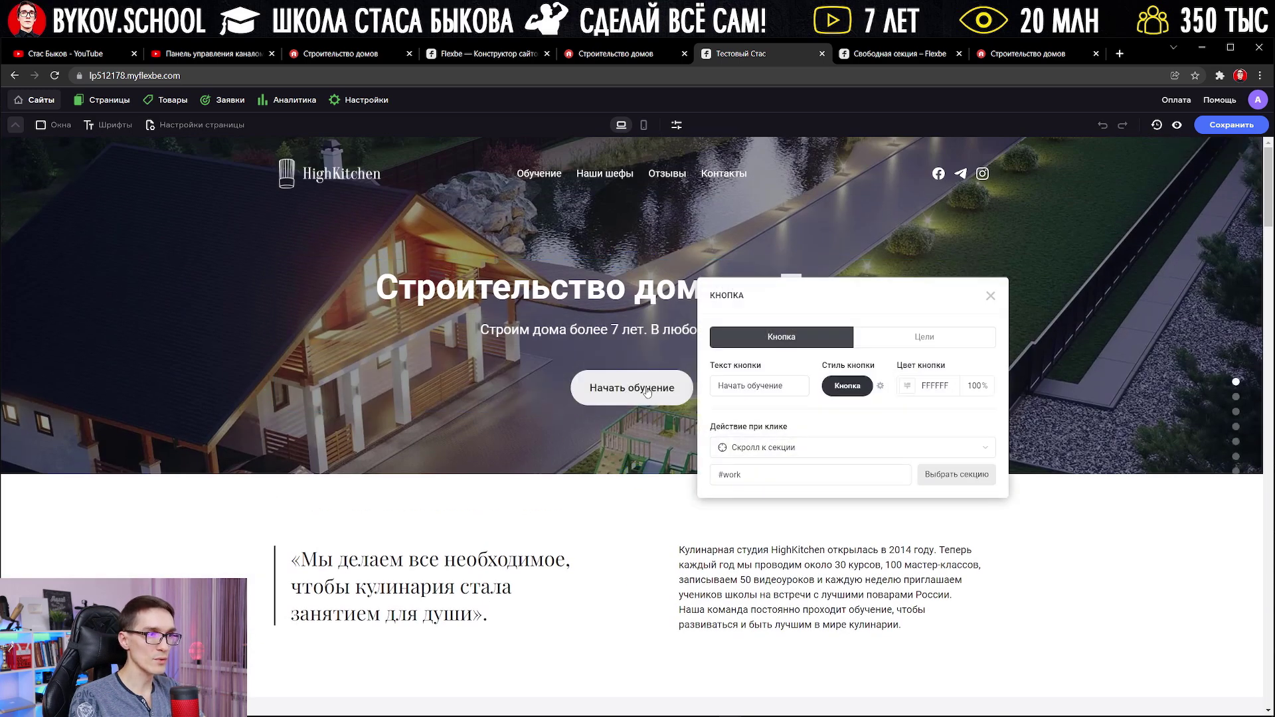
pyautogui.tripleClick(771, 387)
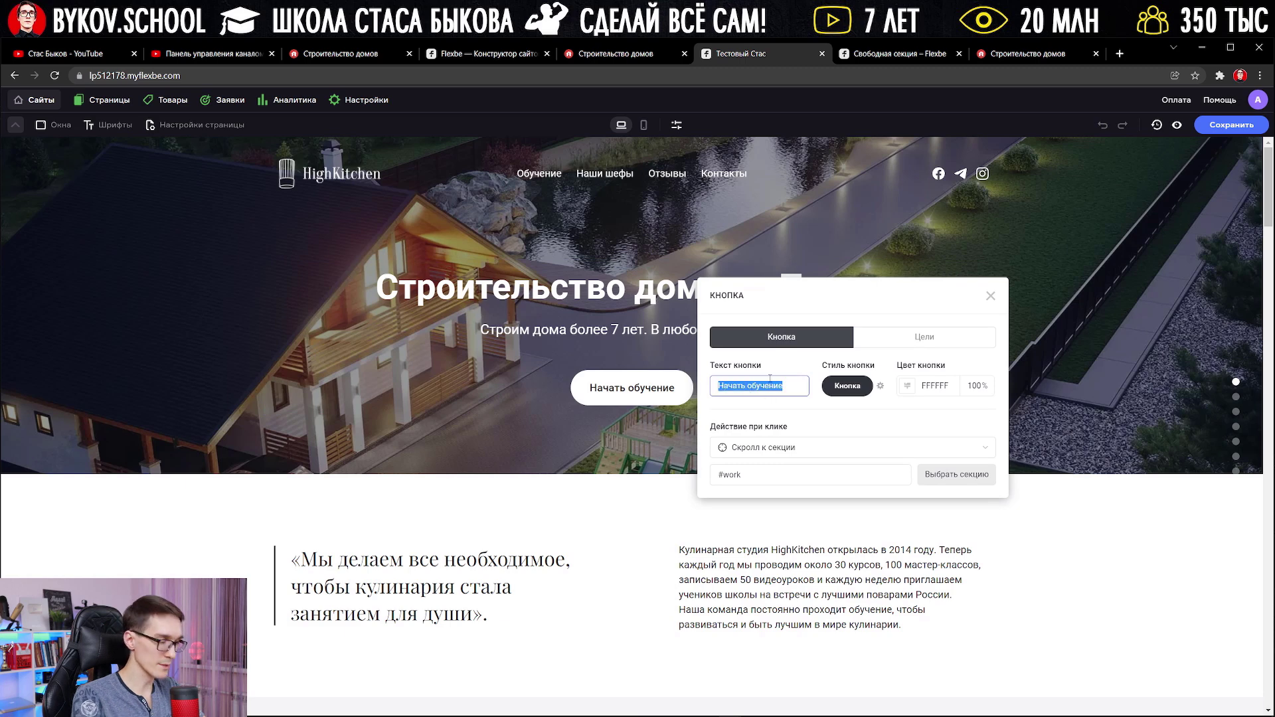
pyautogui.write('Наши проекты')
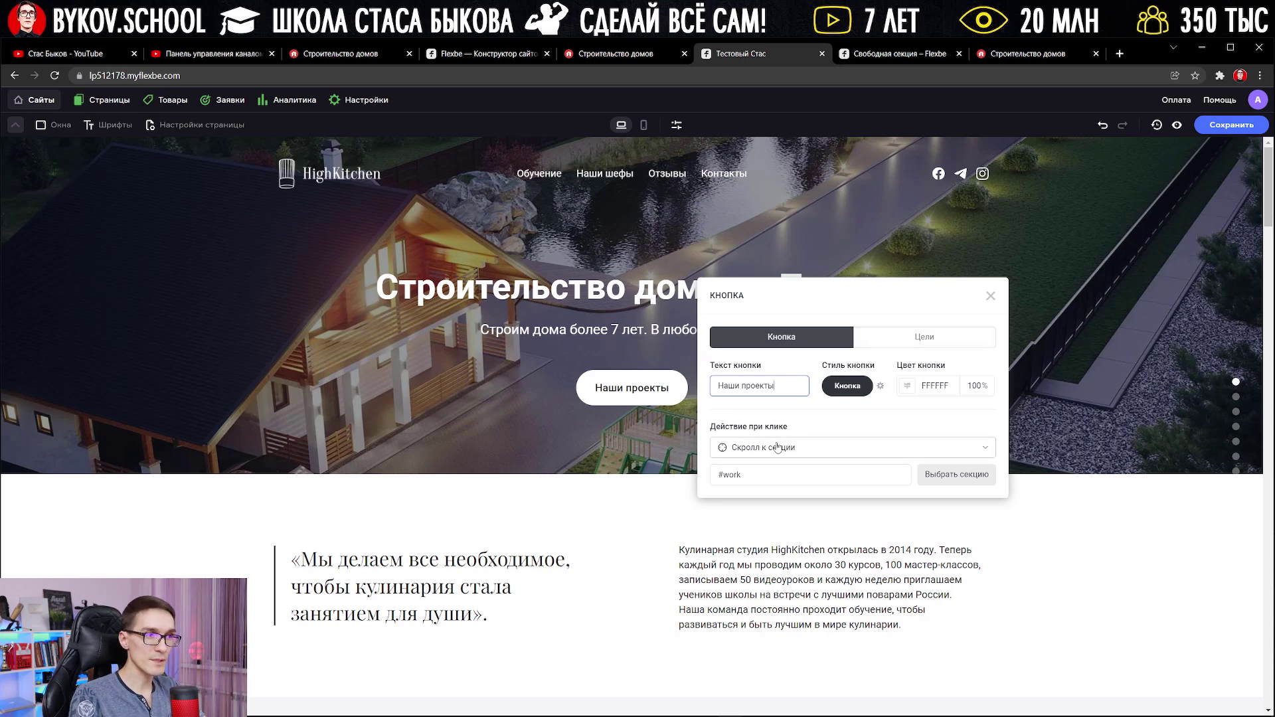
pyautogui.click(814, 448)
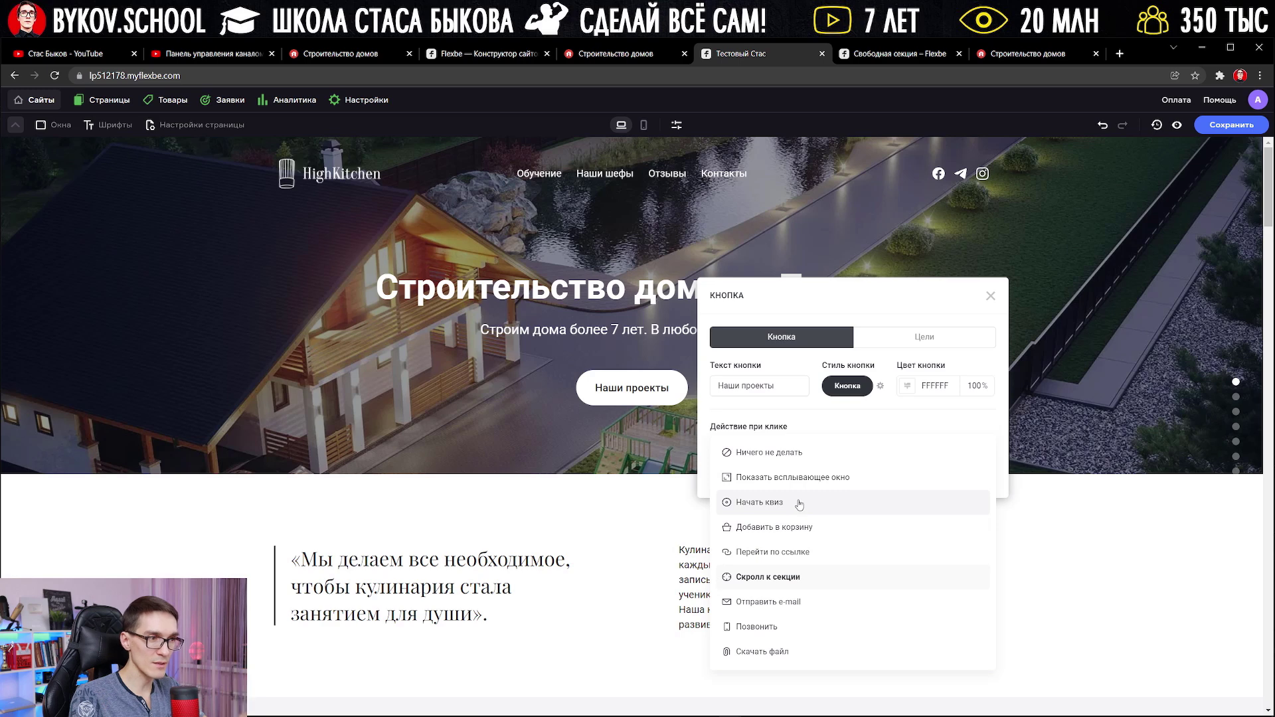
pyautogui.click(806, 420)
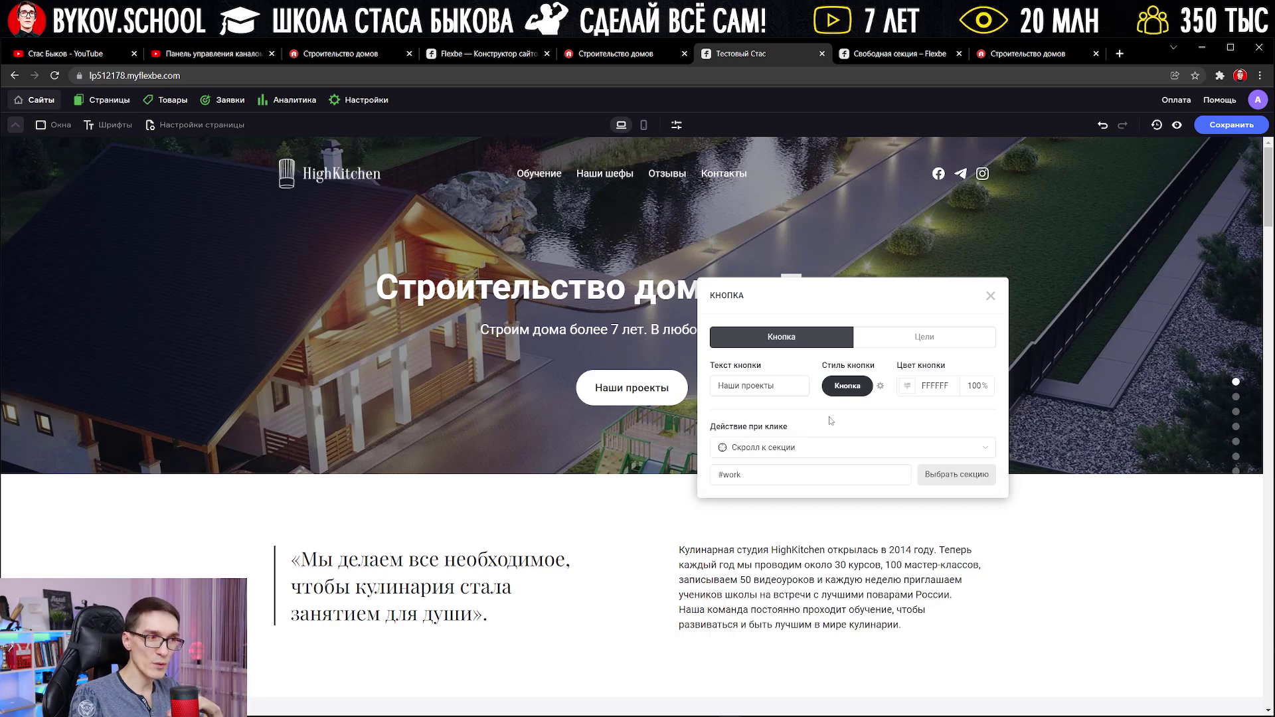
pyautogui.click(991, 296)
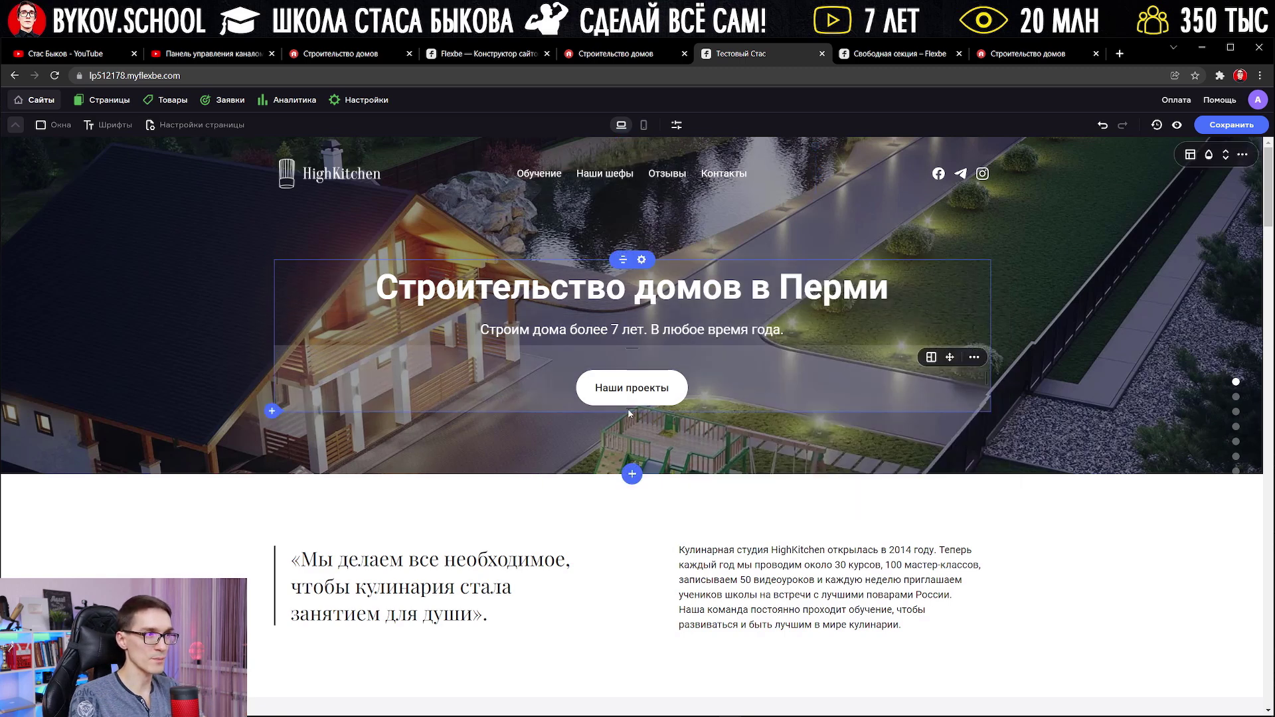
pyautogui.click(659, 397)
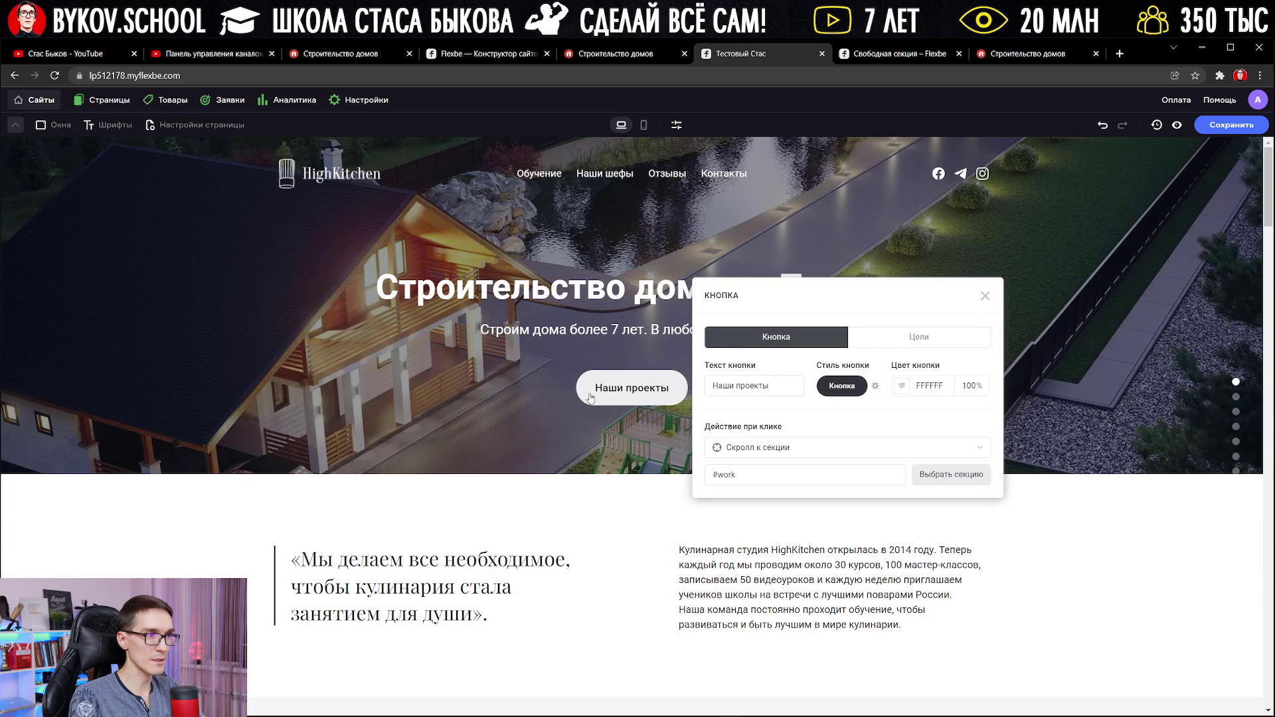
pyautogui.scroll(-8, 586, 393)
pyautogui.scroll(8, 586, 397)
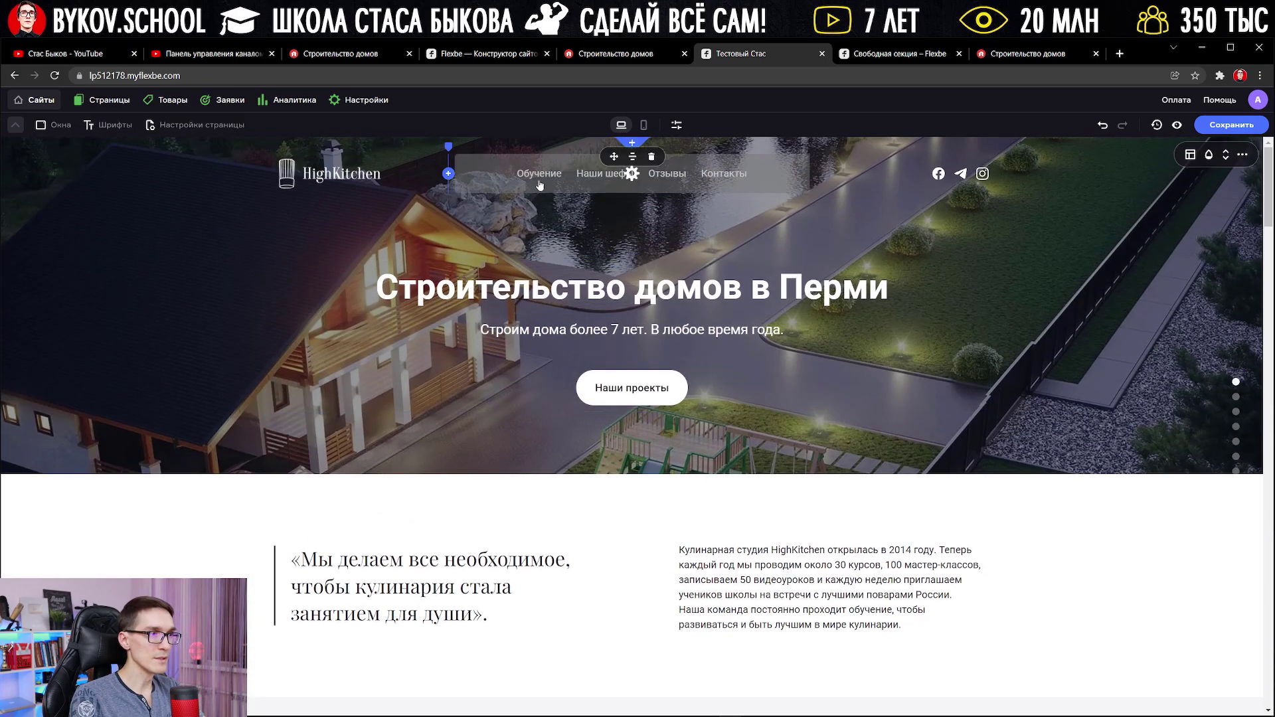
# Rename the header menu item «Обучение» to «Наши проекты».
pyautogui.click(544, 179)
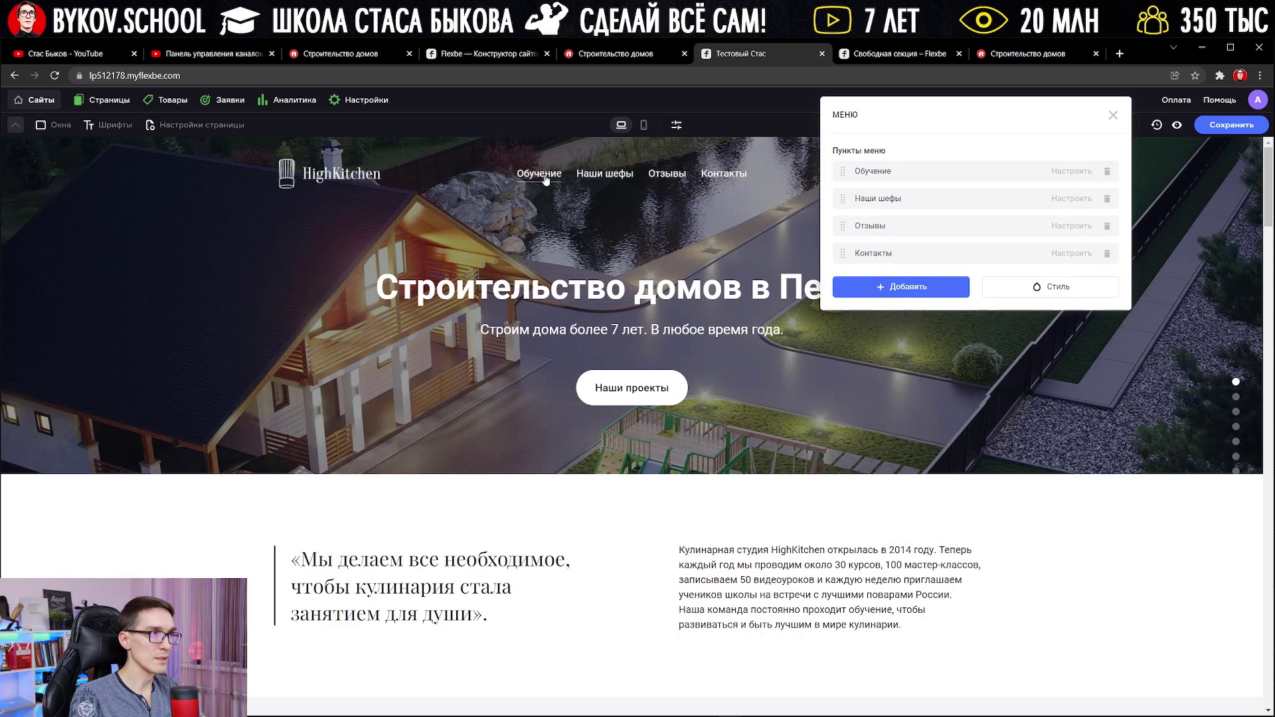
pyautogui.click(1075, 168)
pyautogui.write('Наши проекты')
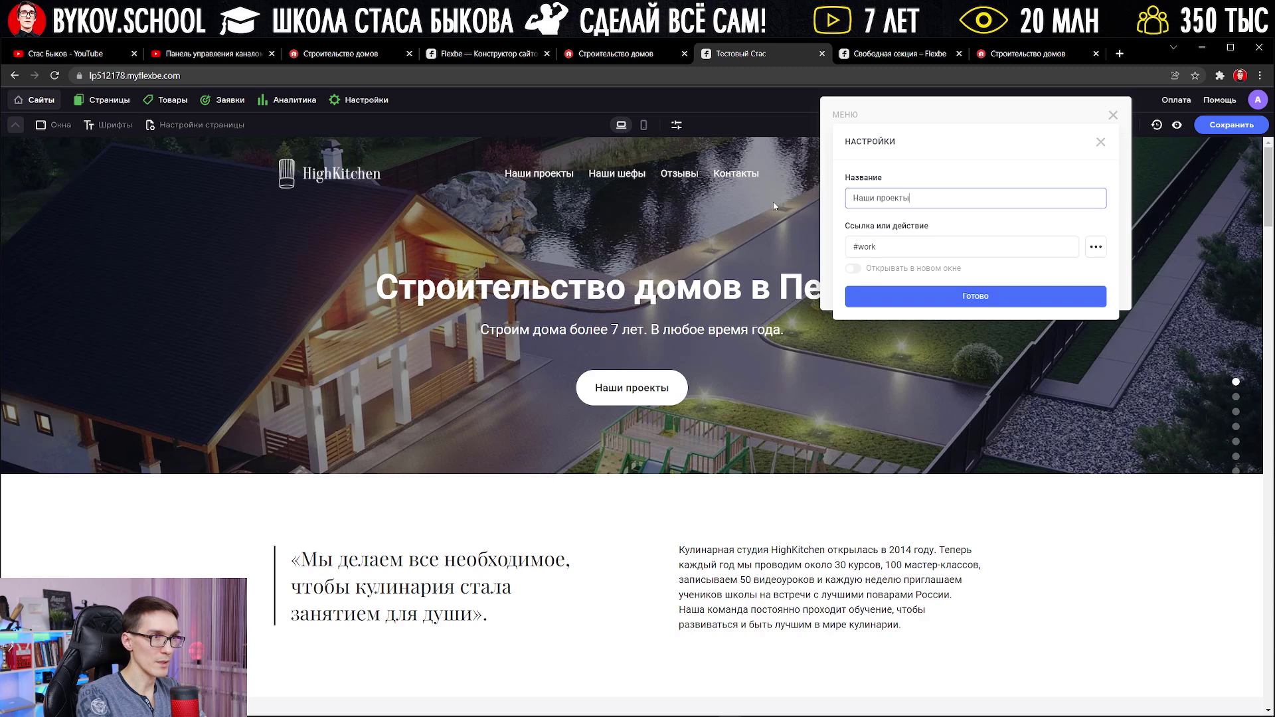
pyautogui.click(1100, 142)
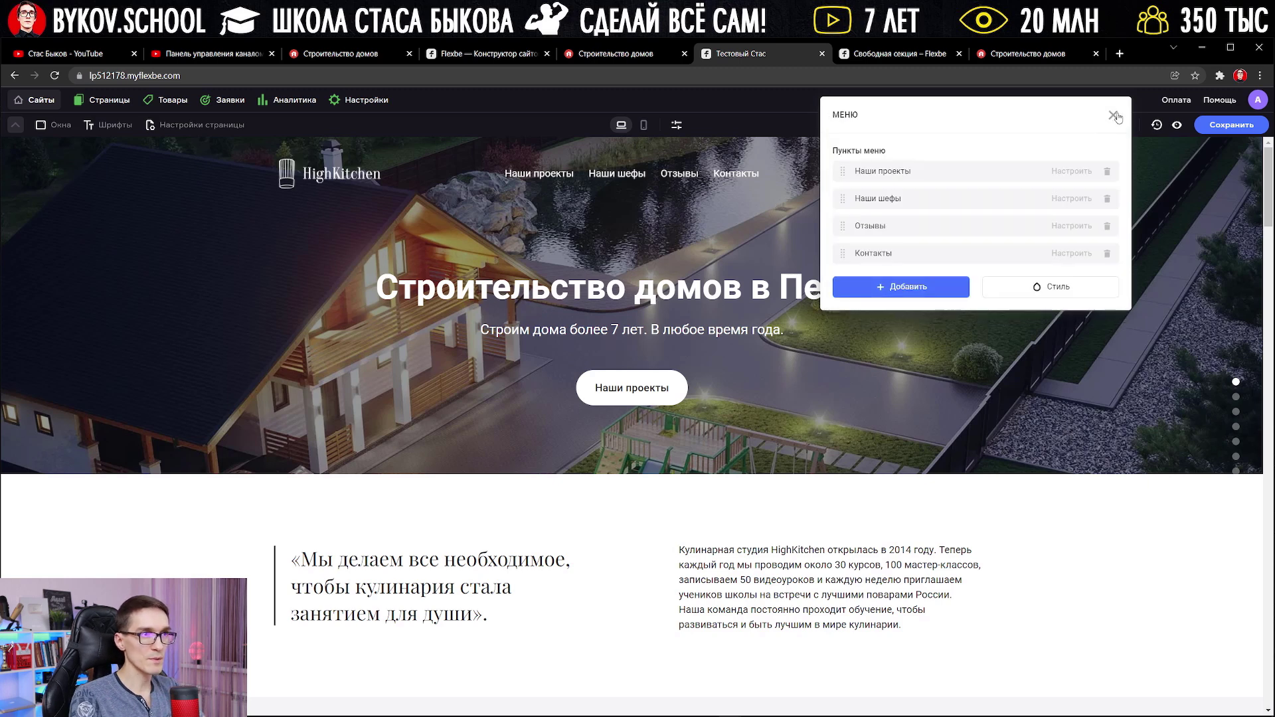
pyautogui.click(1113, 117)
pyautogui.click(638, 174)
pyautogui.click(499, 197)
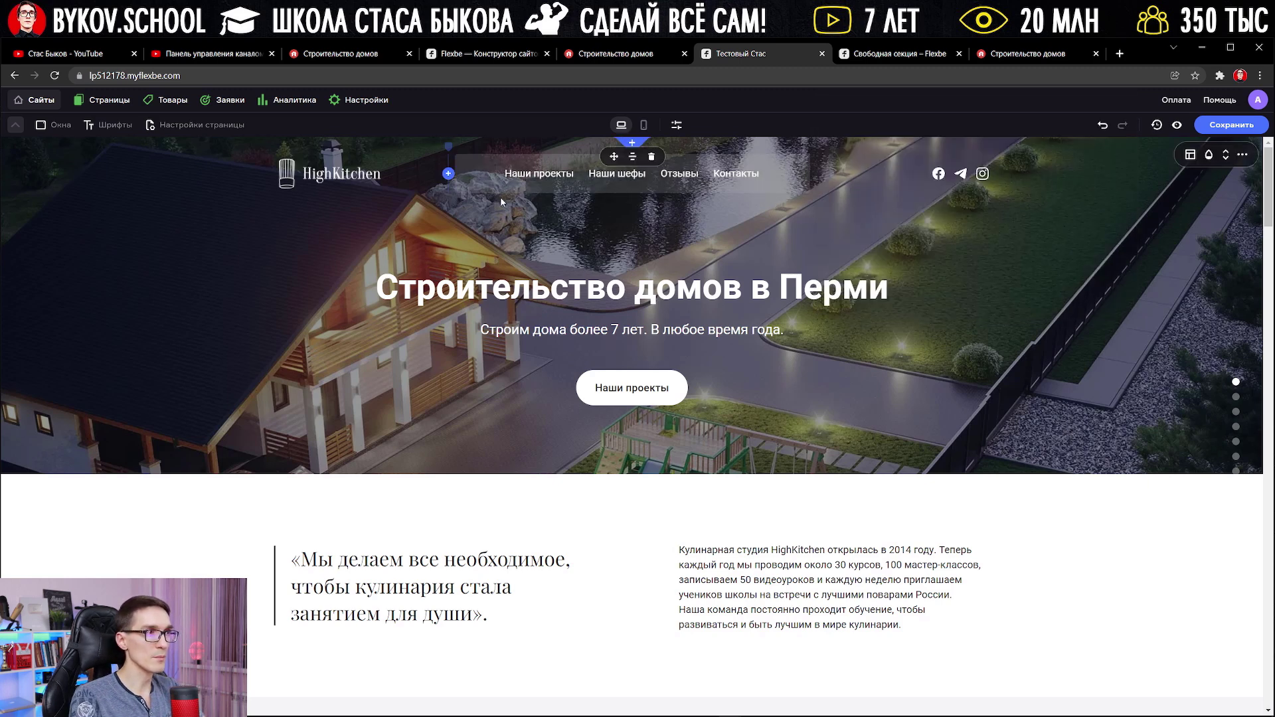
# Delete the «Наши шефы» section and the «Сто секретов оформления блюд» countdown section beneath it.
pyautogui.scroll(-5, 465, 299)
pyautogui.click(343, 269)
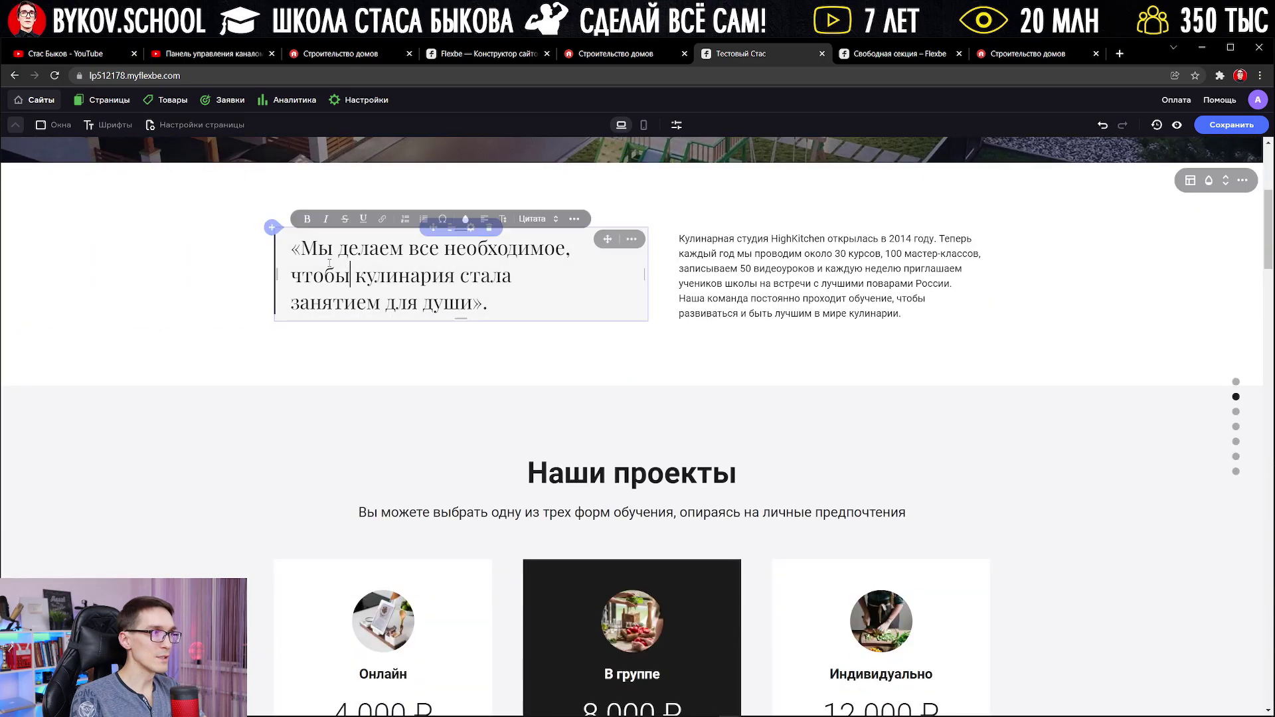
pyautogui.moveTo(300, 248); pyautogui.dragTo(491, 303)
pyautogui.scroll(-9, 745, 483)
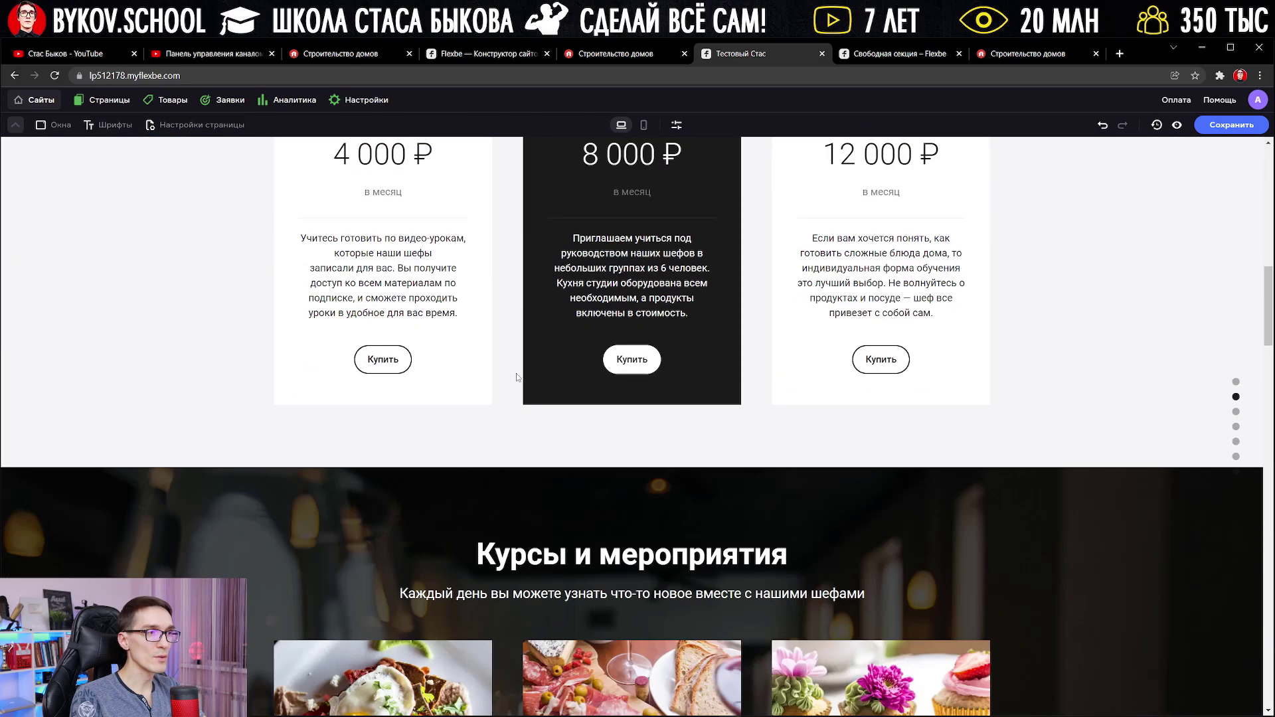
pyautogui.scroll(-8, 516, 378)
pyautogui.scroll(2, 625, 380)
pyautogui.scroll(-4, 664, 365)
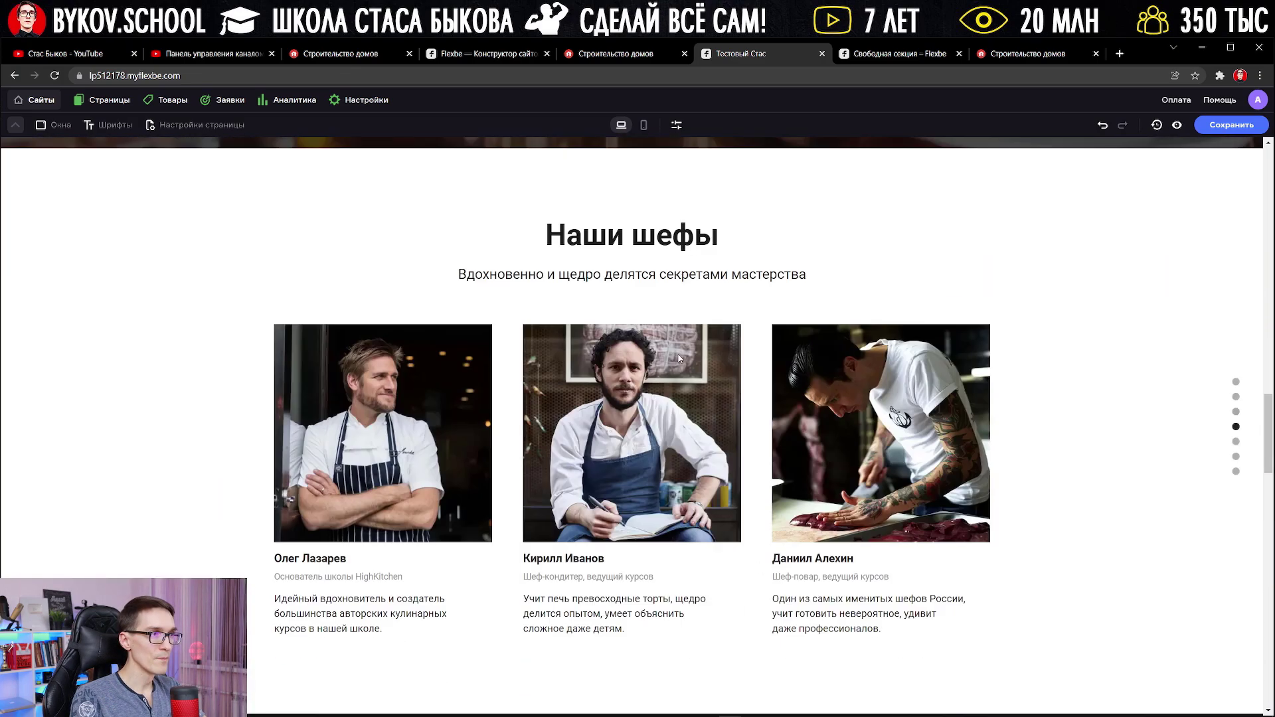
pyautogui.scroll(2, 723, 303)
pyautogui.scroll(-1, 864, 299)
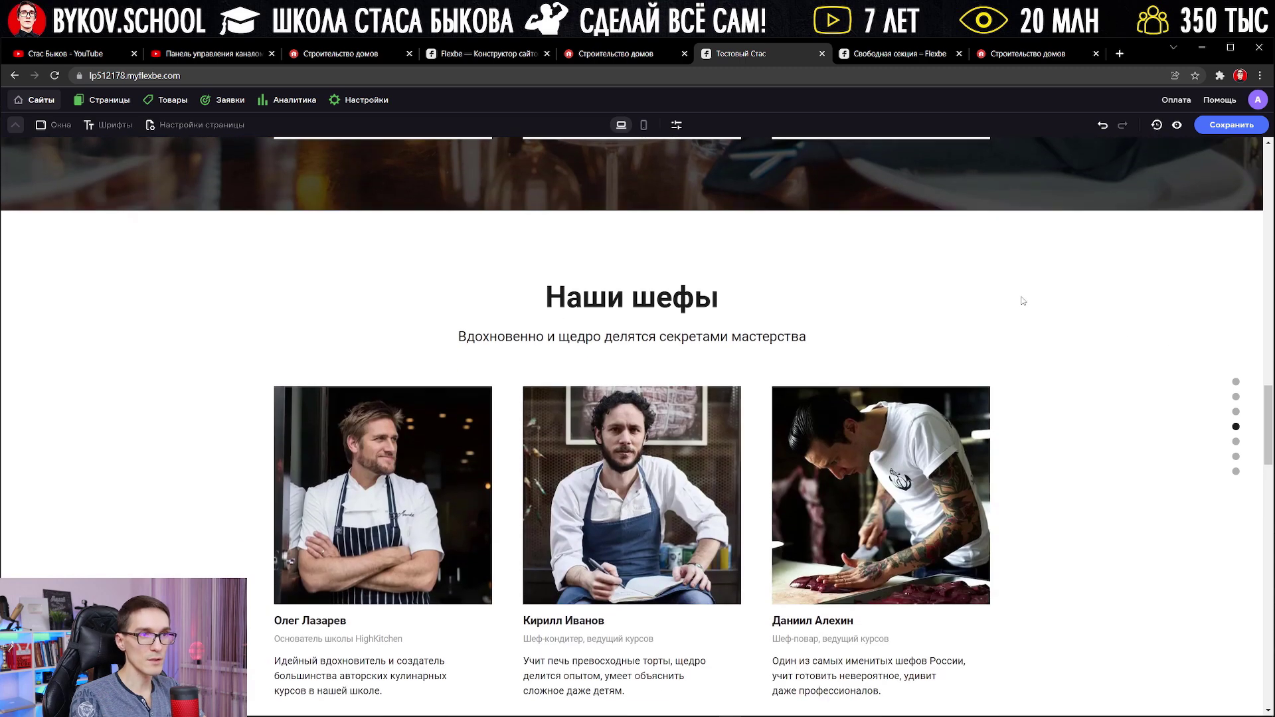
pyautogui.click(911, 280)
pyautogui.click(1066, 285)
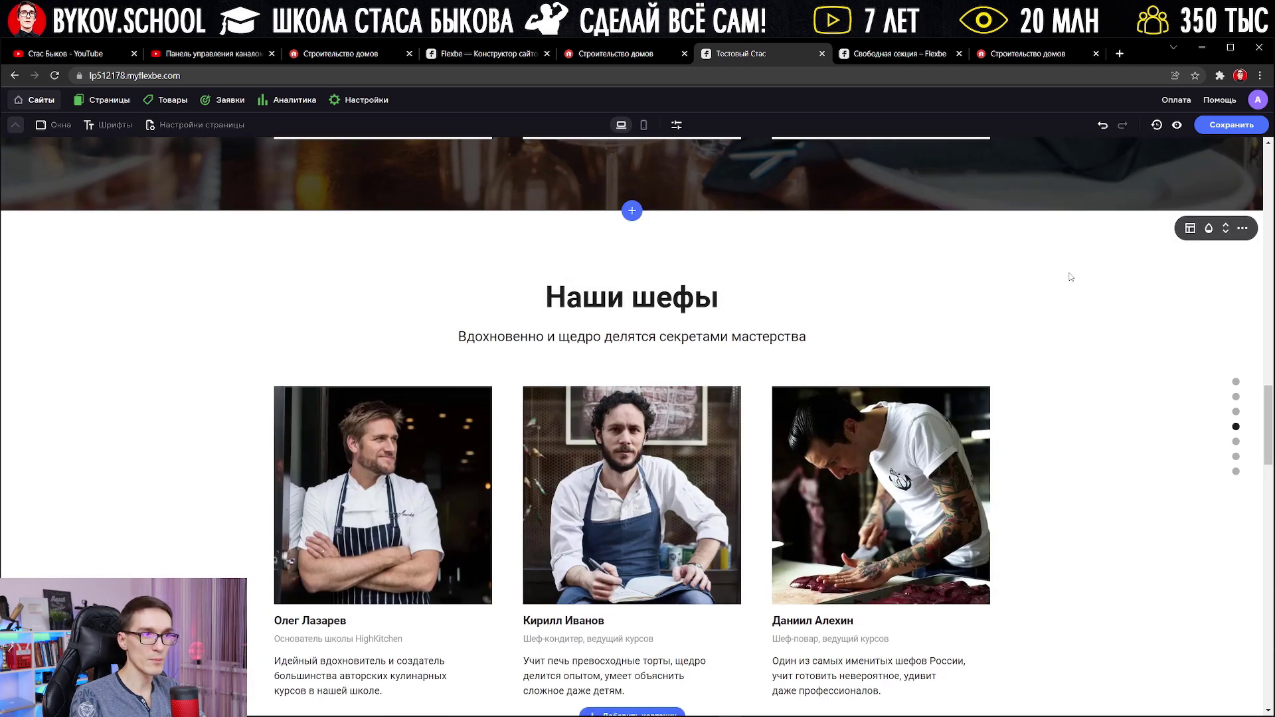
pyautogui.click(1243, 230)
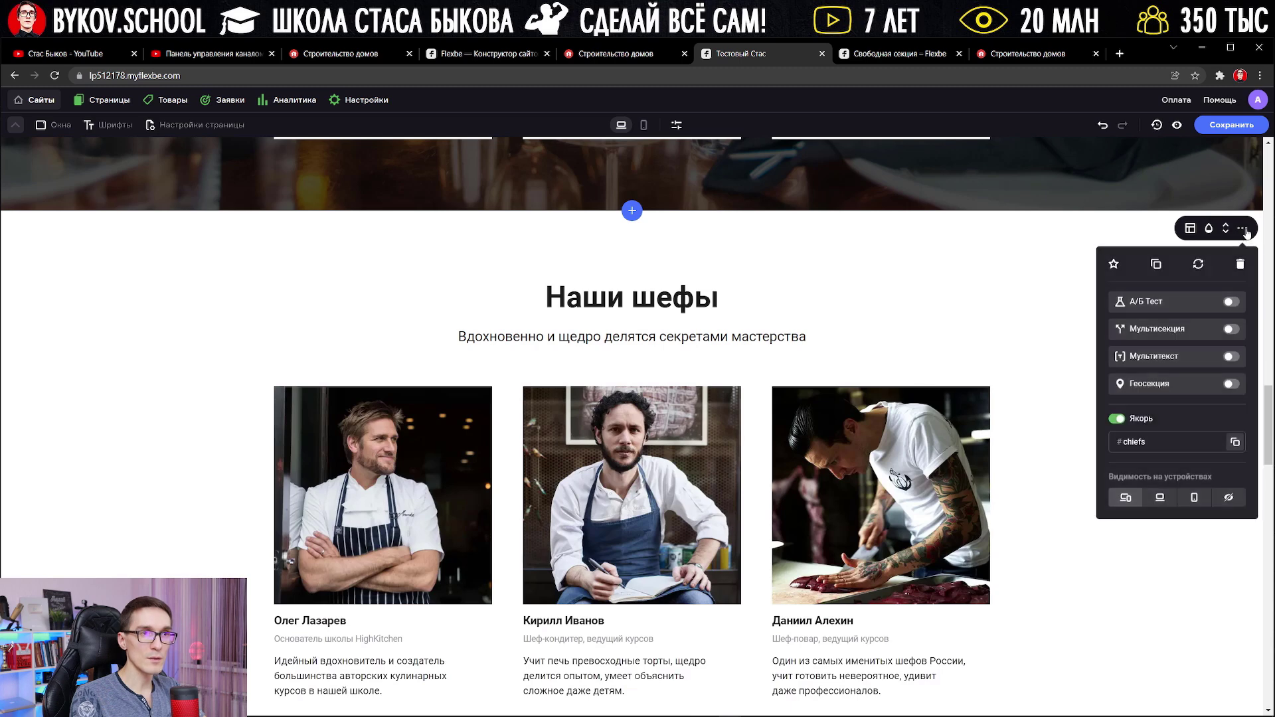
pyautogui.click(1239, 265)
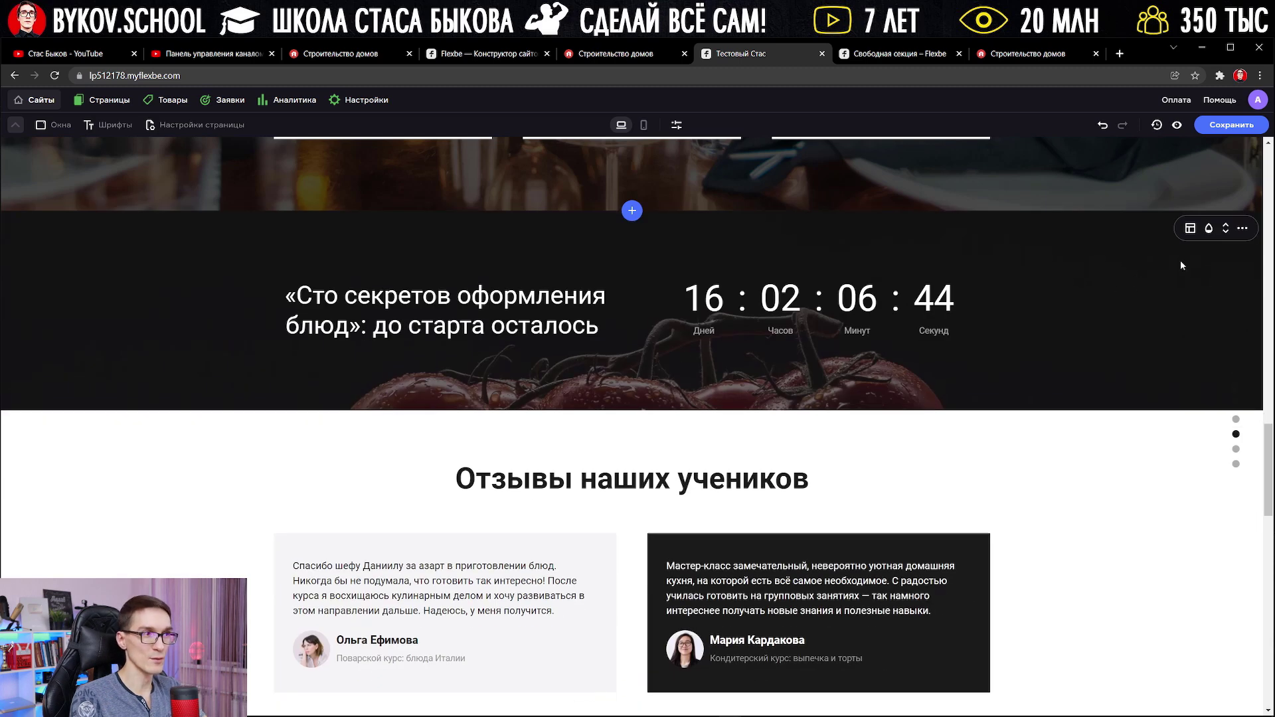
pyautogui.click(1239, 229)
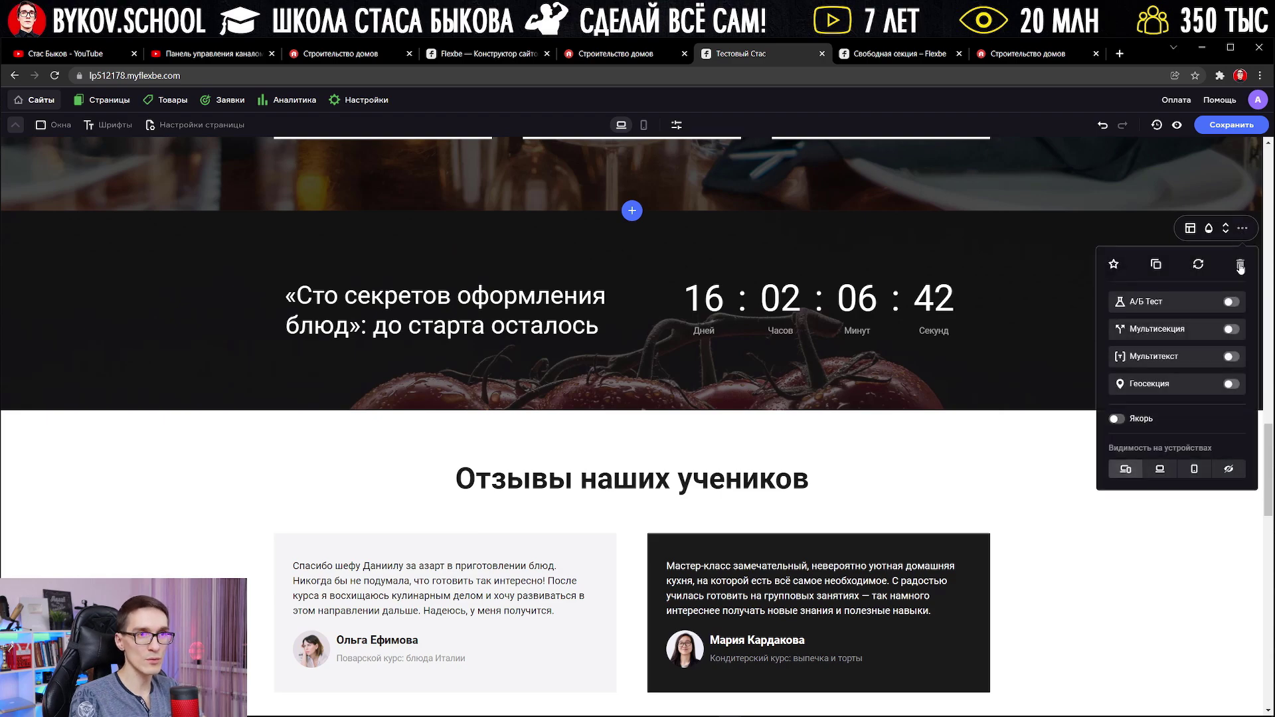
pyautogui.click(1240, 265)
# Insert the «Получите ссылку на вебинар» phone form section from the «Заявки» category directly below the hero section.
pyautogui.scroll(15, 631, 299)
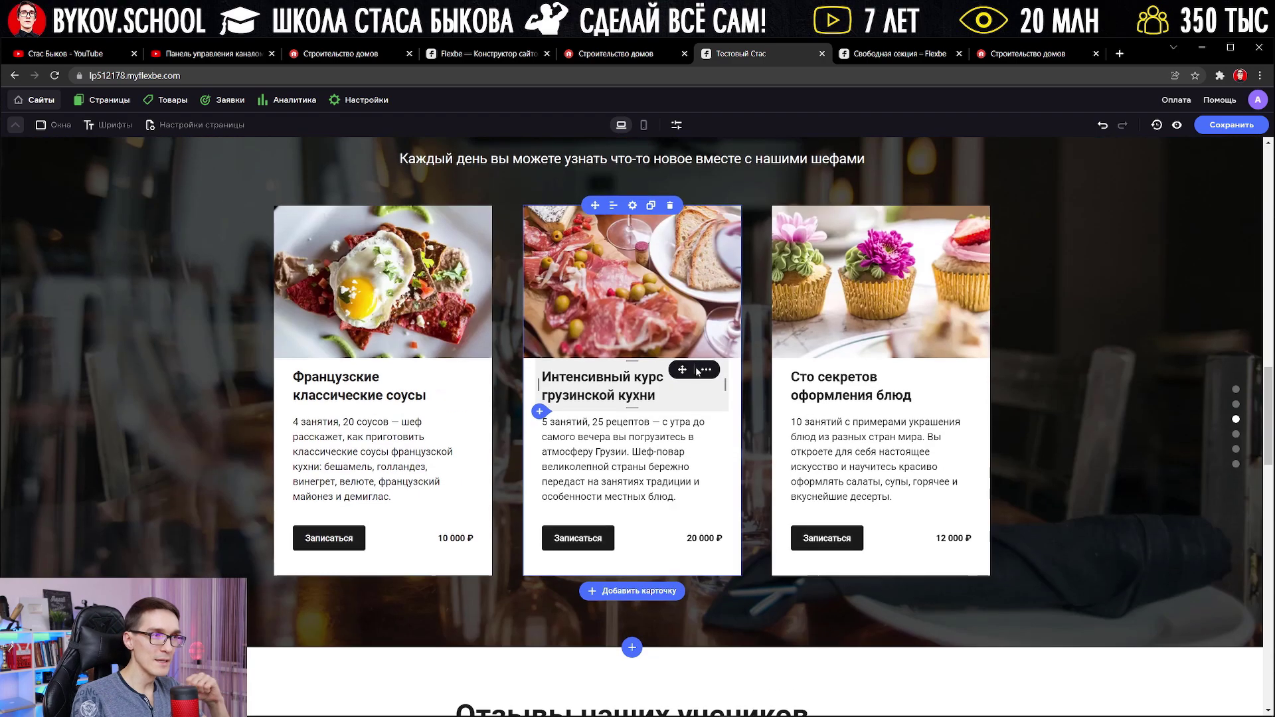
pyautogui.scroll(-5, 664, 399)
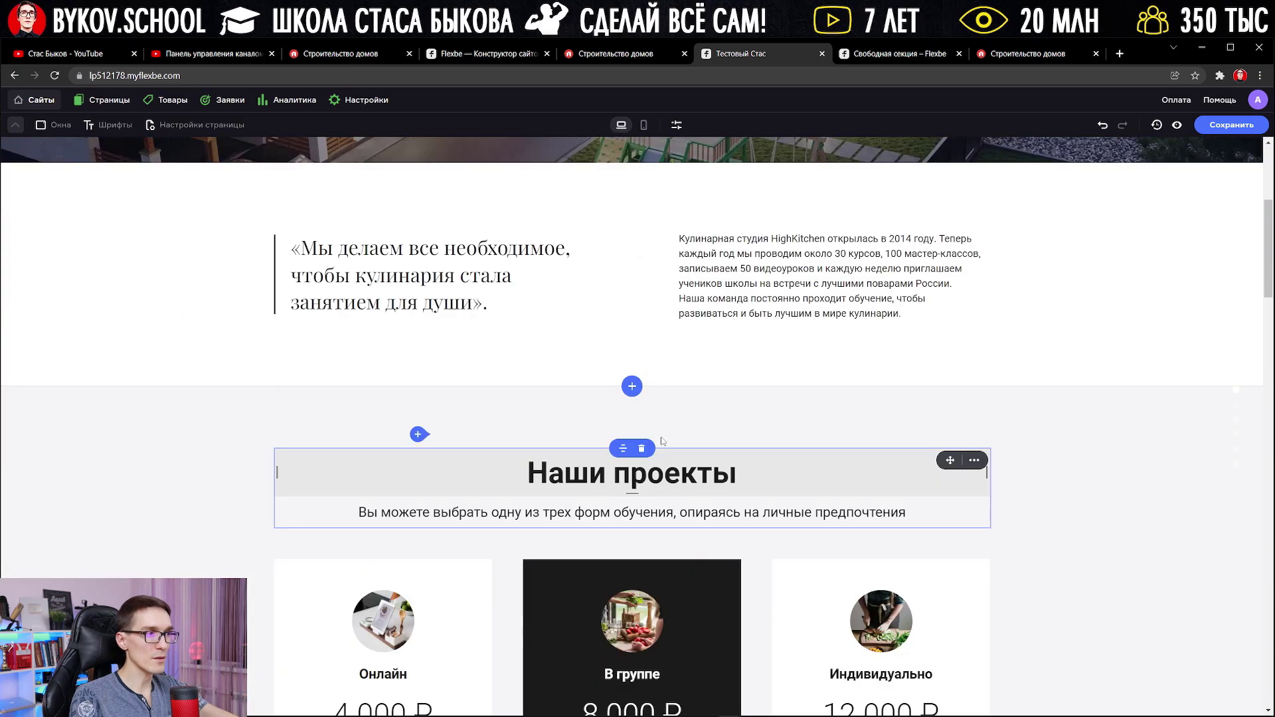
pyautogui.scroll(5, 644, 392)
pyautogui.scroll(-2, 644, 392)
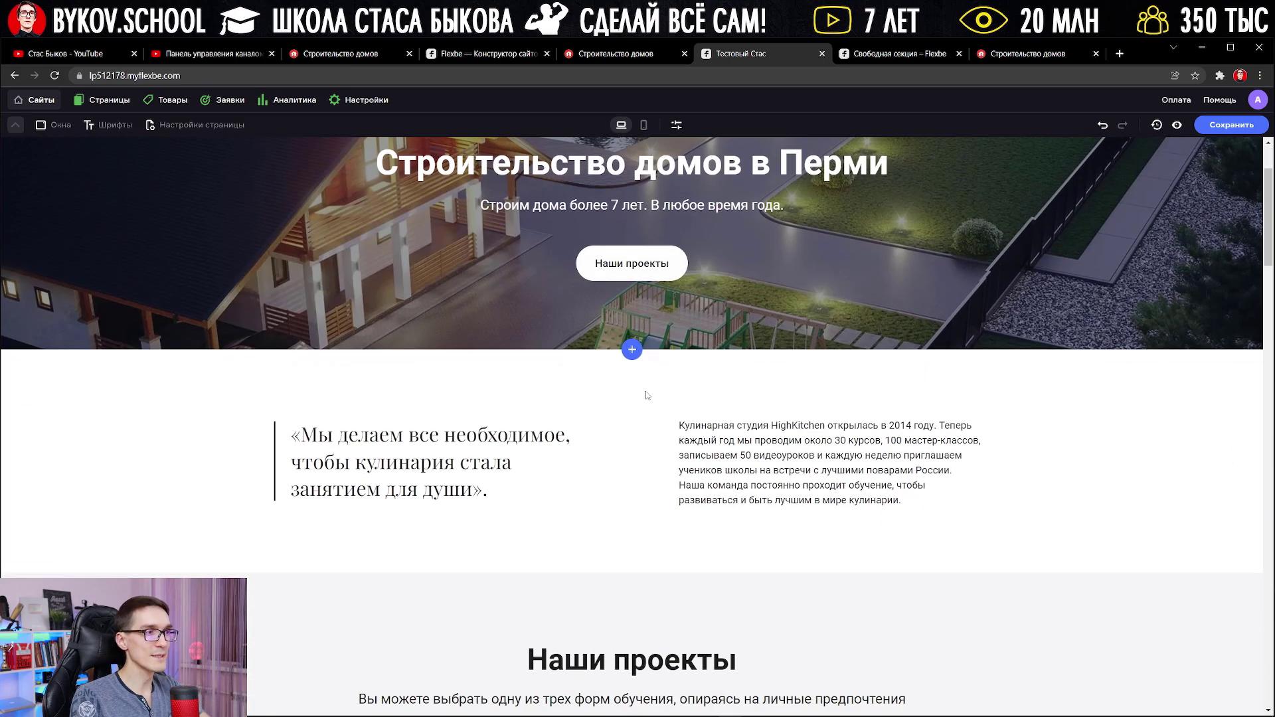
pyautogui.click(632, 351)
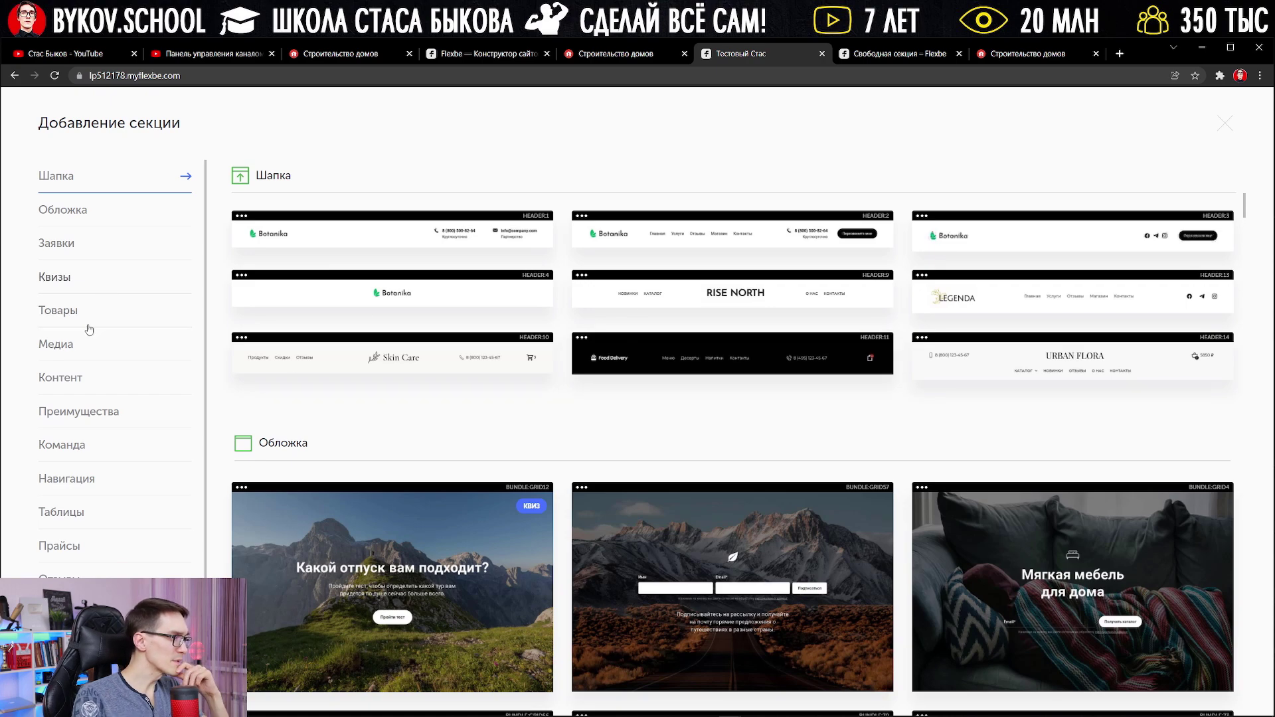
pyautogui.click(57, 344)
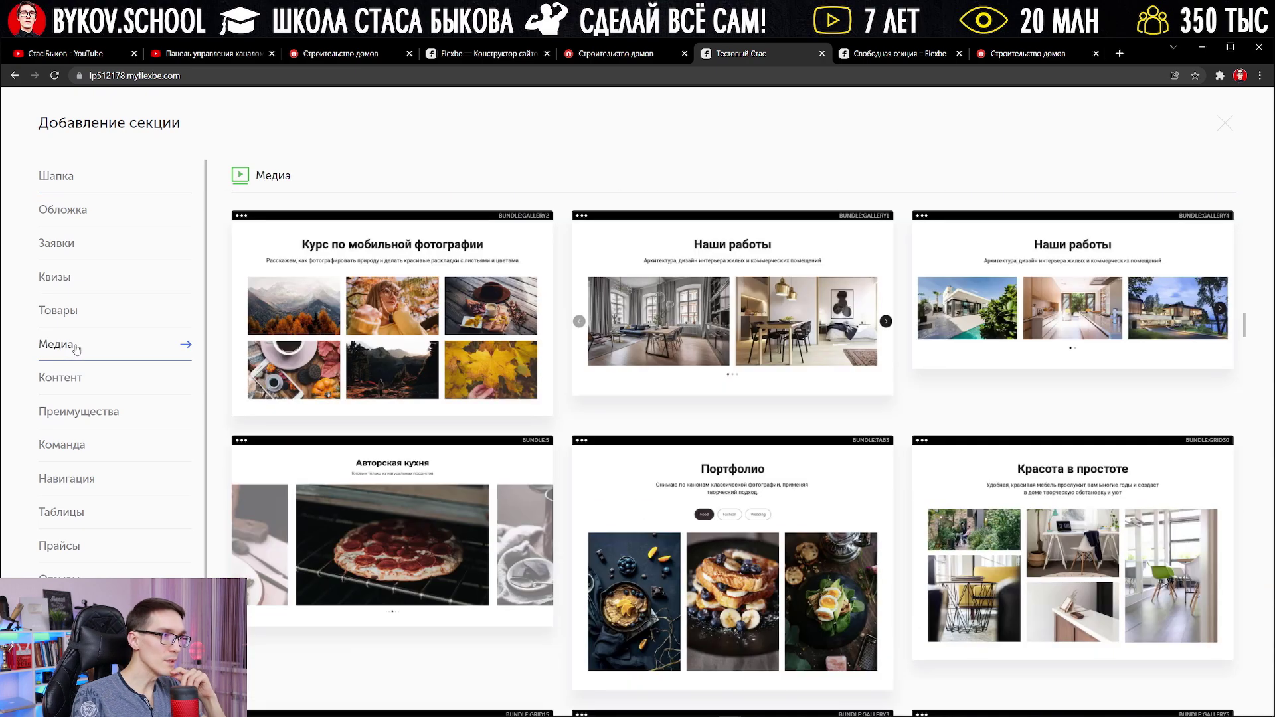
pyautogui.click(70, 384)
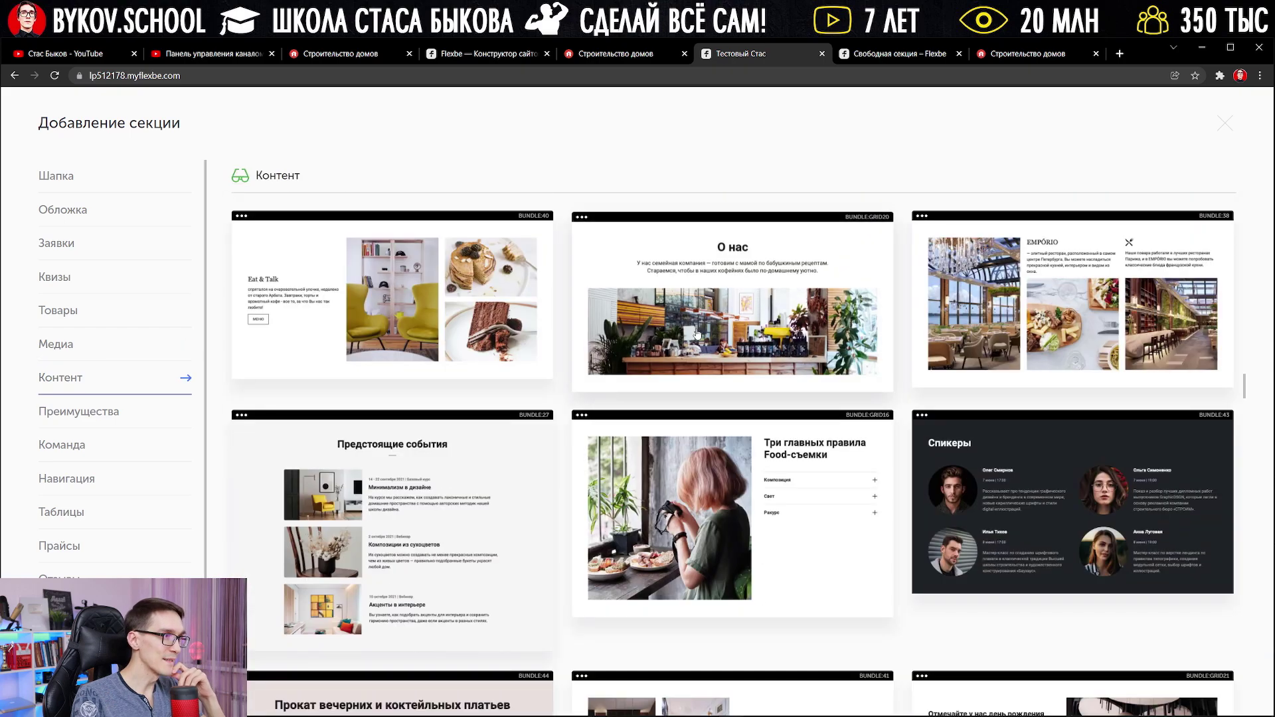
pyautogui.click(136, 413)
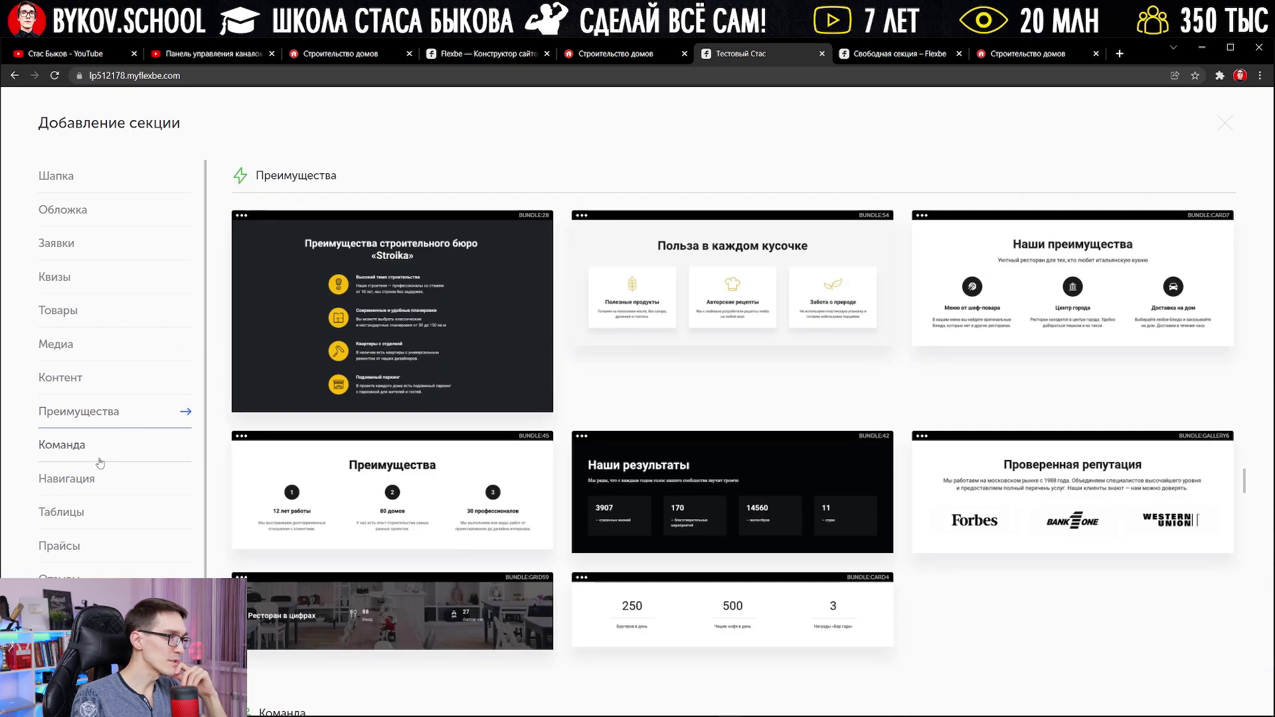
pyautogui.click(87, 246)
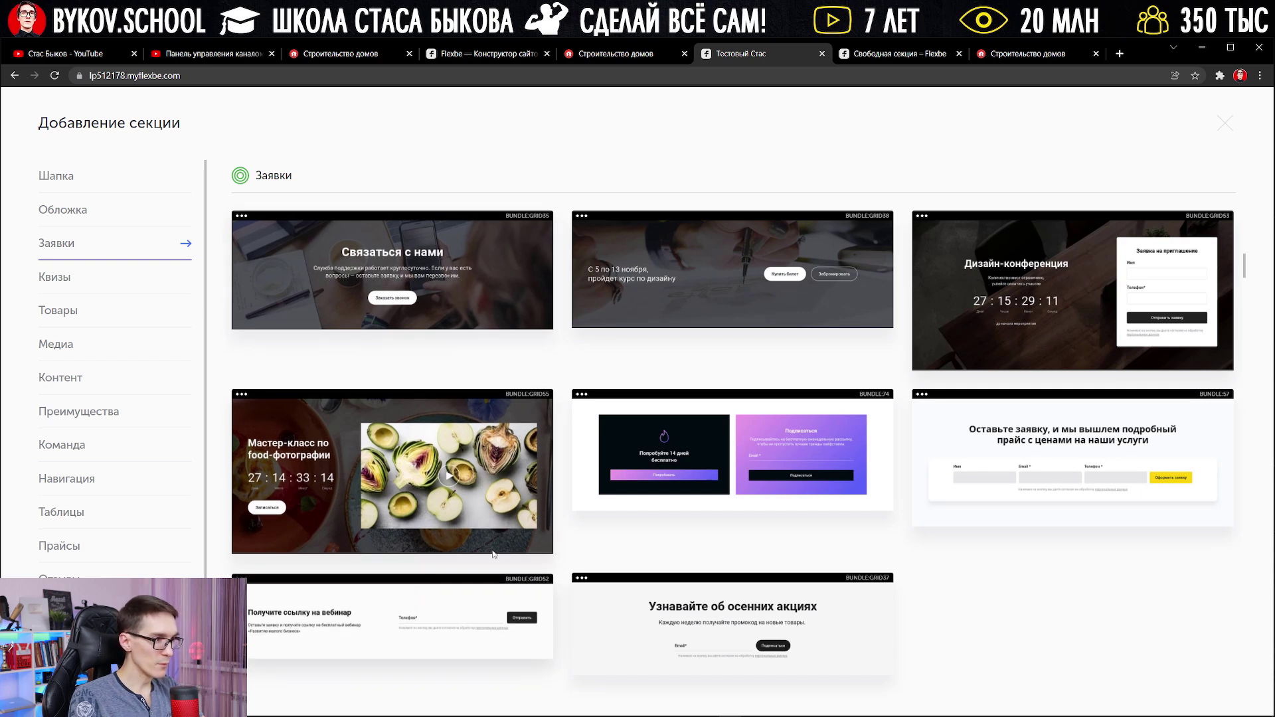
pyautogui.click(444, 615)
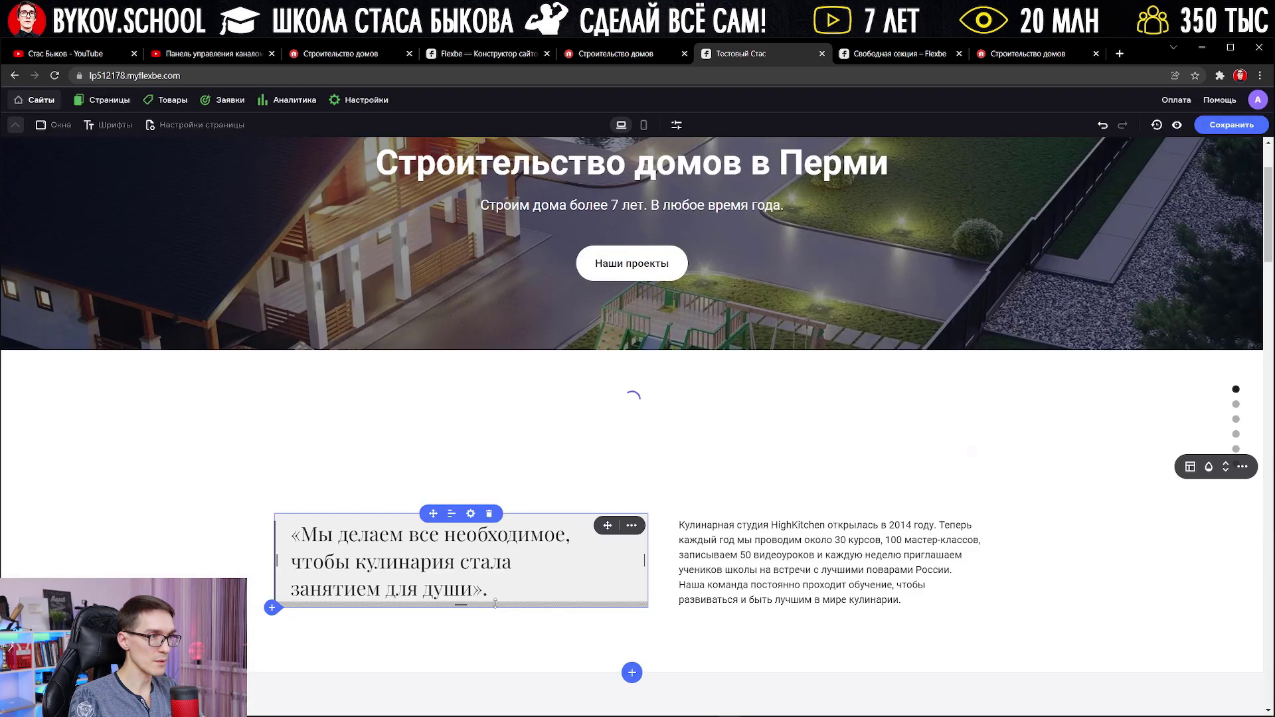
pyautogui.scroll(-4, 664, 432)
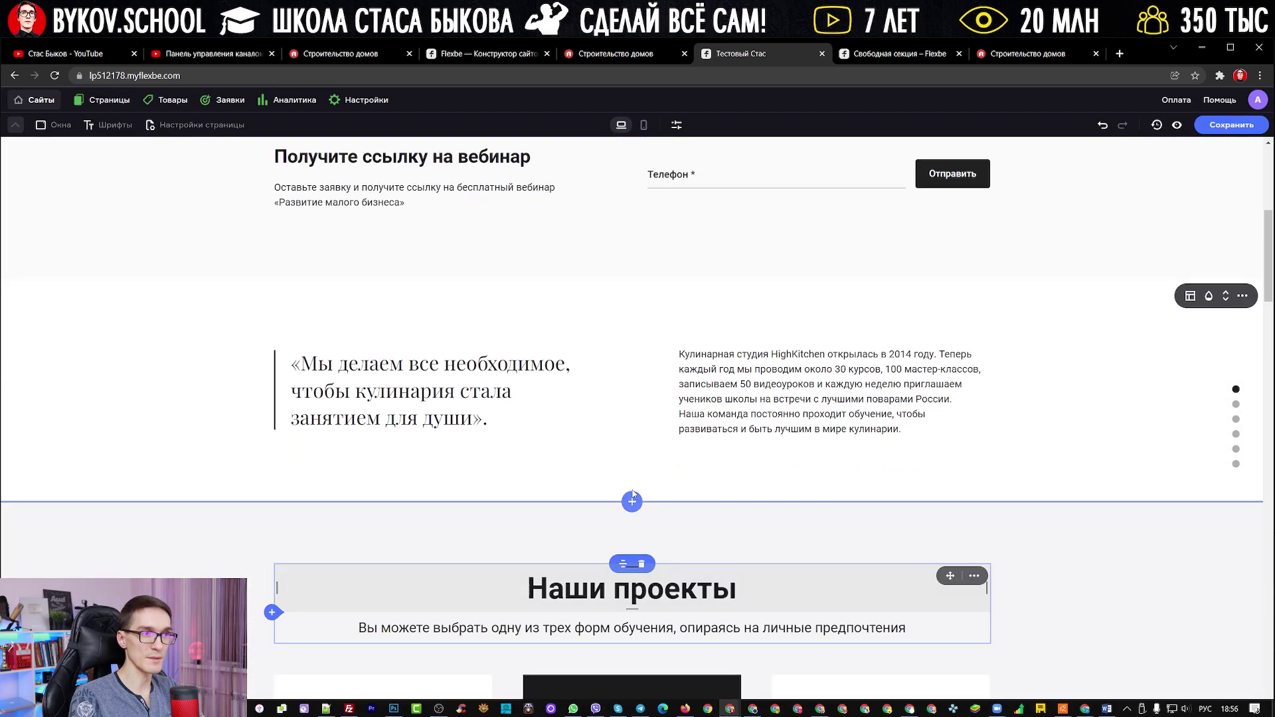
# Review the page from the hero through the webinar form and pricing cards to the «Курсы и мероприятия» section.
pyautogui.scroll(6, 664, 425)
pyautogui.scroll(-5, 796, 465)
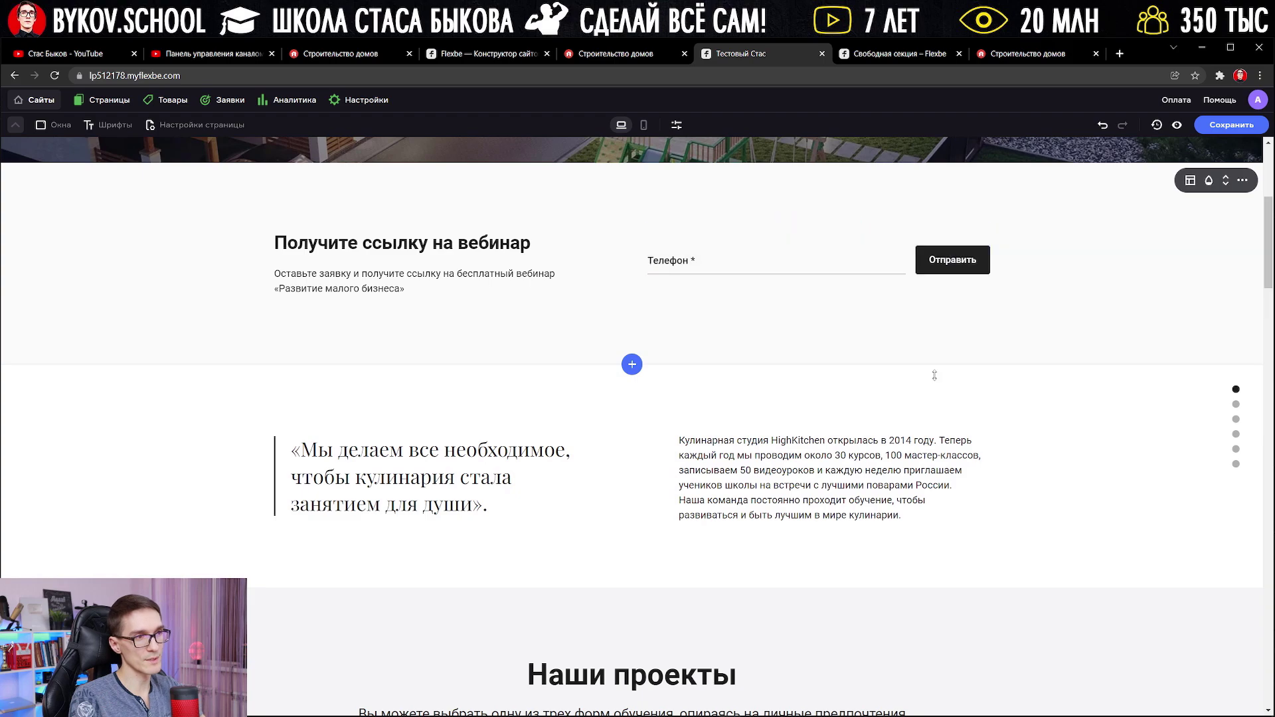
pyautogui.scroll(-2, 911, 480)
pyautogui.scroll(-8, 912, 479)
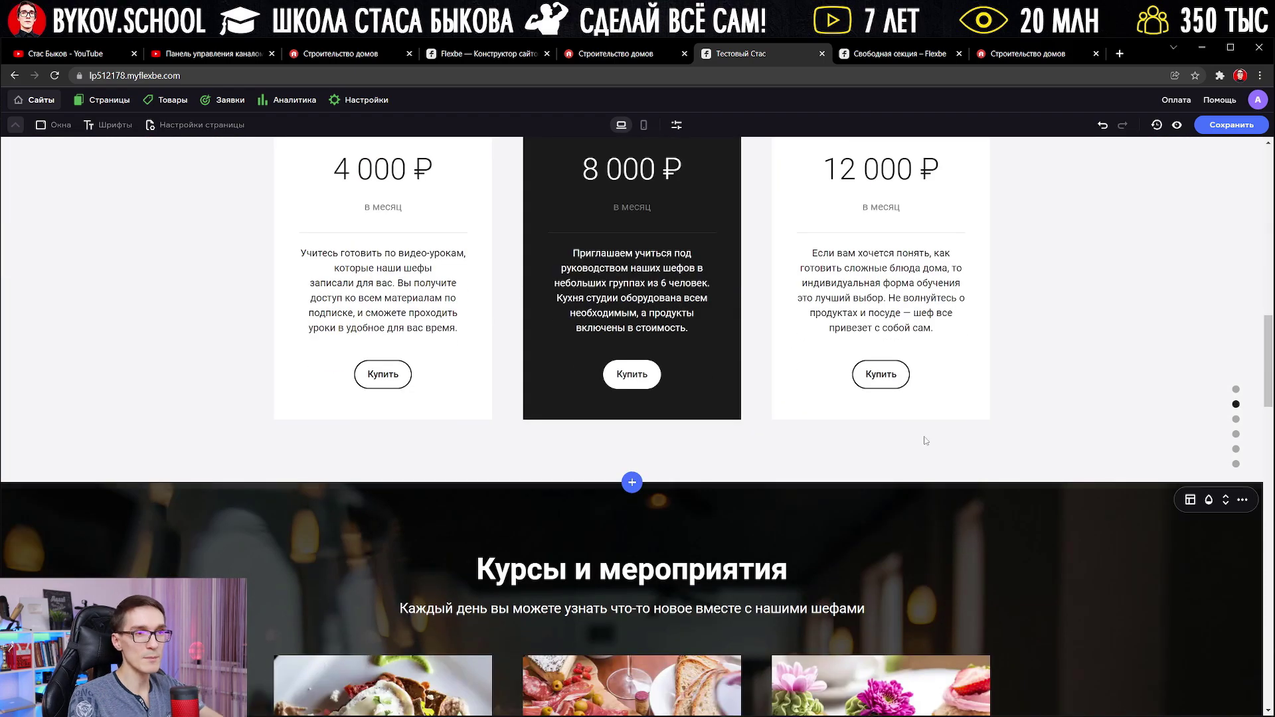
pyautogui.scroll(15, 901, 436)
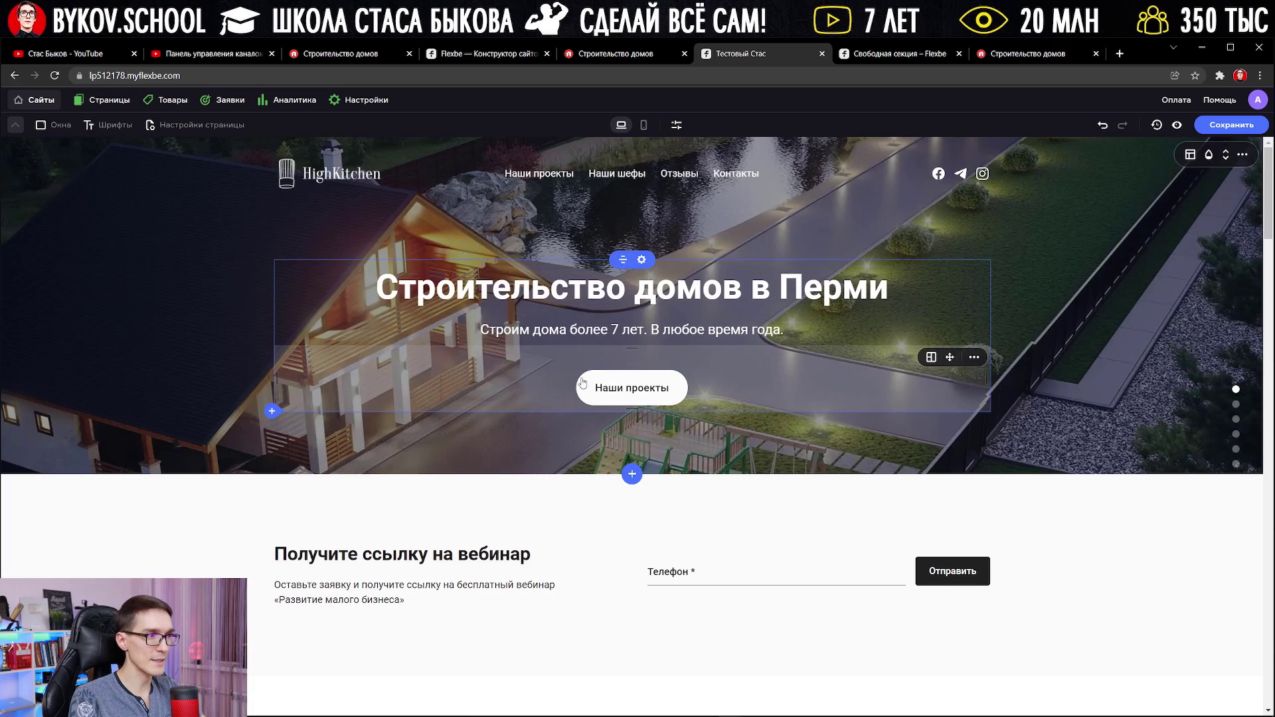
pyautogui.scroll(-4, 452, 474)
pyautogui.scroll(2, 1188, 327)
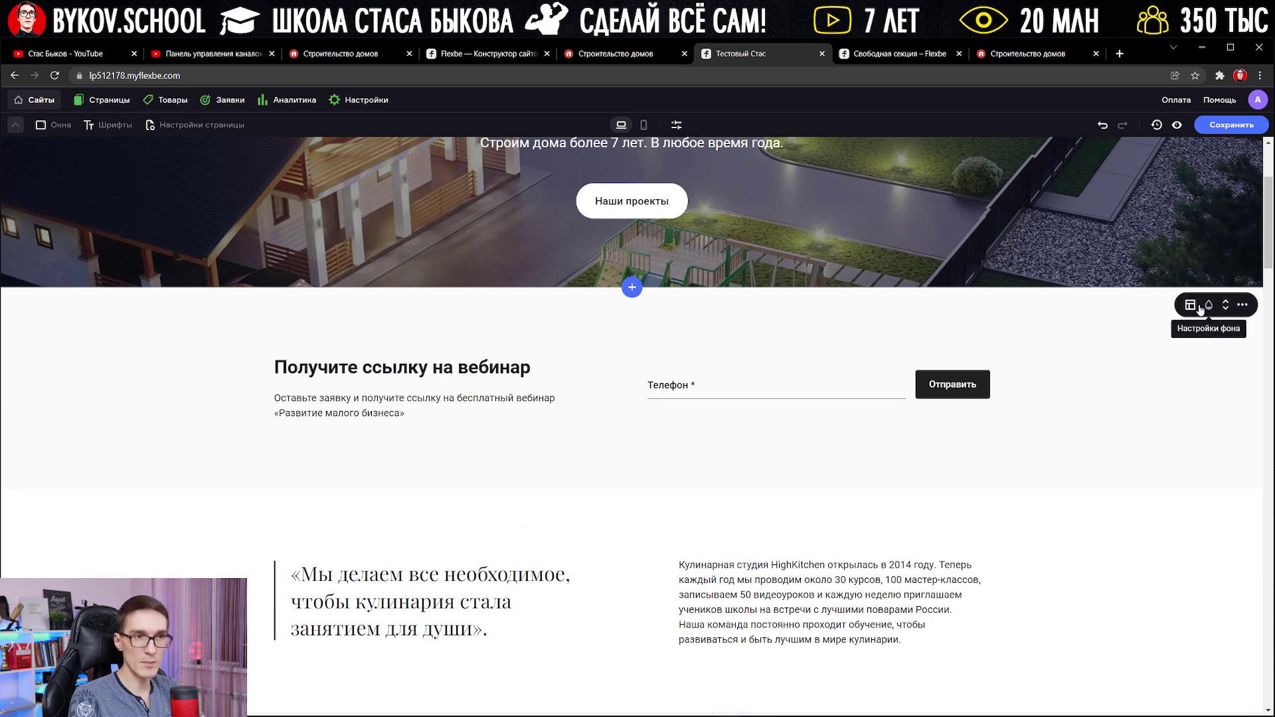
# Set the background colour of the «Получите ссылку на вебинар» form section to yellow FFD342.
pyautogui.click(1201, 307)
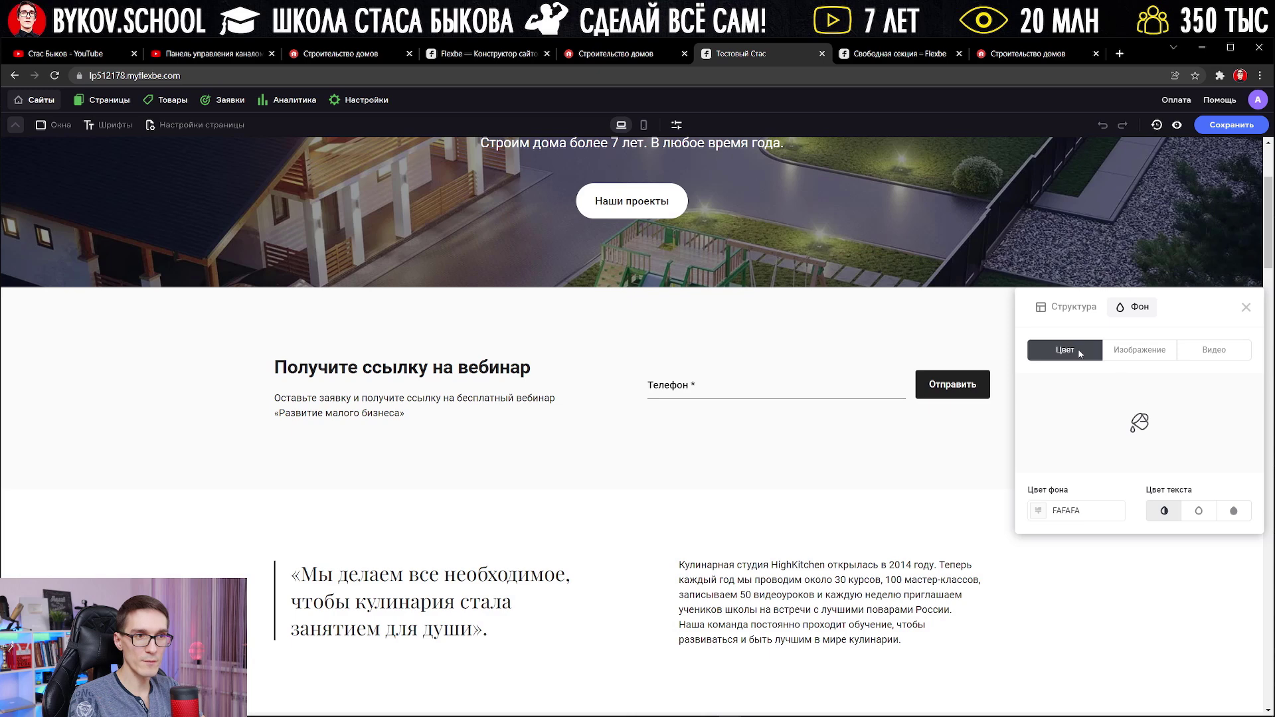
pyautogui.click(1115, 422)
pyautogui.click(1109, 443)
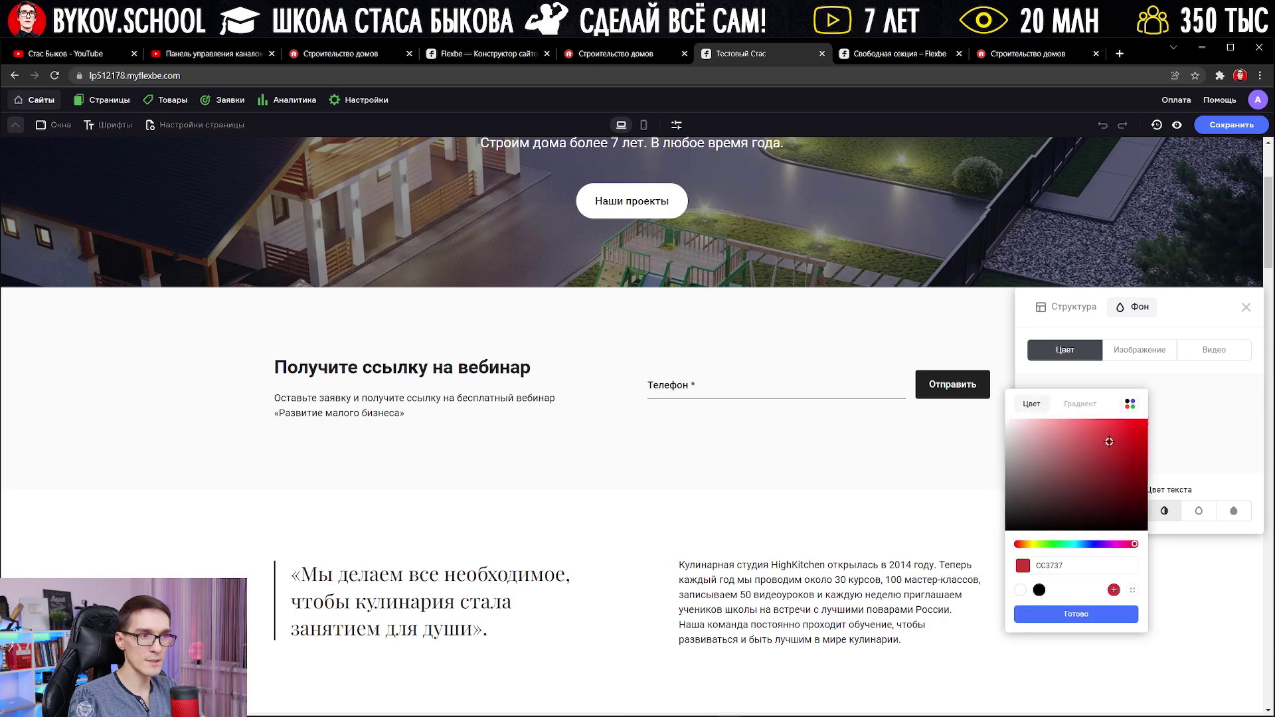
pyautogui.click(1129, 440)
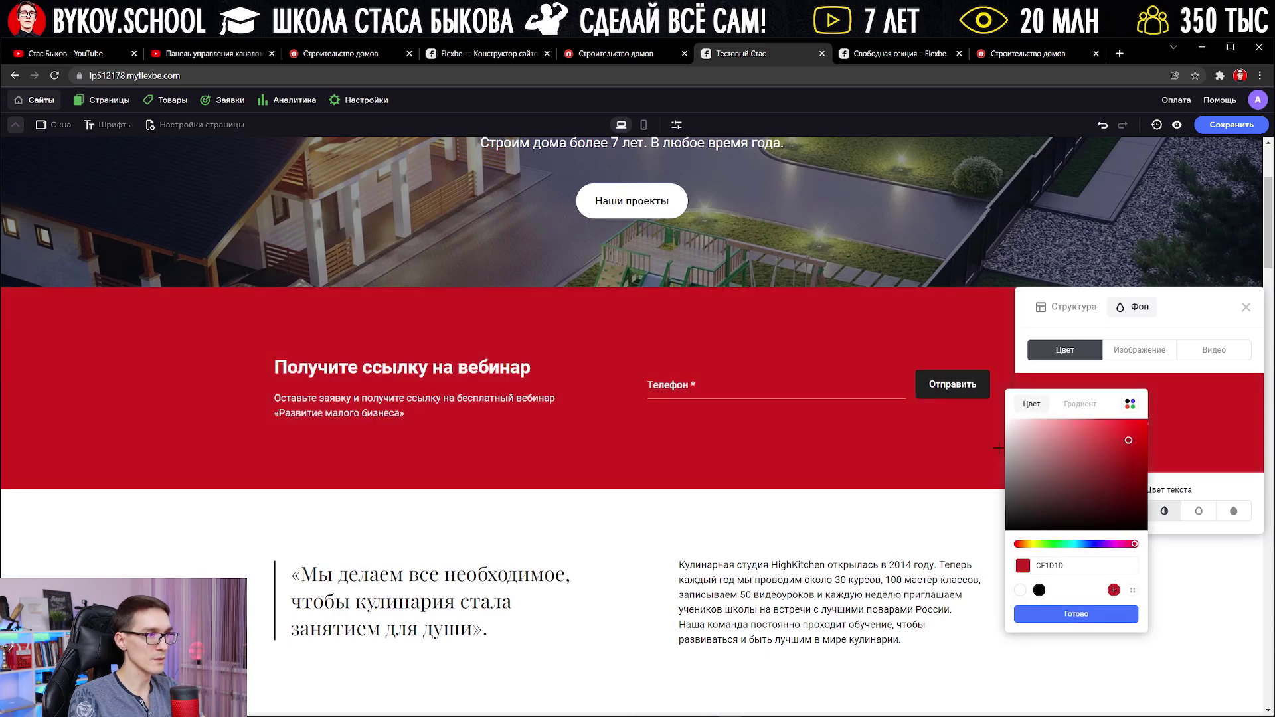
pyautogui.moveTo(1118, 443); pyautogui.dragTo(1020, 450)
pyautogui.click(1033, 544)
pyautogui.moveTo(1100, 433); pyautogui.dragTo(1107, 424)
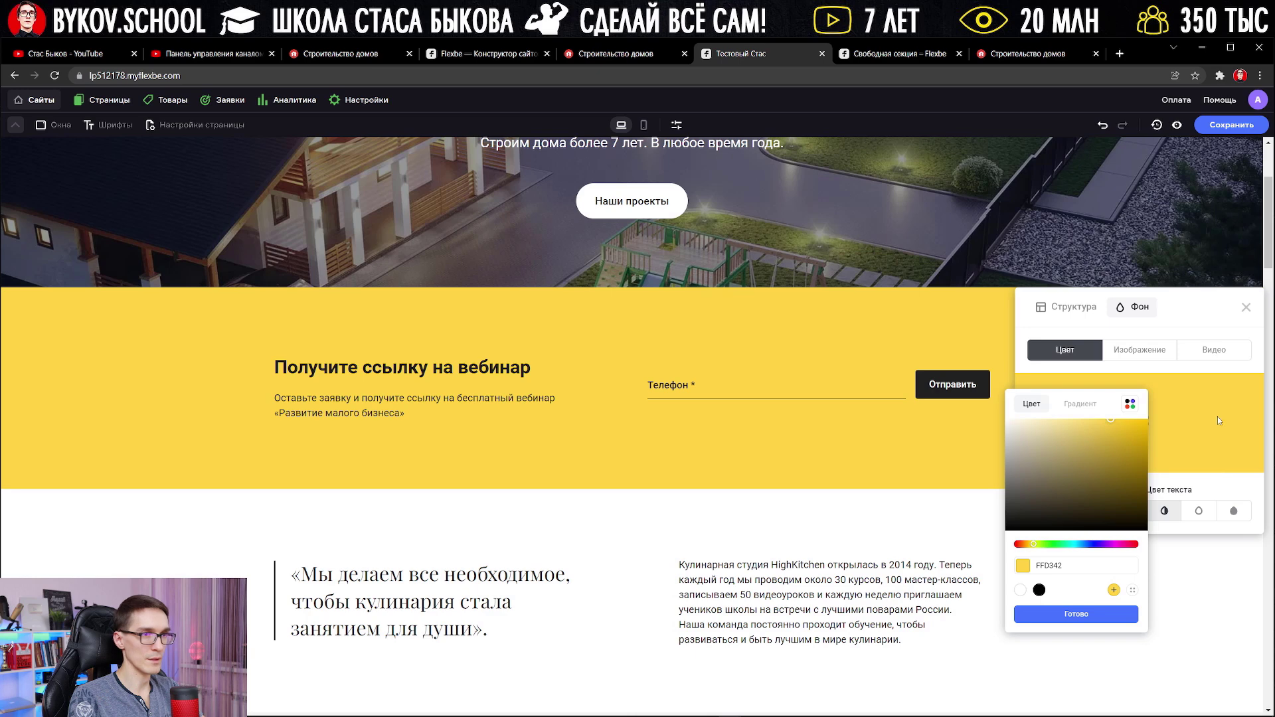
pyautogui.click(1167, 349)
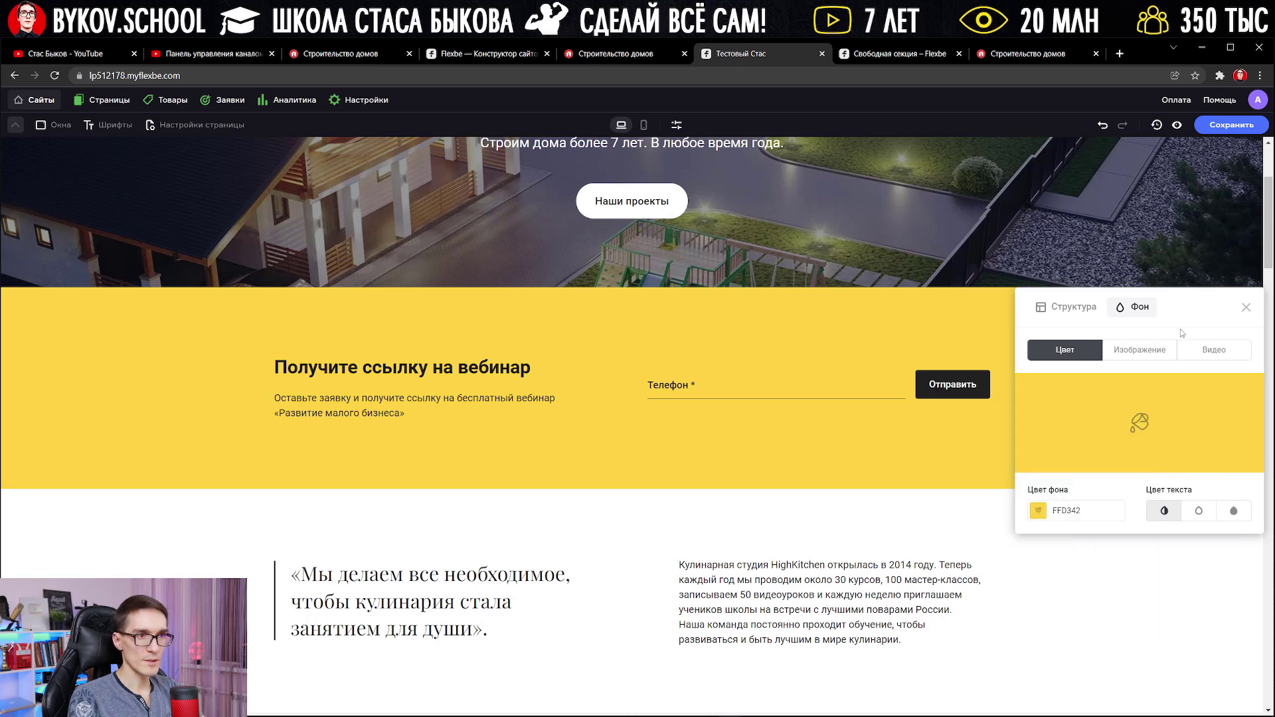
pyautogui.click(1246, 306)
# Change the yellow form section's heading to «Мы вам перезвоним» and its description to «Оставьте заявку!».
pyautogui.doubleClick(329, 375)
pyautogui.scroll(2, 382, 398)
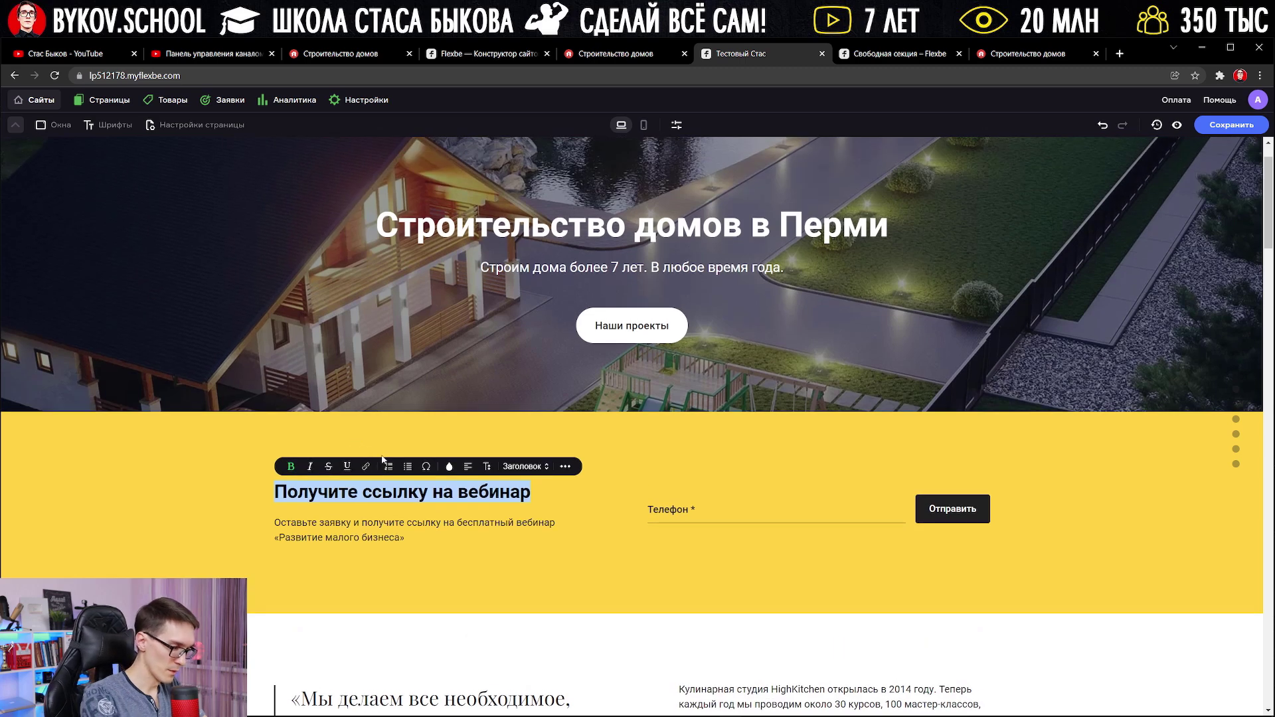
pyautogui.write('Мы вам перезвоним')
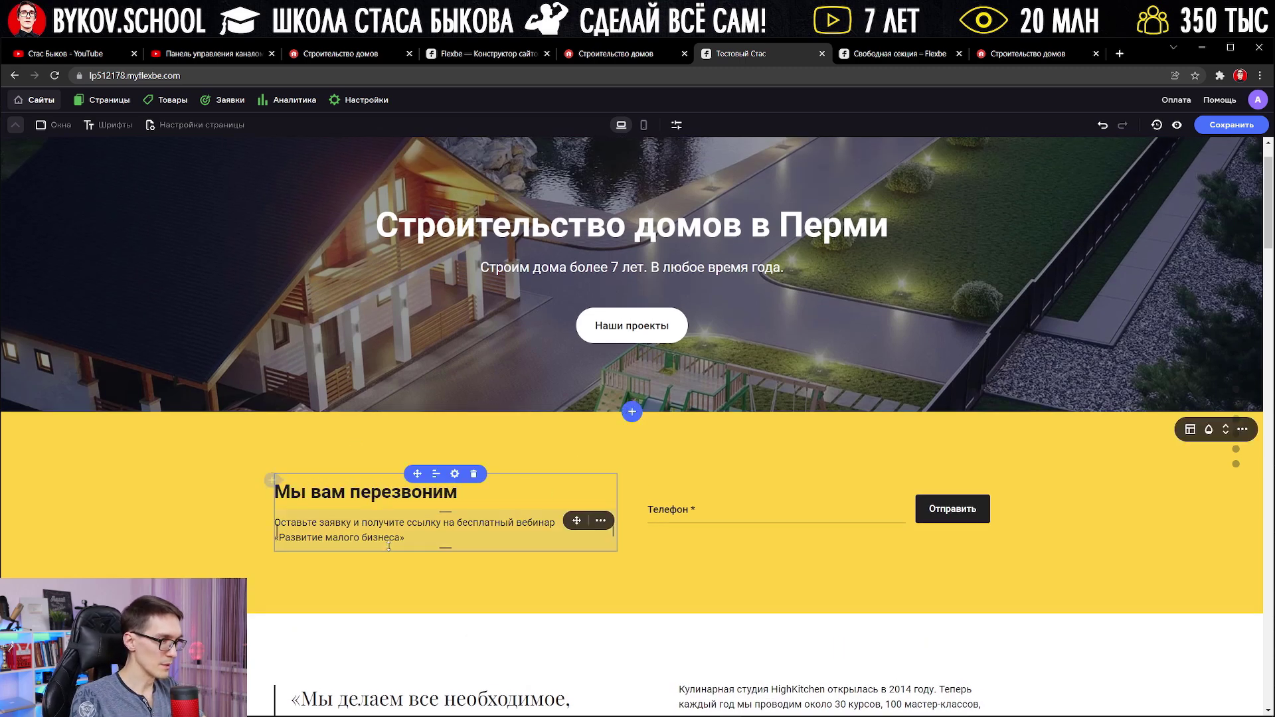
pyautogui.moveTo(274, 537); pyautogui.dragTo(403, 538)
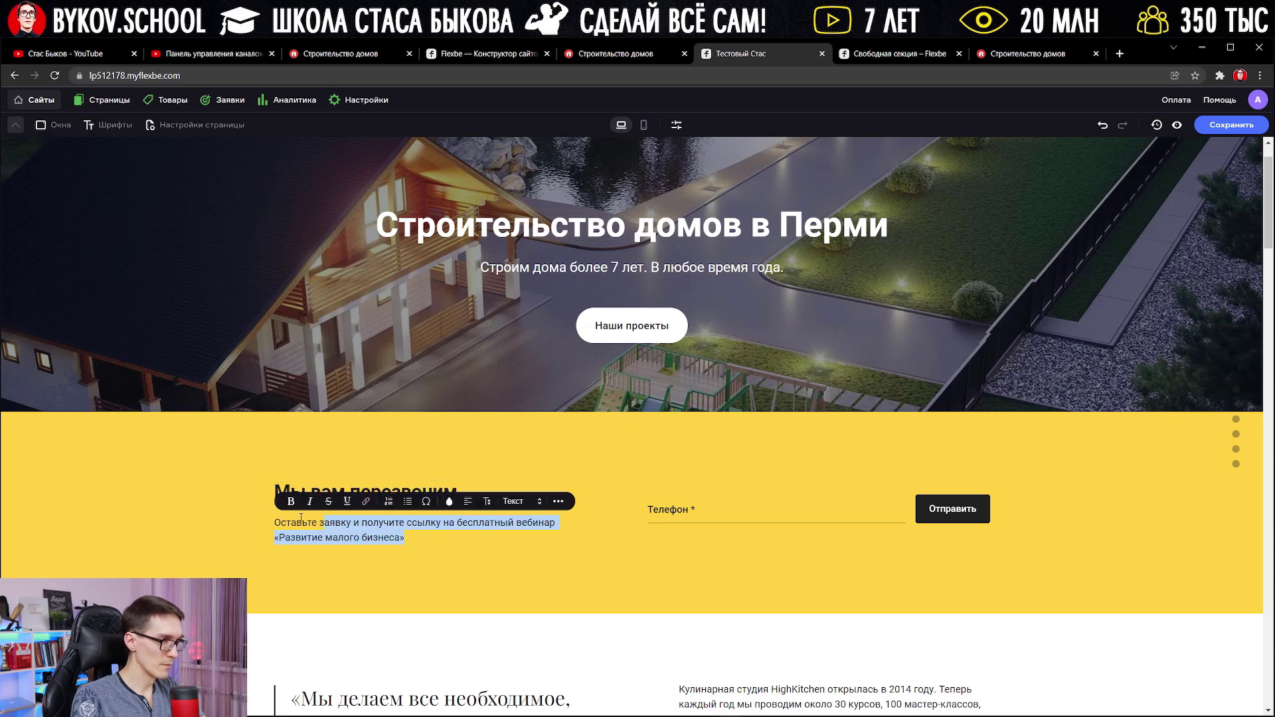
pyautogui.write('Оставьте ')
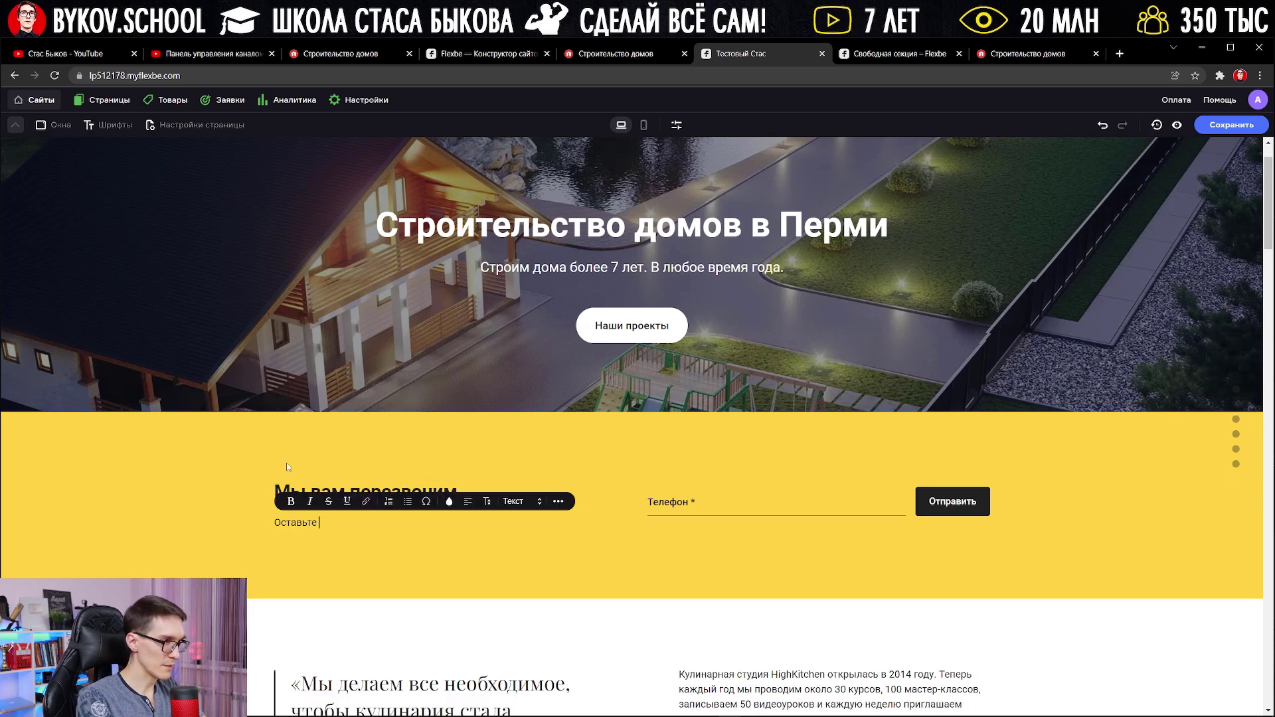
pyautogui.write('заявку!')
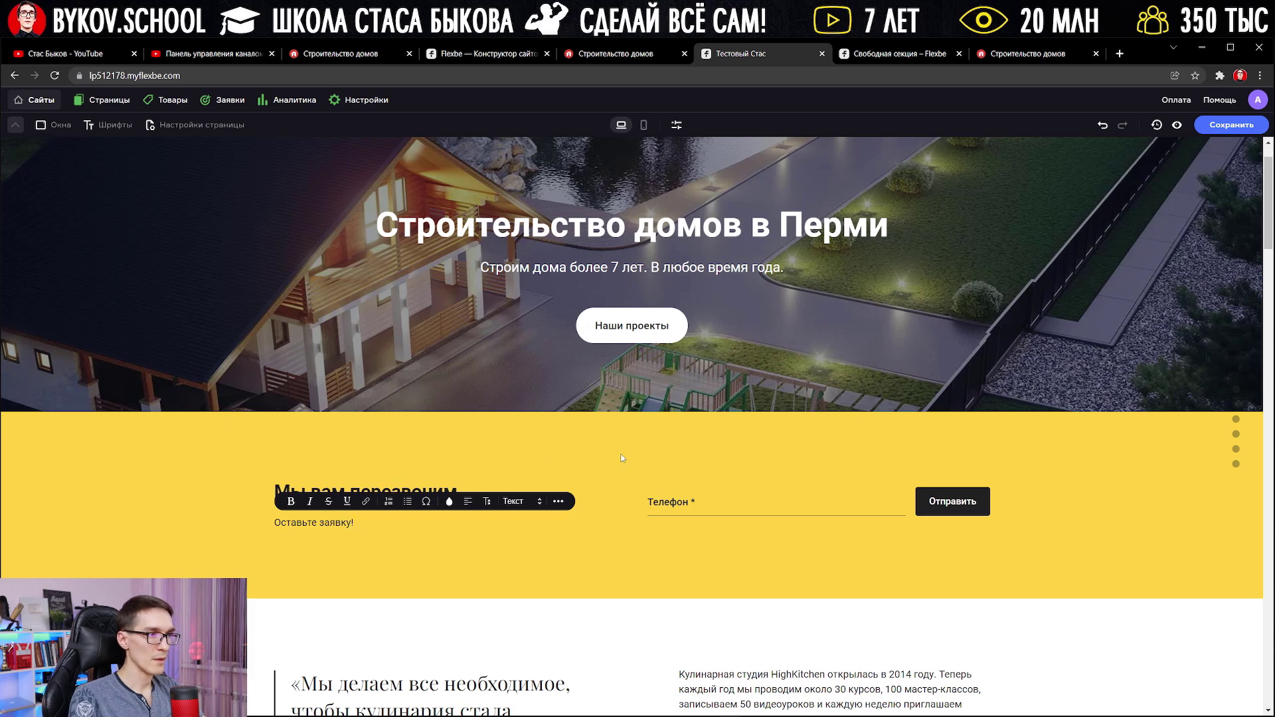
pyautogui.click(622, 458)
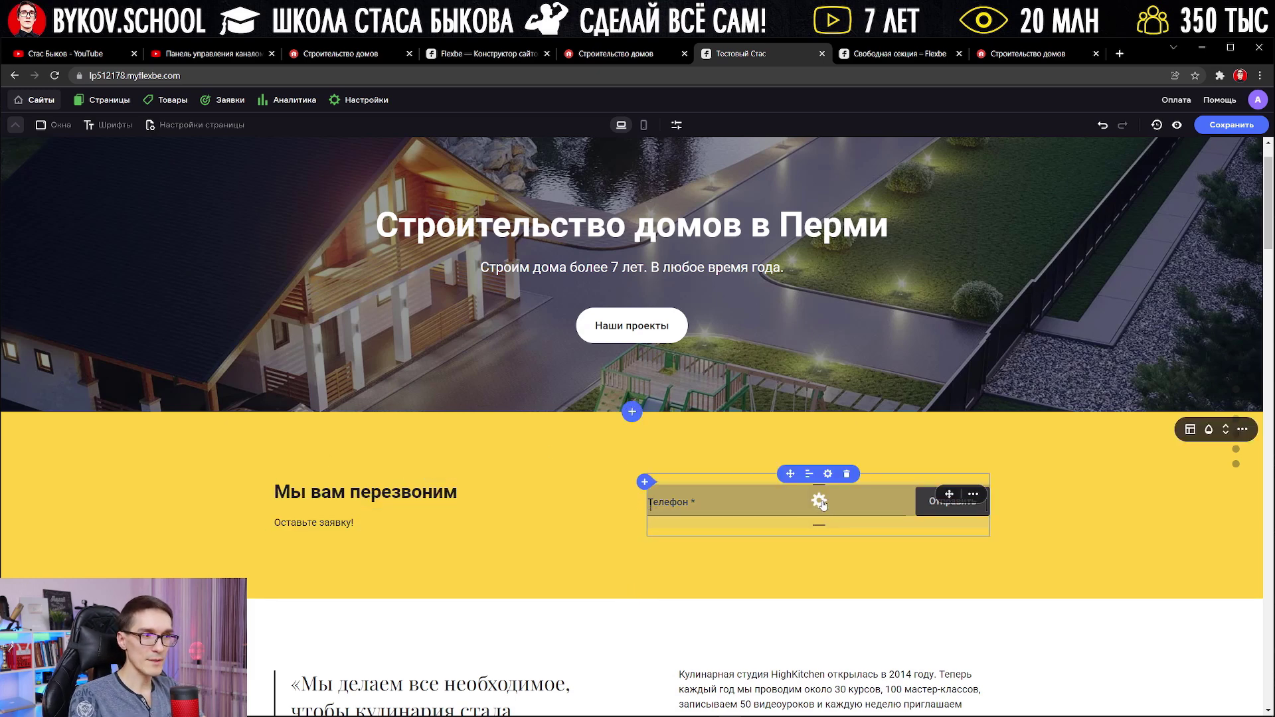
# Try out an extra Email field in the callback form and check the form's goal settings.
pyautogui.click(820, 502)
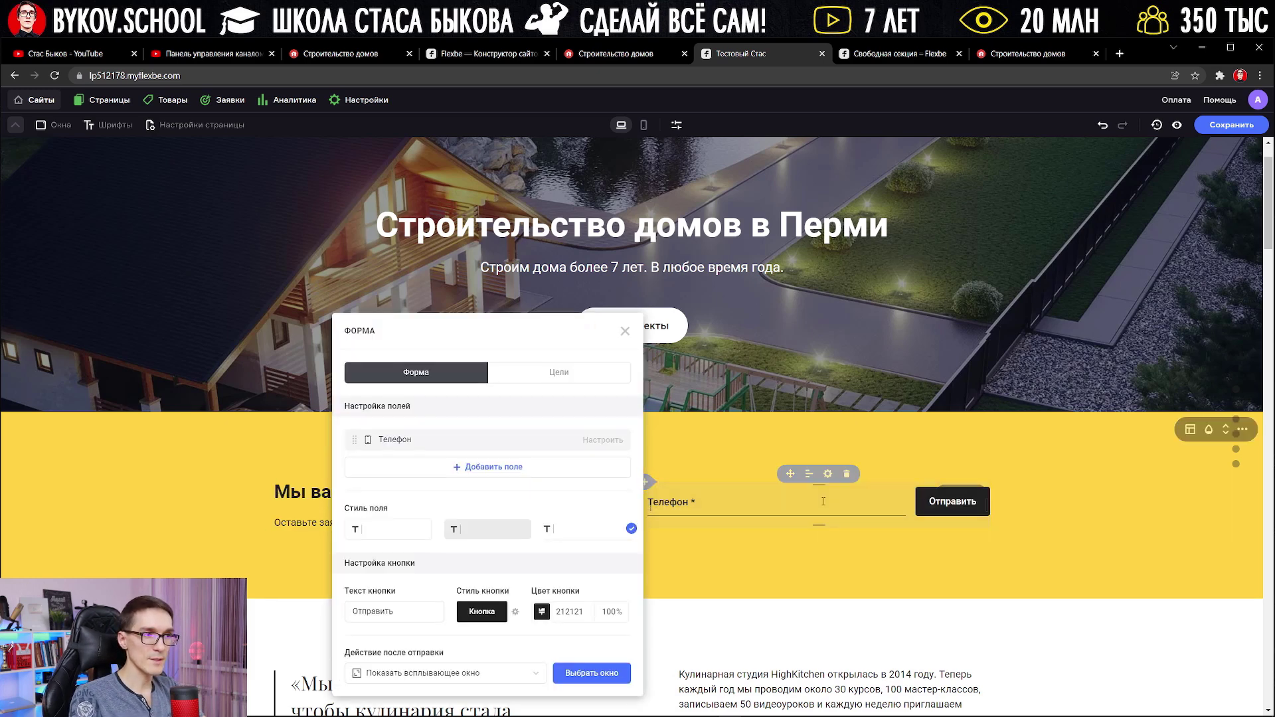
pyautogui.click(489, 470)
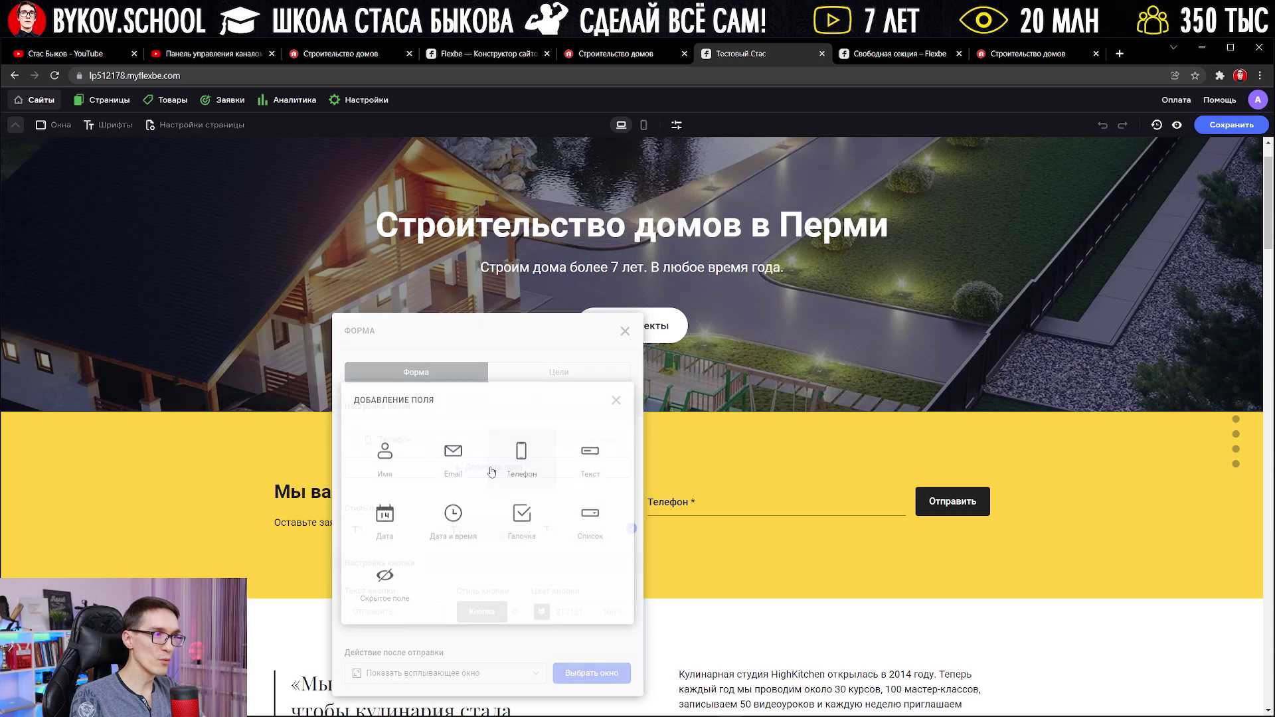
pyautogui.click(453, 458)
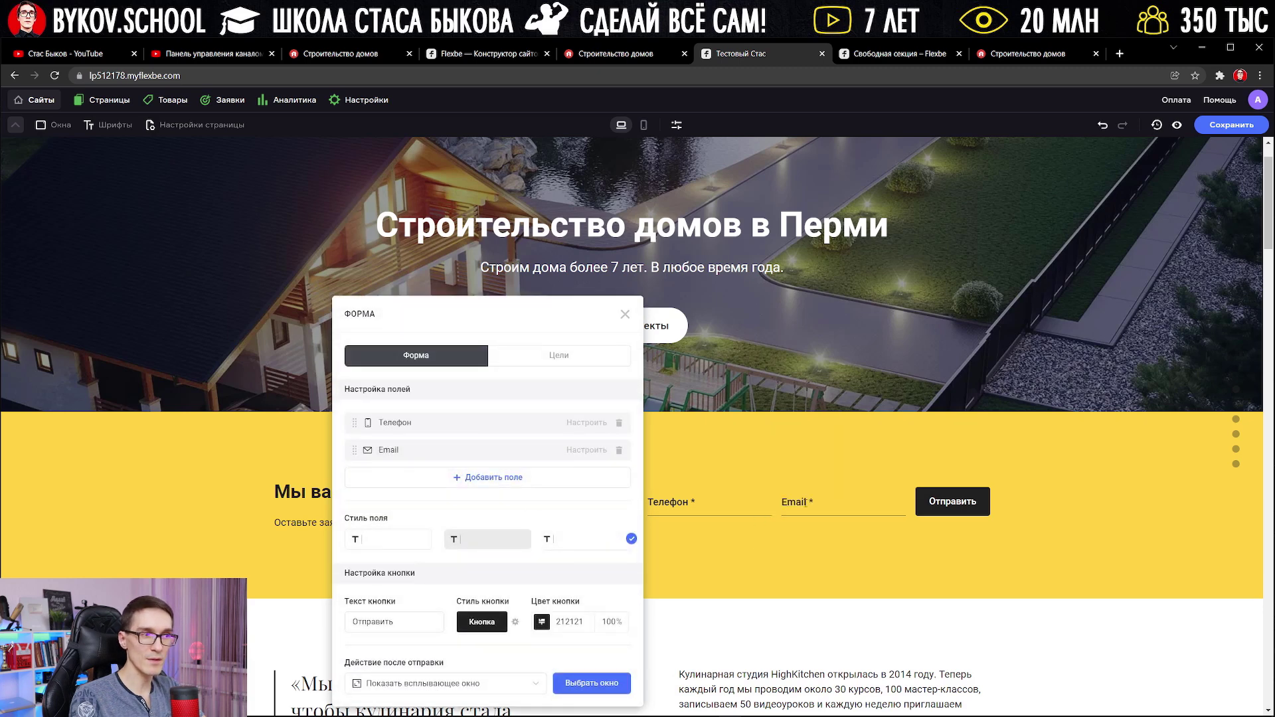
pyautogui.click(618, 452)
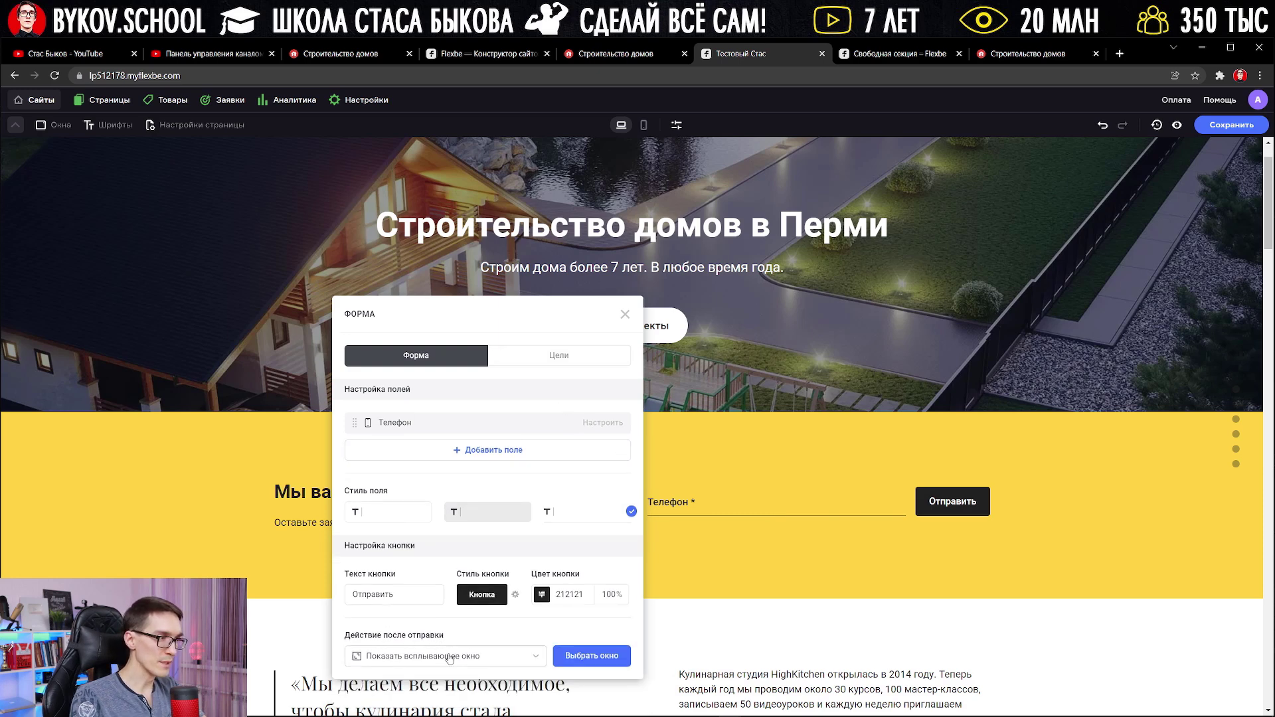
pyautogui.click(551, 356)
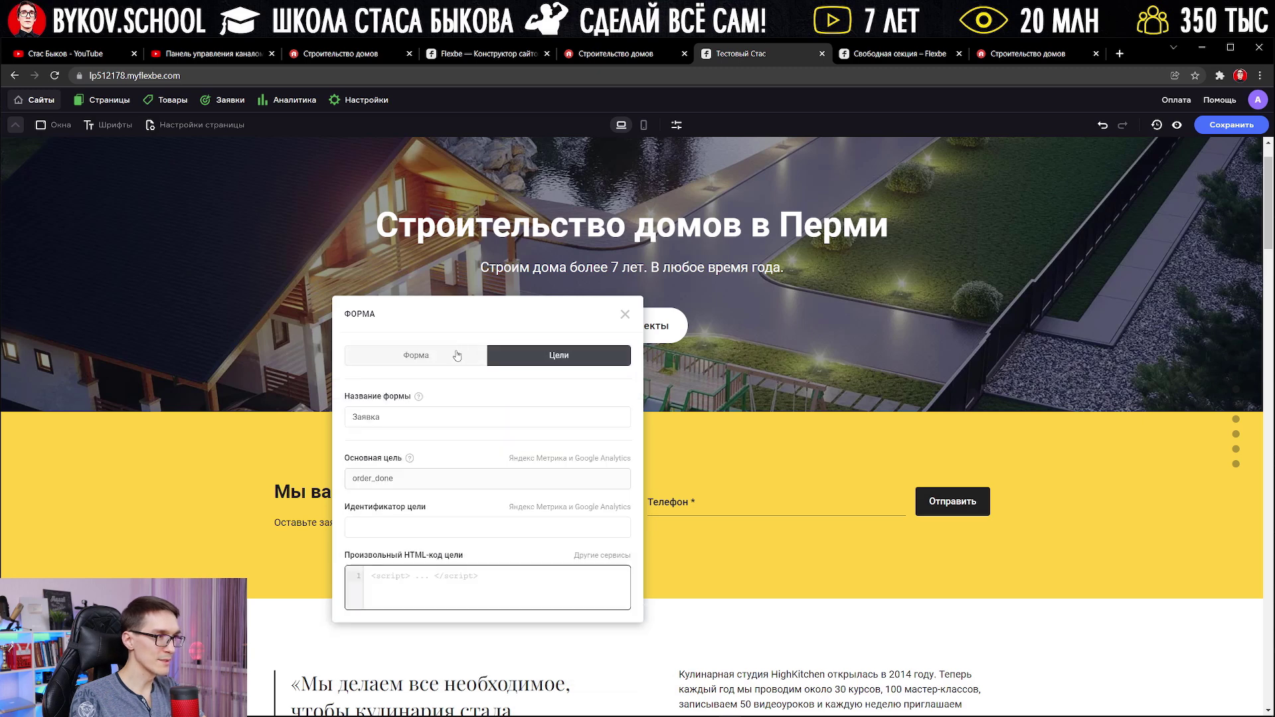
pyautogui.click(624, 314)
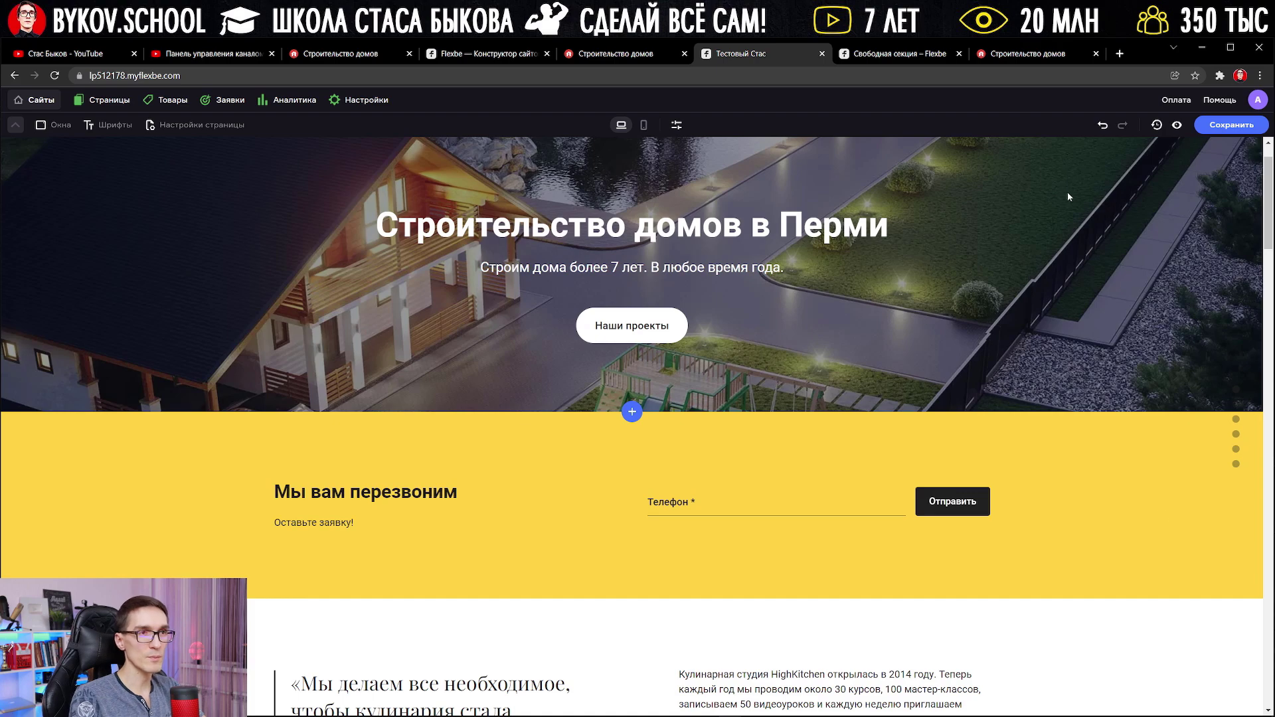
# Change the header's social profile icons to the outlined circle style.
pyautogui.scroll(1, 996, 239)
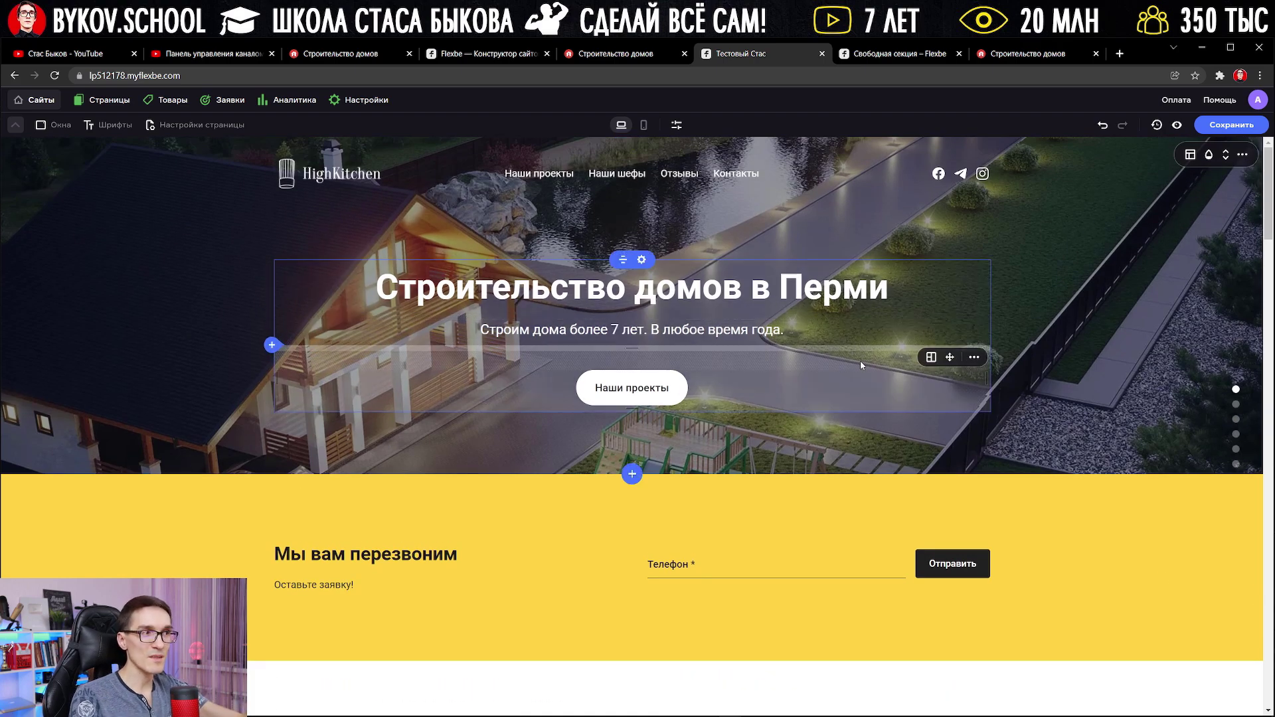
pyautogui.scroll(-15, 910, 397)
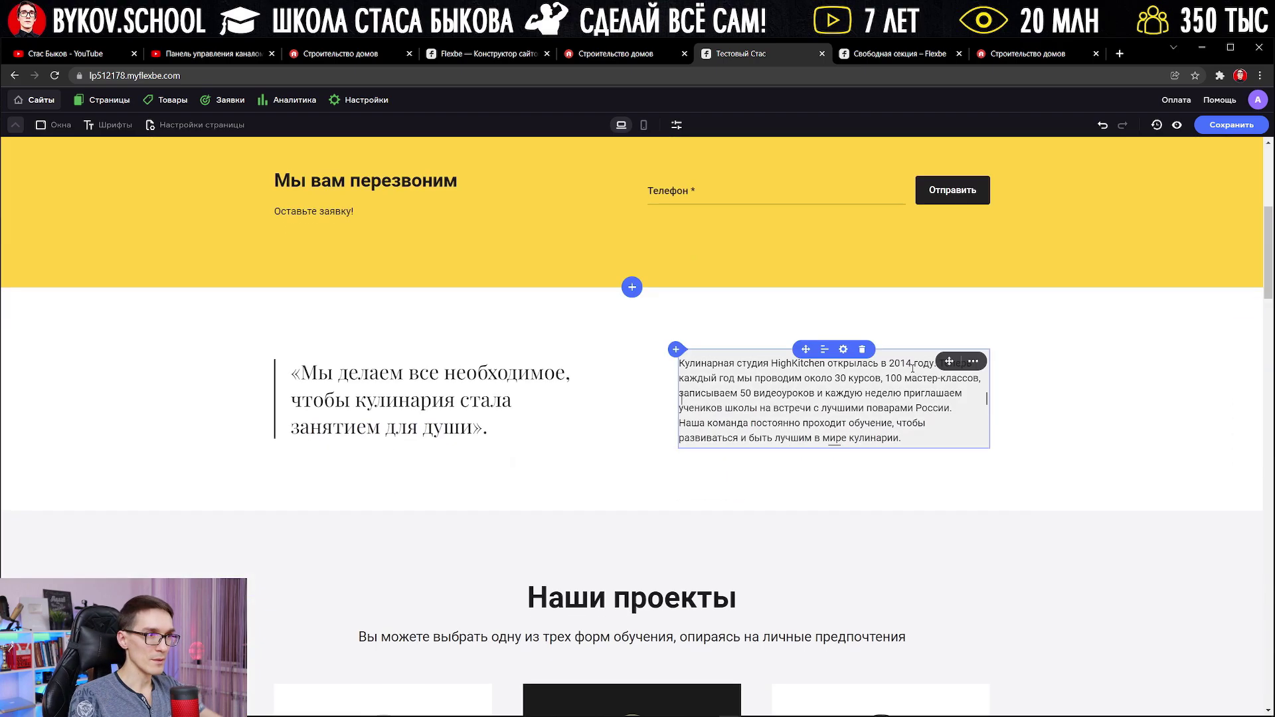
pyautogui.scroll(6, 927, 417)
pyautogui.scroll(10, 927, 417)
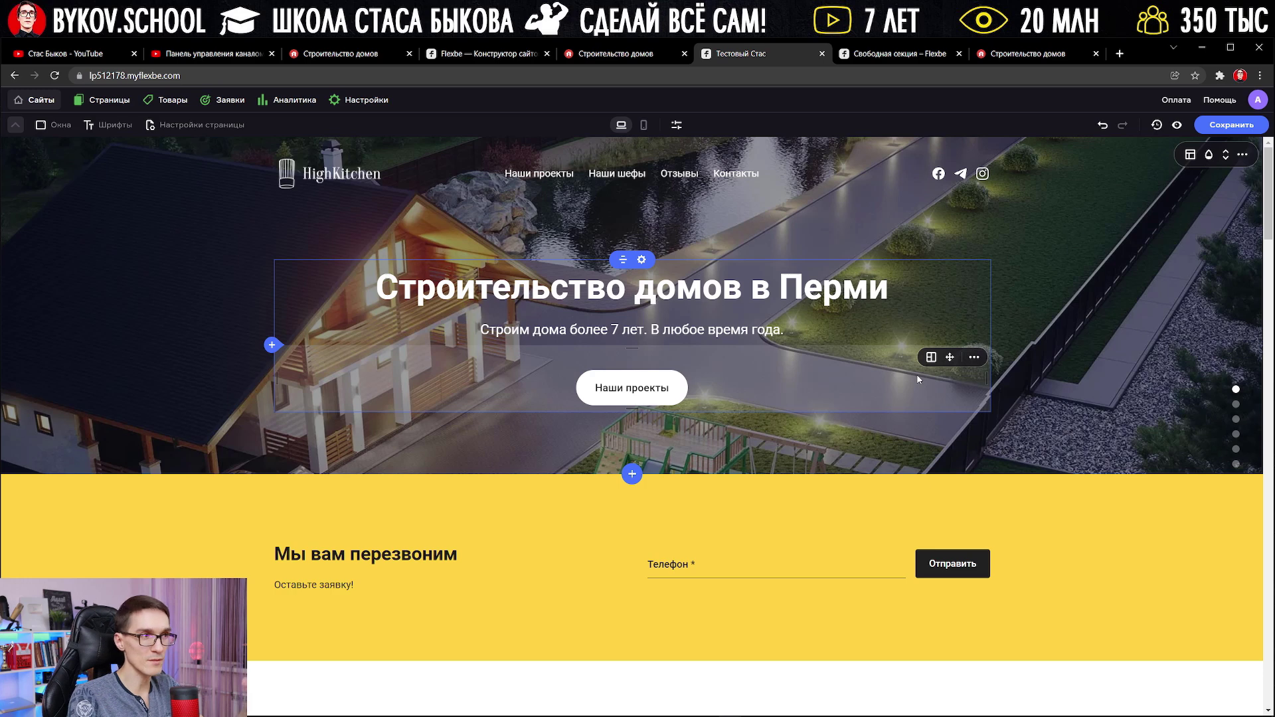
pyautogui.click(903, 179)
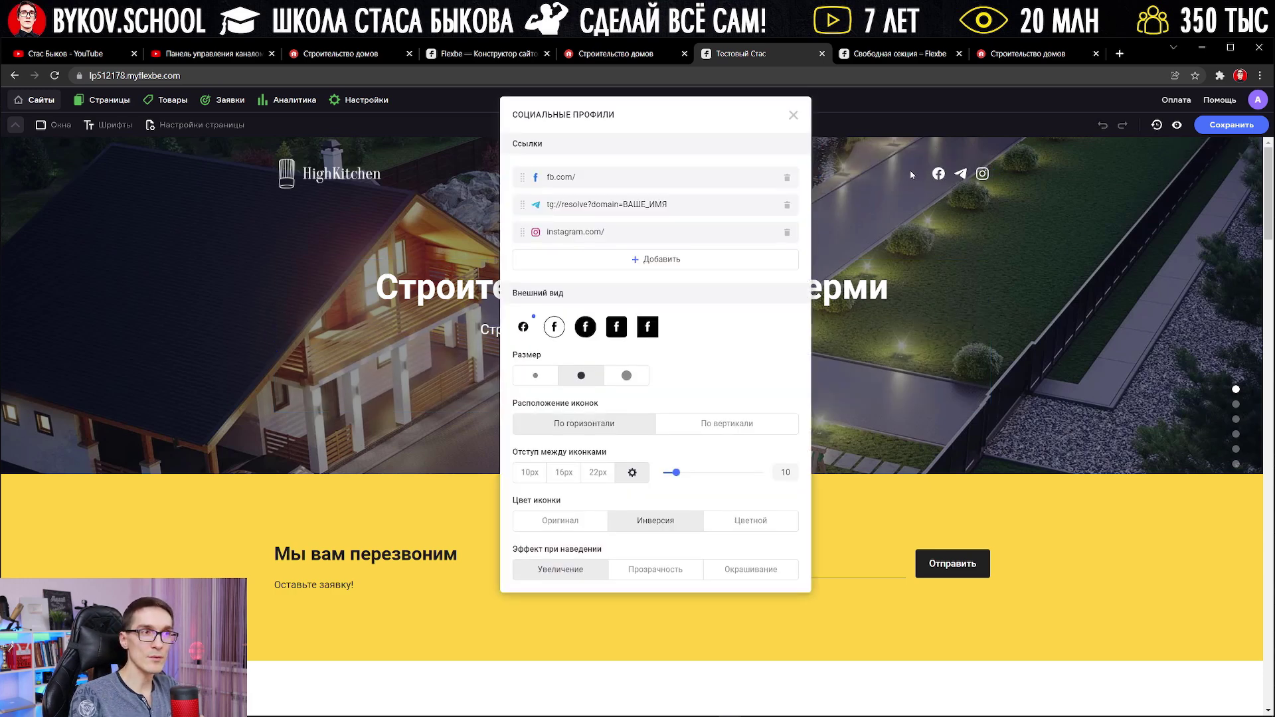
pyautogui.click(951, 174)
pyautogui.click(951, 175)
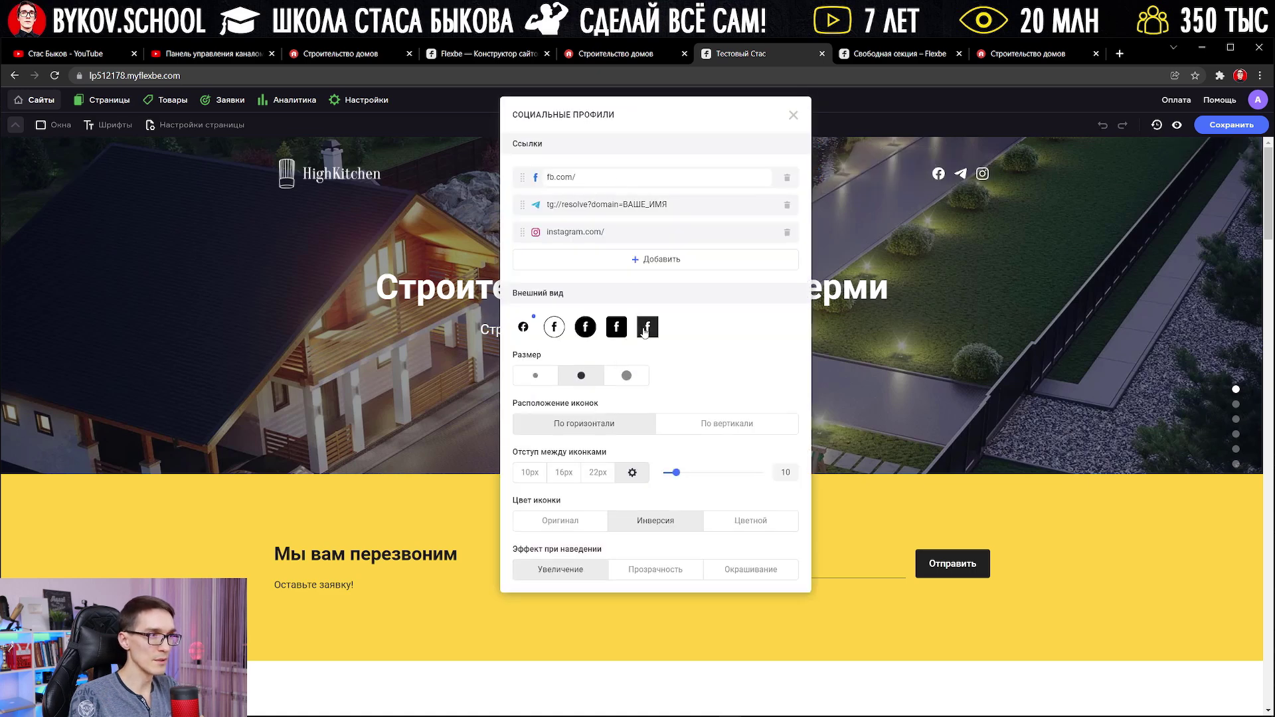
pyautogui.click(642, 333)
pyautogui.click(625, 336)
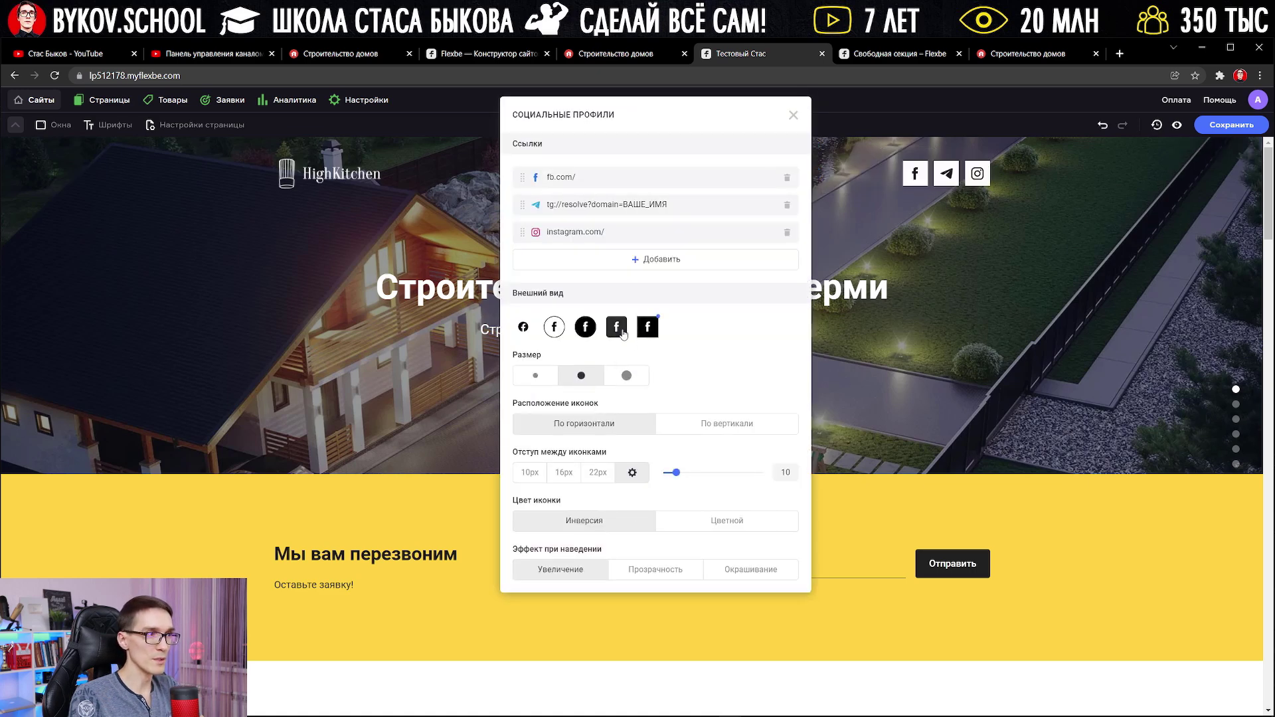
pyautogui.click(555, 329)
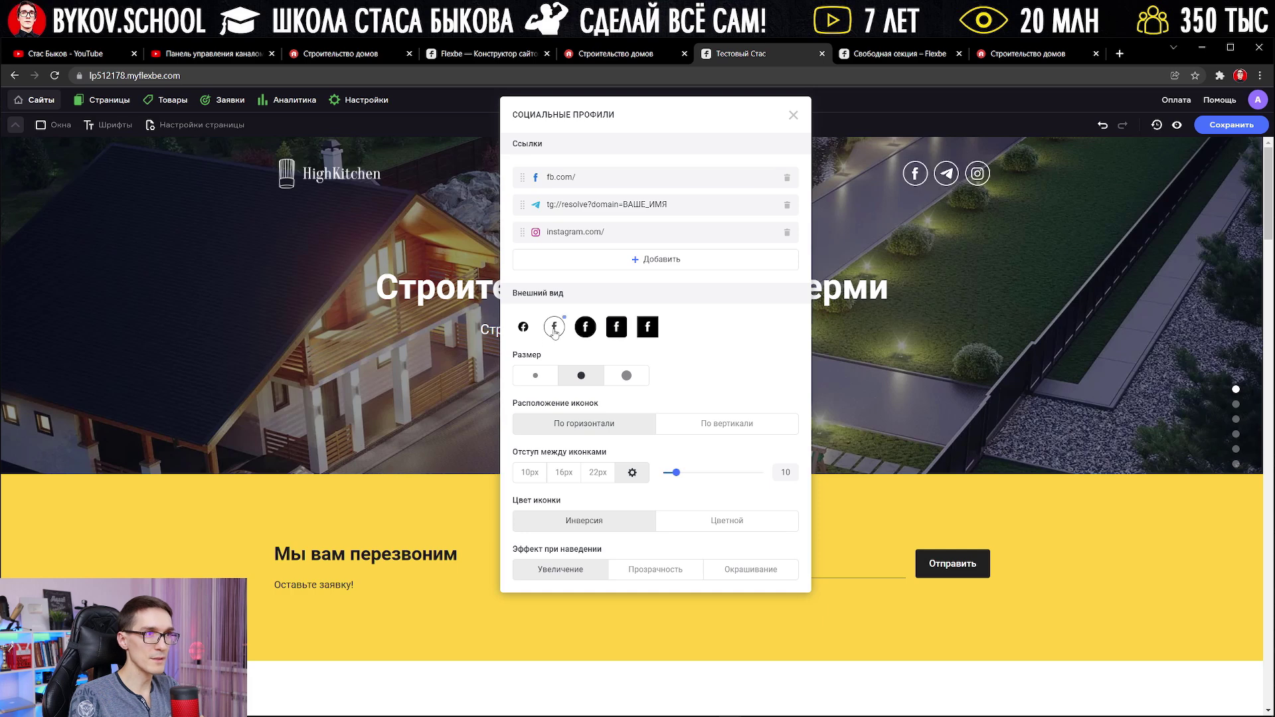
pyautogui.click(793, 117)
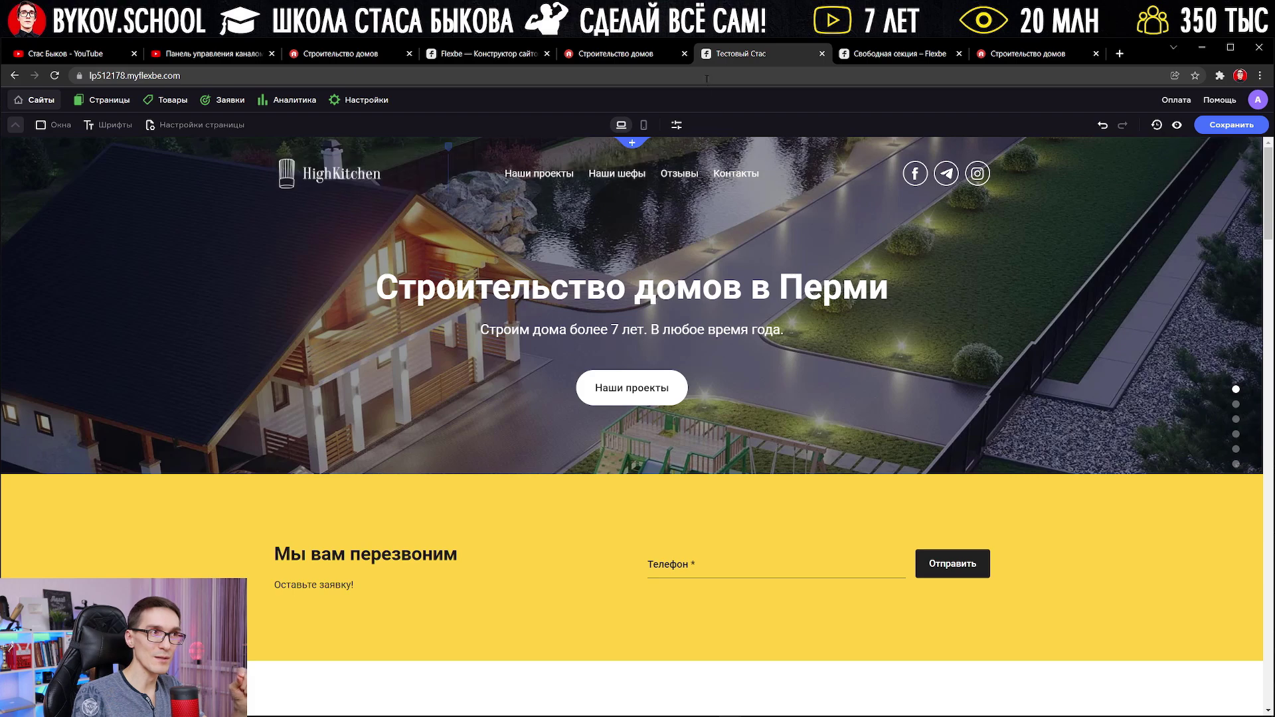
# View the «Три Топора» site's header and the «Свободная секция» page for comparison, and return to the «Тестовый Стас» site.
pyautogui.click(615, 54)
pyautogui.scroll(2, 670, 211)
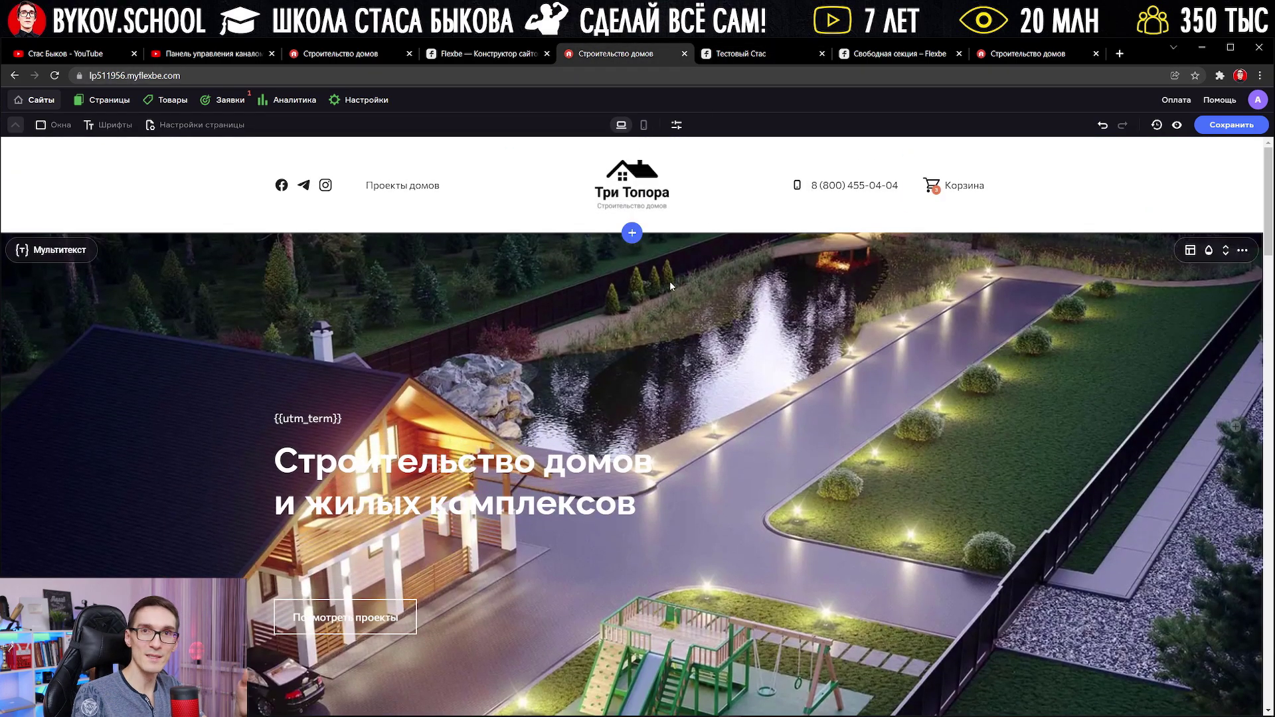
pyautogui.click(926, 55)
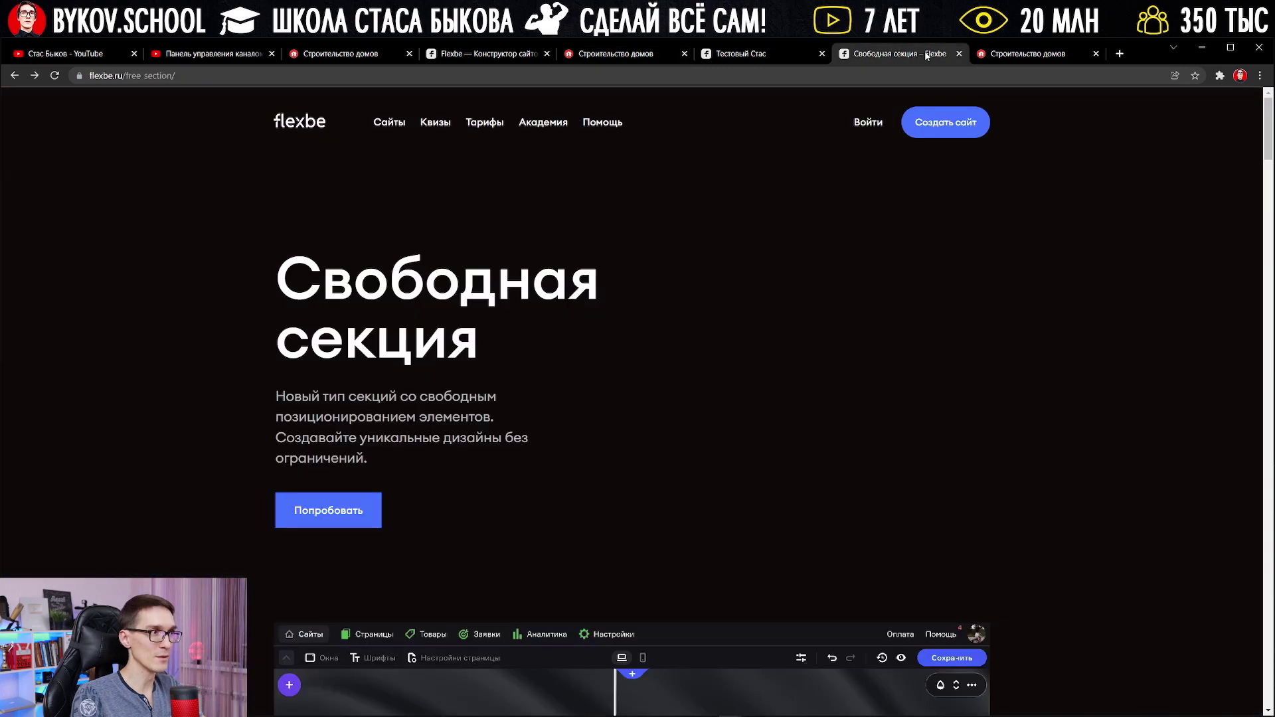
pyautogui.click(1028, 53)
pyautogui.click(741, 53)
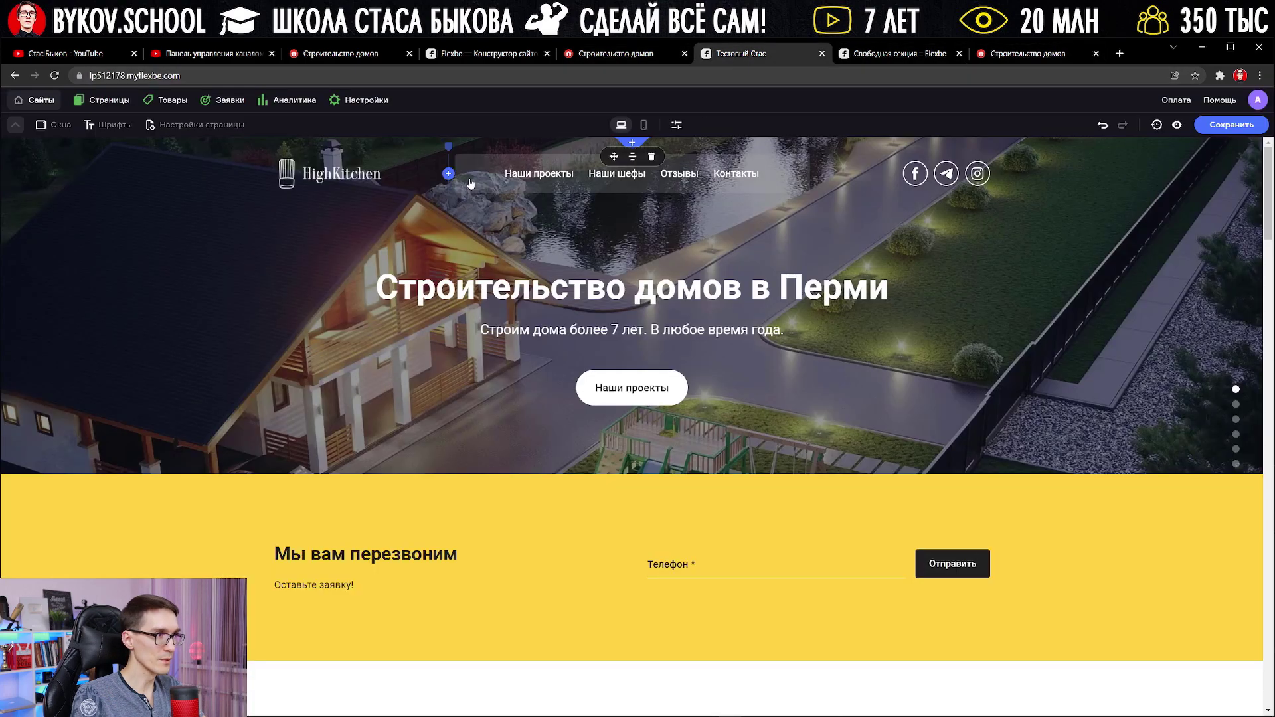
# In the header logo's constructor, set the name to «Строительство домов», add the slogan «проекты» and place it below the name.
pyautogui.click(359, 174)
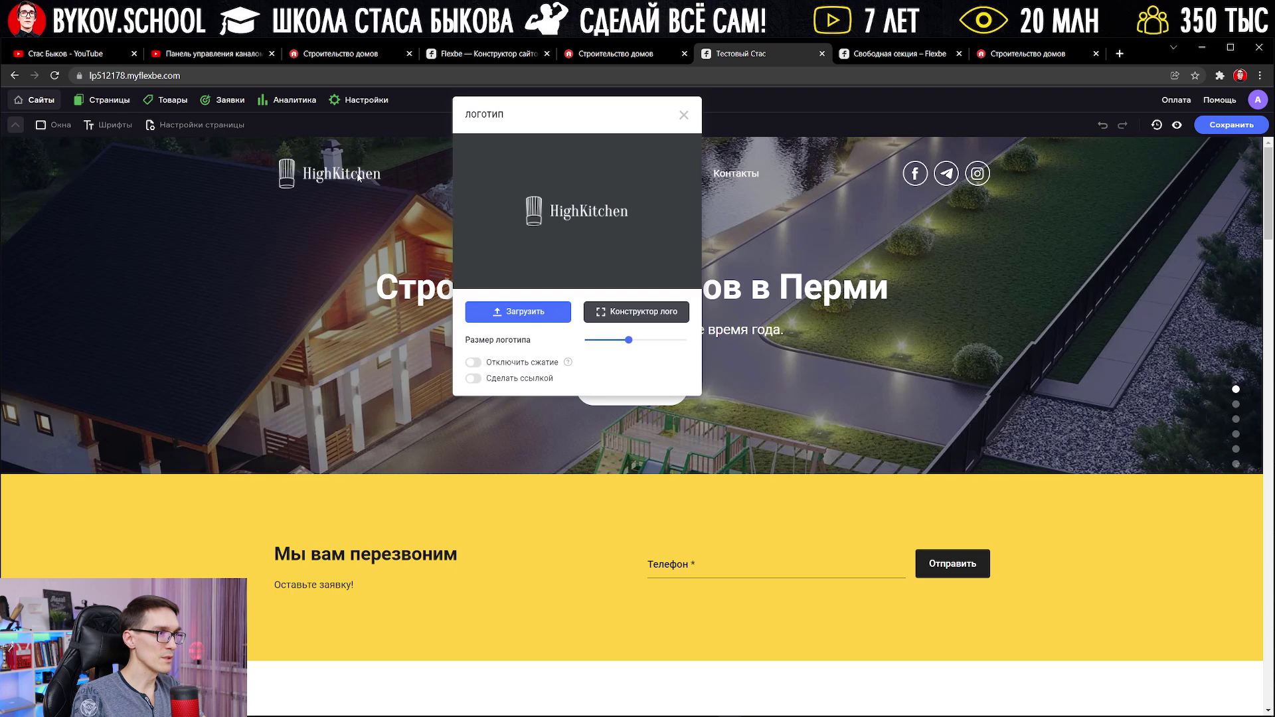
pyautogui.click(631, 316)
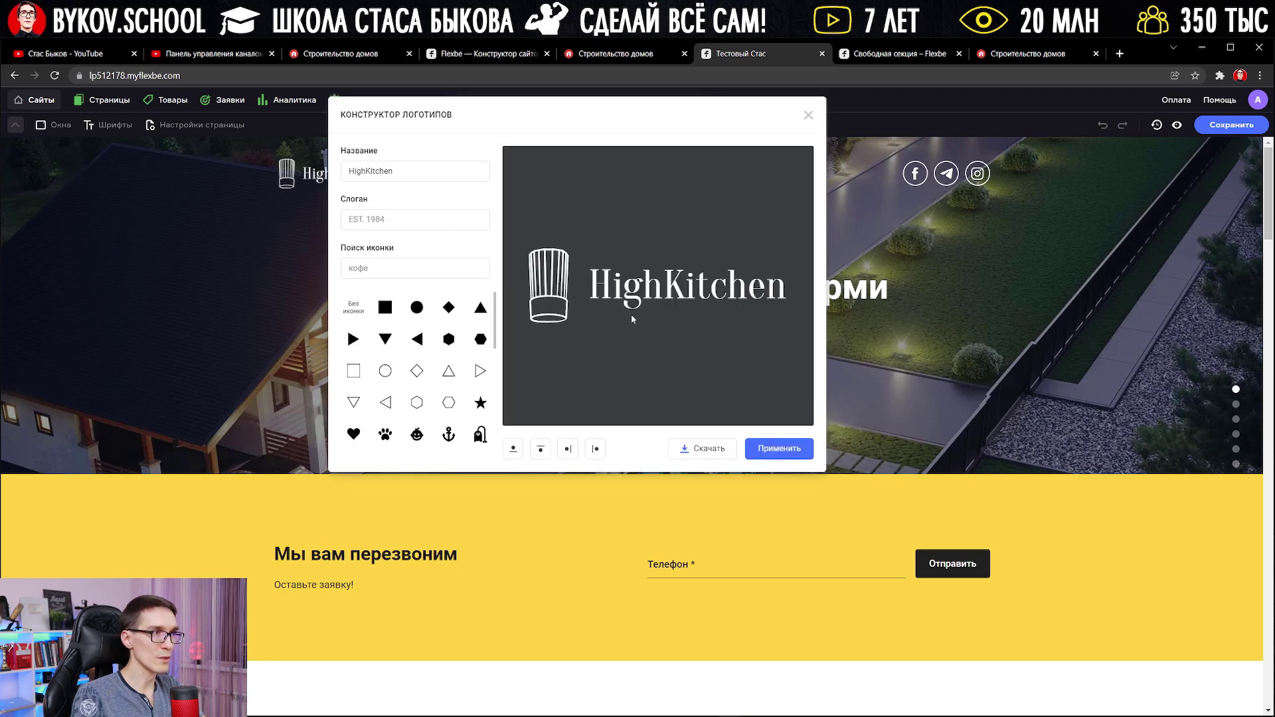
pyautogui.doubleClick(379, 178)
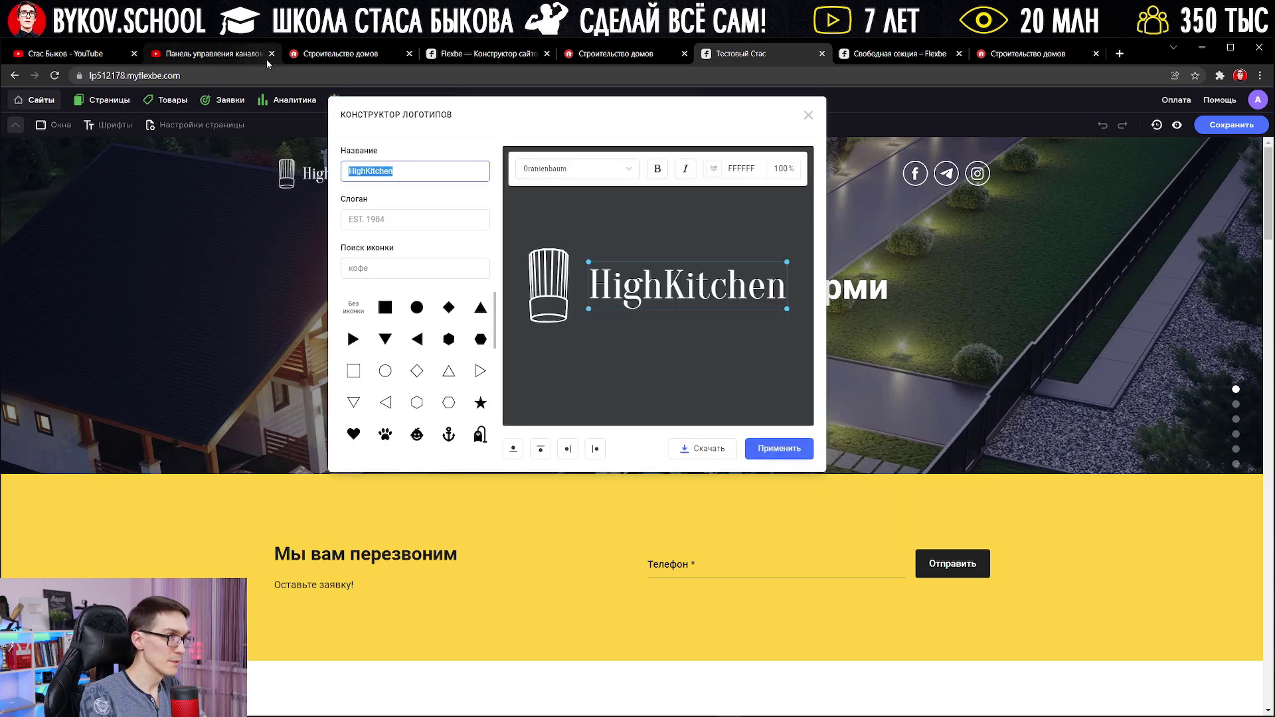
pyautogui.write('Строительство домов')
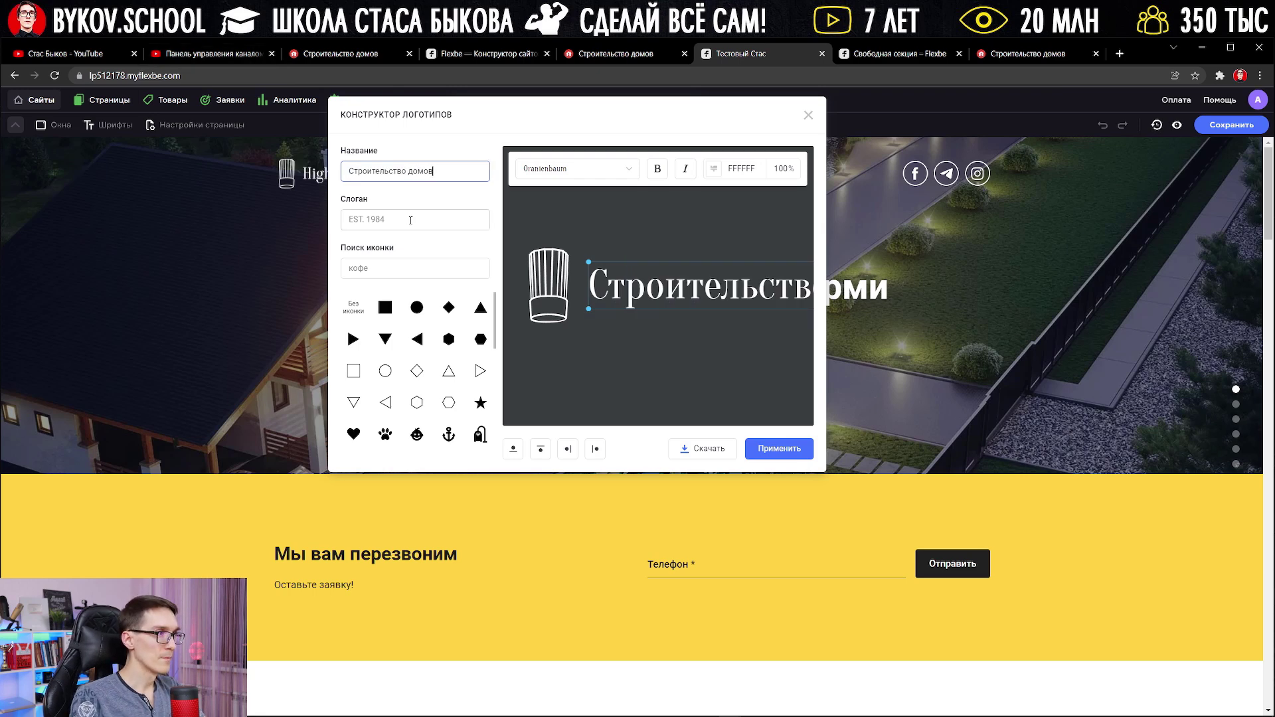
pyautogui.click(410, 220)
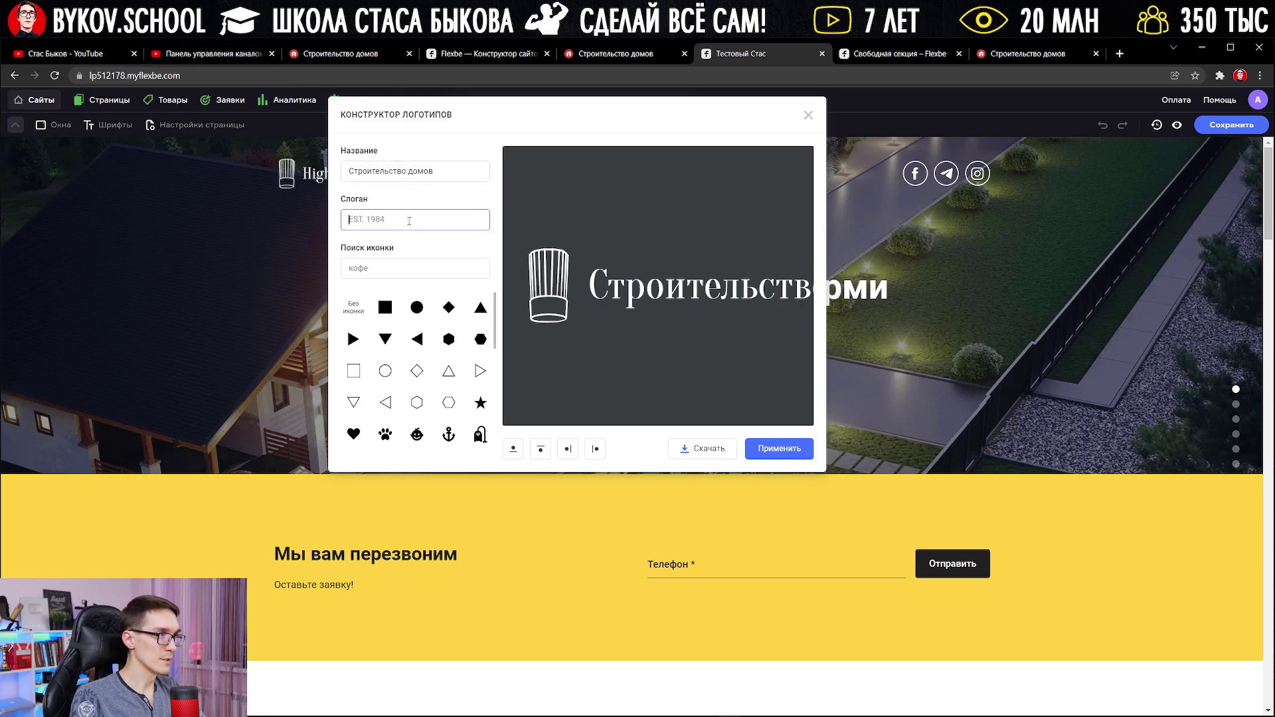
pyautogui.write('проекты')
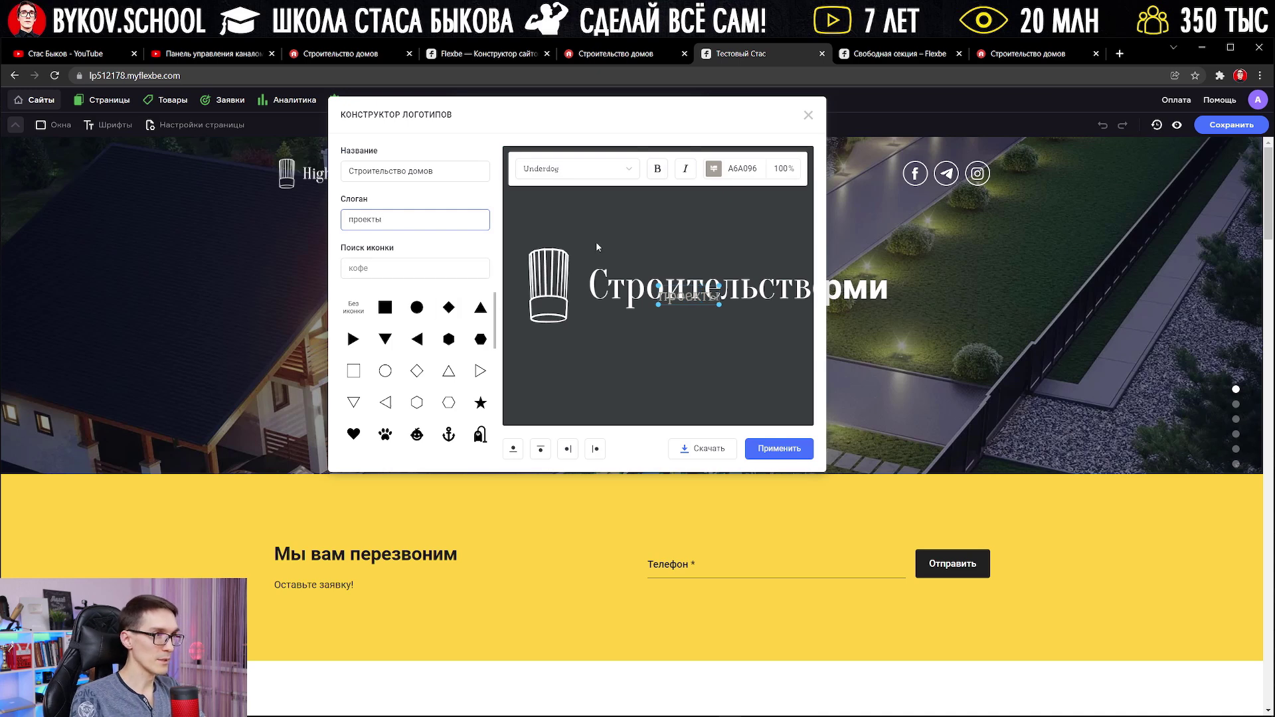
pyautogui.moveTo(691, 303); pyautogui.dragTo(679, 326)
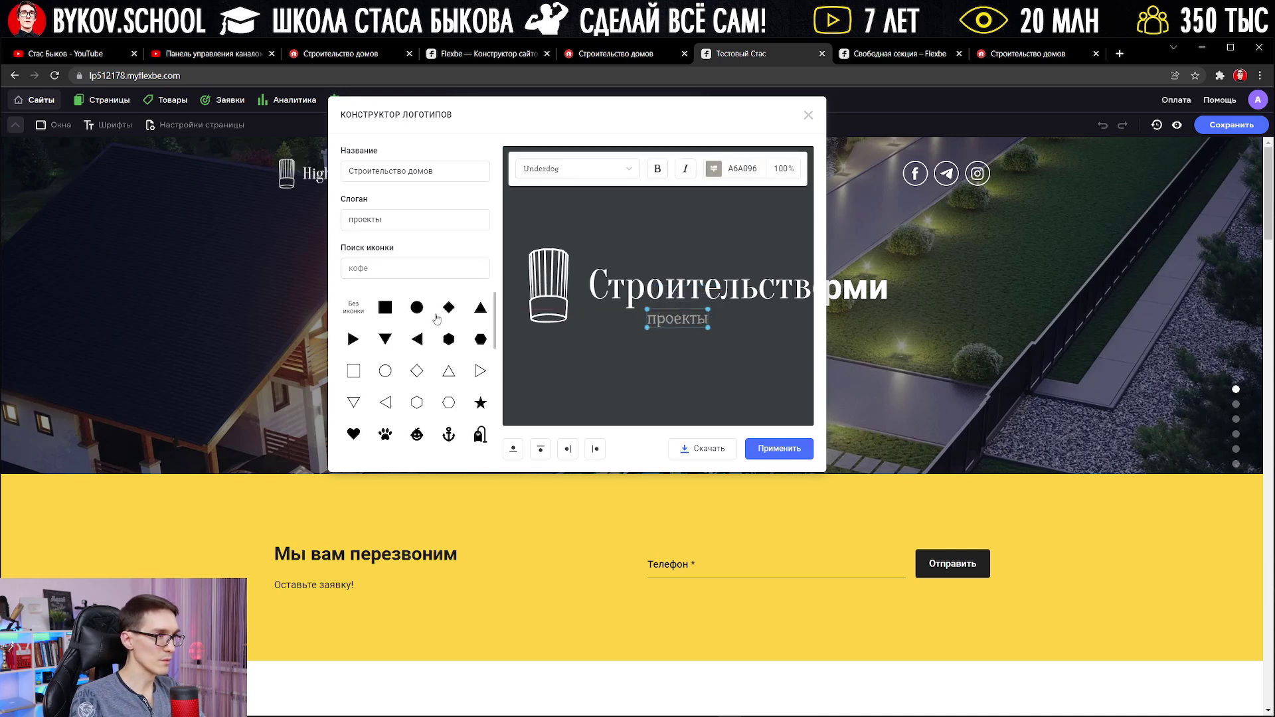
# Search the logo icons for «дом», choose the solid house, and compare logo layouts, settling on the icon above the text.
pyautogui.click(382, 269)
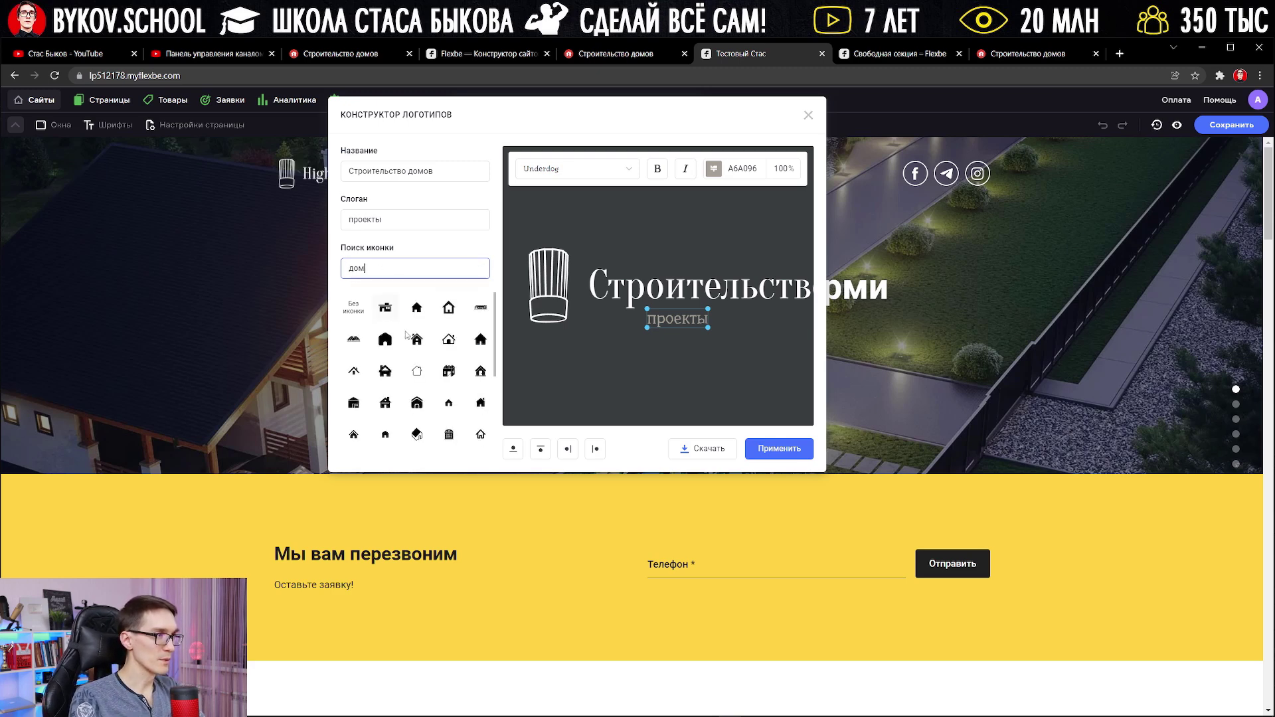
pyautogui.click(387, 339)
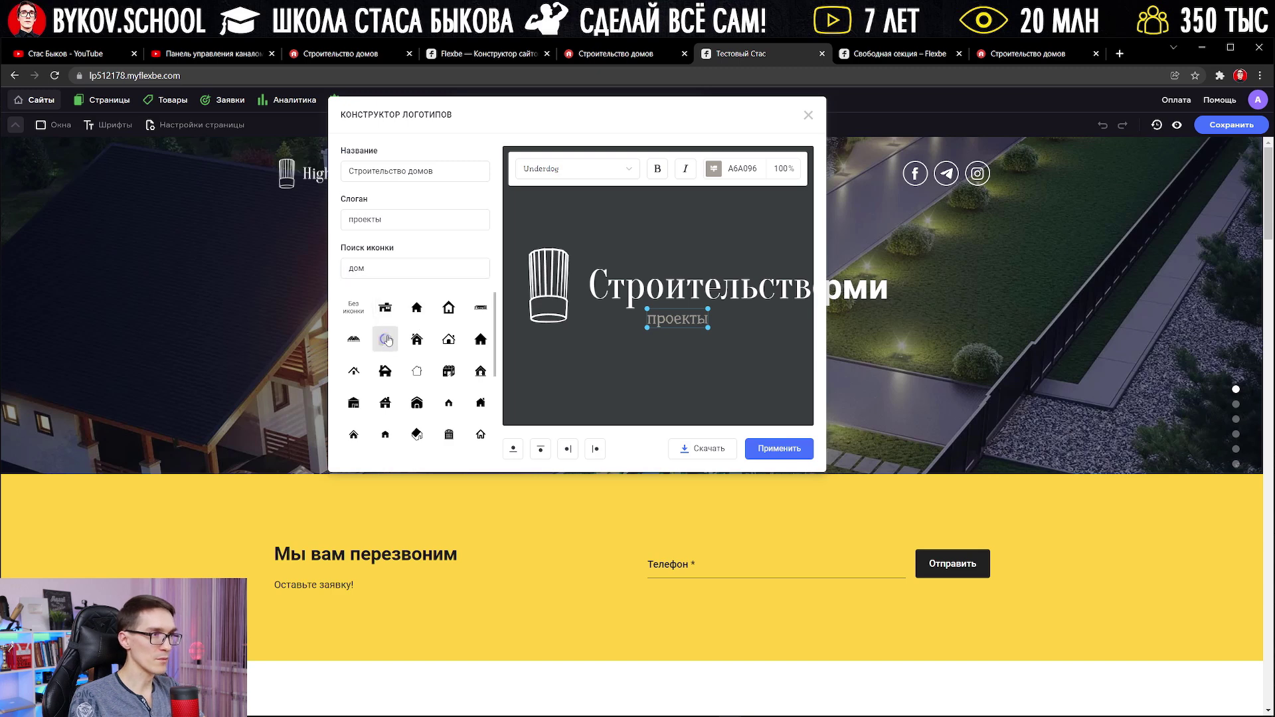
pyautogui.click(545, 457)
pyautogui.click(514, 451)
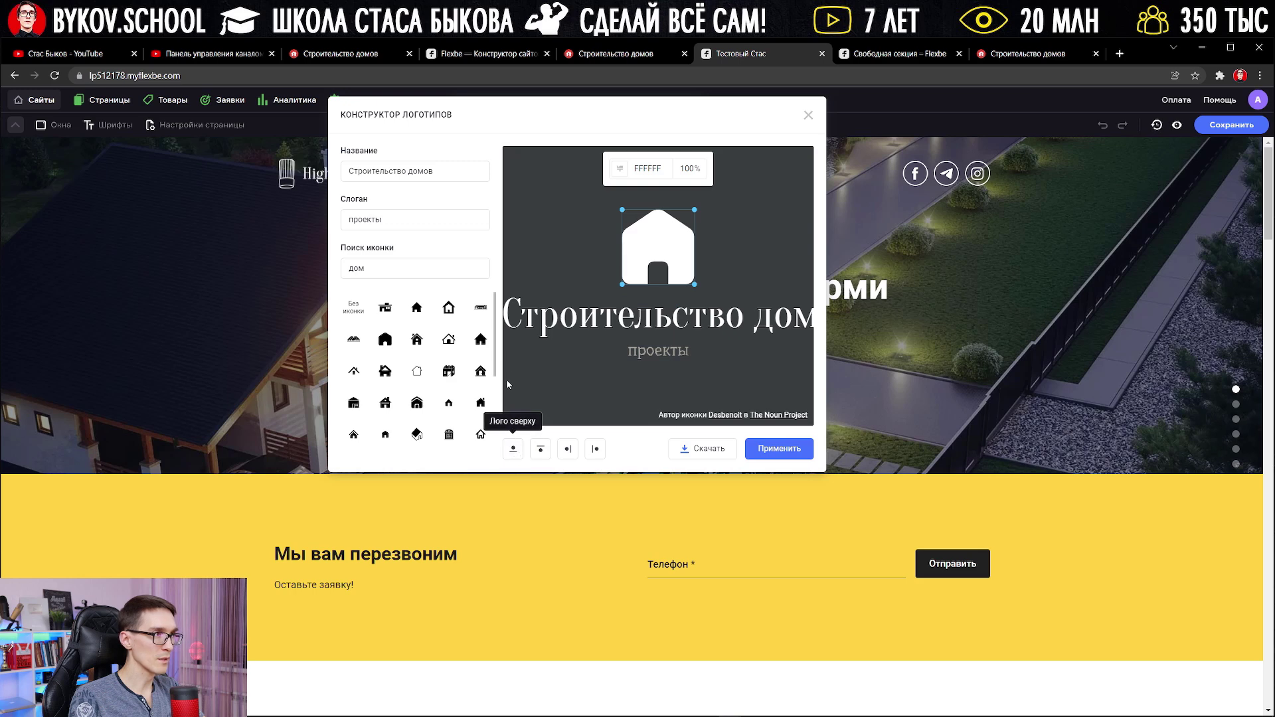
pyautogui.click(568, 449)
pyautogui.click(595, 449)
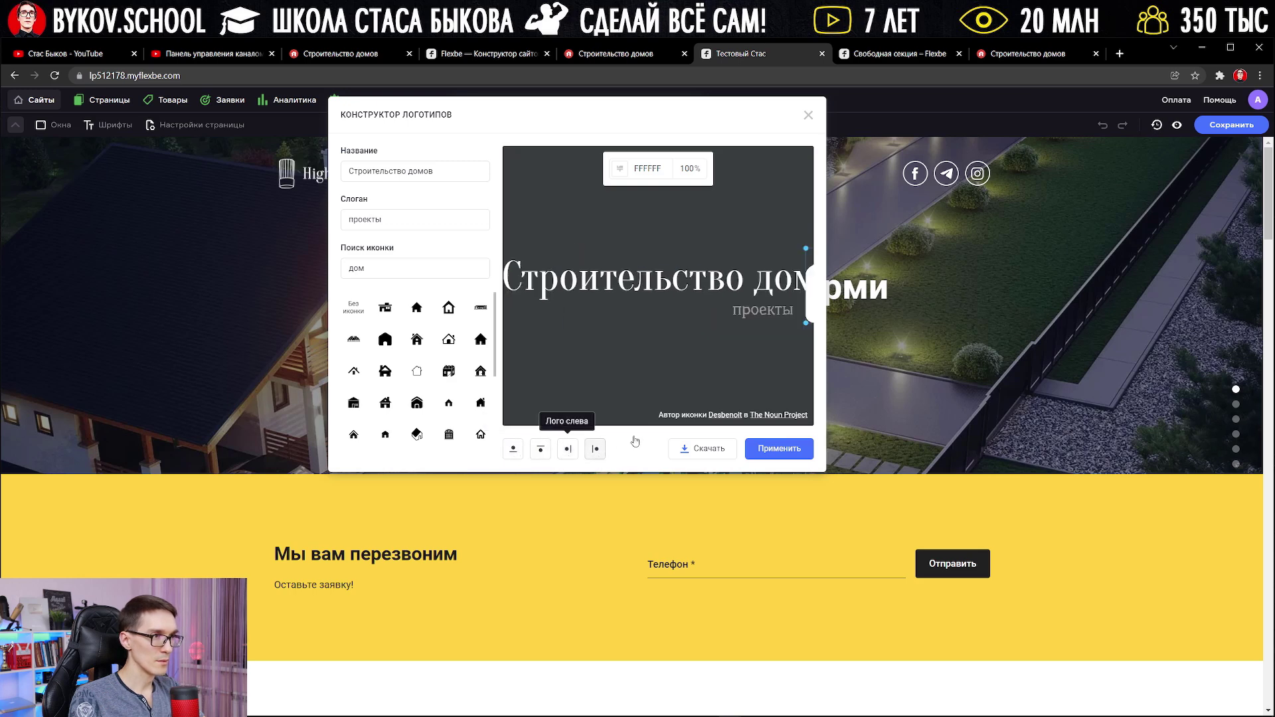
pyautogui.click(532, 457)
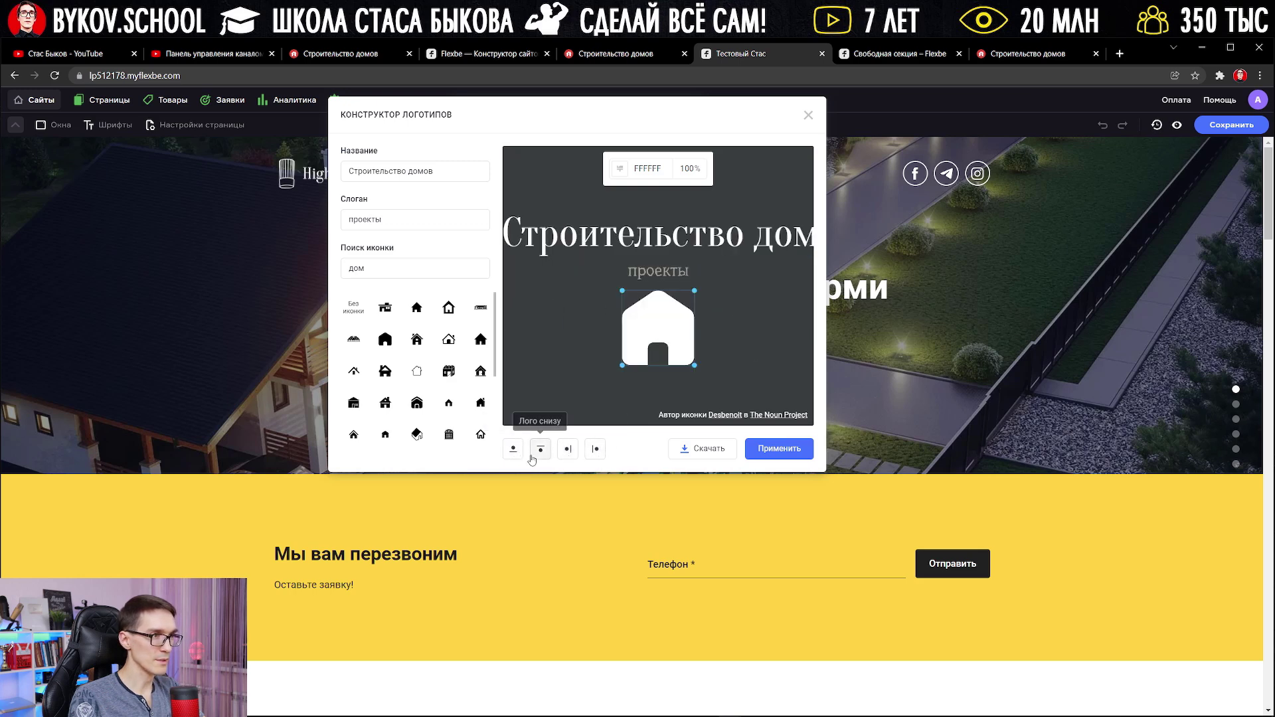
pyautogui.click(511, 453)
# Shrink the logo's name text to fit within the canvas and move the slogan up directly beneath it.
pyautogui.click(575, 324)
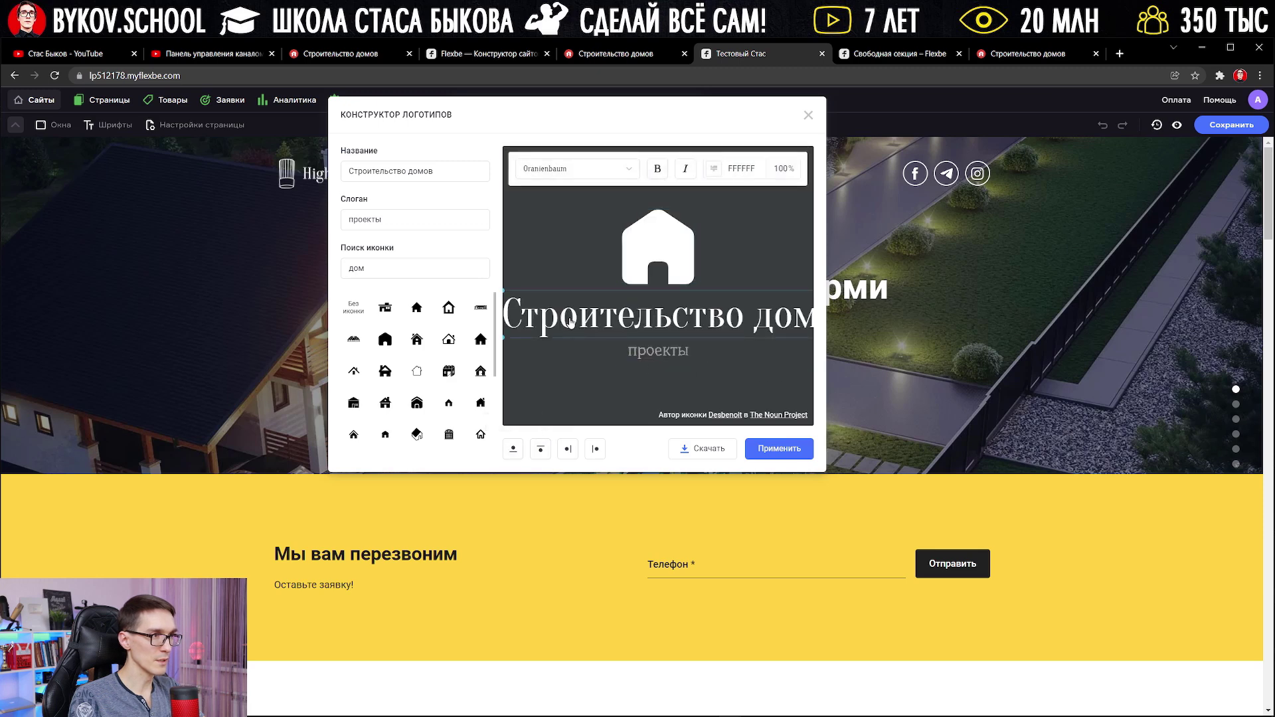
pyautogui.moveTo(503, 336); pyautogui.dragTo(643, 300)
pyautogui.moveTo(662, 355); pyautogui.dragTo(685, 316)
pyautogui.click(686, 315)
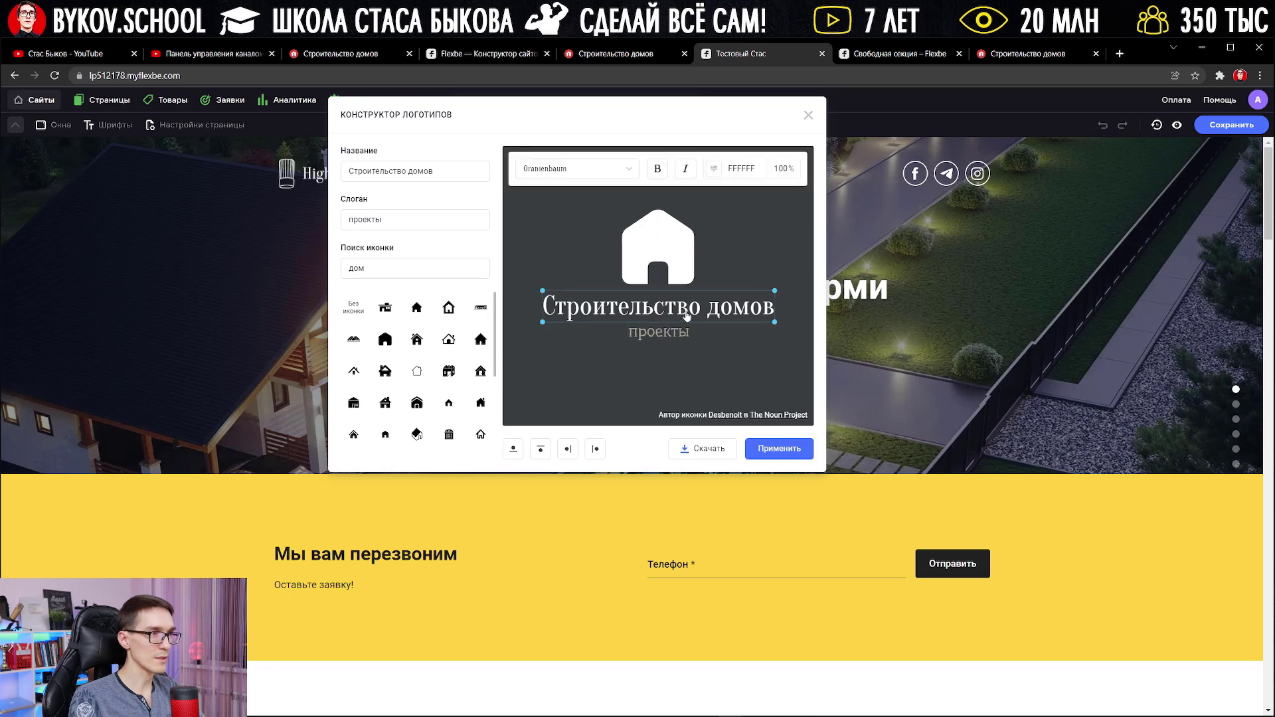
# Try Arial and Ubuntu for the logo's name, settle on the Oswald font, and centre the name under the house icon.
pyautogui.click(617, 170)
pyautogui.scroll(5, 566, 259)
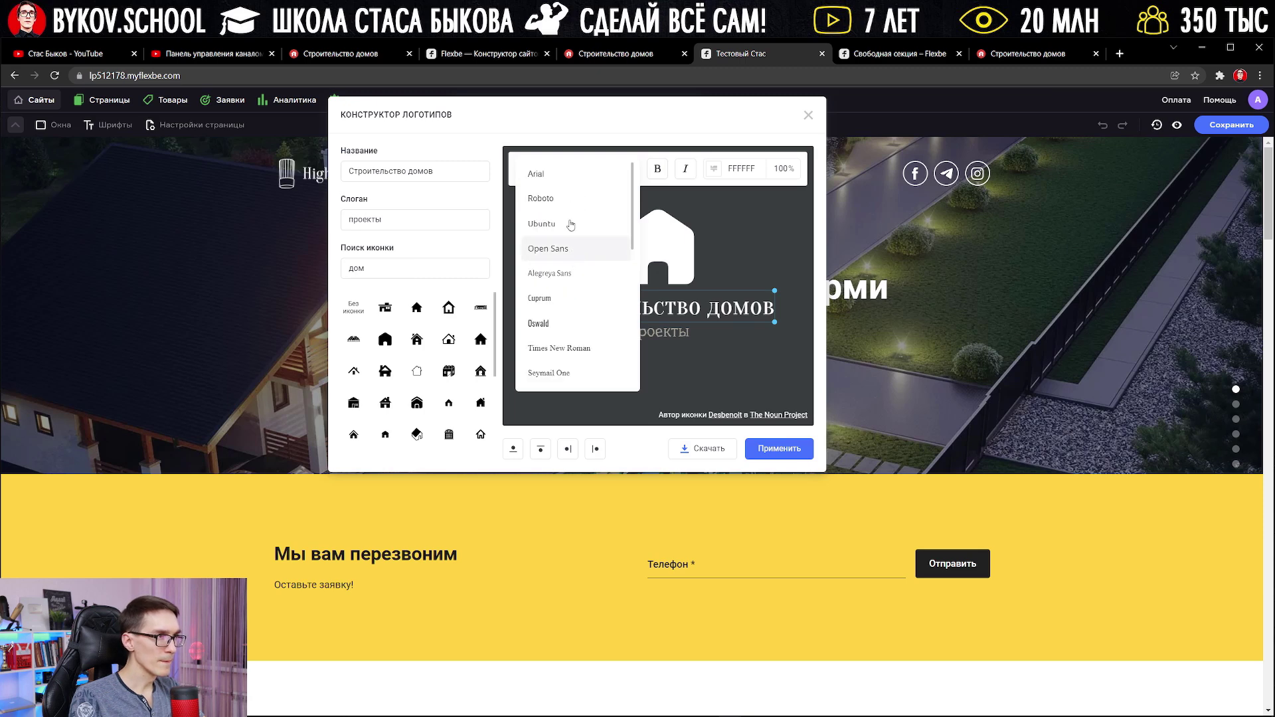
pyautogui.click(559, 174)
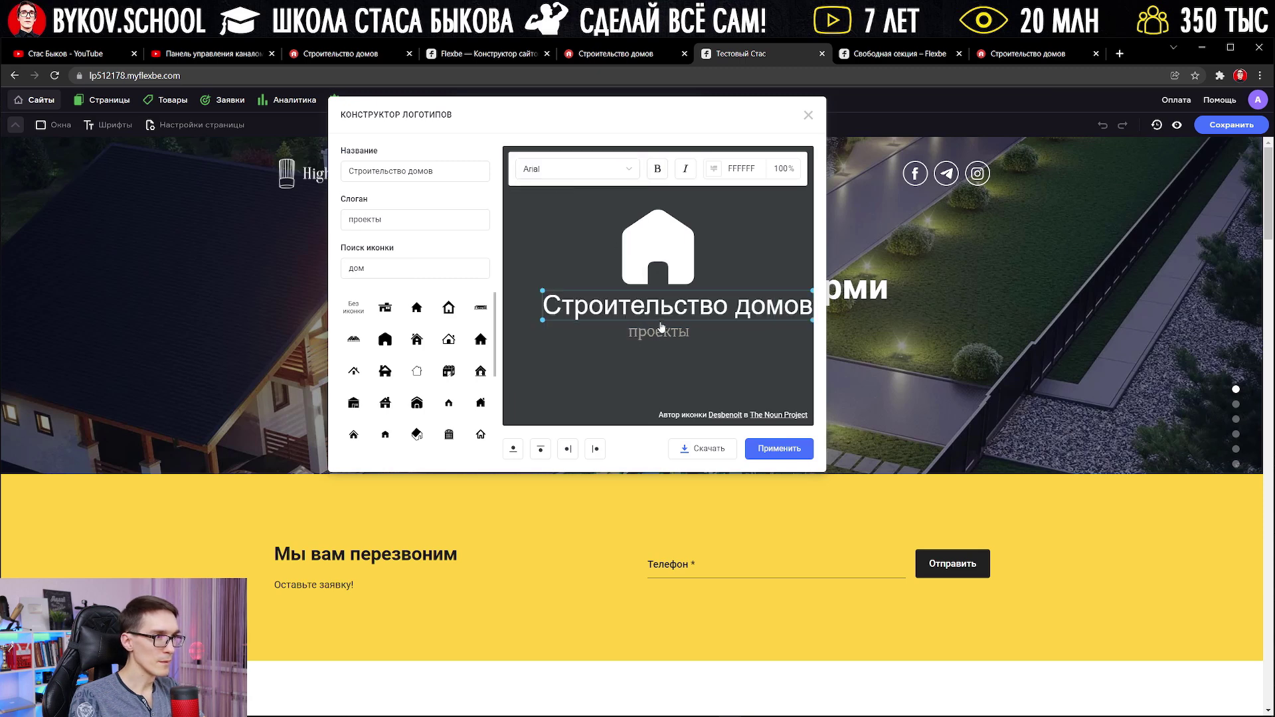
pyautogui.click(573, 175)
pyautogui.click(560, 229)
pyautogui.click(571, 170)
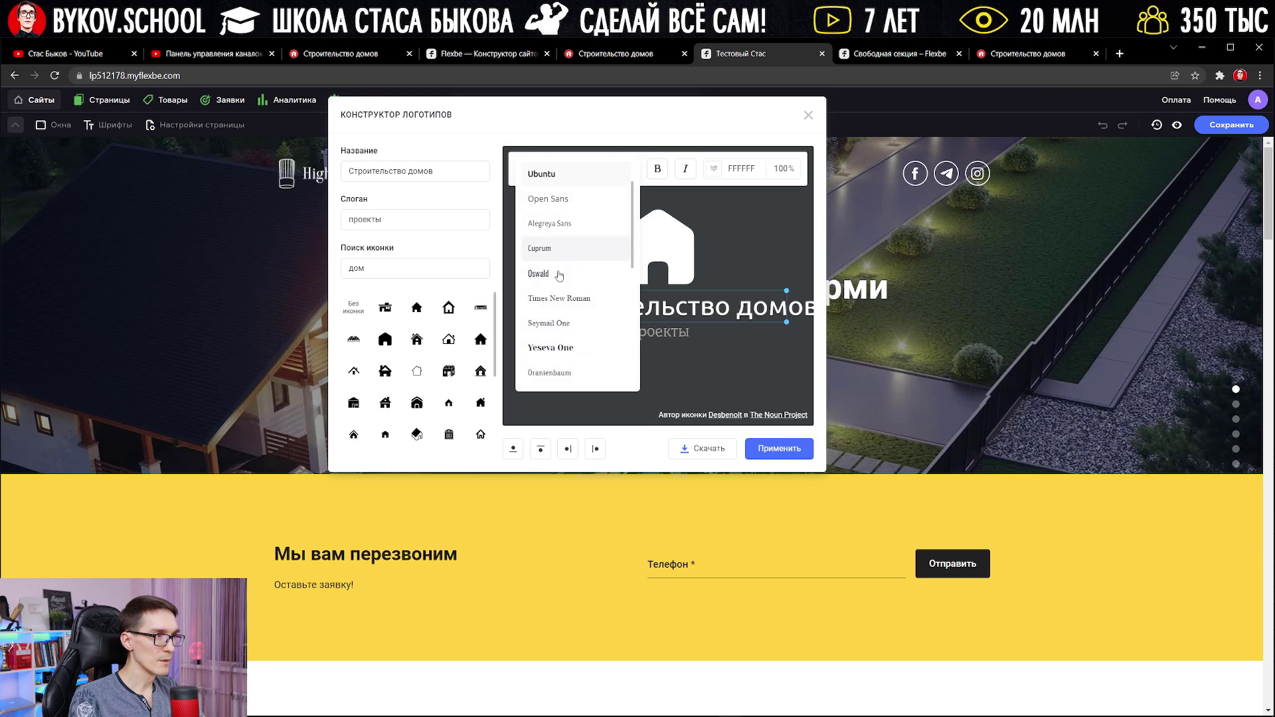
pyautogui.click(559, 281)
pyautogui.moveTo(618, 312); pyautogui.dragTo(638, 302)
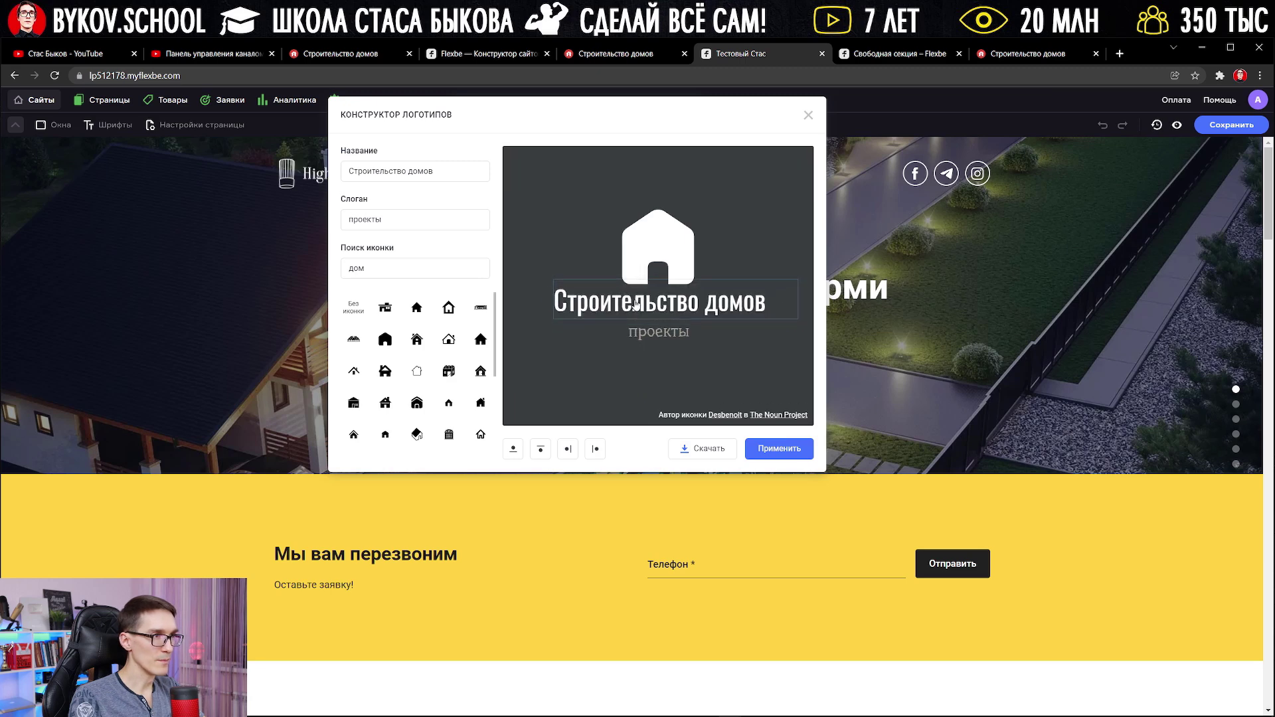
# Set the logo slogan's font to Oswald and move the slogan closer under the name.
pyautogui.click(656, 334)
pyautogui.click(571, 170)
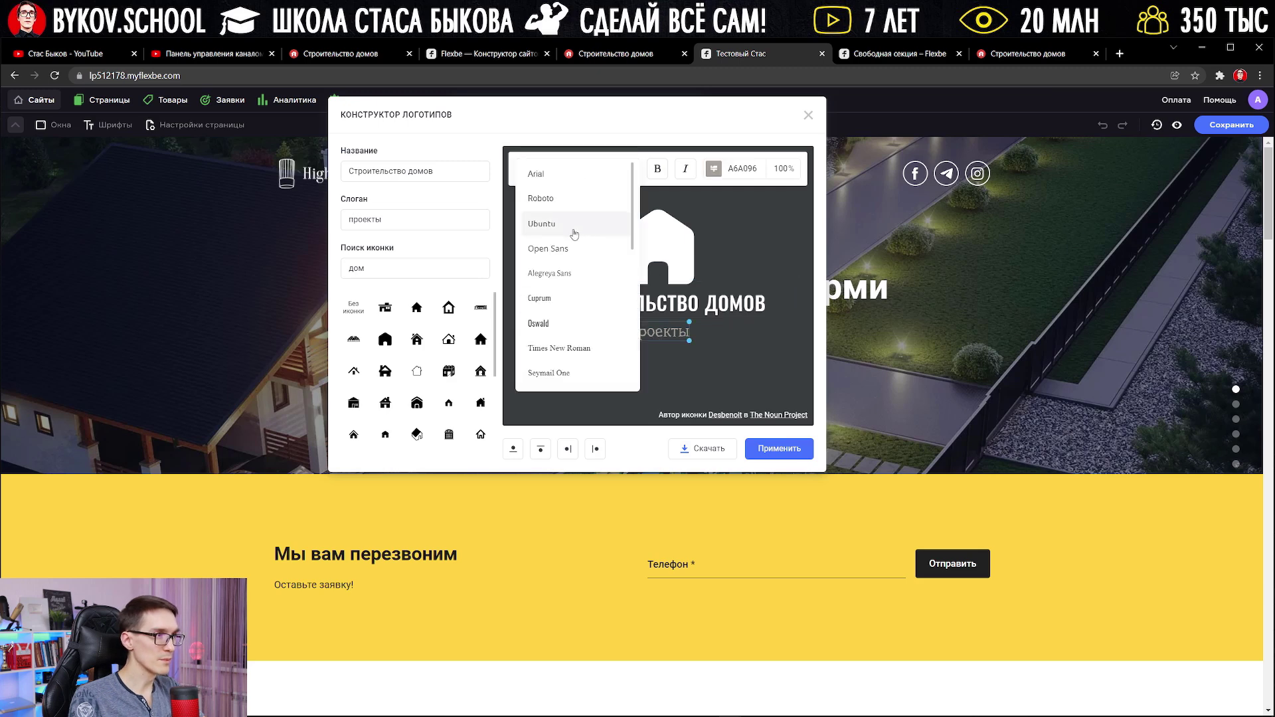
pyautogui.click(560, 324)
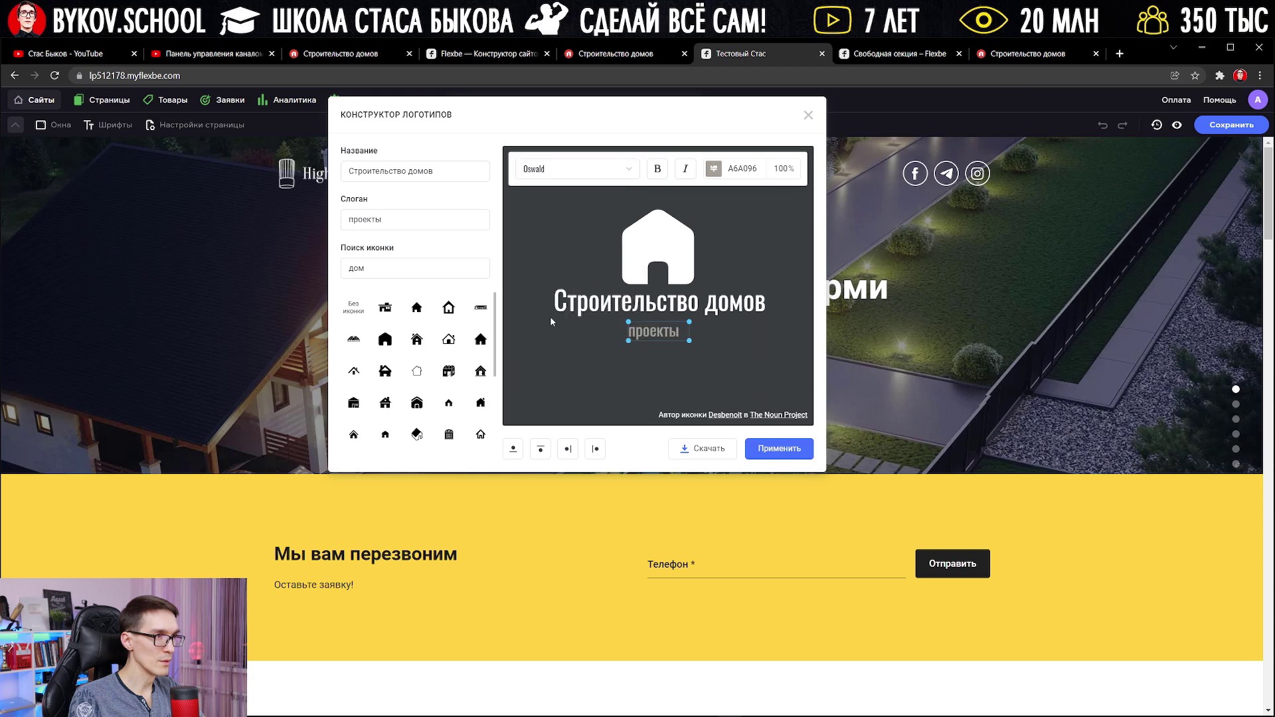
pyautogui.moveTo(663, 342); pyautogui.dragTo(656, 333)
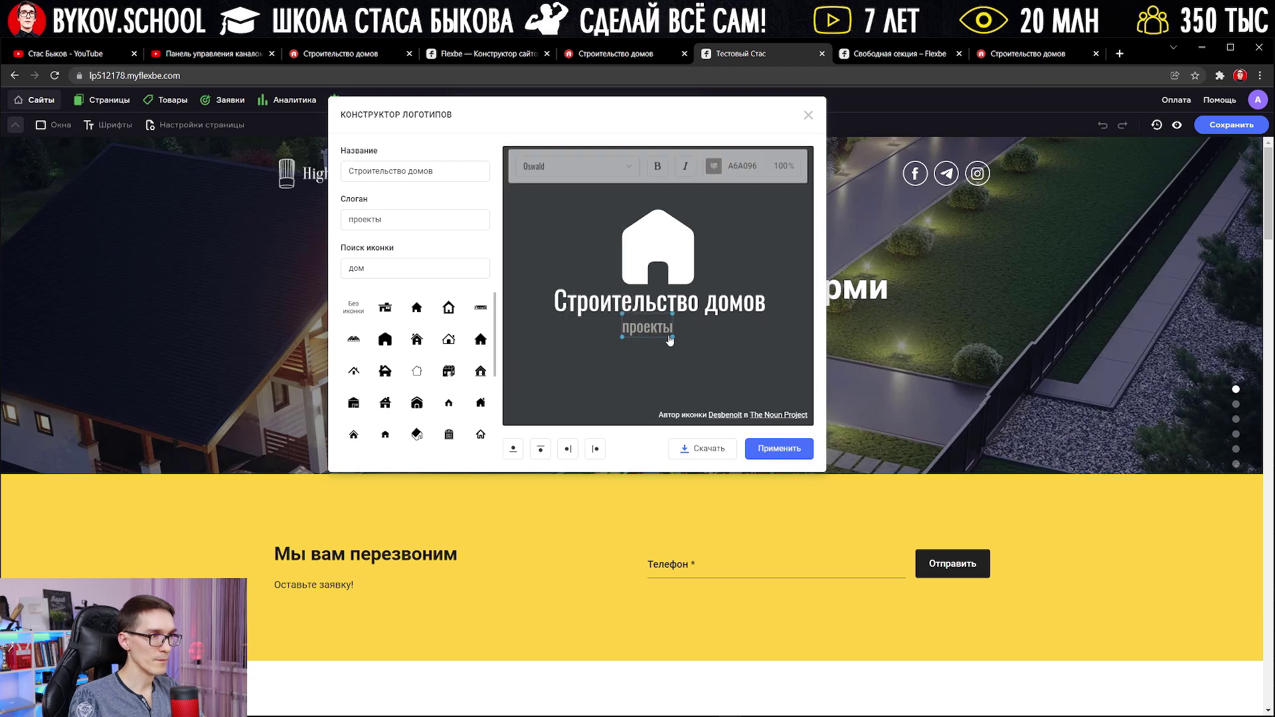
# Extend the logo slogan to «проекты домов» and realign the logo with the icon above the text.
pyautogui.click(399, 220)
pyautogui.write('домов')
pyautogui.moveTo(654, 340); pyautogui.dragTo(628, 366)
pyautogui.click(541, 454)
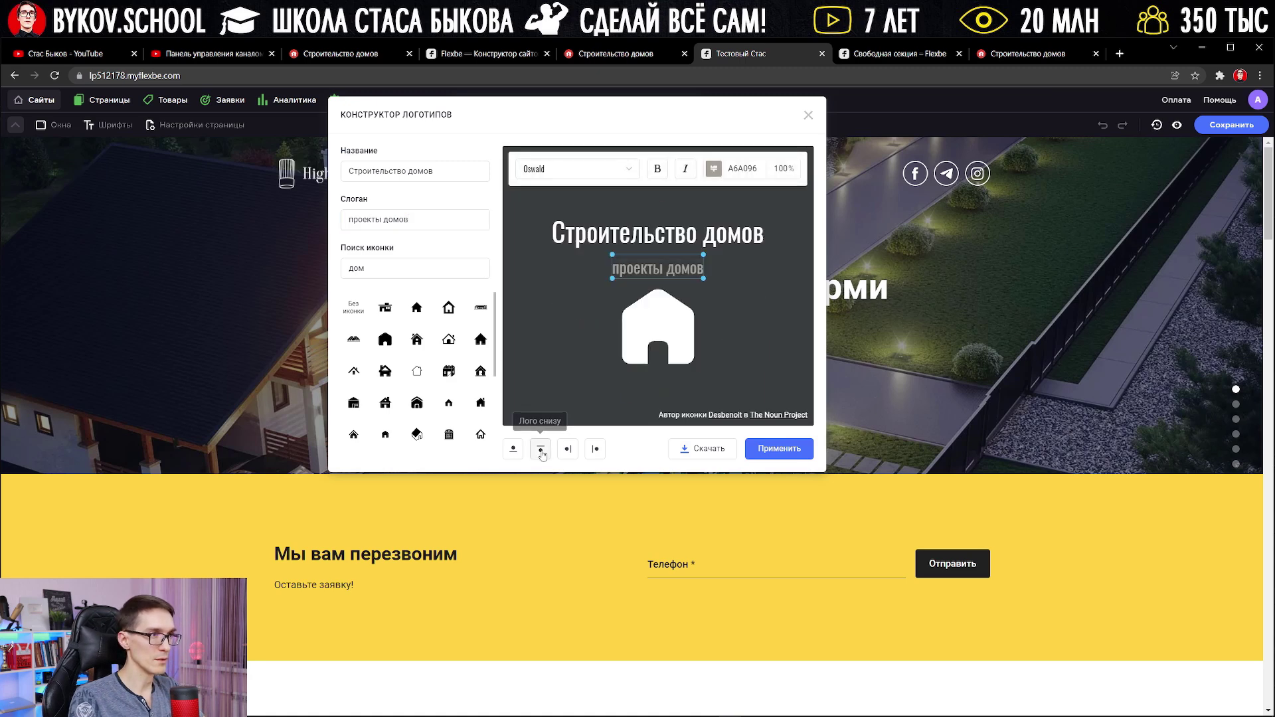
pyautogui.click(521, 456)
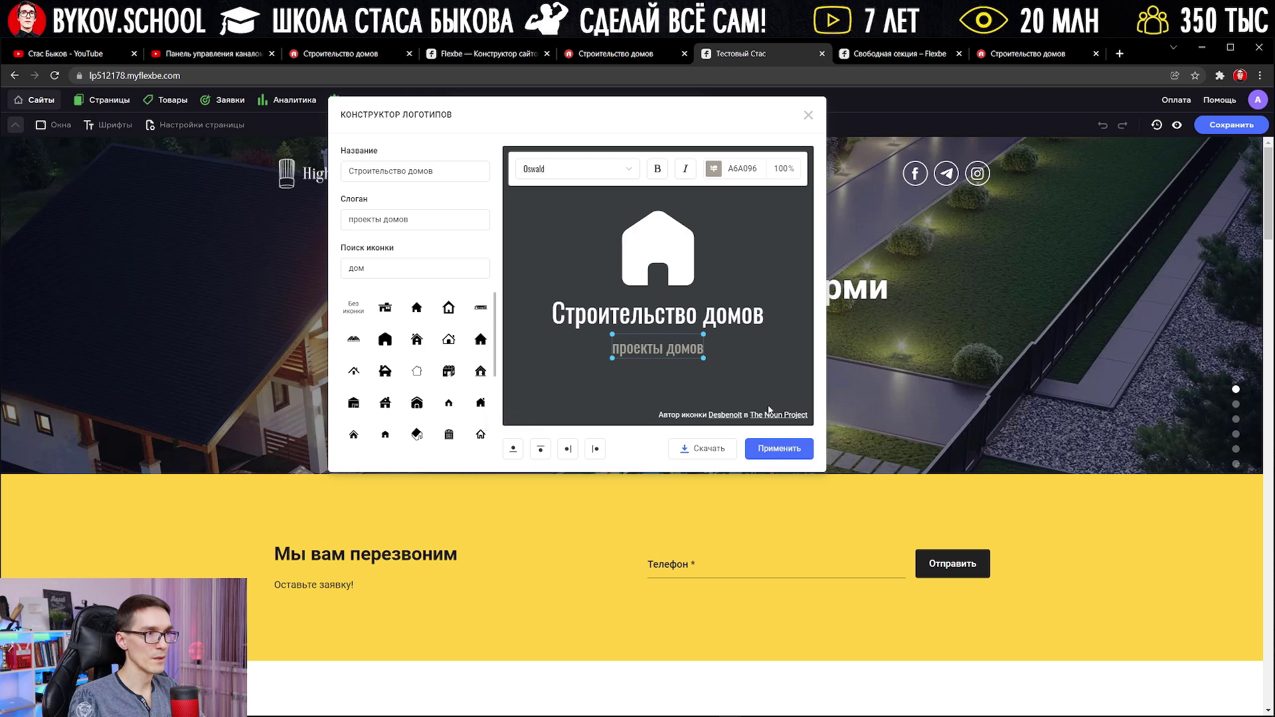
# Apply the finished logo to the site header and save the page.
pyautogui.click(784, 456)
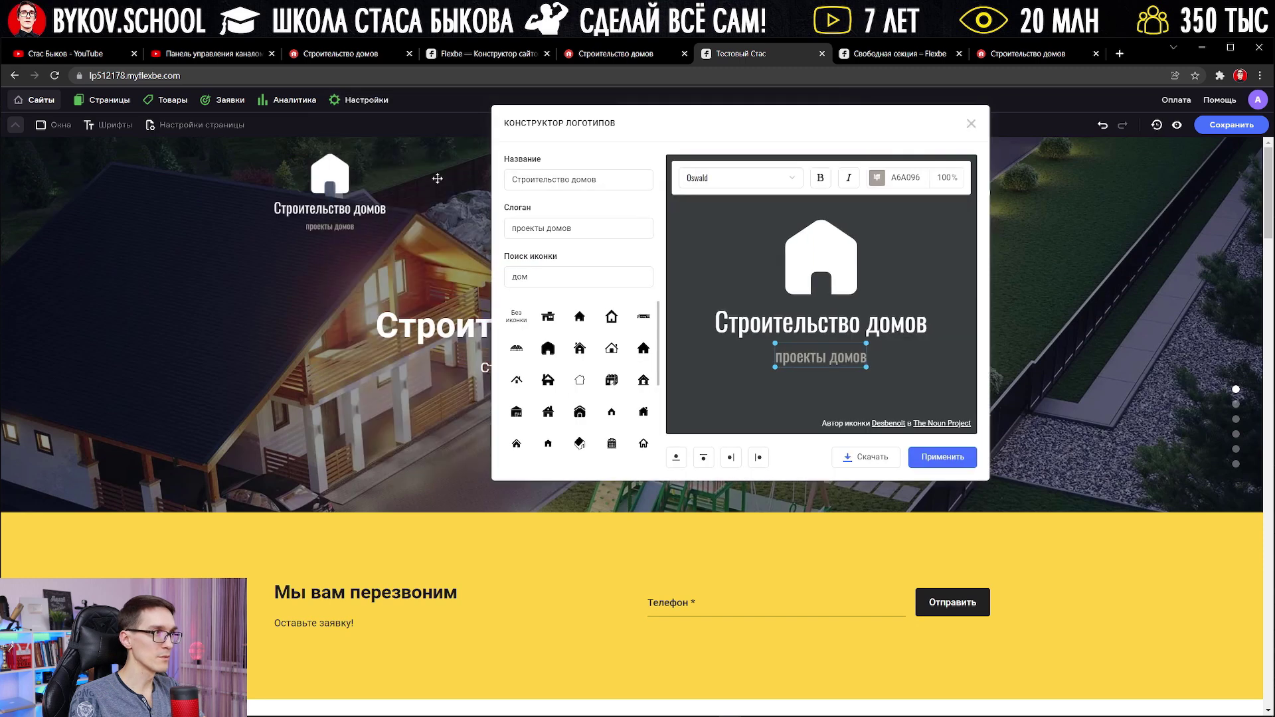
pyautogui.click(970, 124)
pyautogui.click(846, 123)
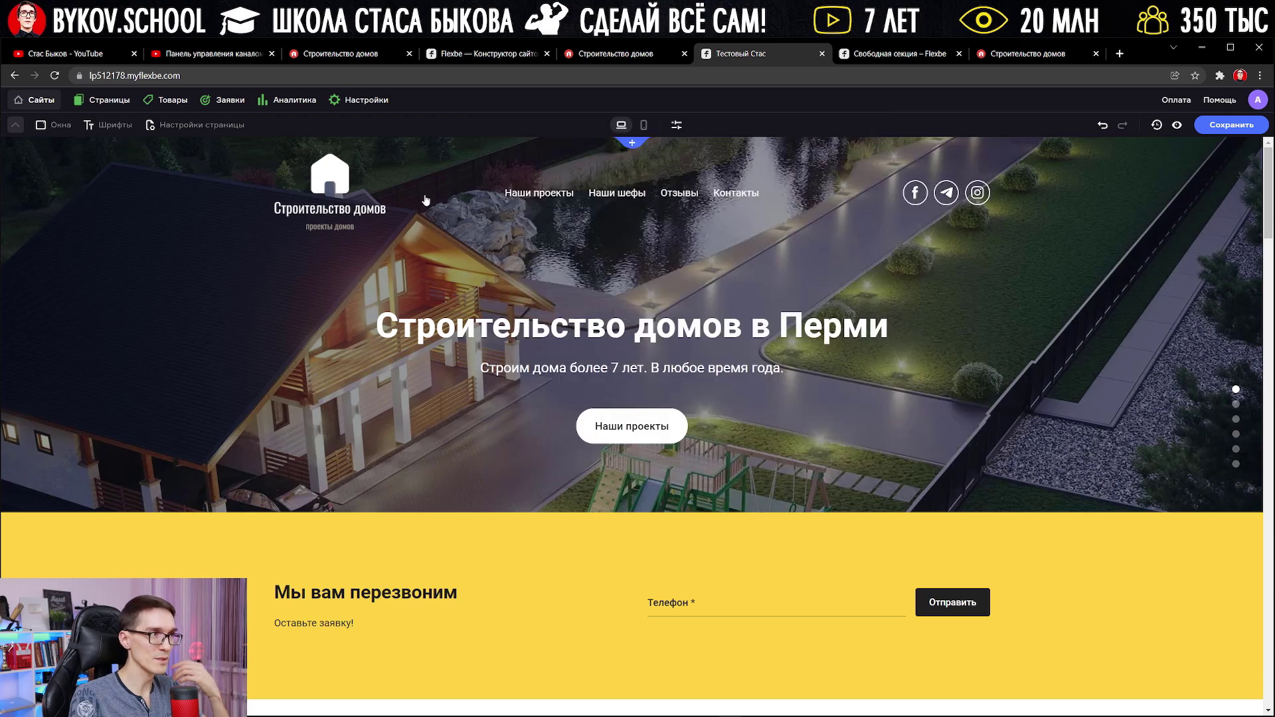
pyautogui.scroll(-1, 293, 325)
pyautogui.scroll(1, 292, 325)
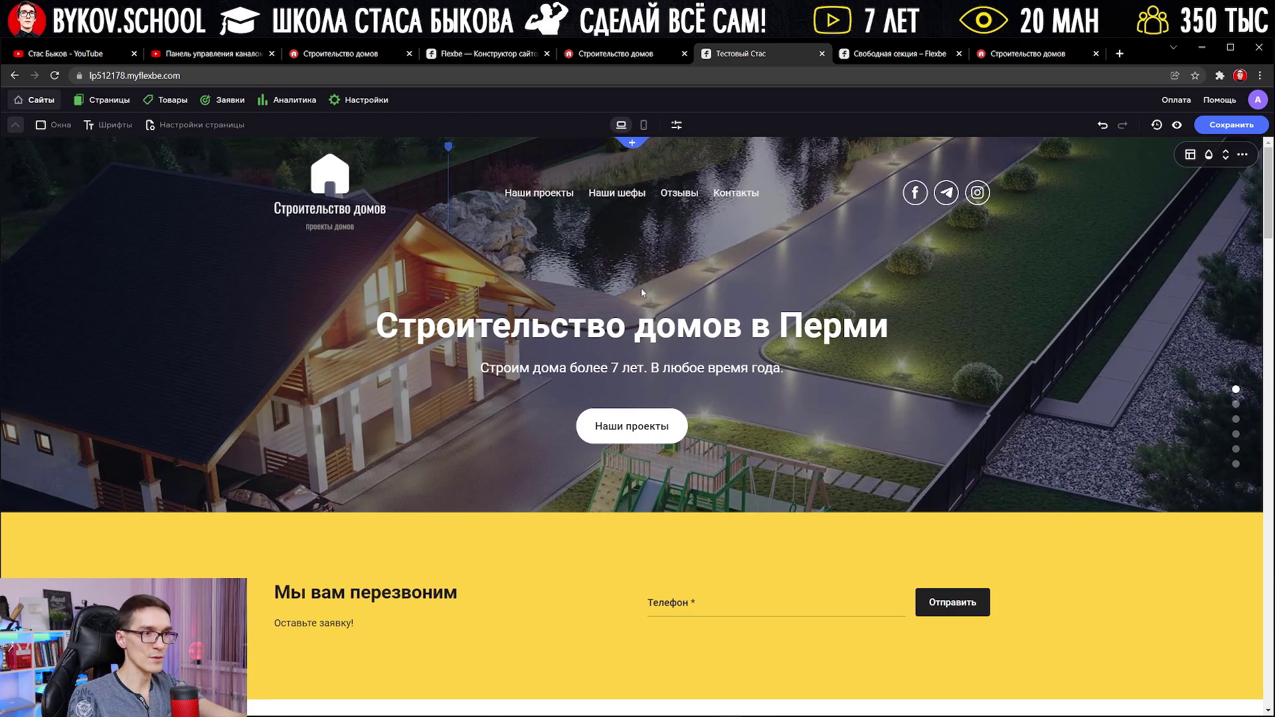
pyautogui.click(1230, 126)
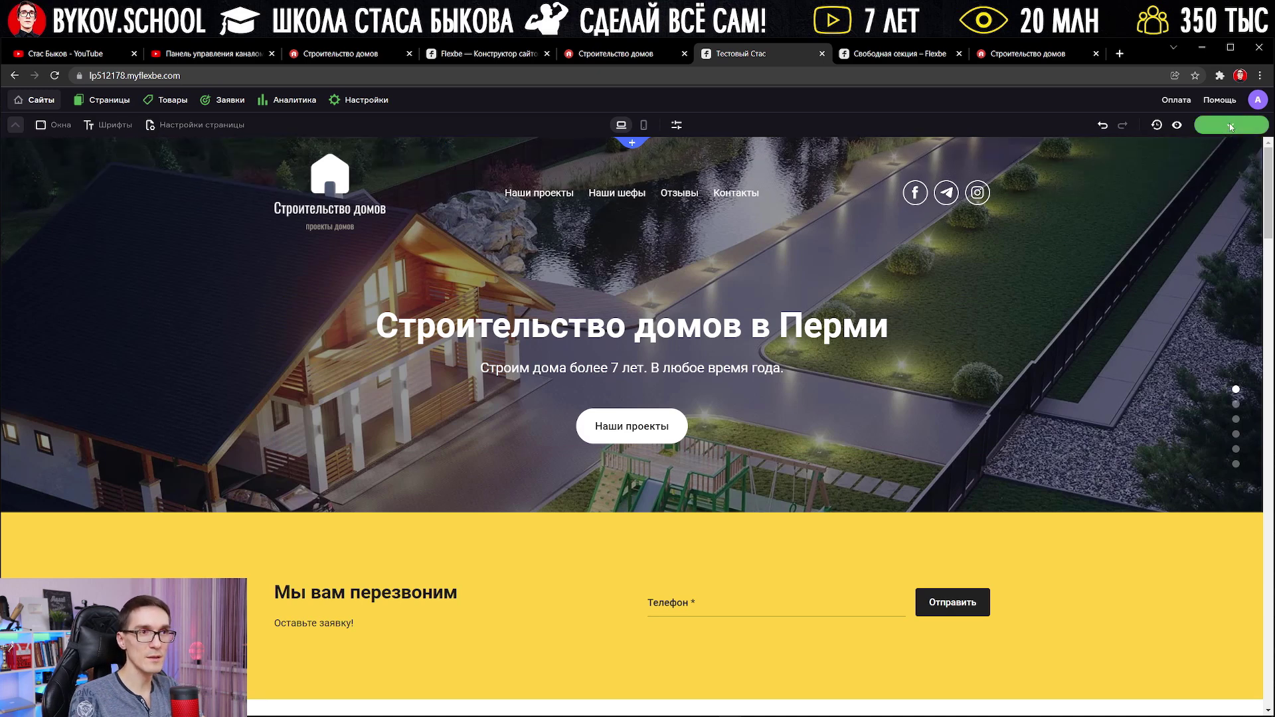
# Preview the live site, look through its sections and test the «Наши проекты» button.
pyautogui.click(1176, 126)
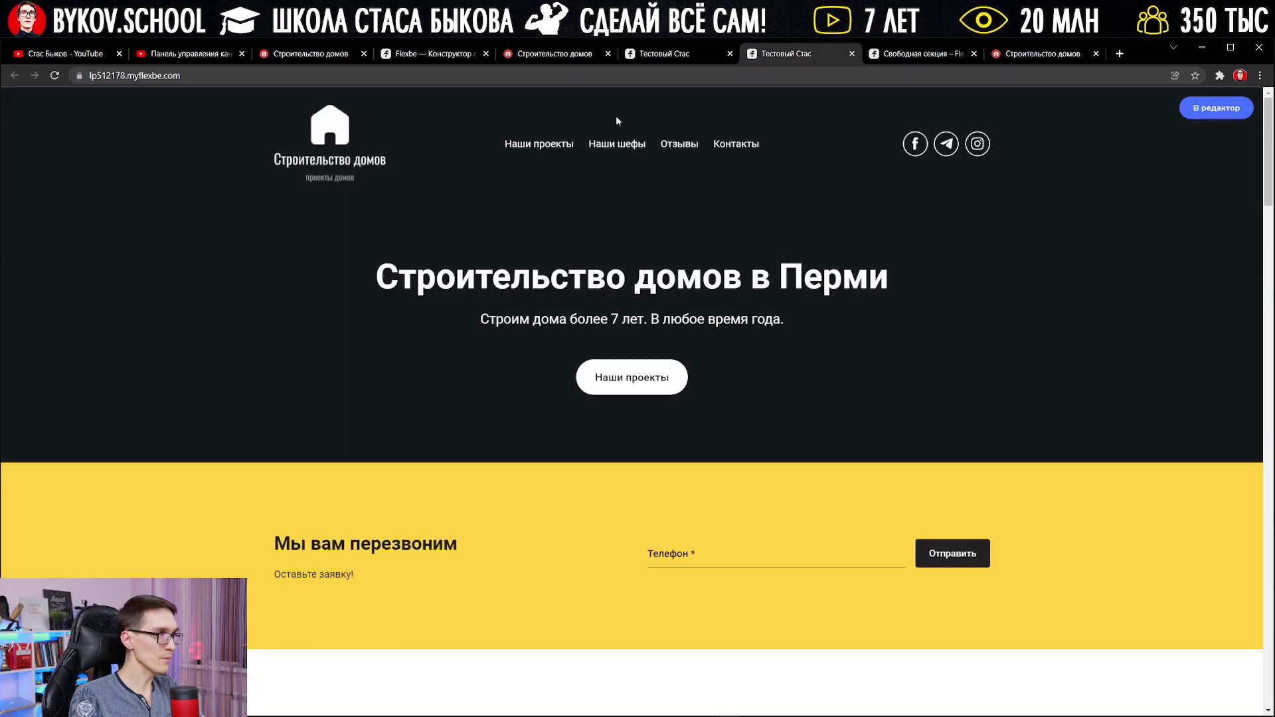
pyautogui.click(365, 75)
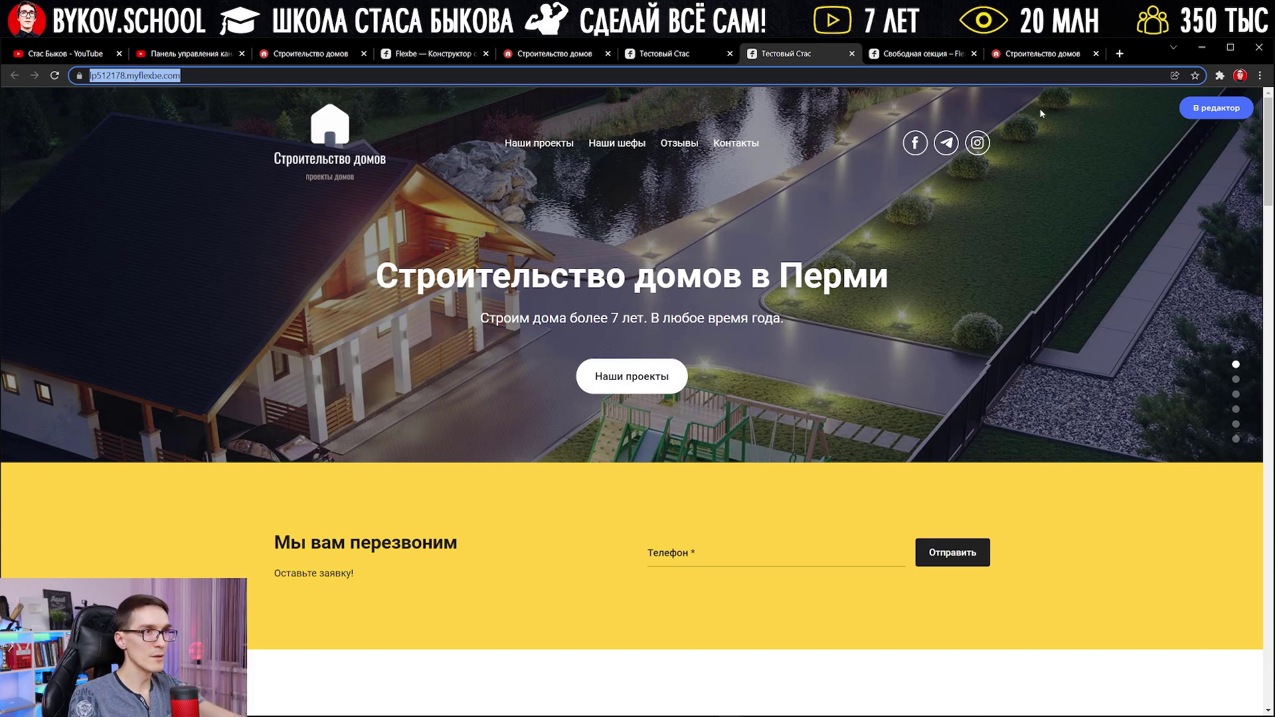
pyautogui.scroll(-10, 949, 297)
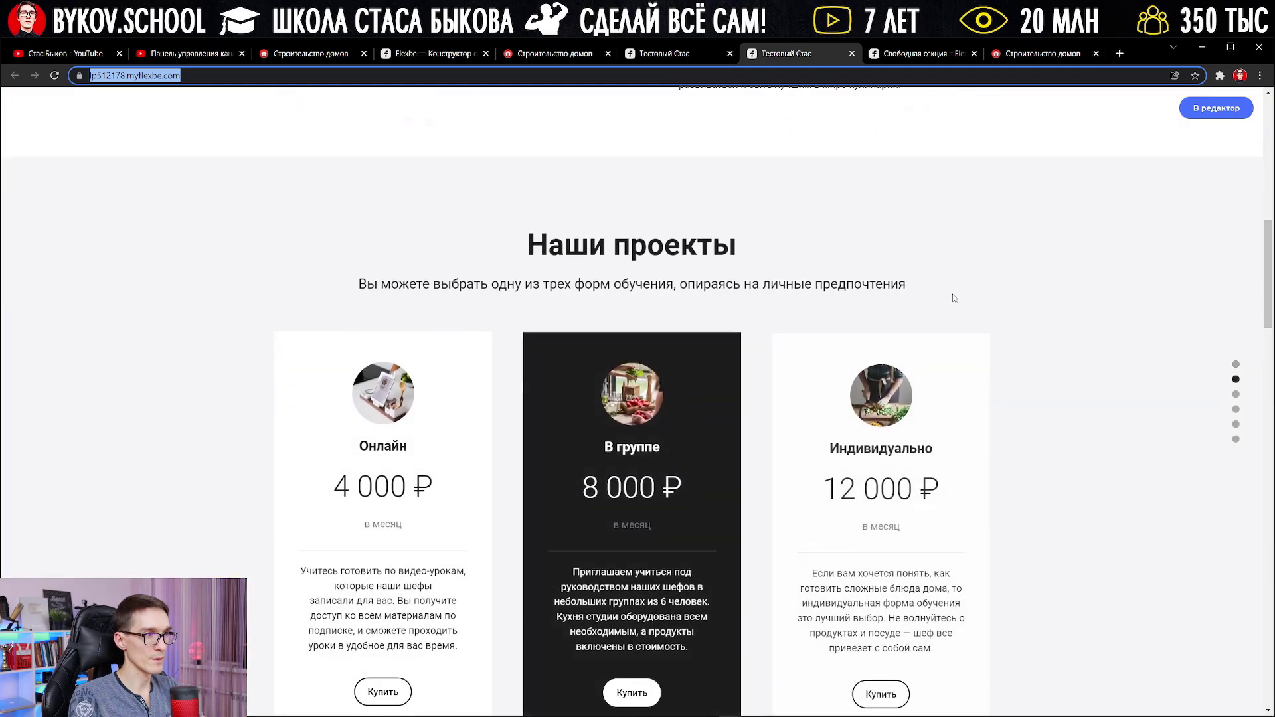
pyautogui.scroll(10, 954, 298)
pyautogui.click(665, 376)
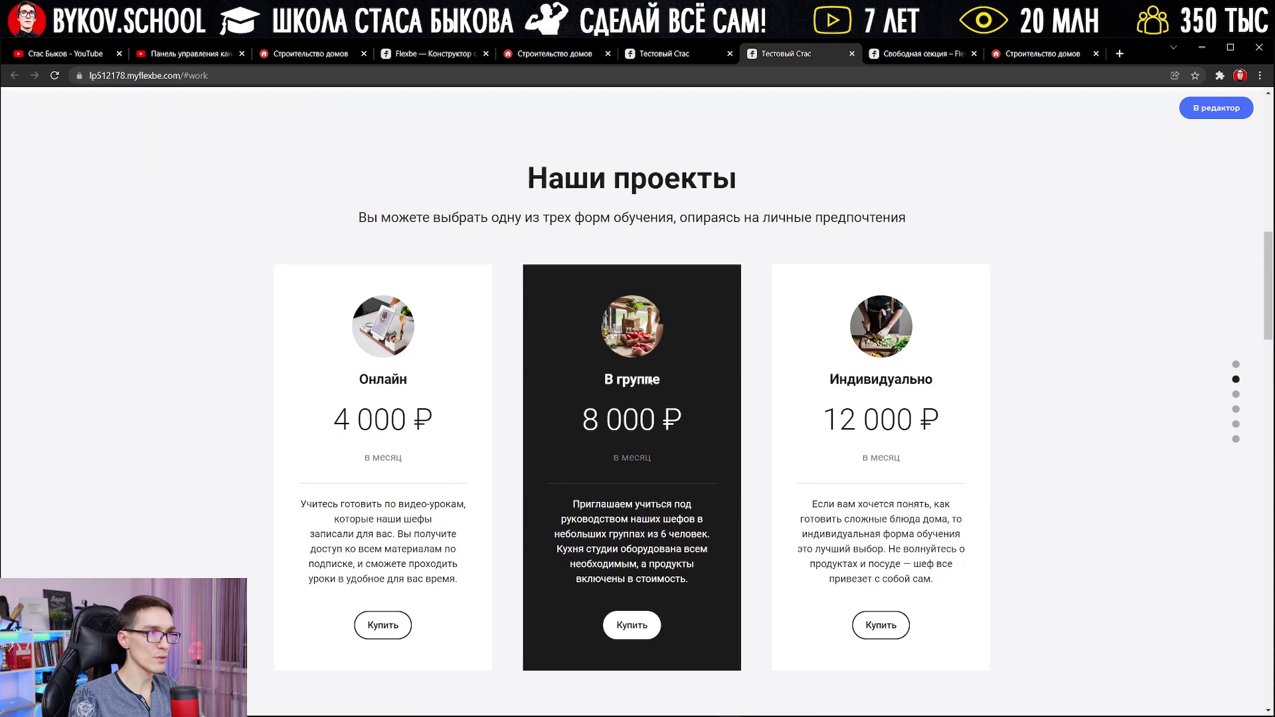
pyautogui.scroll(10, 650, 380)
# Submit a test phone number through the site's callback form and open the «Заявки» list in the editor.
pyautogui.tripleClick(296, 540)
pyautogui.click(671, 553)
pyautogui.write('8912')
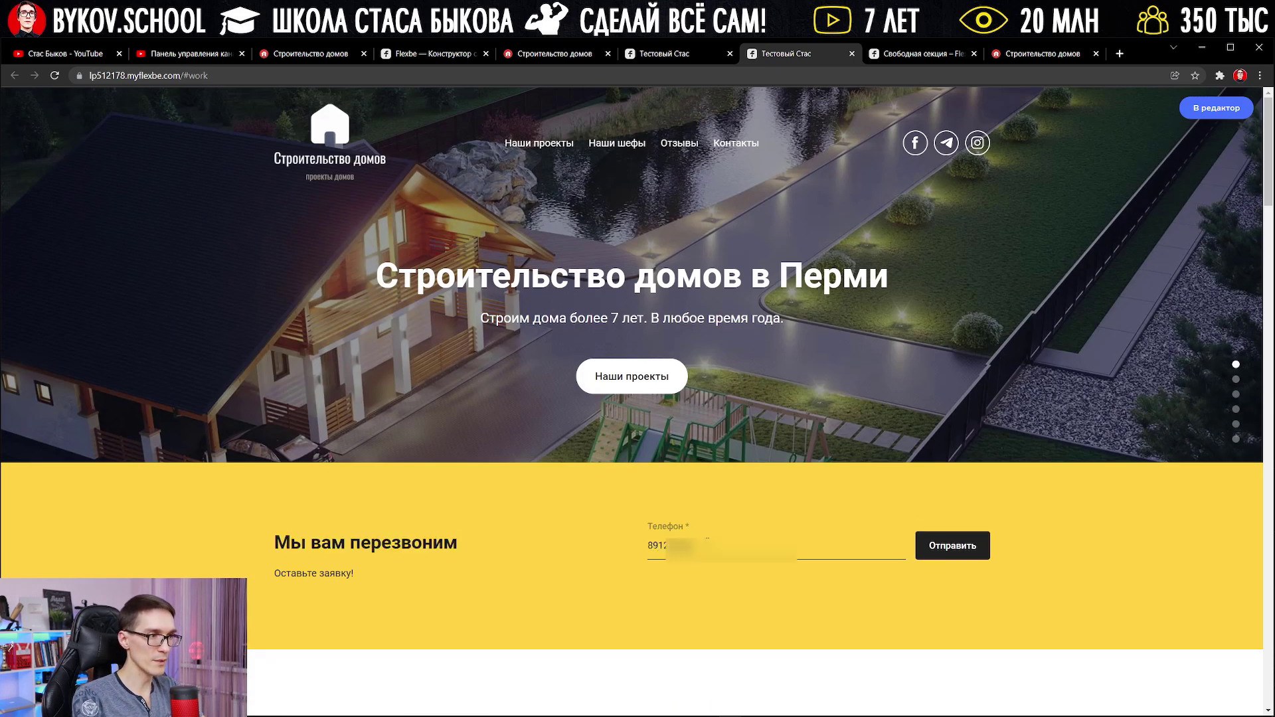
pyautogui.click(962, 558)
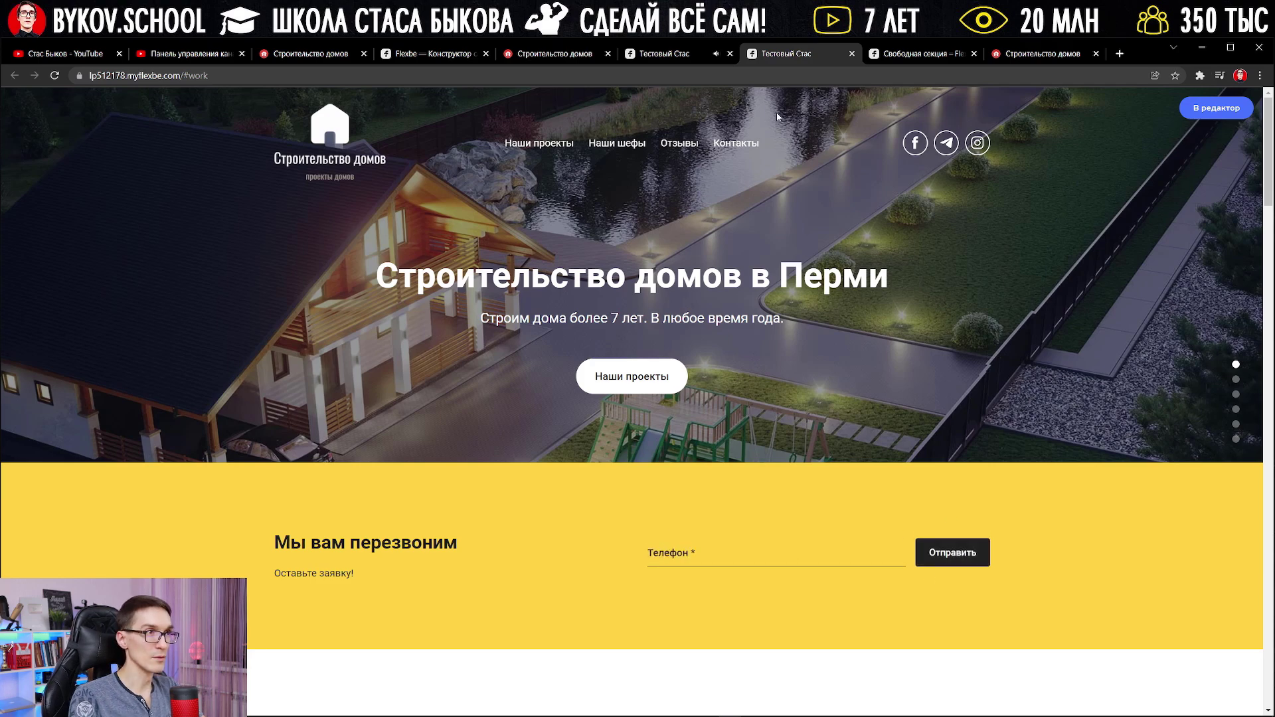
pyautogui.click(691, 54)
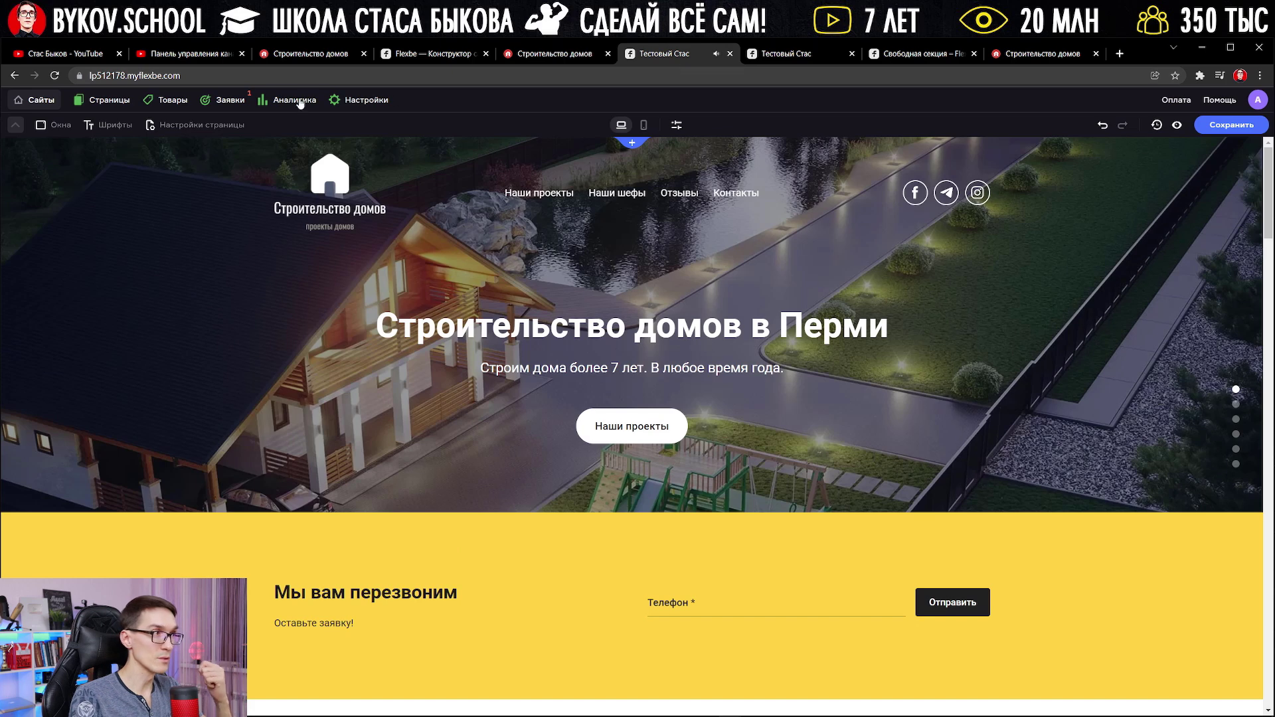
pyautogui.click(236, 101)
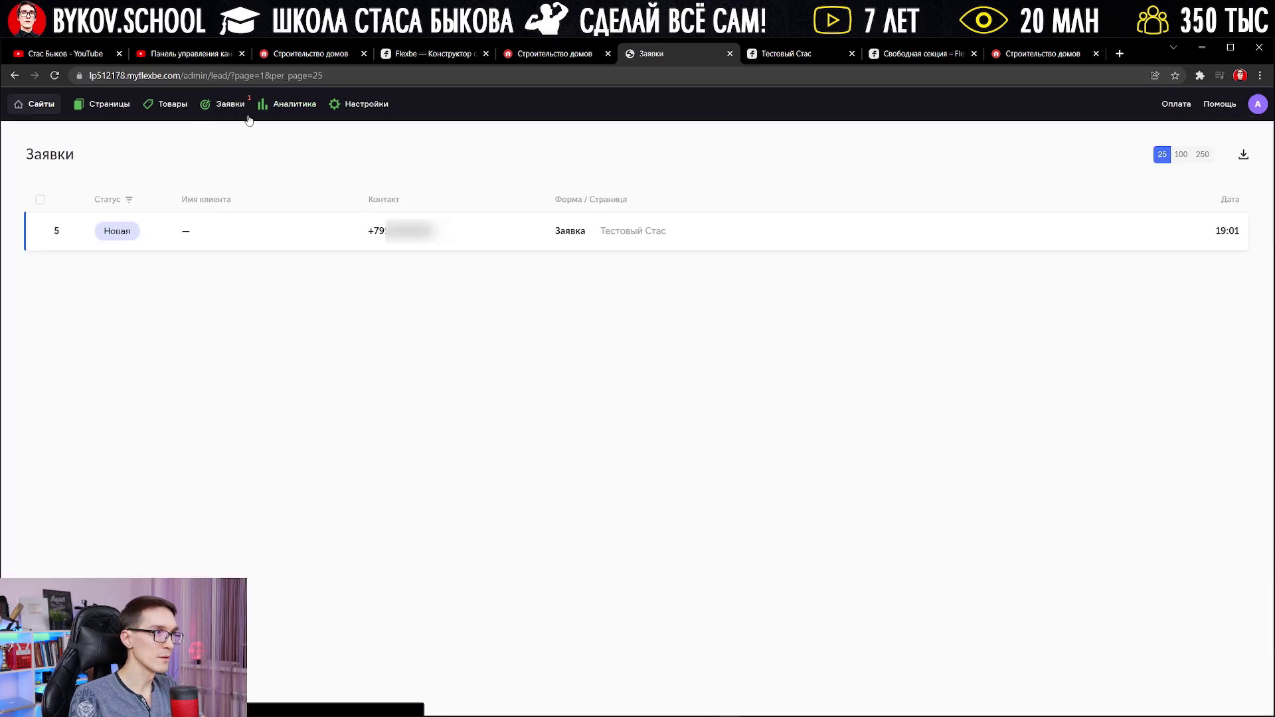
# Review the newly submitted request's details alongside the live site, and check the latest day's point in the «Статистика» chart.
pyautogui.click(632, 233)
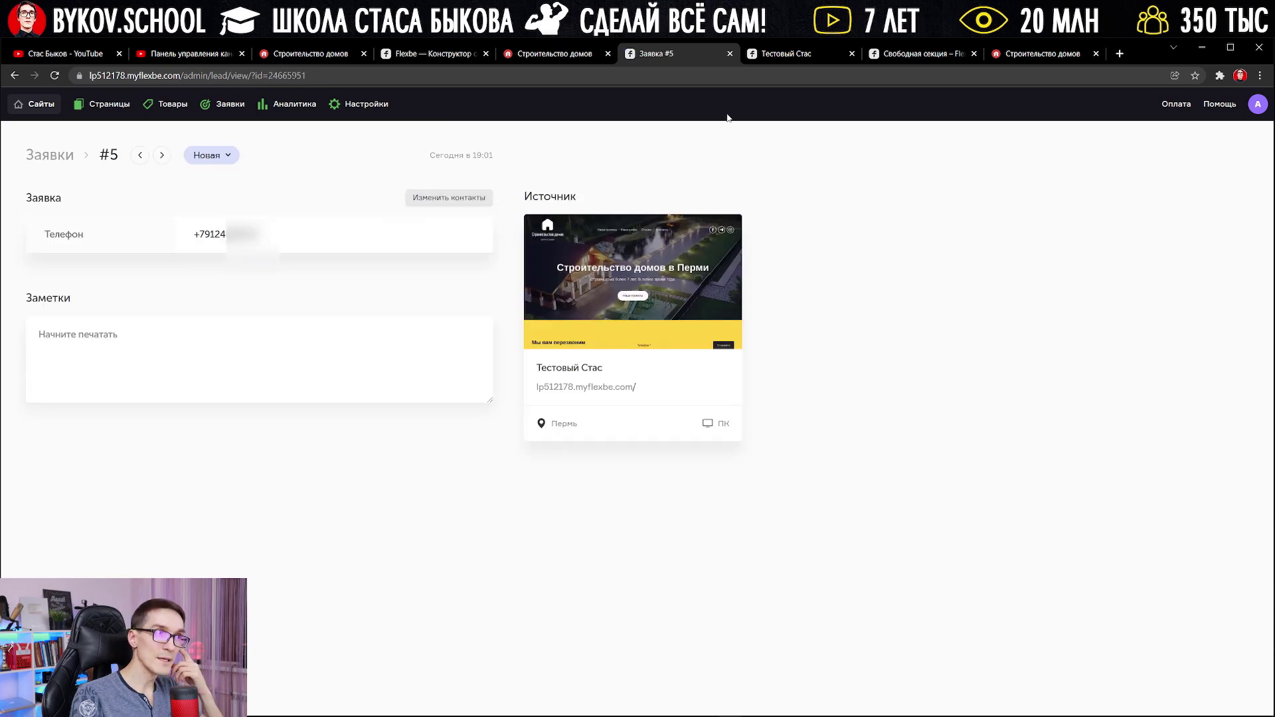
pyautogui.click(804, 55)
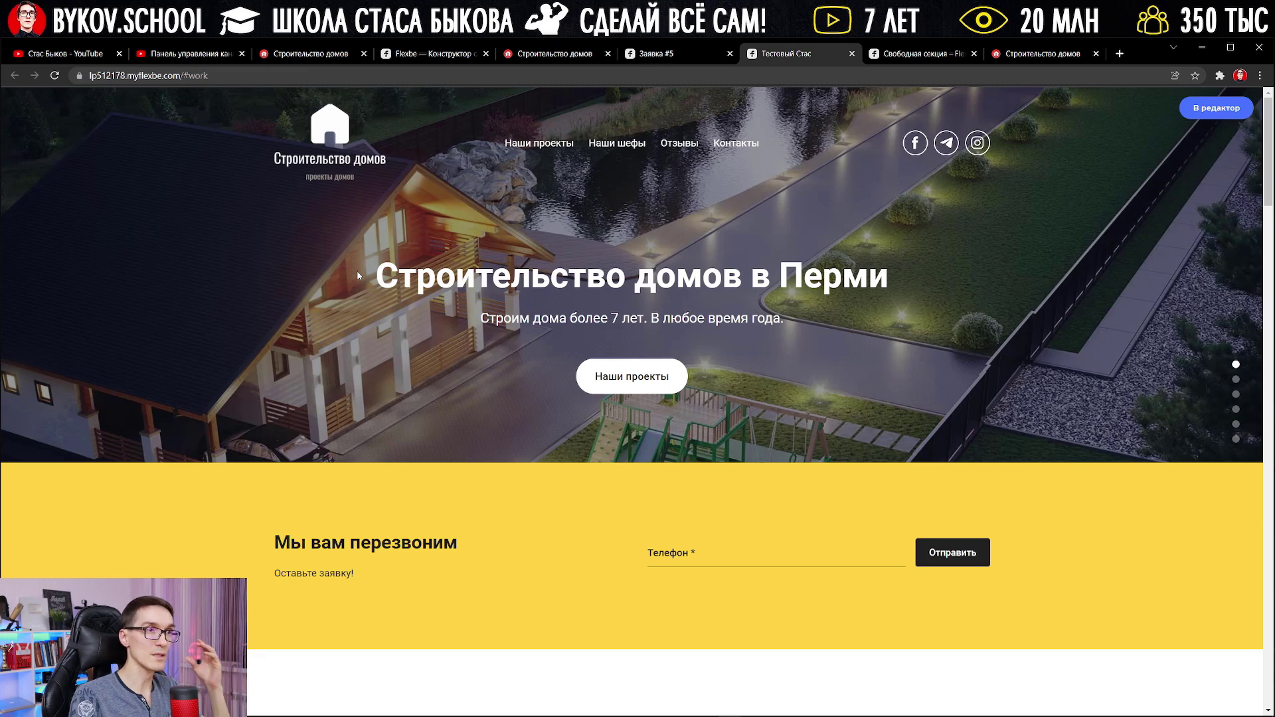
pyautogui.click(672, 57)
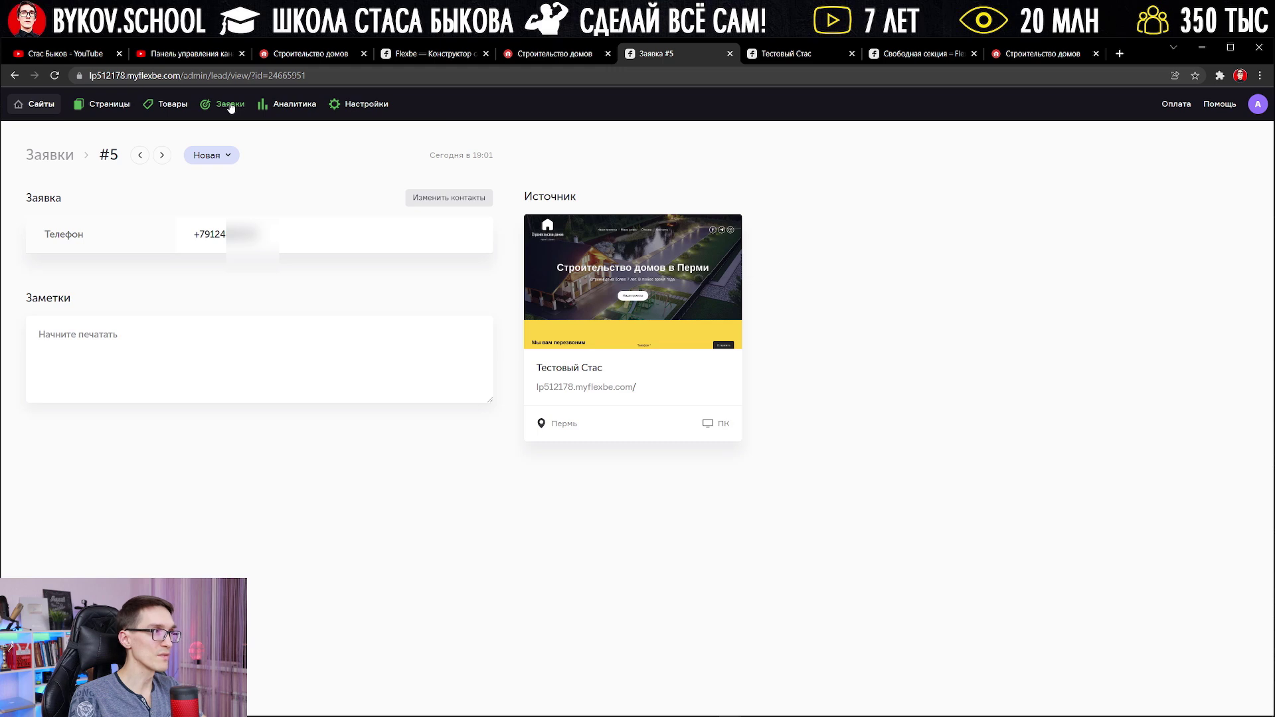
pyautogui.click(268, 106)
pyautogui.moveTo(758, 310)
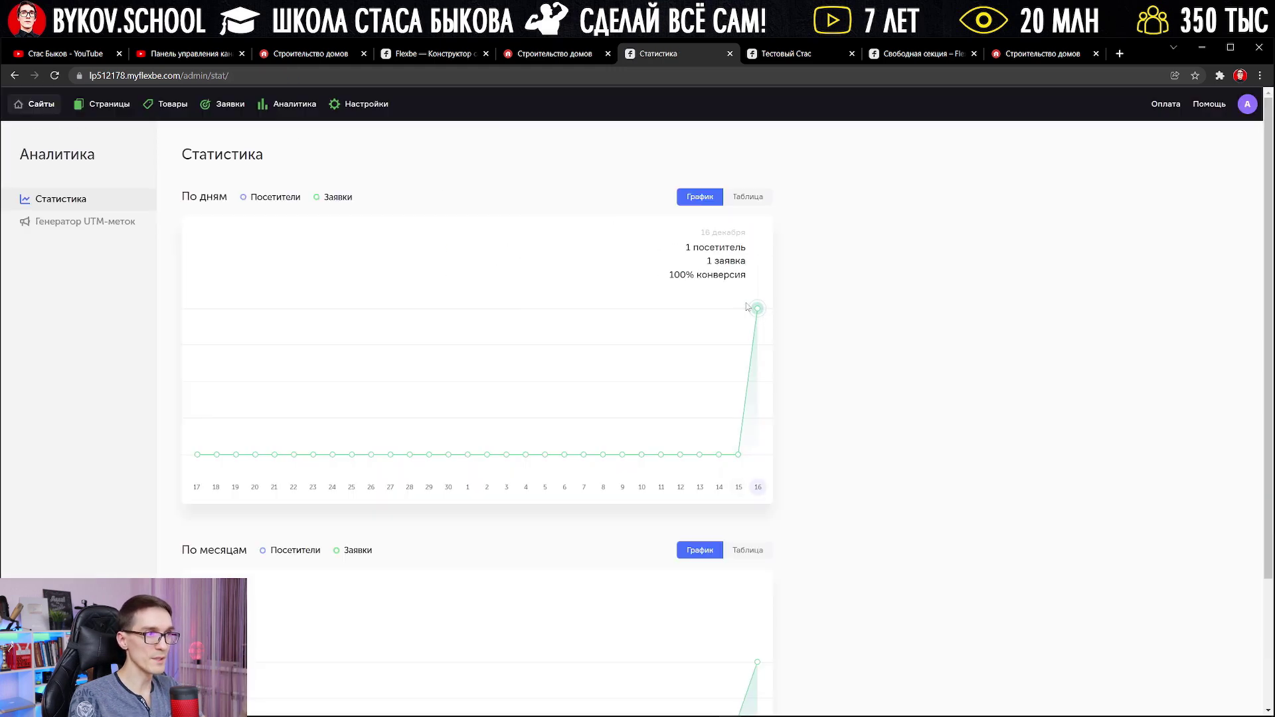
# Open the site's general settings, glancing at the other open site pages before returning to them.
pyautogui.click(365, 104)
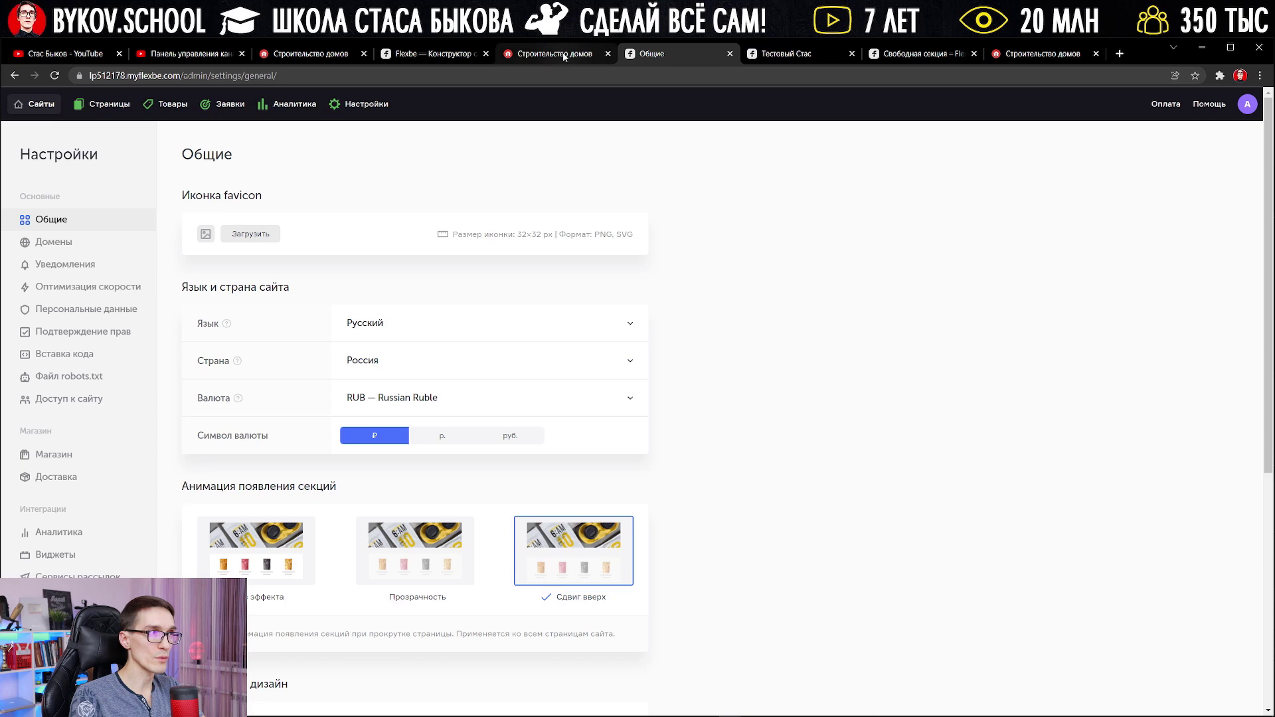
pyautogui.click(509, 57)
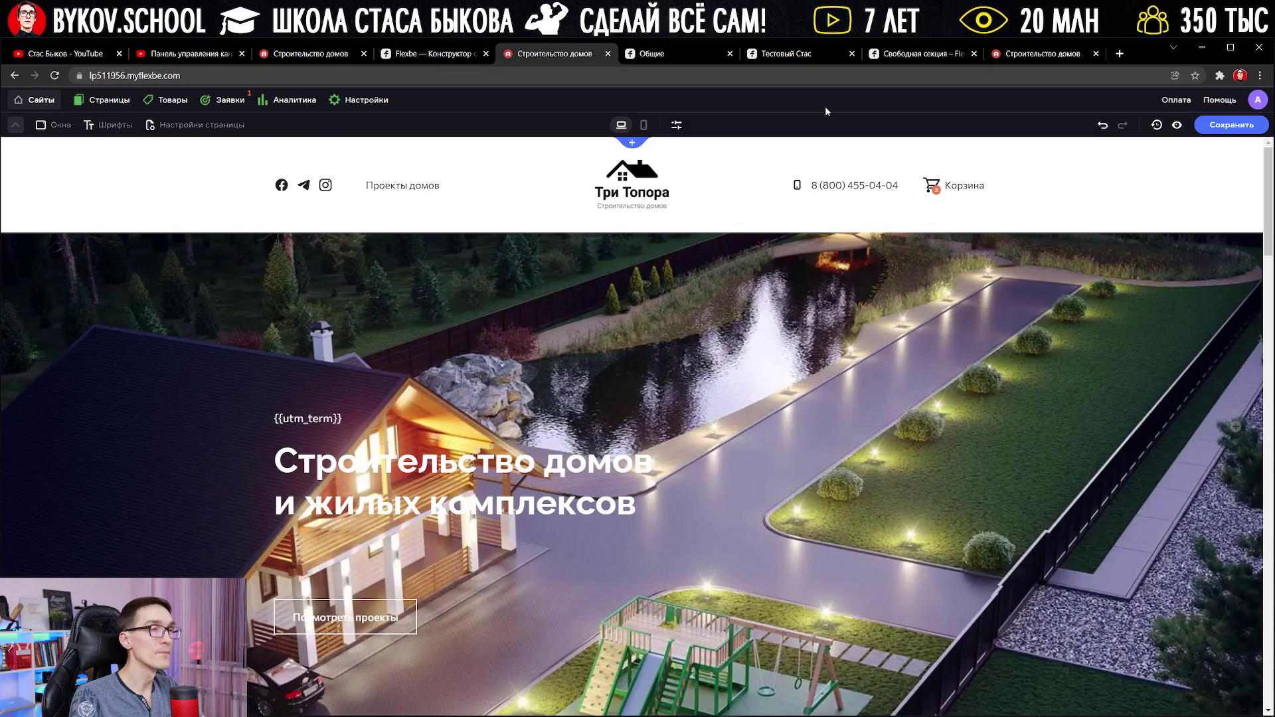
pyautogui.click(890, 59)
pyautogui.click(807, 57)
pyautogui.click(666, 60)
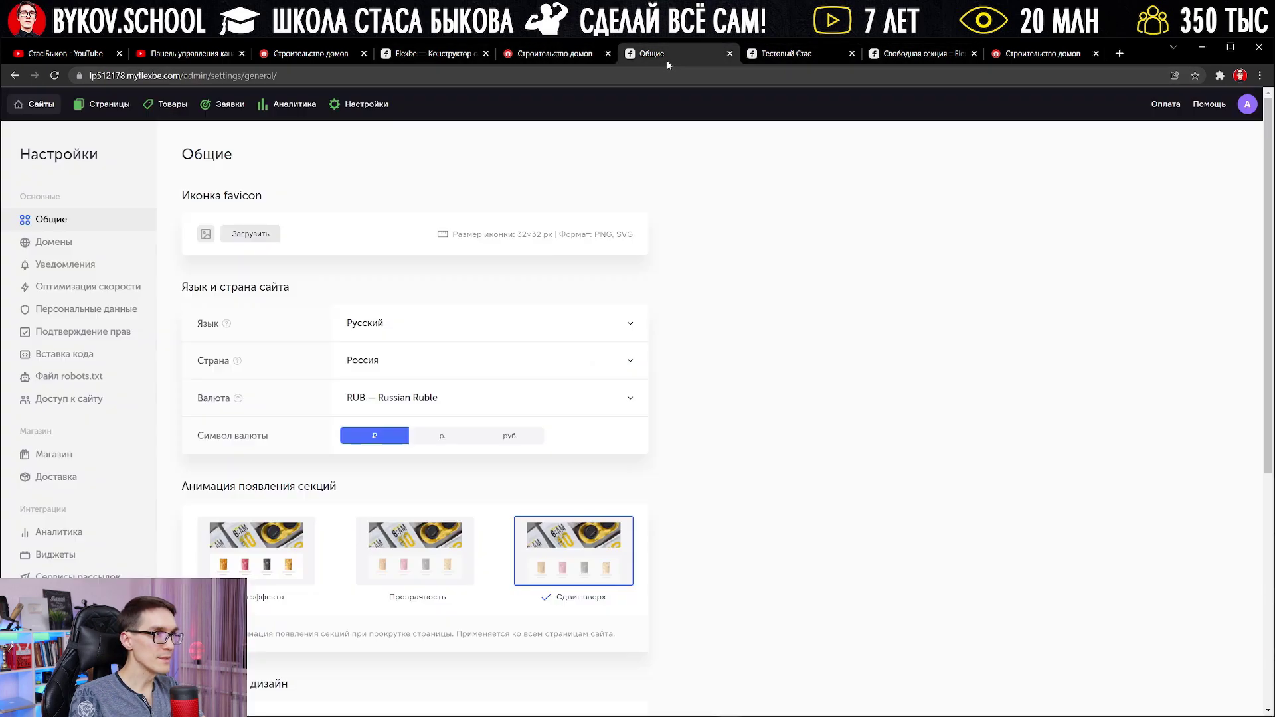
# Start adding a domain in the domain settings and check the availability of stasbykov.ru.
pyautogui.click(87, 243)
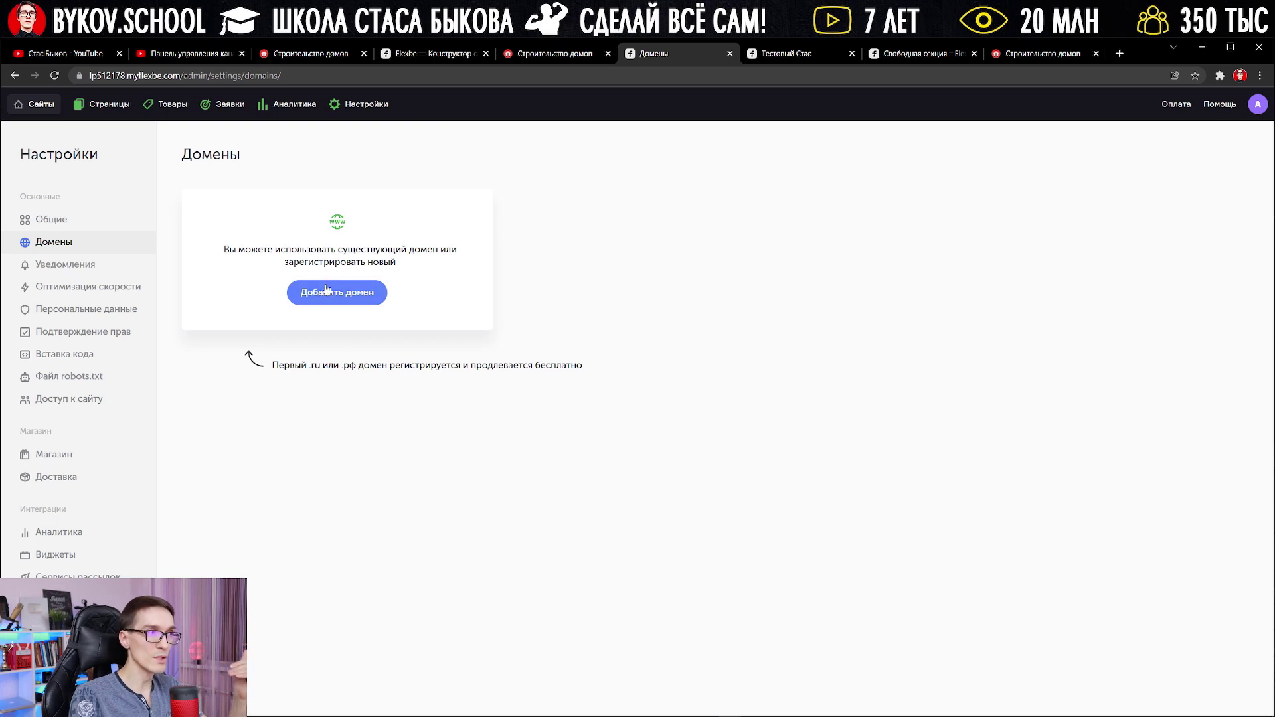
pyautogui.click(323, 295)
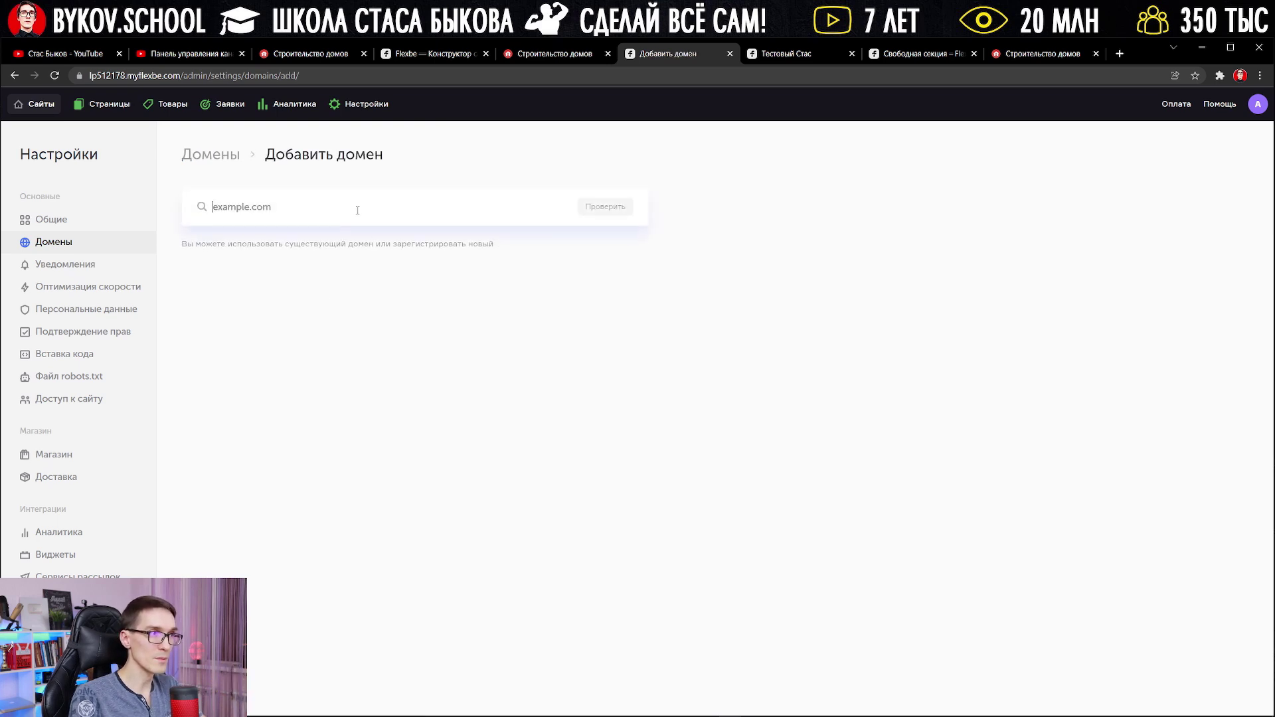
pyautogui.write('ыефы')
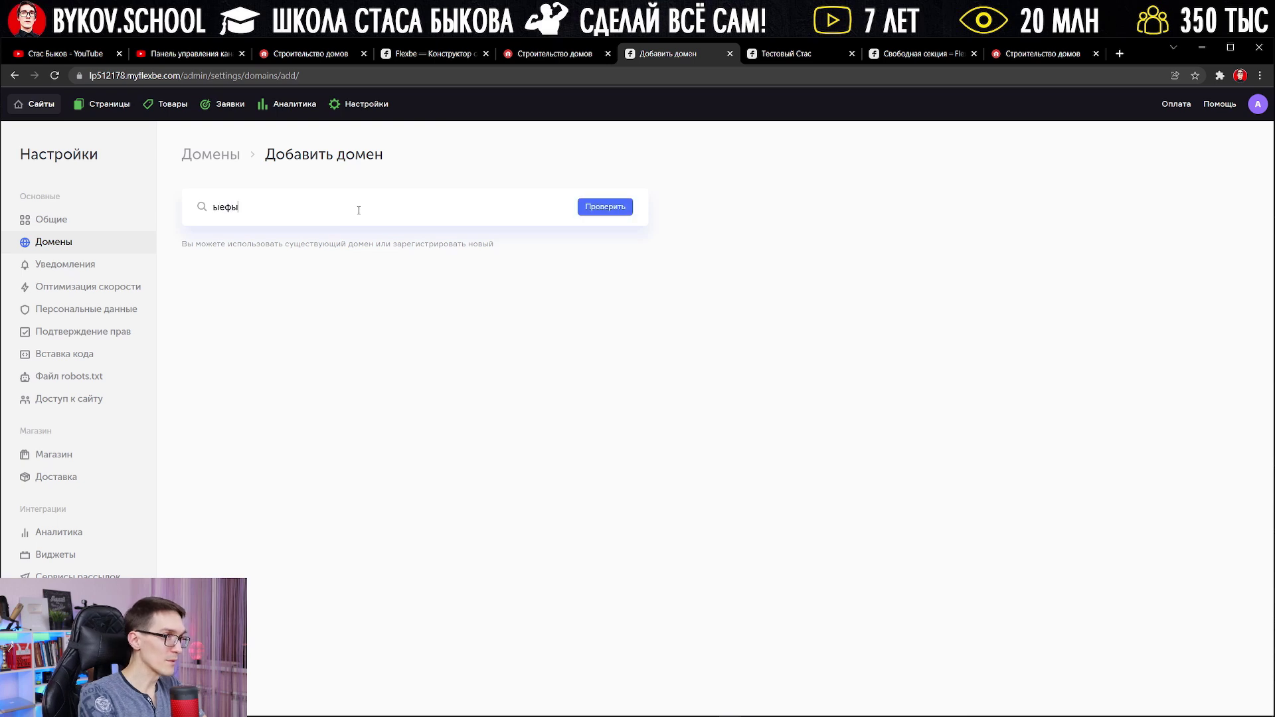
pyautogui.press('BackSpace')
pyautogui.write('stasbykov.ru')
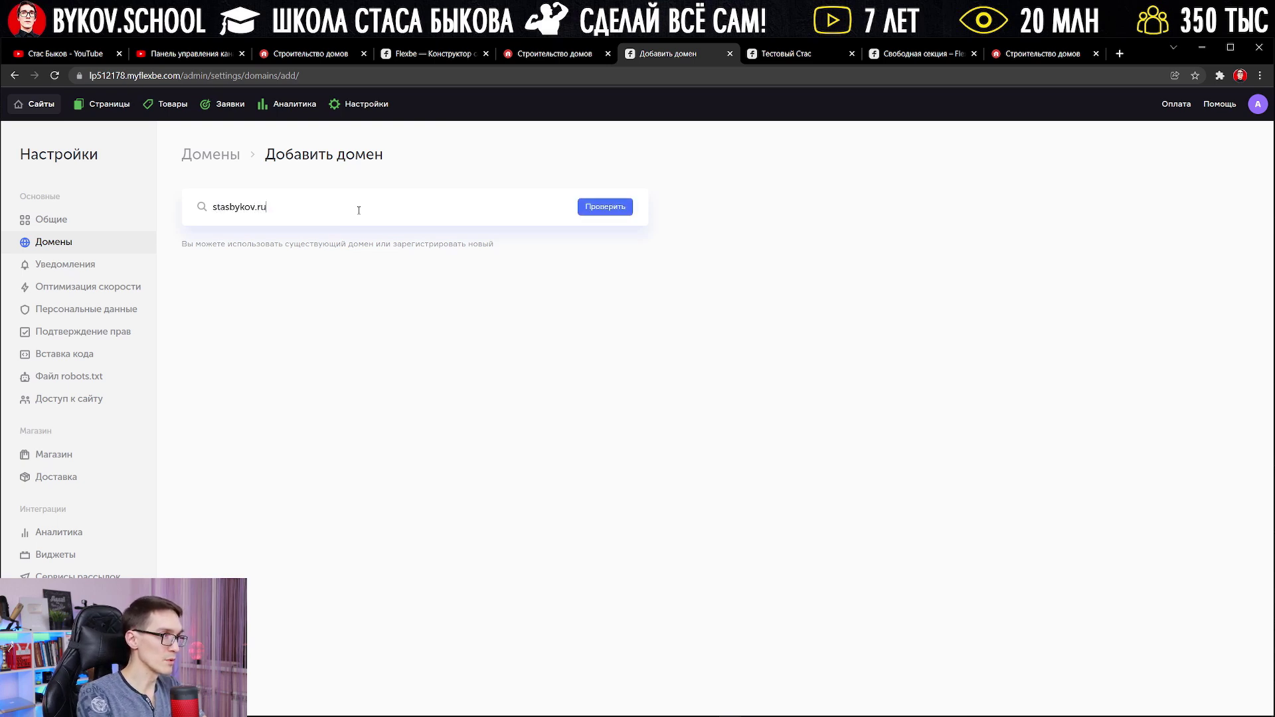
pyautogui.click(603, 210)
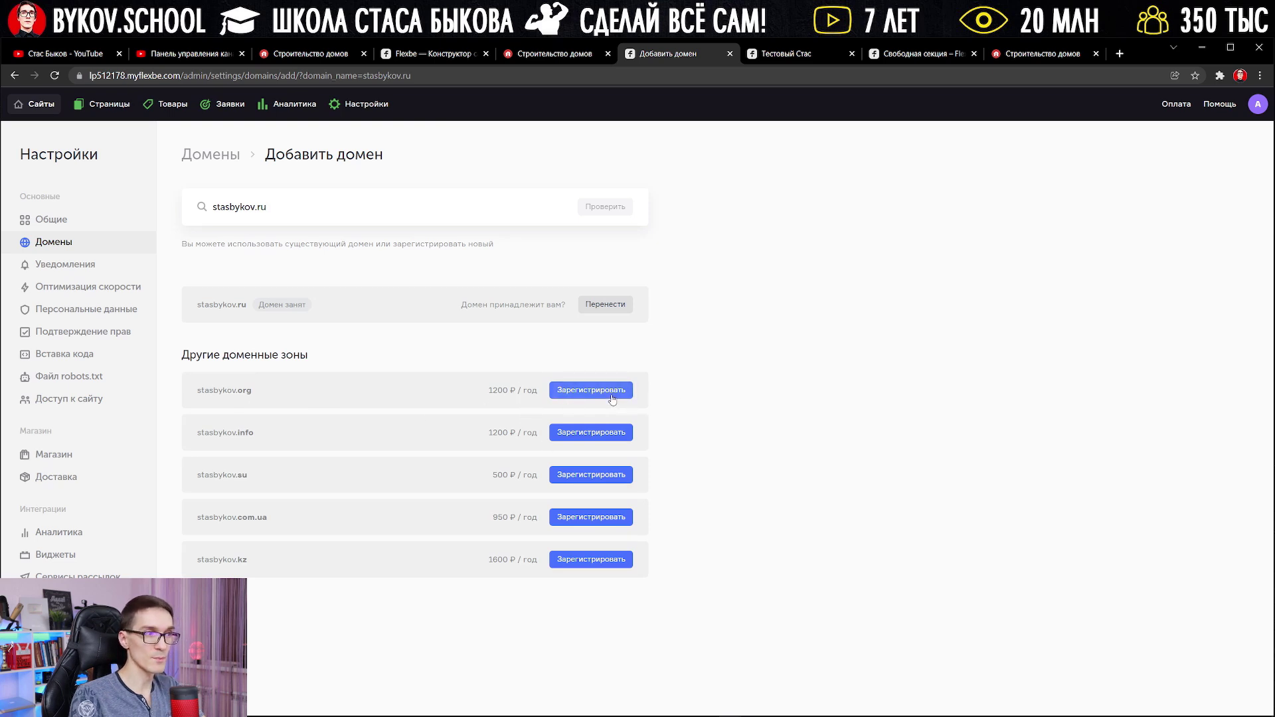
# Check the availability of the domain stasbykov222.ru and read the note about its registration price.
pyautogui.write('222')
pyautogui.press('Return')
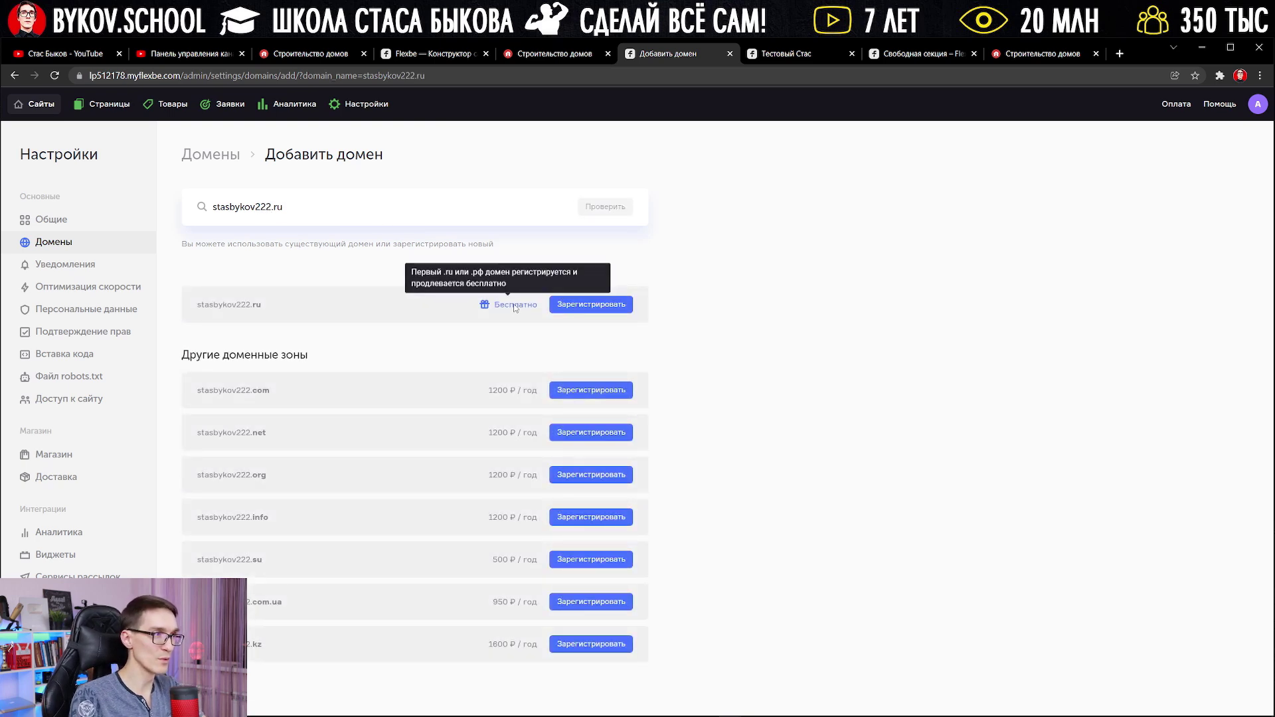
pyautogui.moveTo(516, 307)
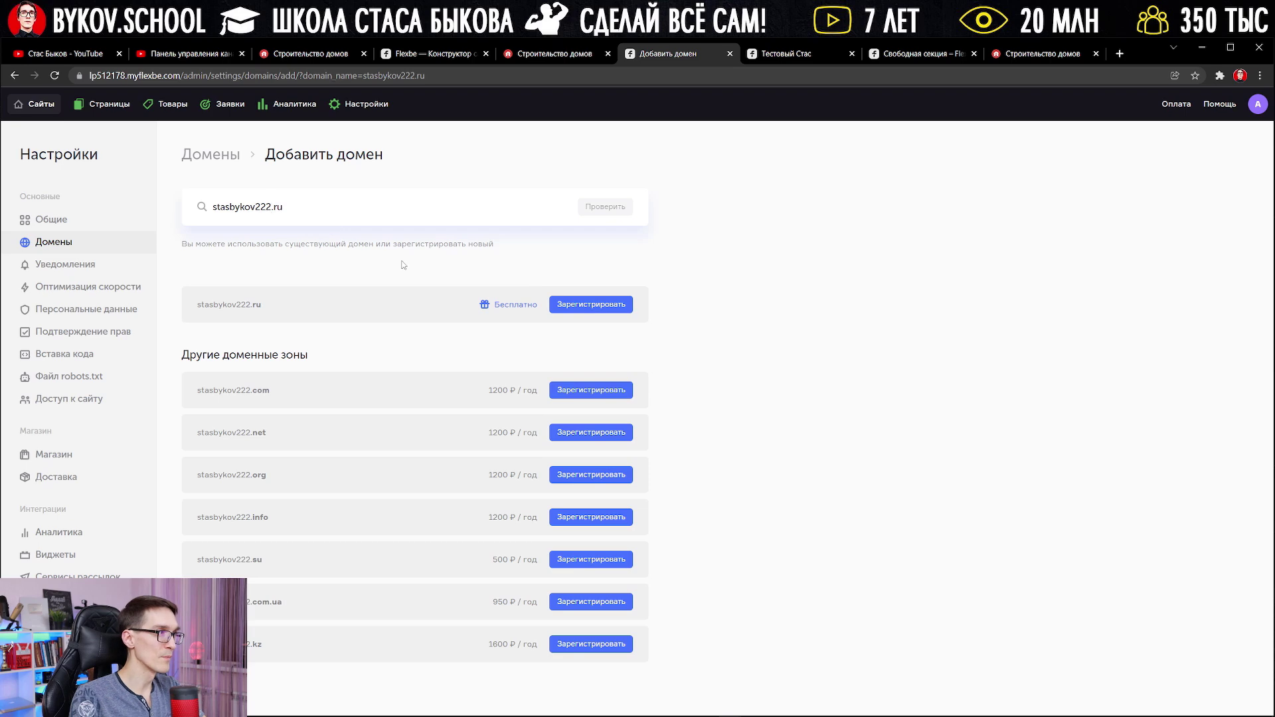
# Compare the addresses of the test site, the «Свободная секция» page and the permskiedoma.ru site, ending back at the domain search.
pyautogui.click(771, 55)
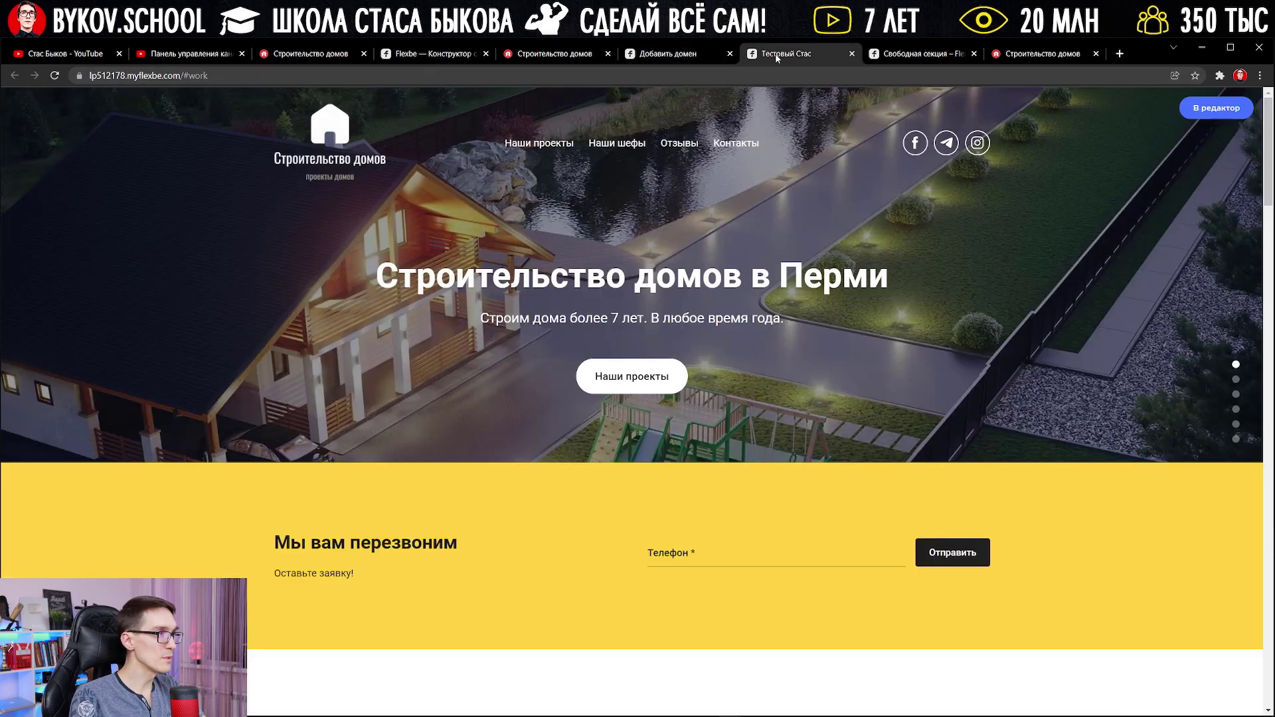
pyautogui.click(874, 56)
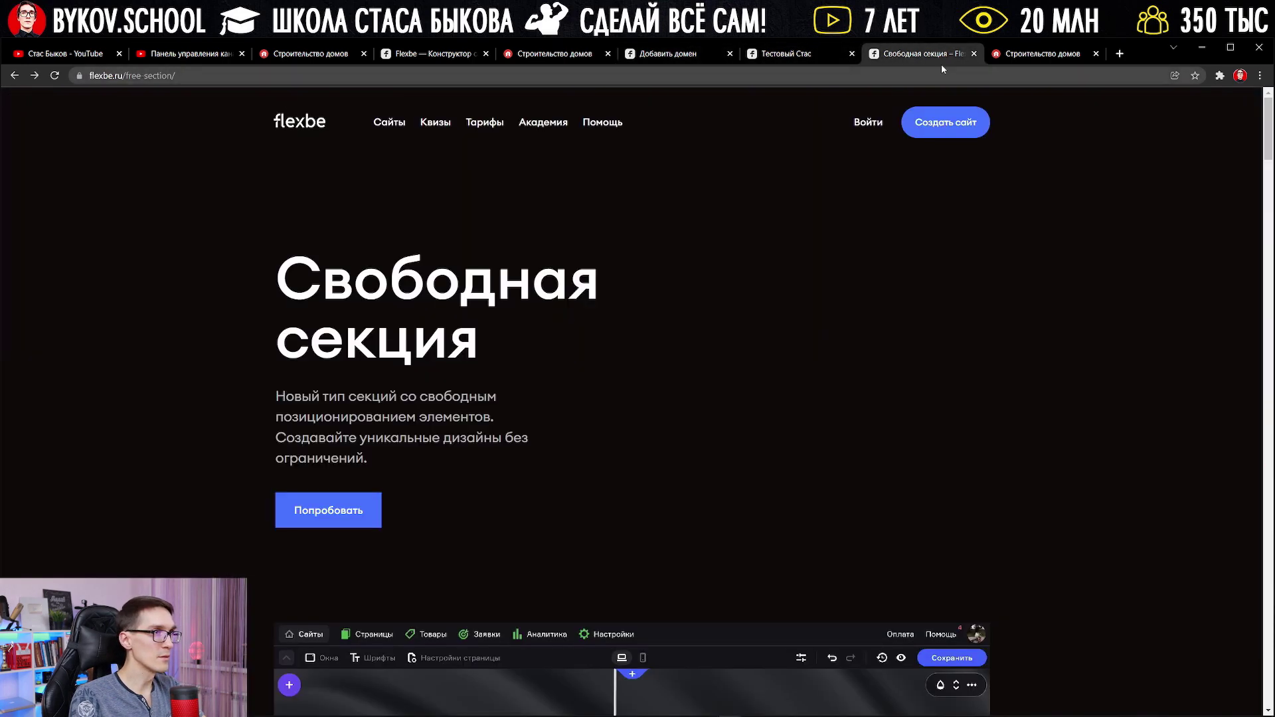
pyautogui.click(1036, 54)
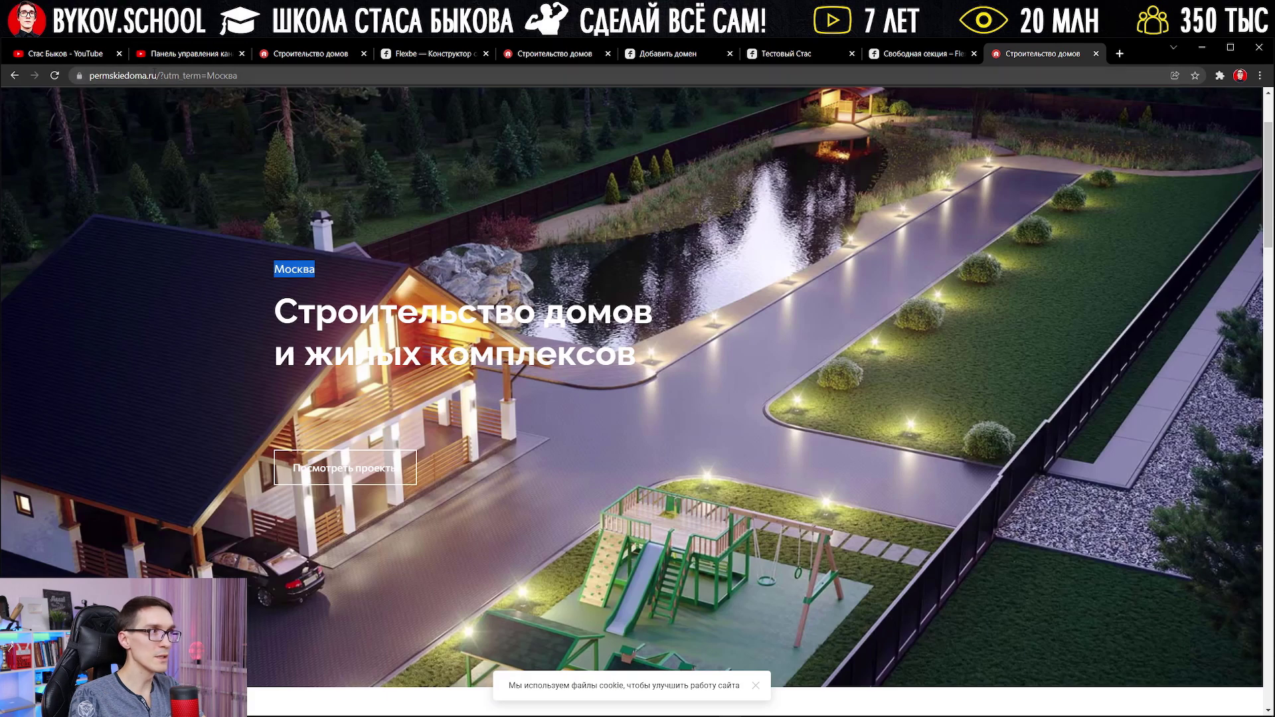
pyautogui.click(792, 57)
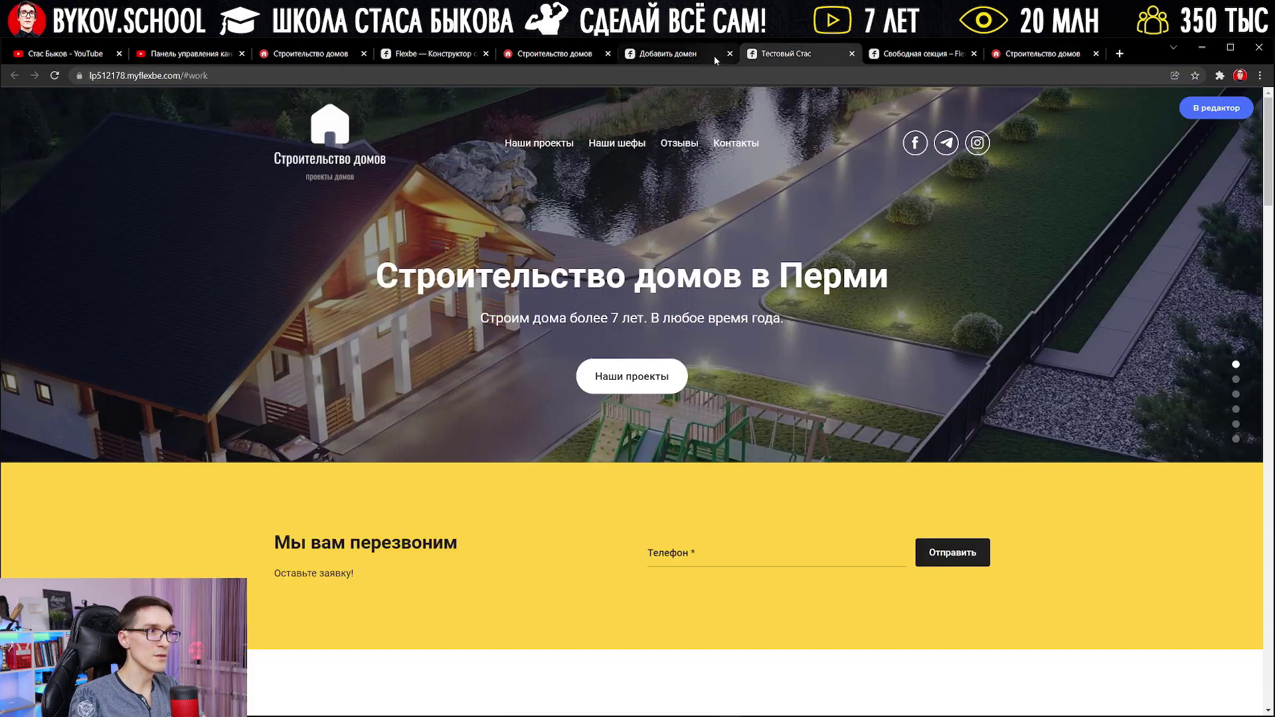
pyautogui.click(690, 58)
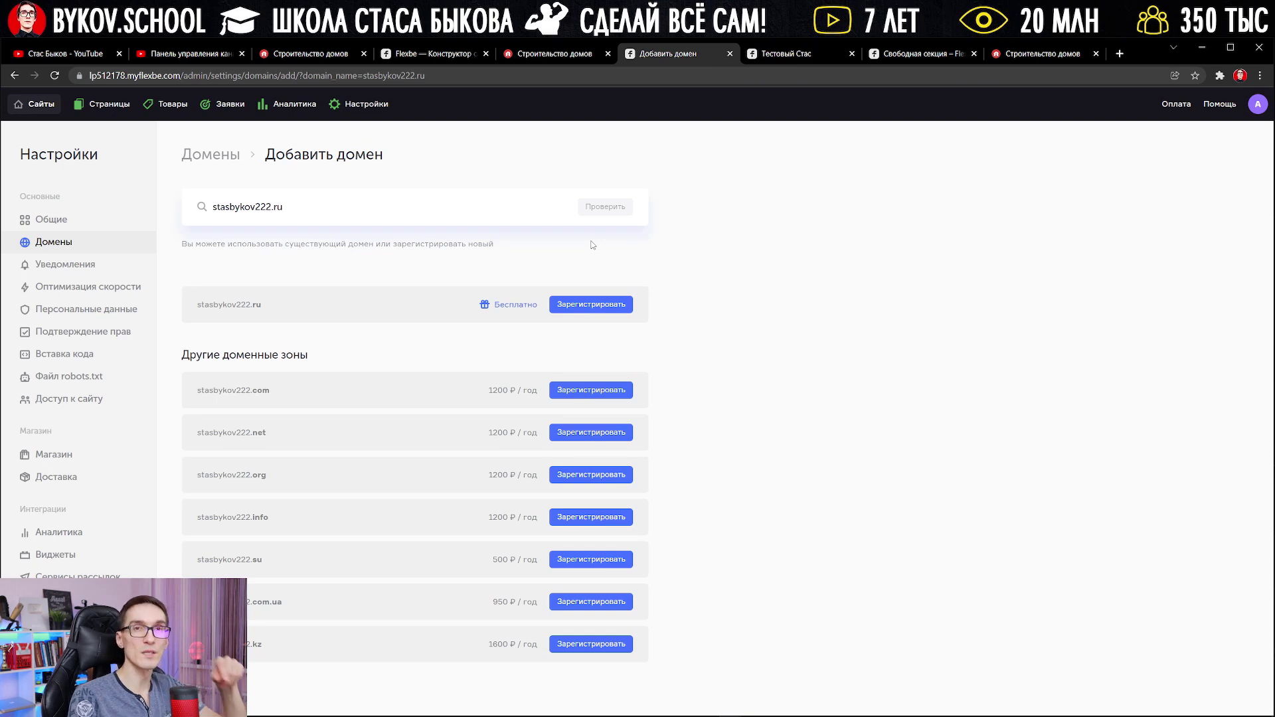
# Look through the request notification settings and the image options for loading speed optimization.
pyautogui.click(81, 267)
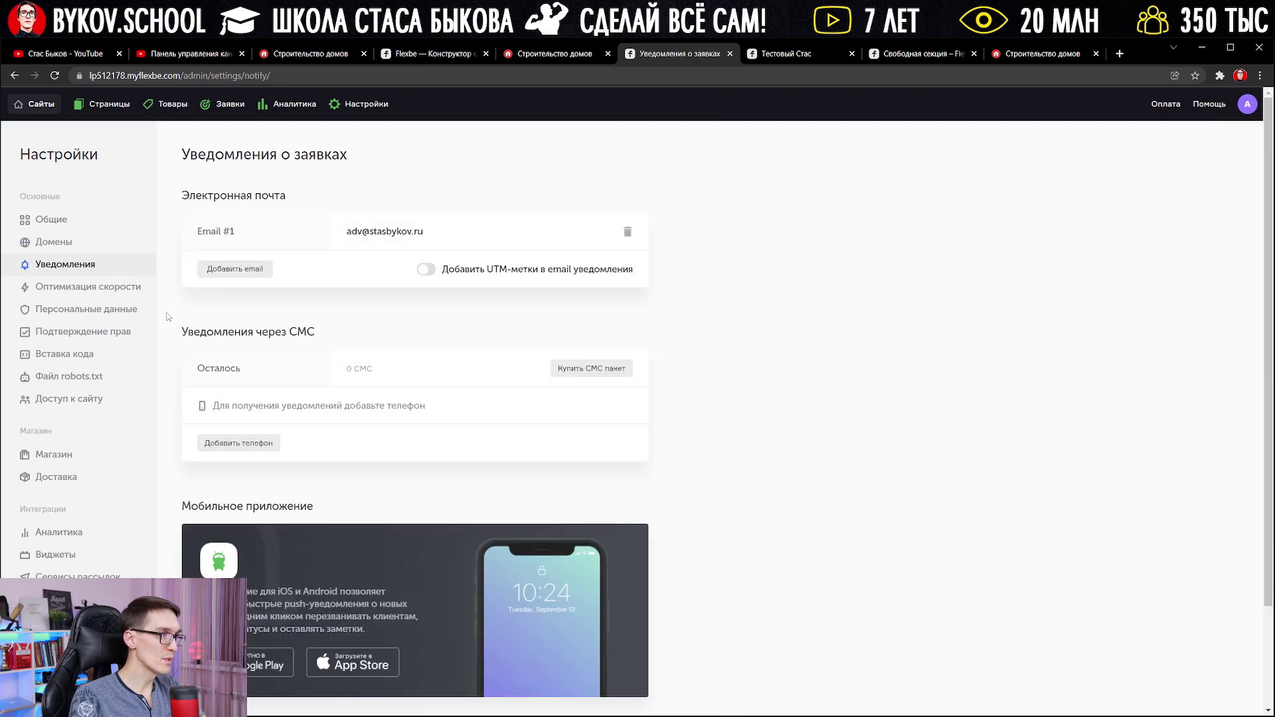
pyautogui.click(87, 287)
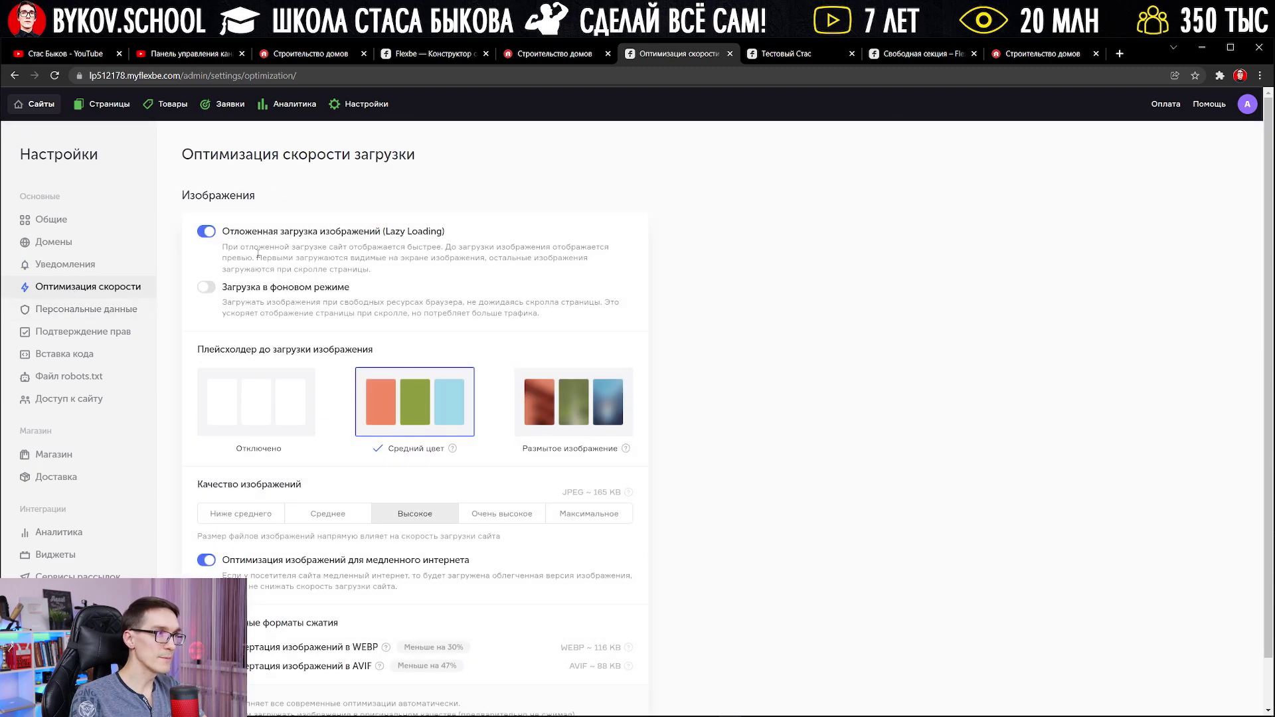
pyautogui.scroll(-1, 398, 412)
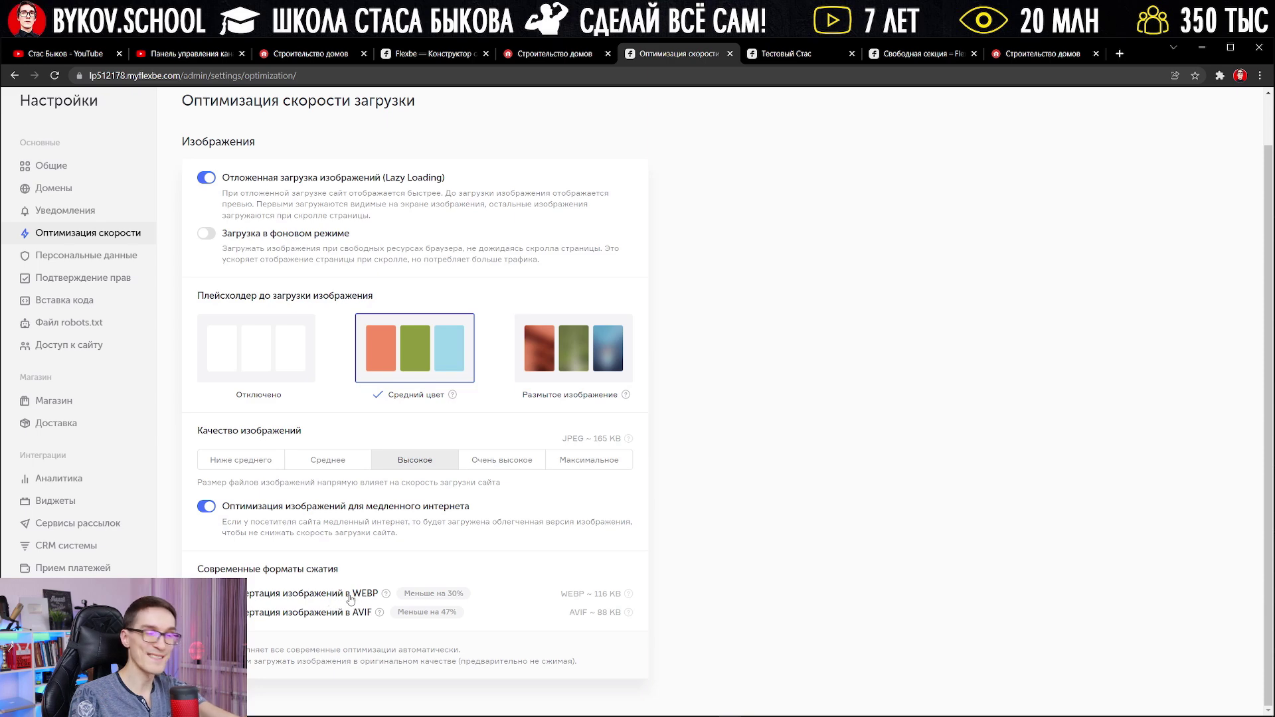
# In the «Персональные данные» settings, turn on the data collection warning under forms and the cookie usage notice.
pyautogui.click(99, 259)
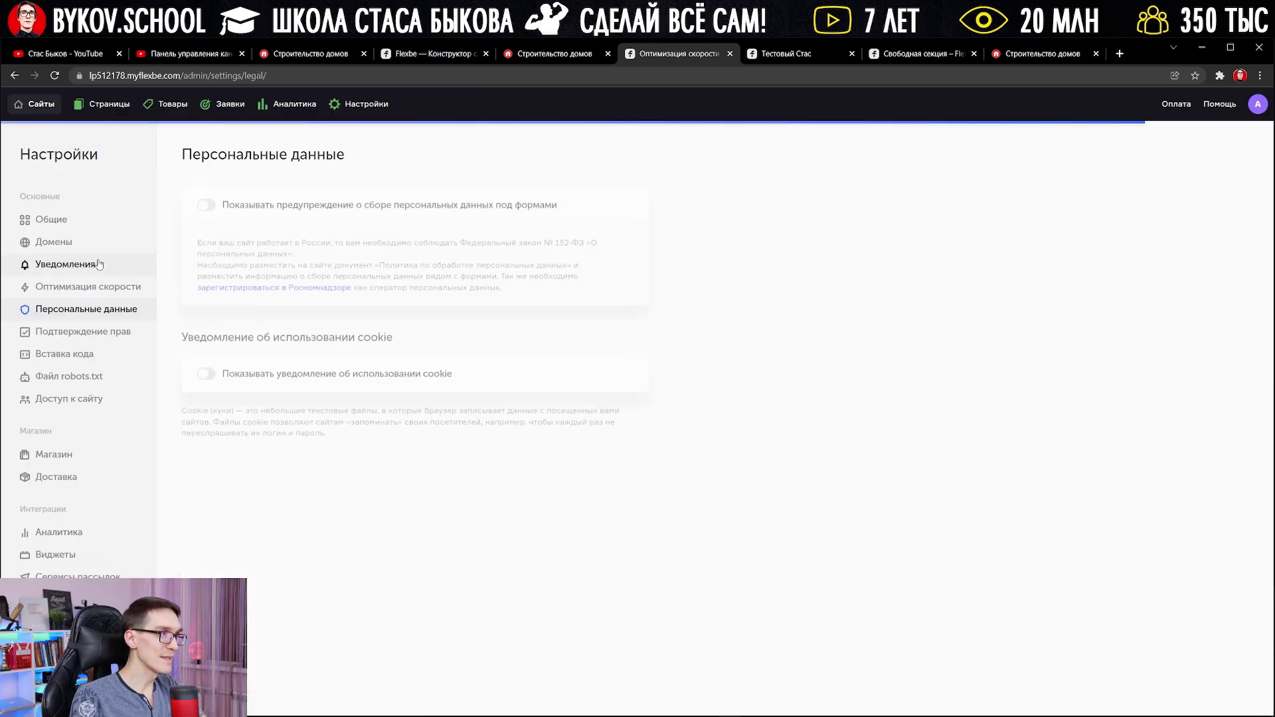
pyautogui.click(207, 207)
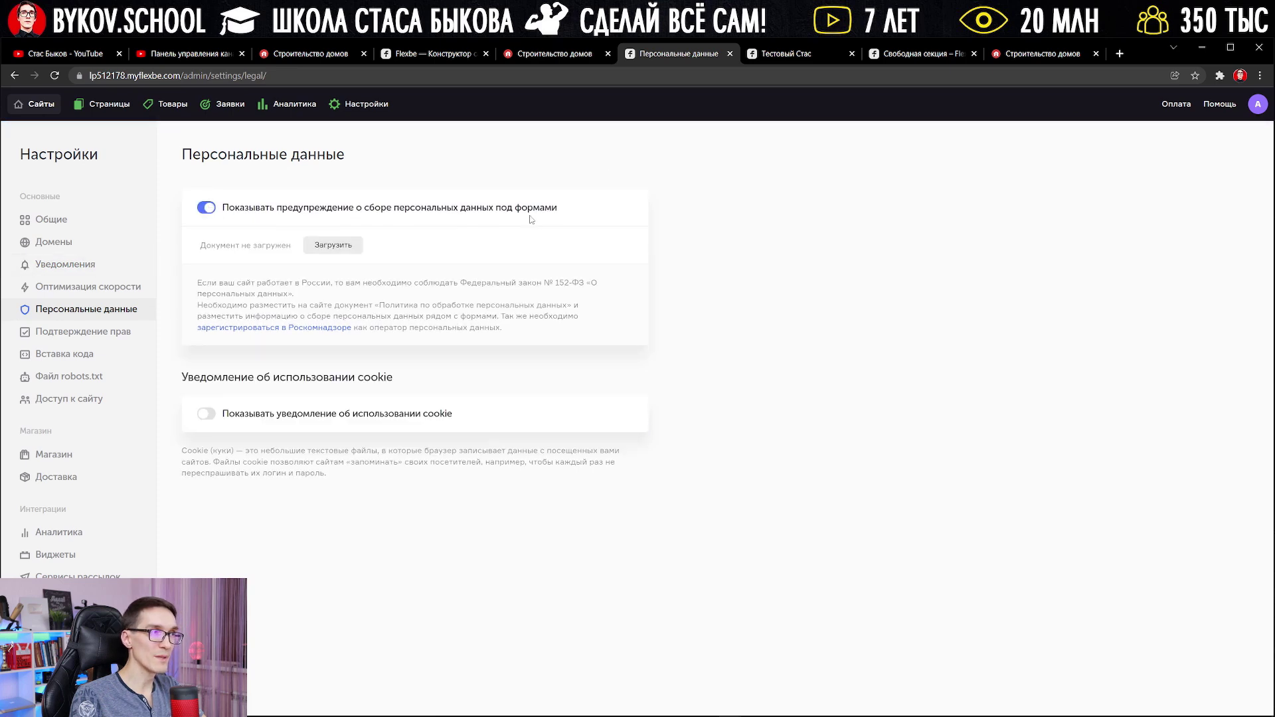
pyautogui.click(206, 414)
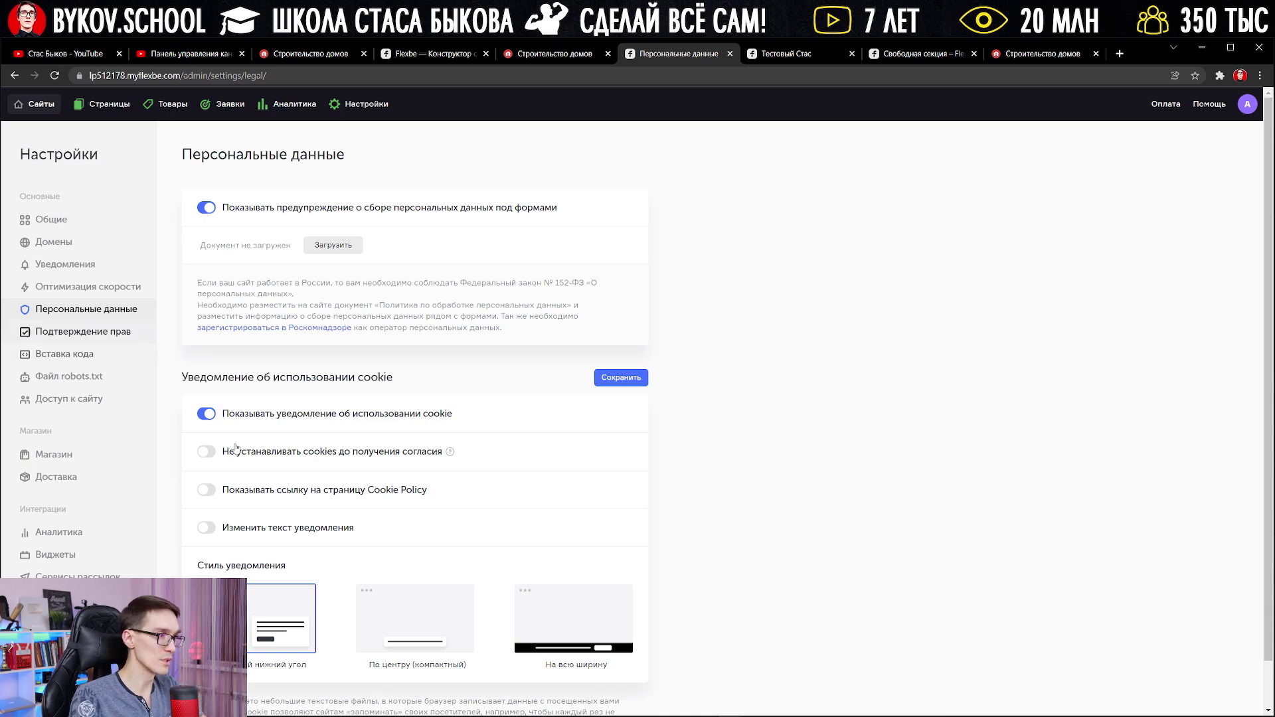
# Try the full-width and compact centred cookie notice styles, ending on the lower-corner style.
pyautogui.click(585, 652)
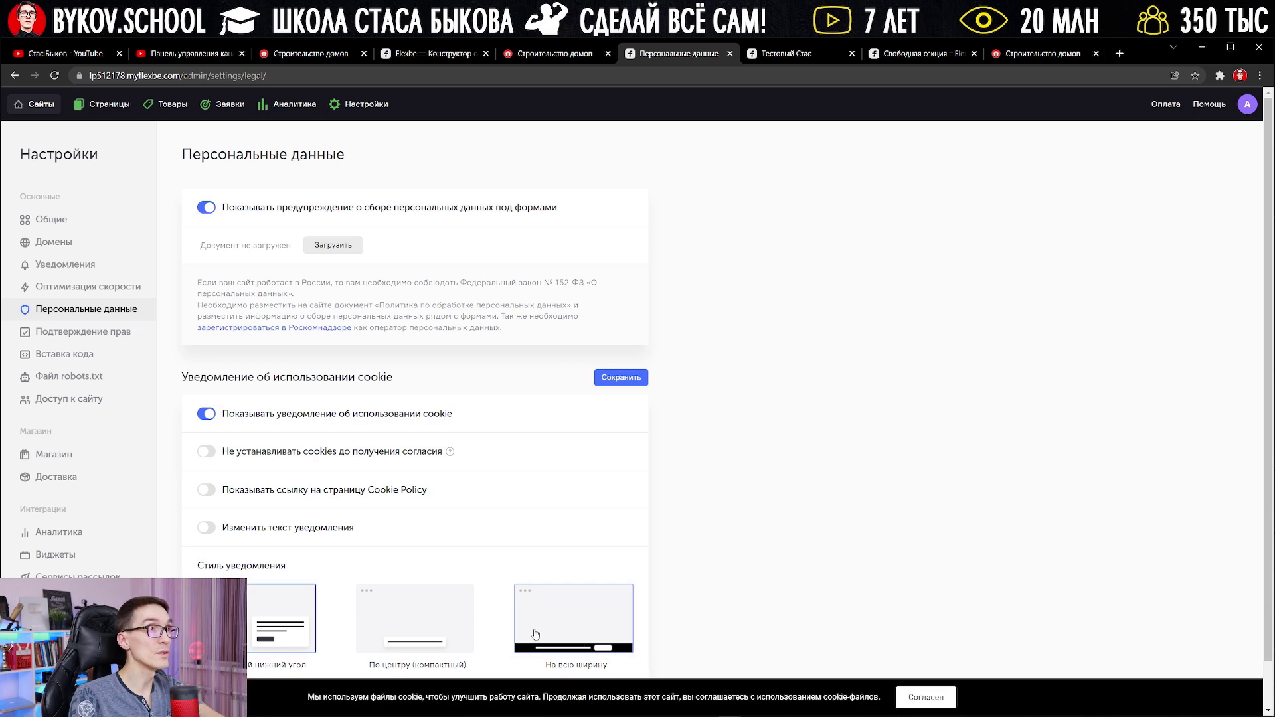
pyautogui.click(415, 619)
pyautogui.click(289, 619)
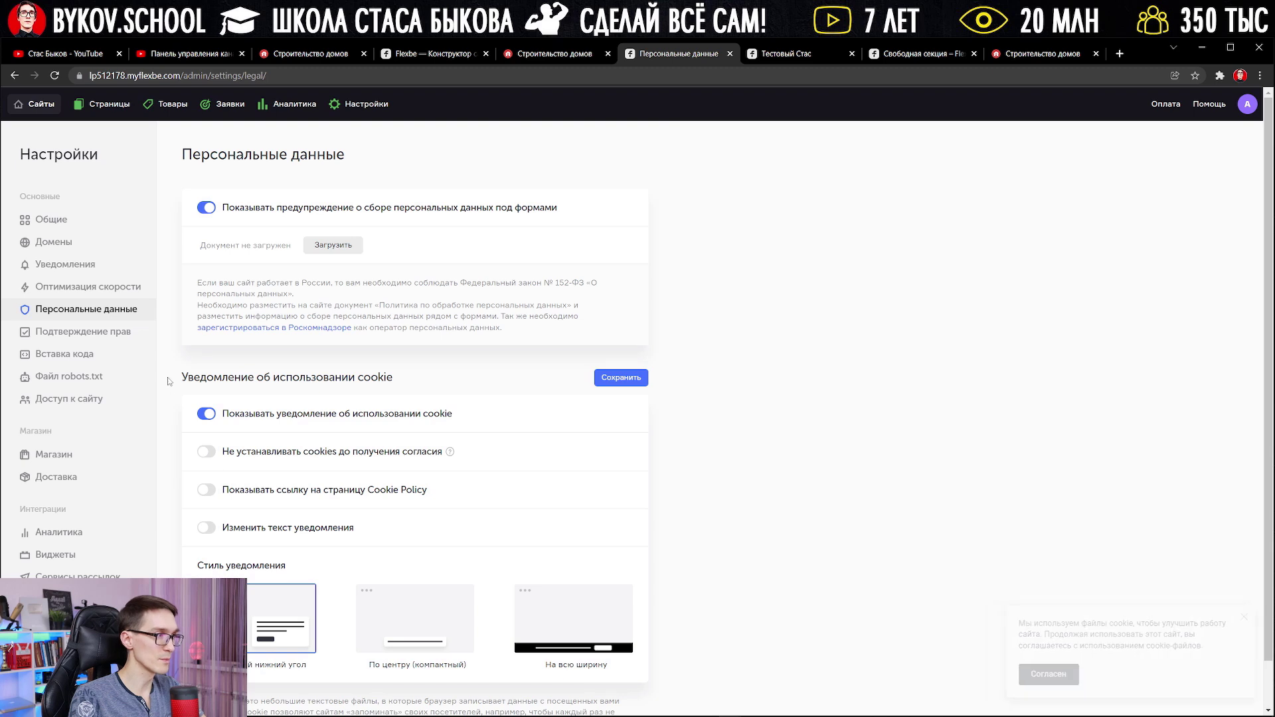
# Look through the settings for ownership verification, code insertion before the closing head tag, robots.txt and site access.
pyautogui.click(60, 335)
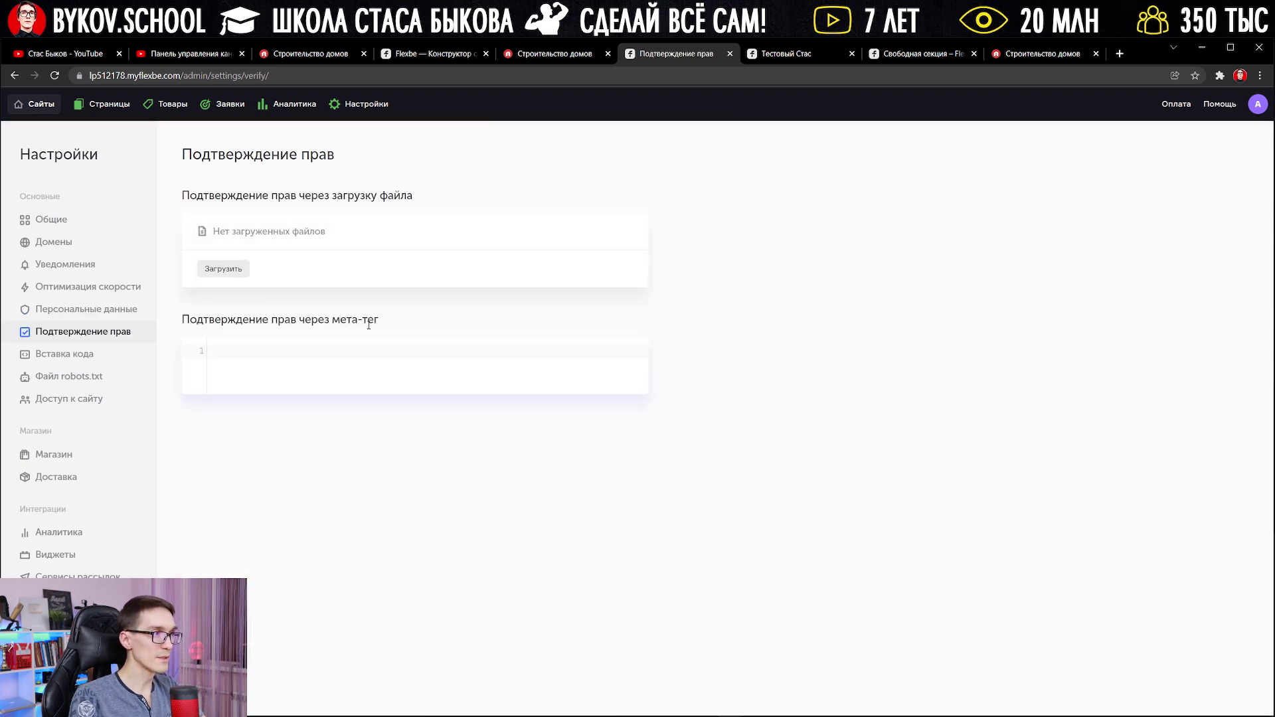
pyautogui.click(63, 354)
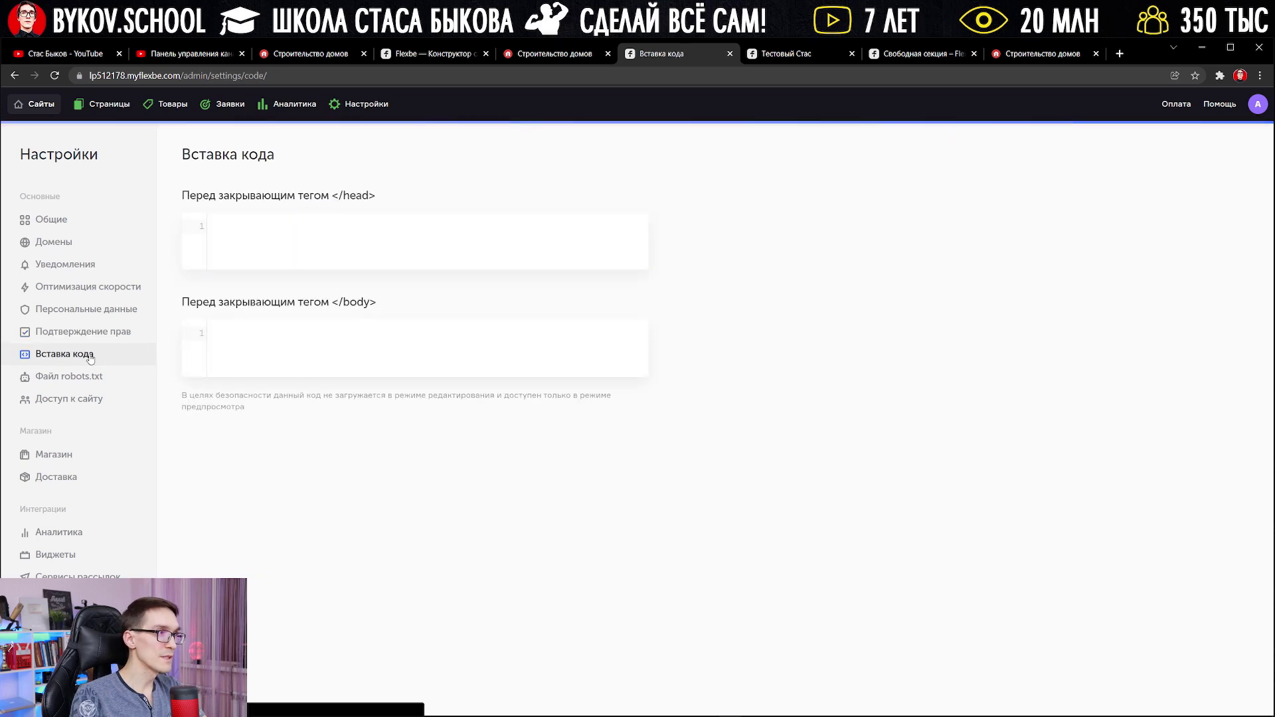
pyautogui.click(384, 239)
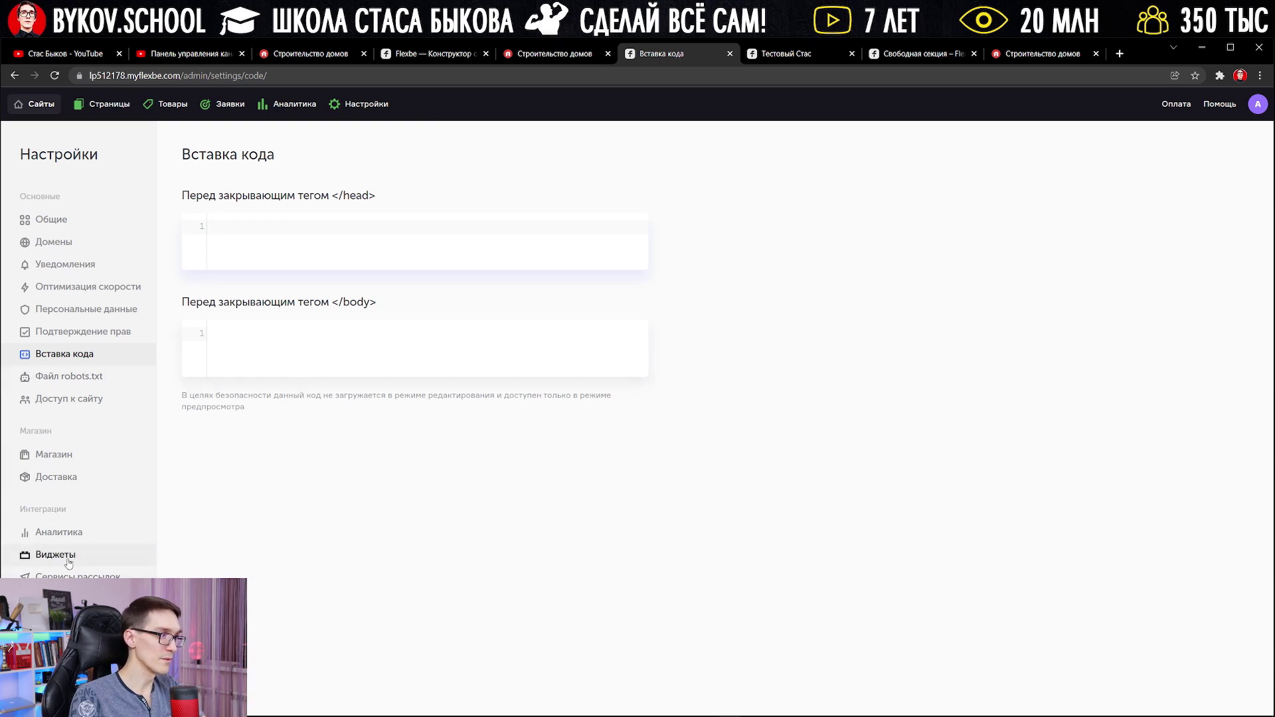
pyautogui.click(83, 383)
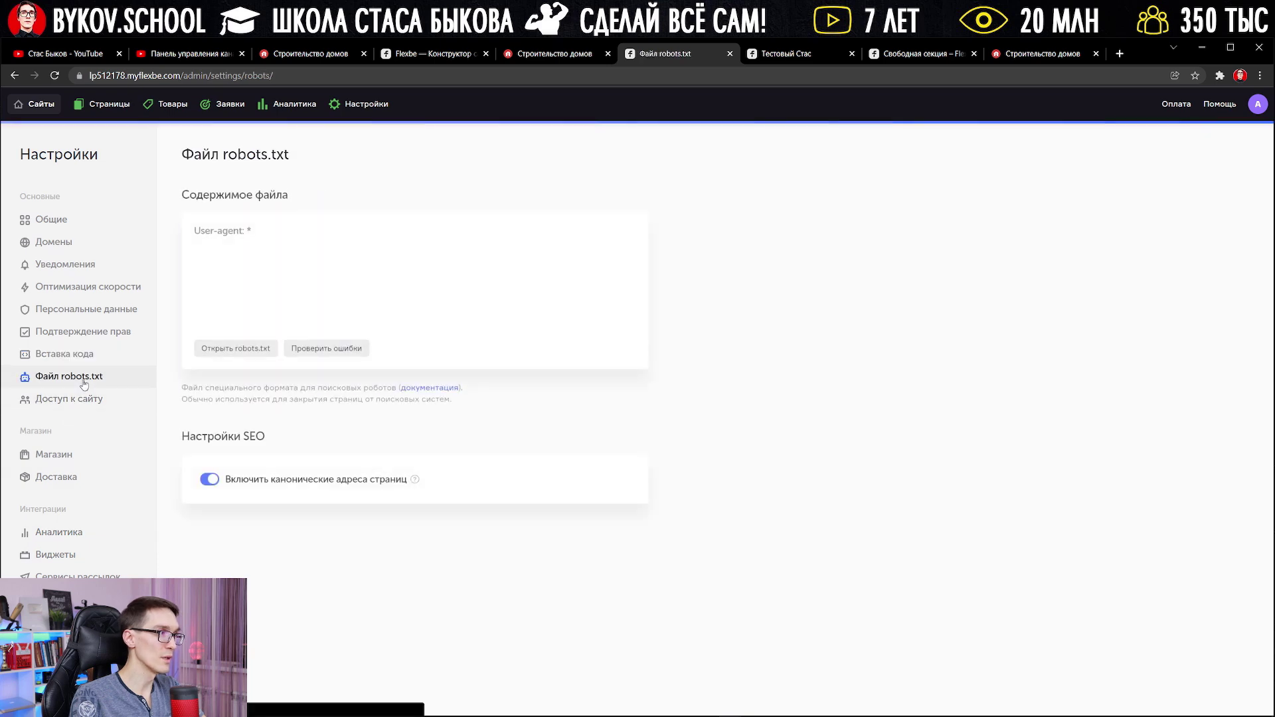
pyautogui.click(73, 399)
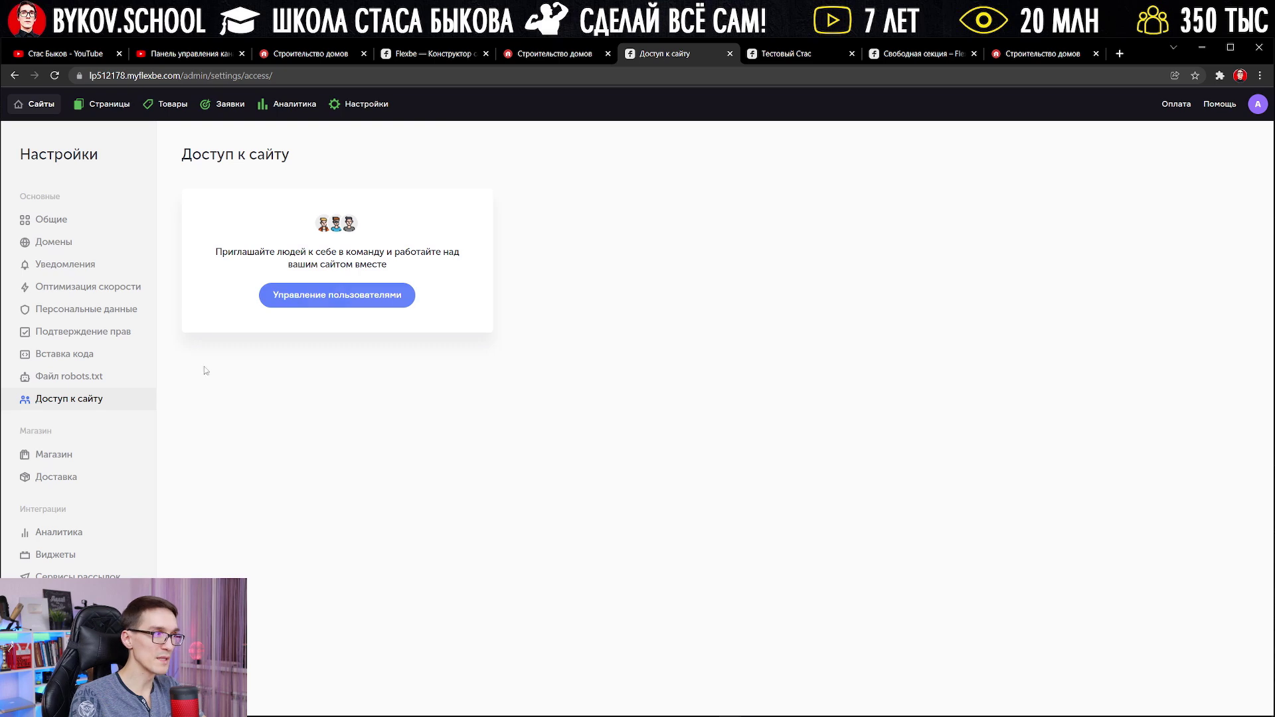
# Look through the shop and delivery settings and the available analytics integrations.
pyautogui.click(79, 455)
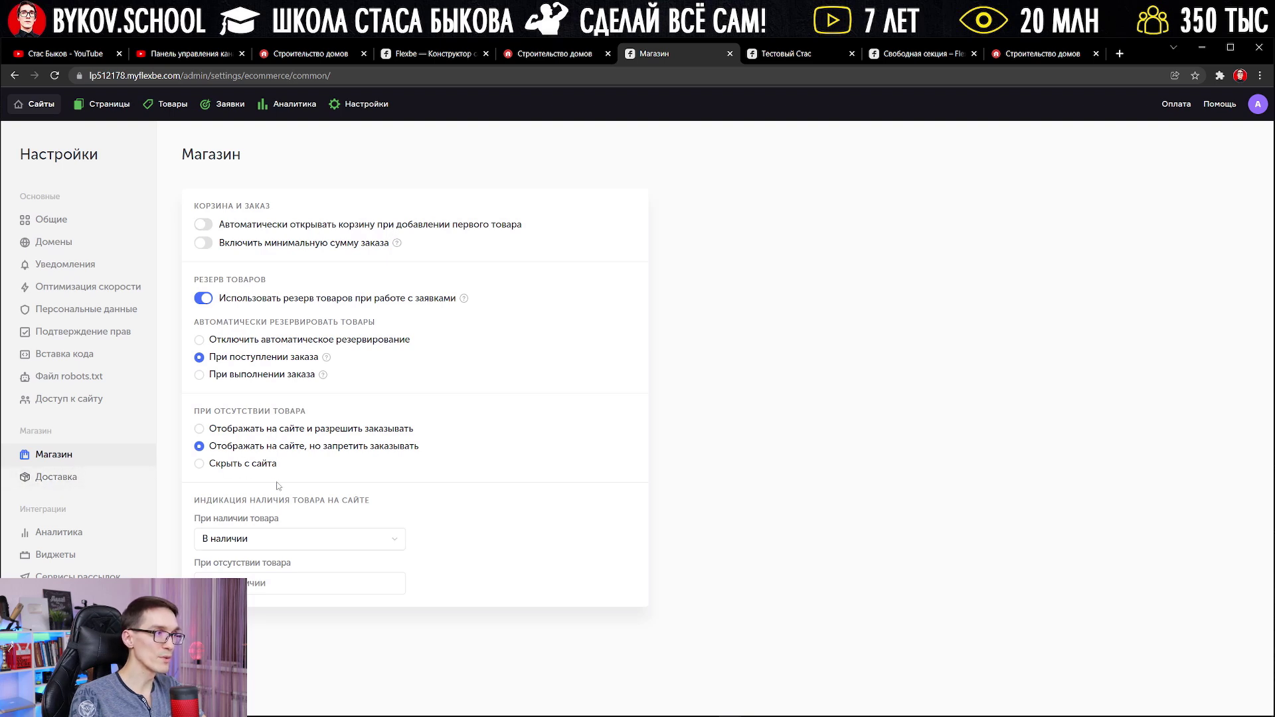
pyautogui.click(100, 478)
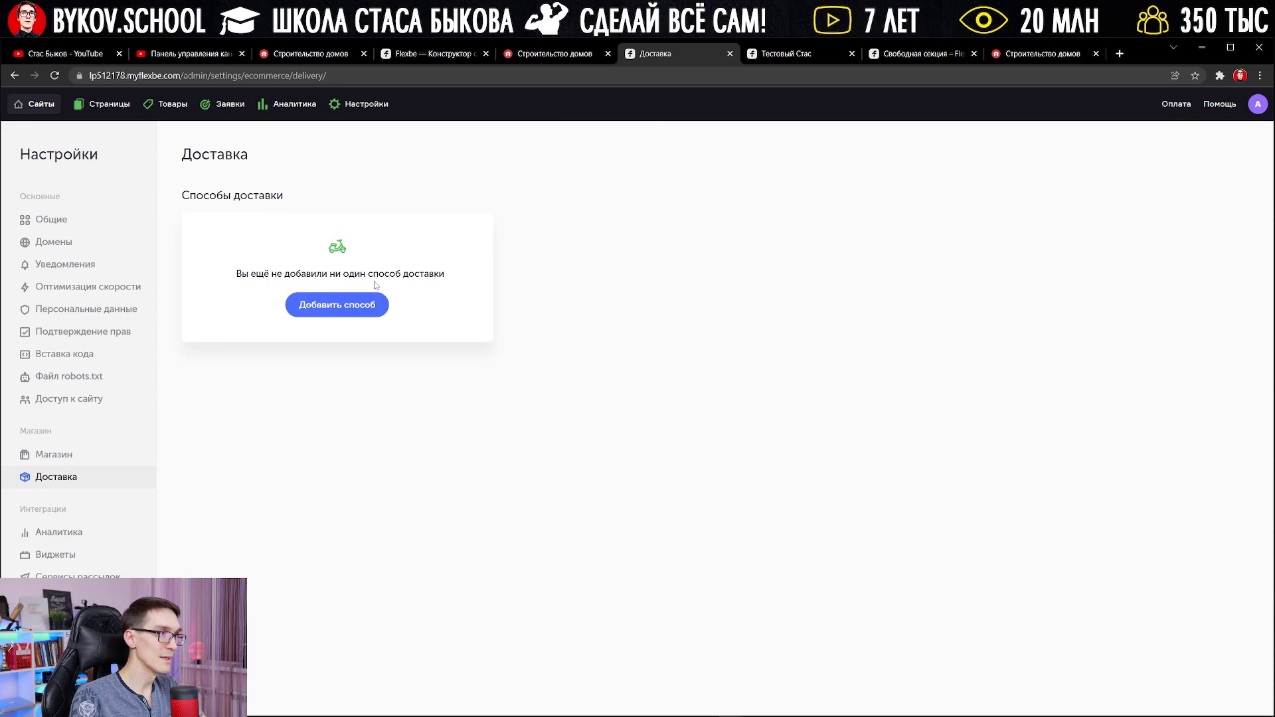
pyautogui.click(58, 534)
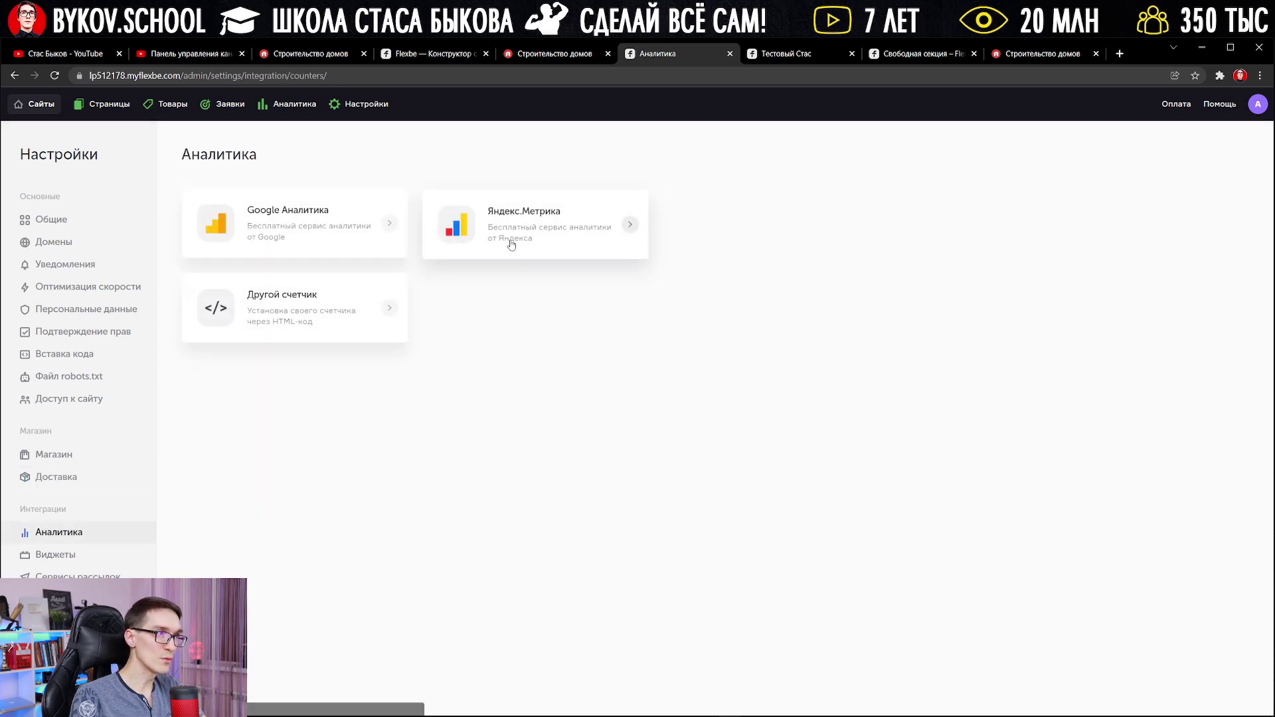
# Open the «Яндекс.Метрика» connection options for review and close them without connecting a counter.
pyautogui.click(512, 238)
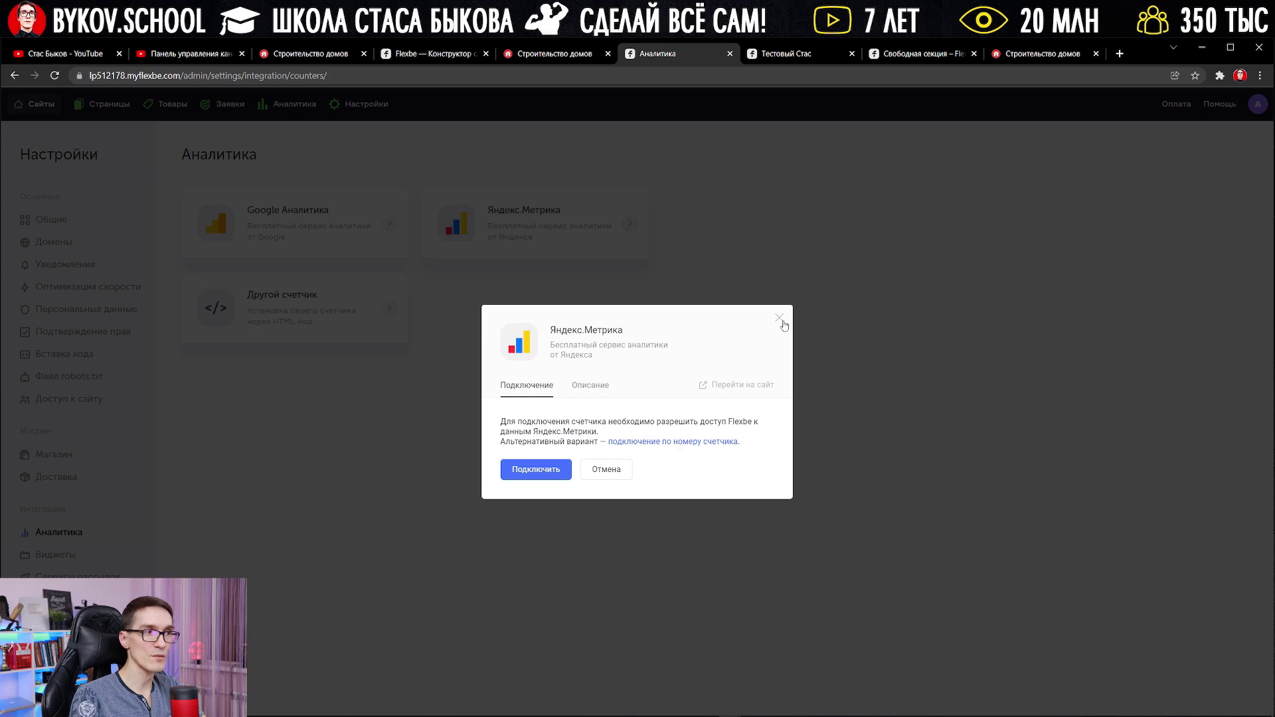
pyautogui.click(781, 318)
pyautogui.click(490, 250)
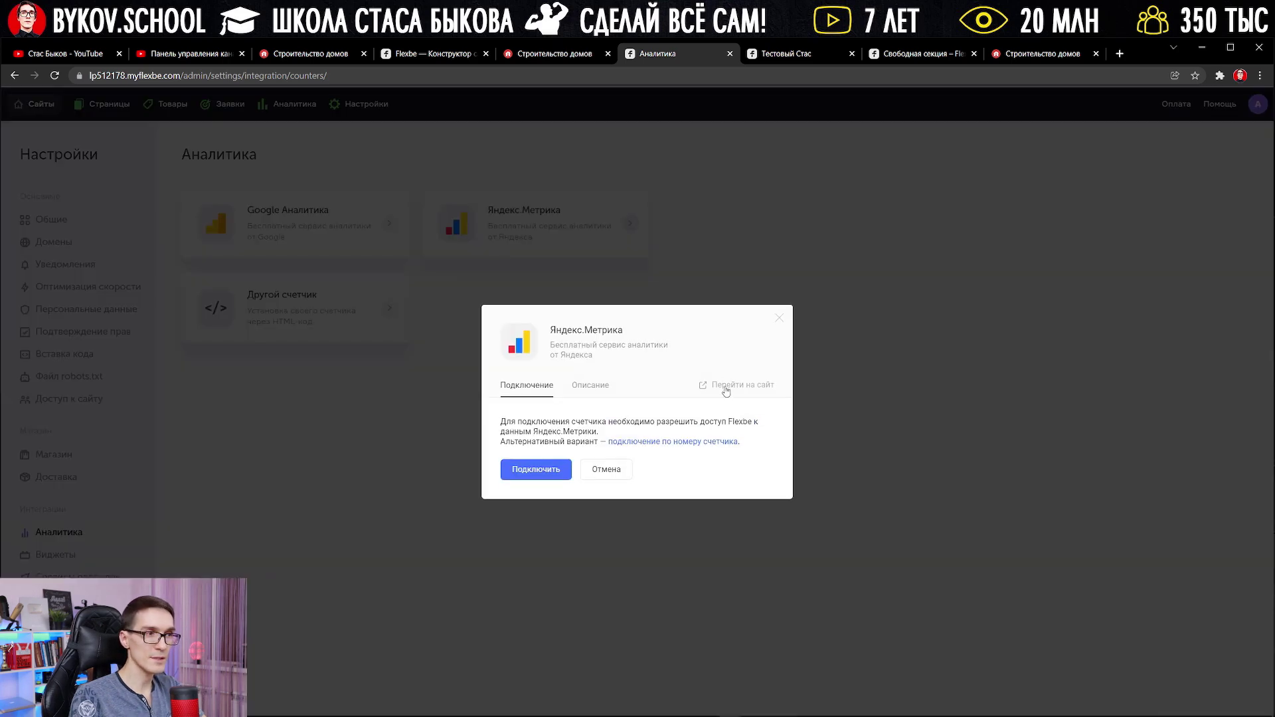
pyautogui.click(780, 318)
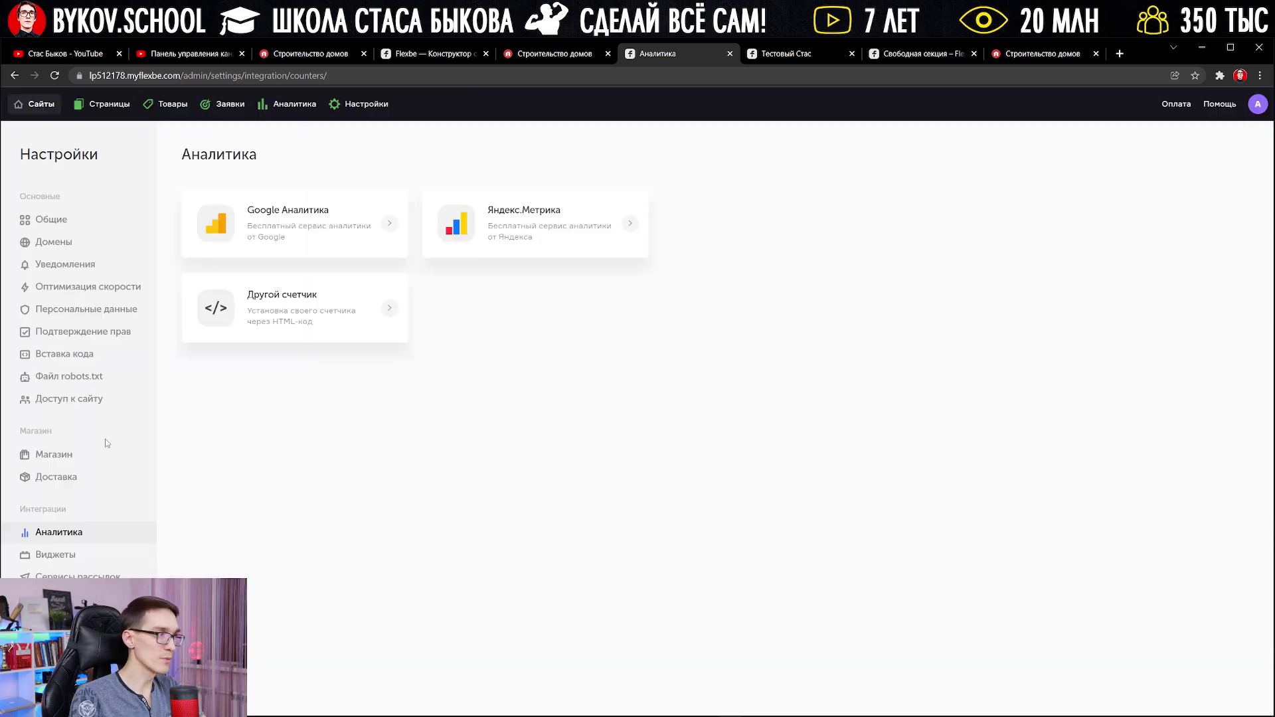
# Look through the available site widgets, mailing services and CRM integrations.
pyautogui.click(98, 555)
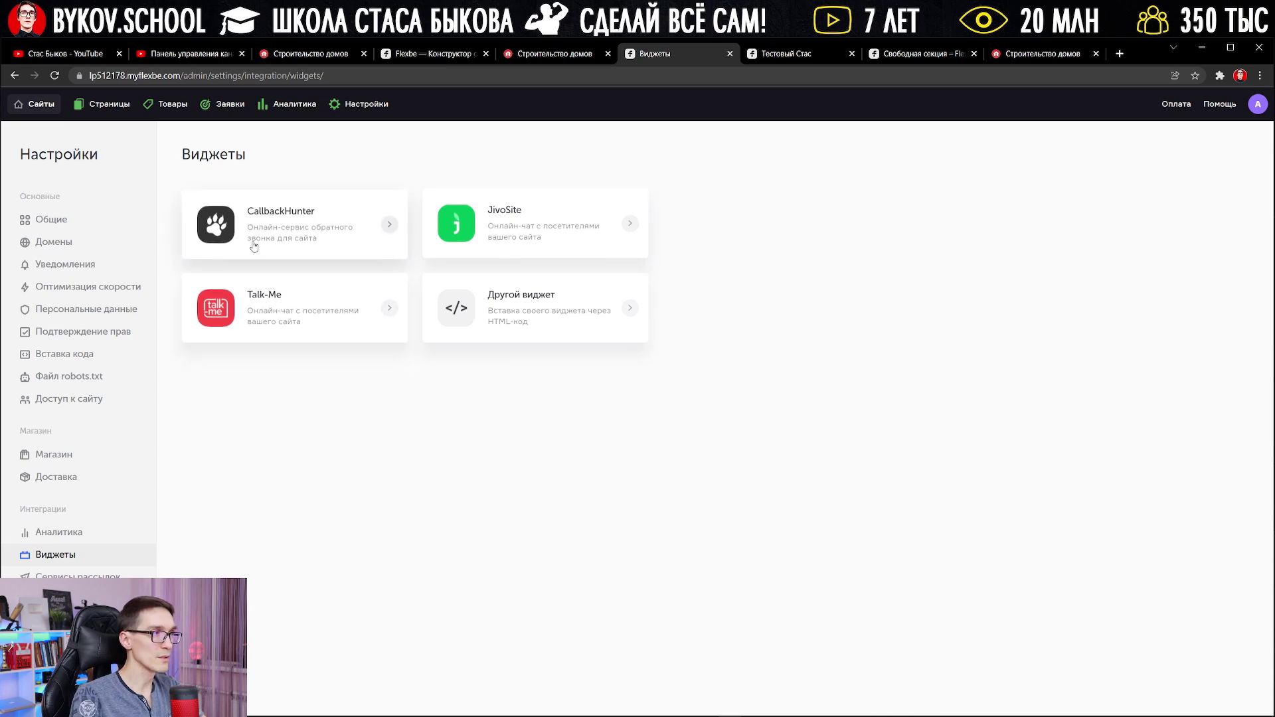
pyautogui.click(630, 307)
pyautogui.press('Escape')
pyautogui.click(93, 575)
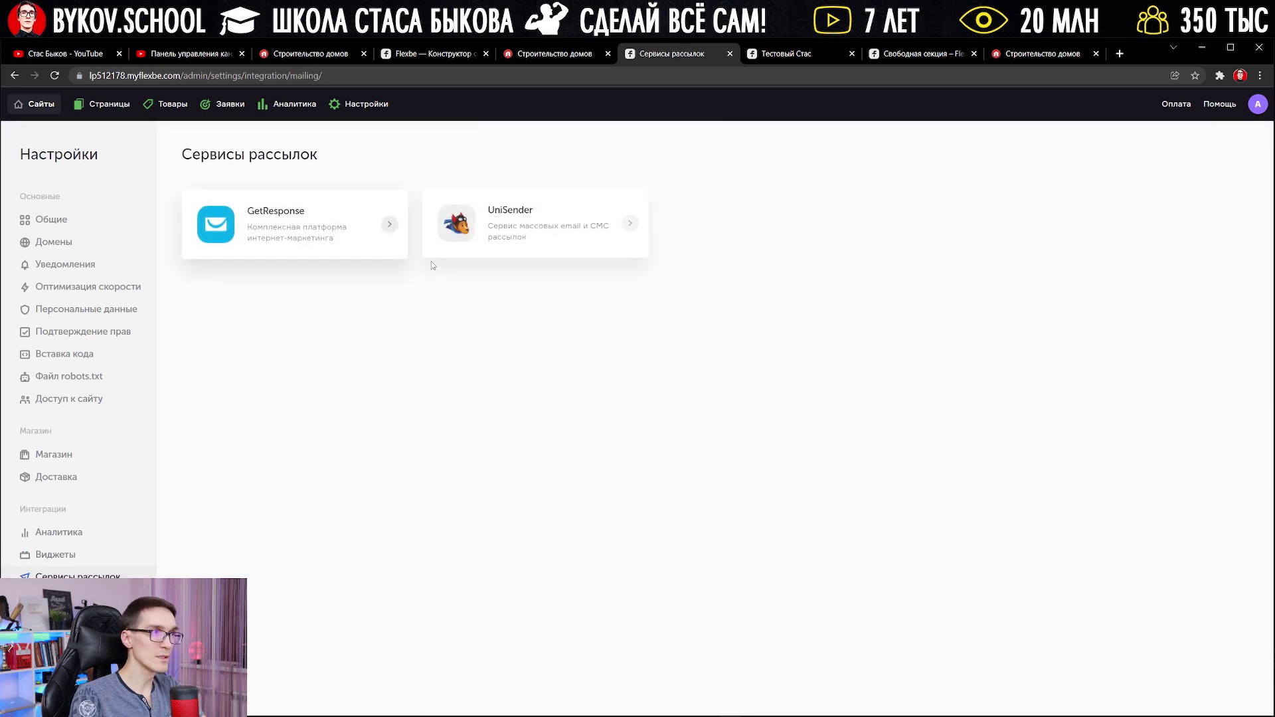
pyautogui.click(73, 598)
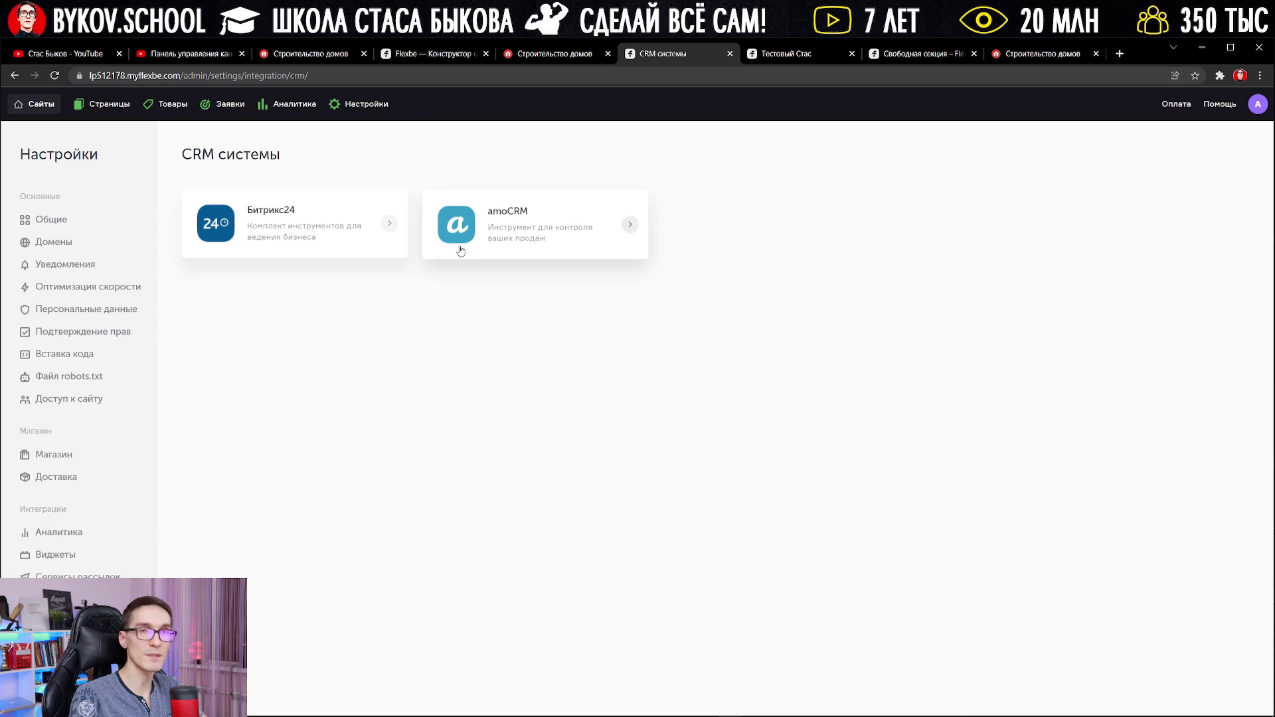
# Try connecting Robokassa as a payment method and review its settings, setup instructions and description.
pyautogui.click(60, 622)
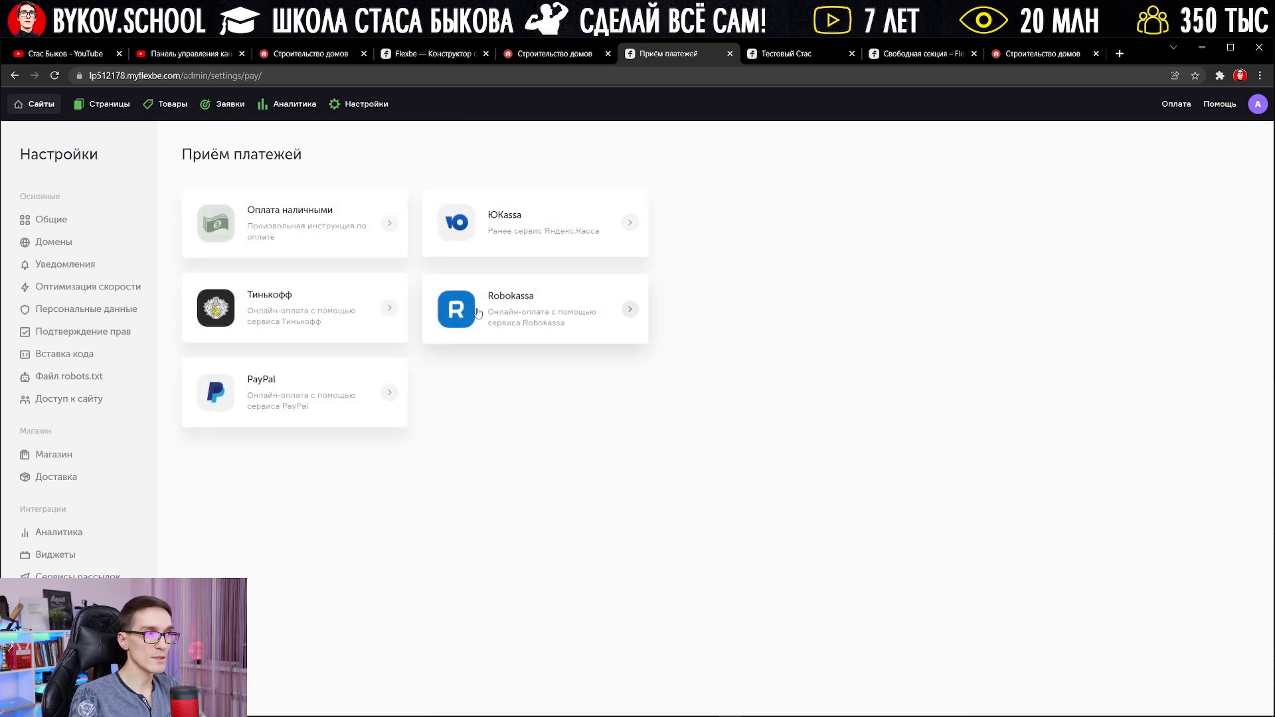
pyautogui.click(540, 323)
pyautogui.click(596, 208)
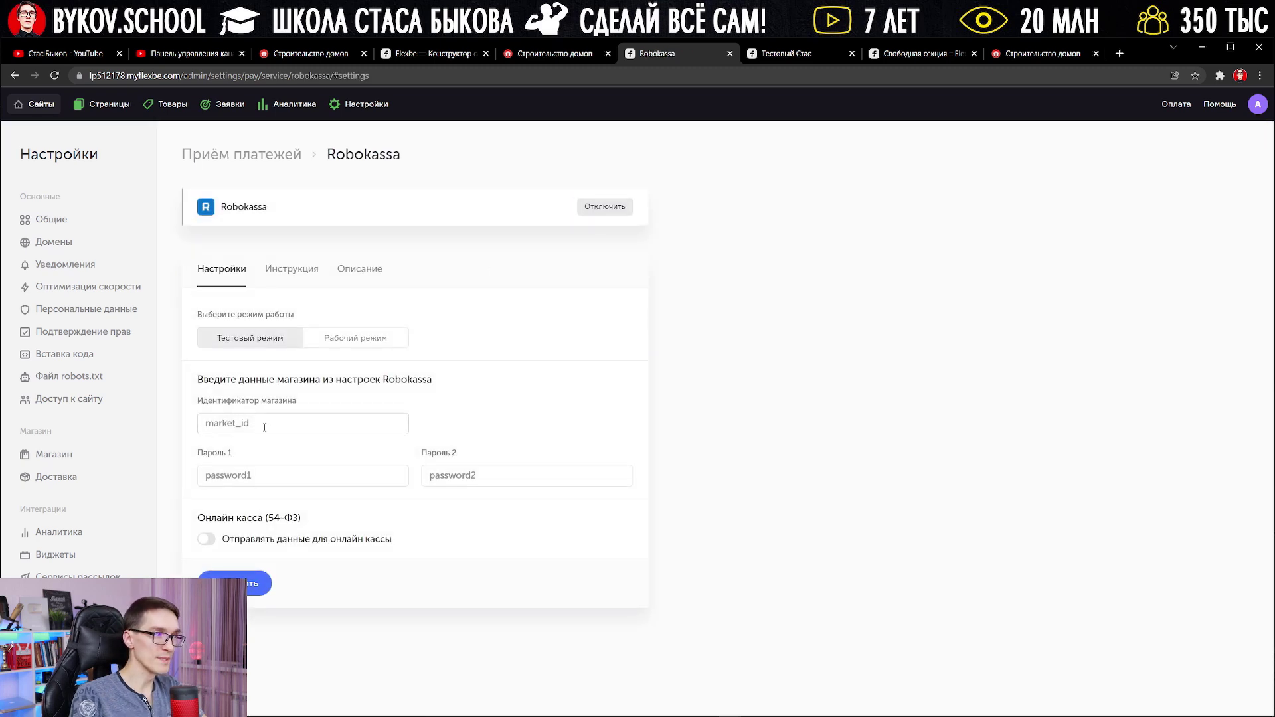
pyautogui.click(292, 268)
pyautogui.tripleClick(363, 373)
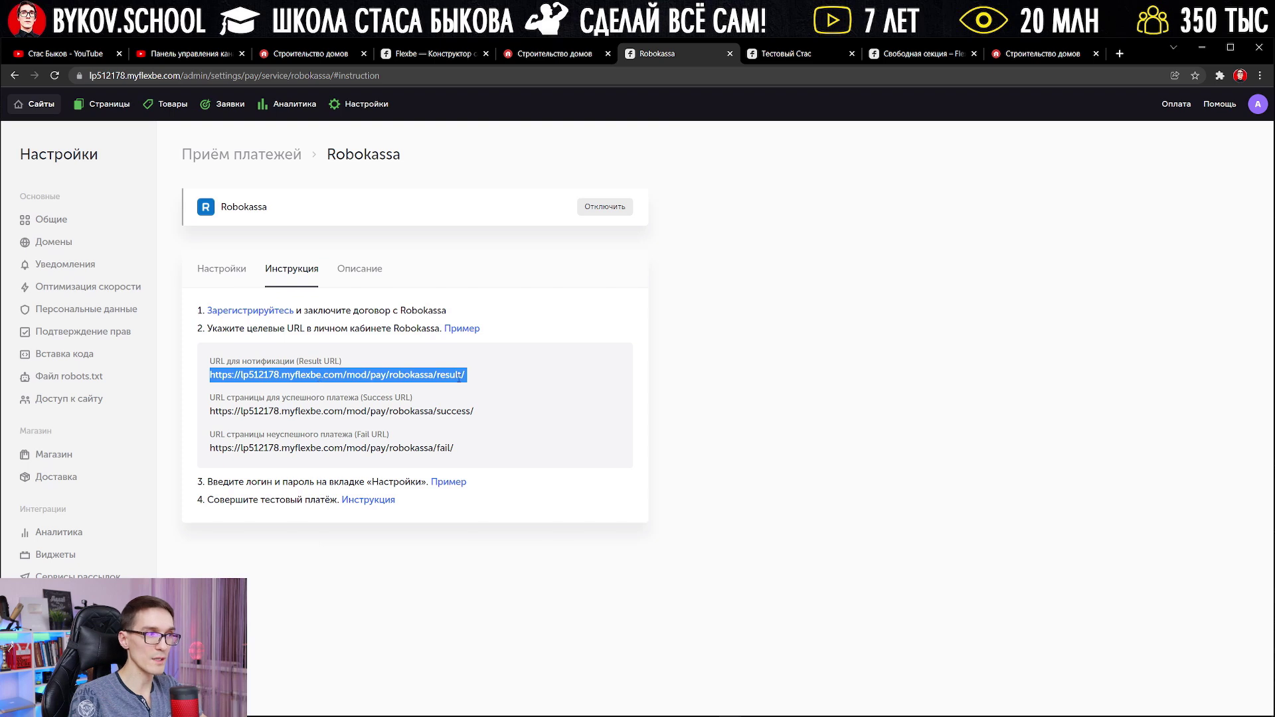
pyautogui.click(465, 400)
pyautogui.click(360, 271)
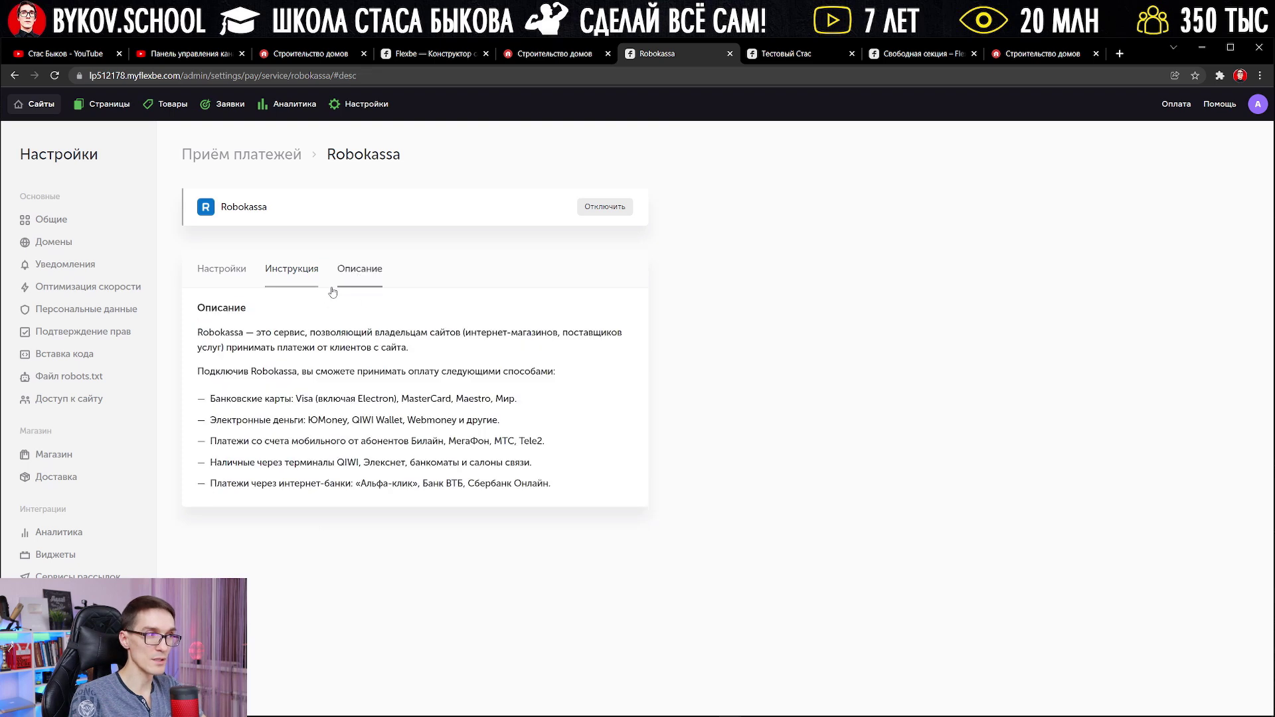
pyautogui.click(231, 272)
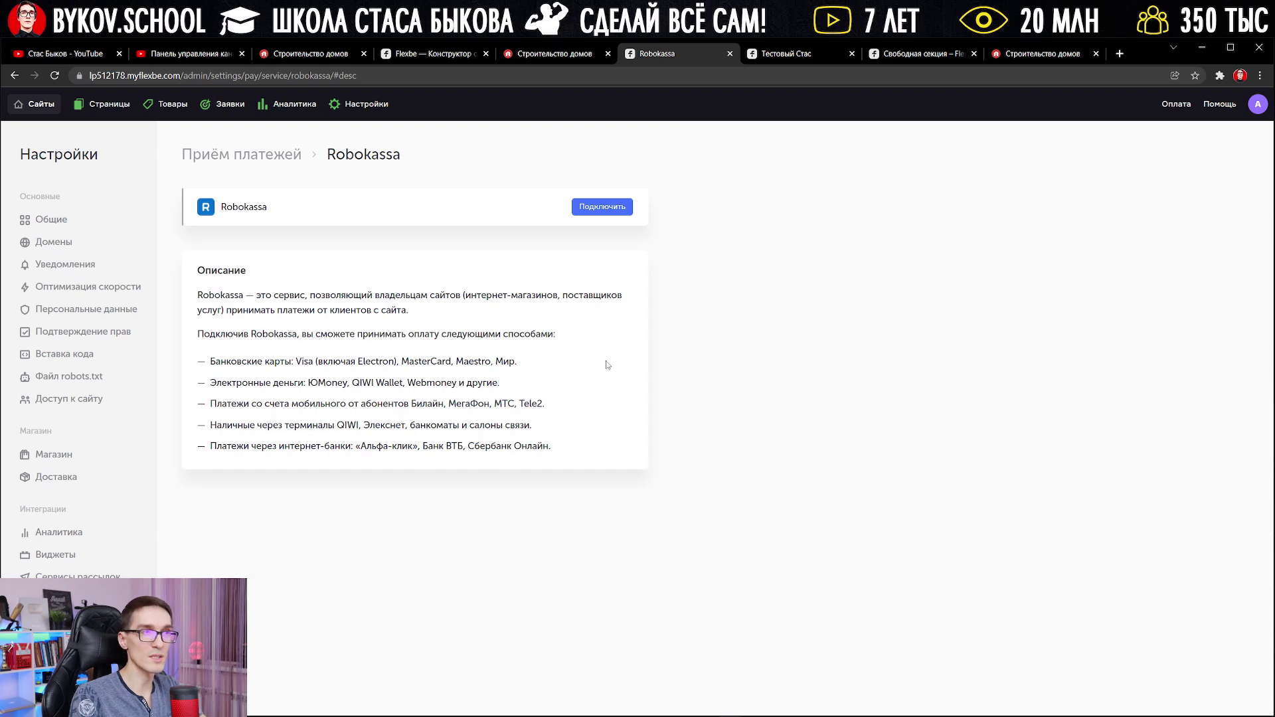
# Look through the domain mail services, the API access settings and the general site settings.
pyautogui.click(66, 599)
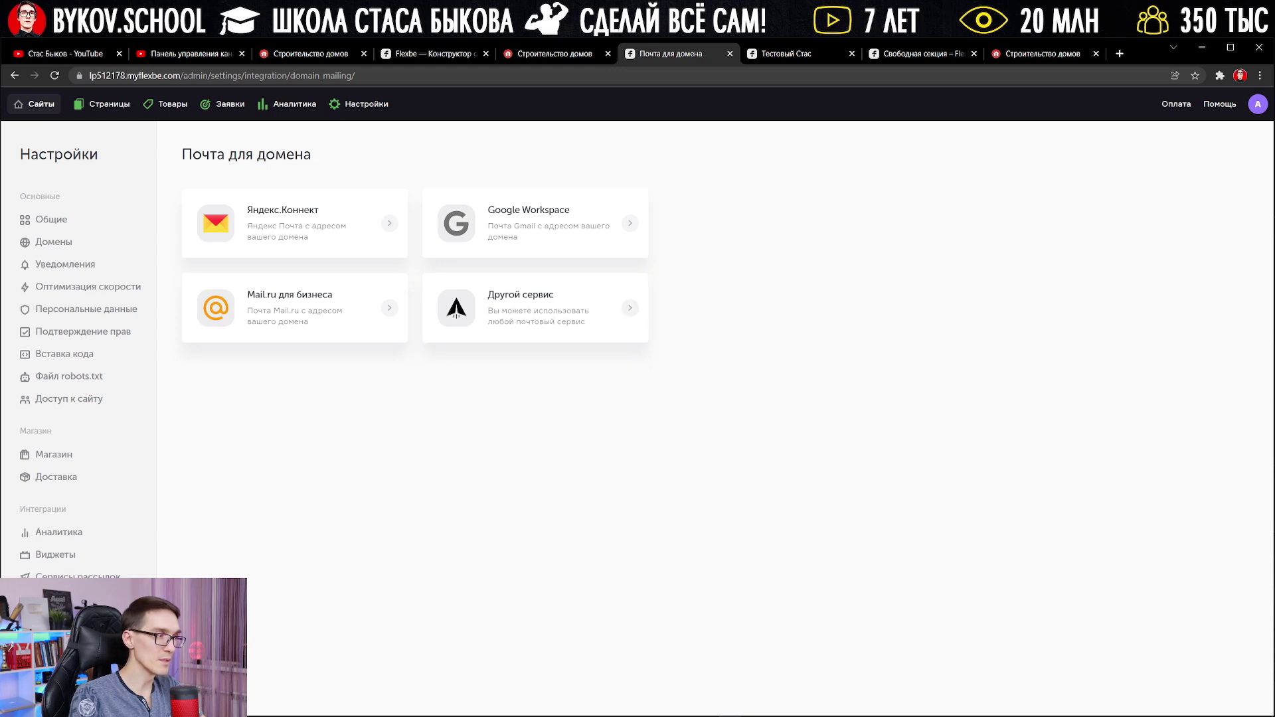
pyautogui.click(46, 667)
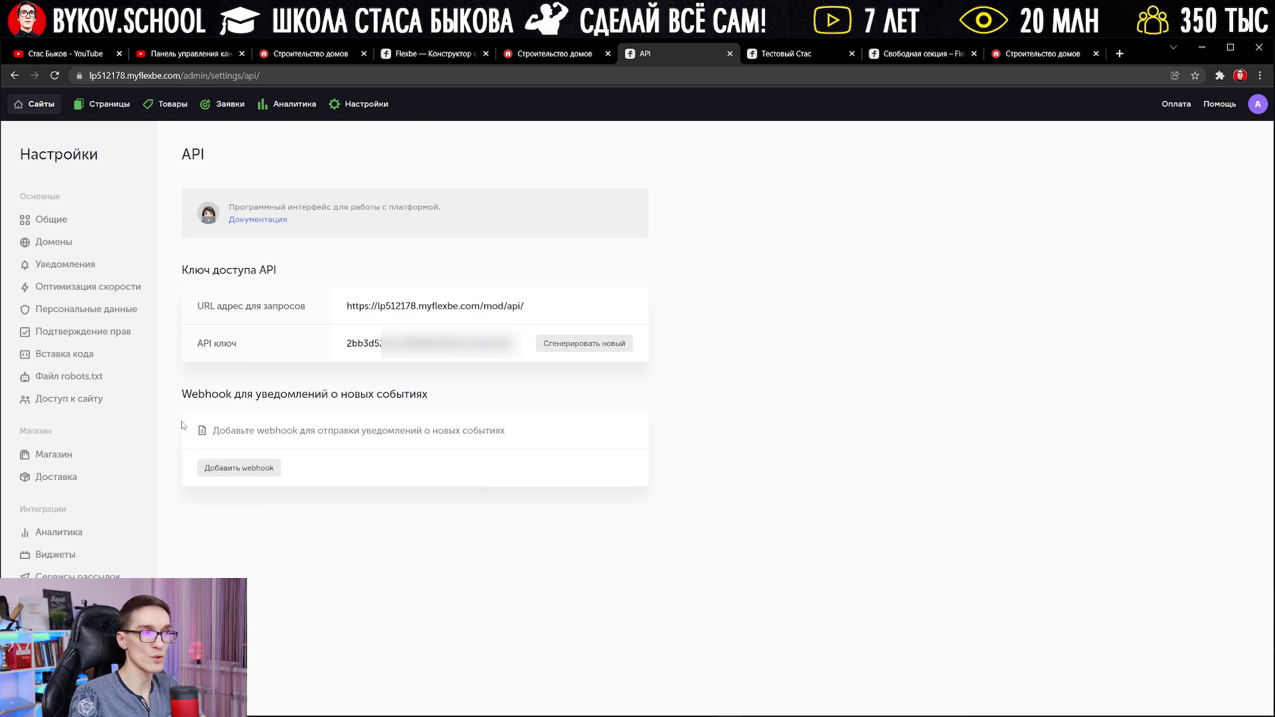
pyautogui.click(86, 222)
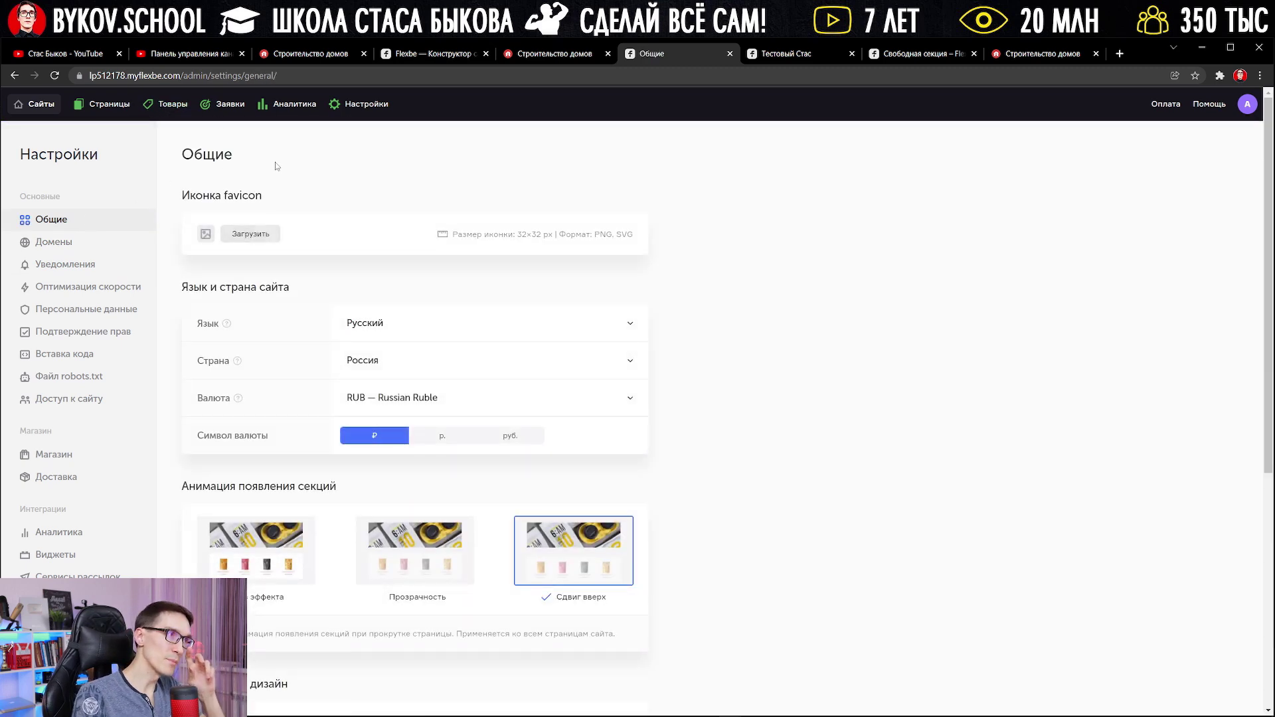
pyautogui.click(282, 113)
# In the product catalogue, start a new product named sad and go over its category, price, quantity and article fields.
pyautogui.click(168, 106)
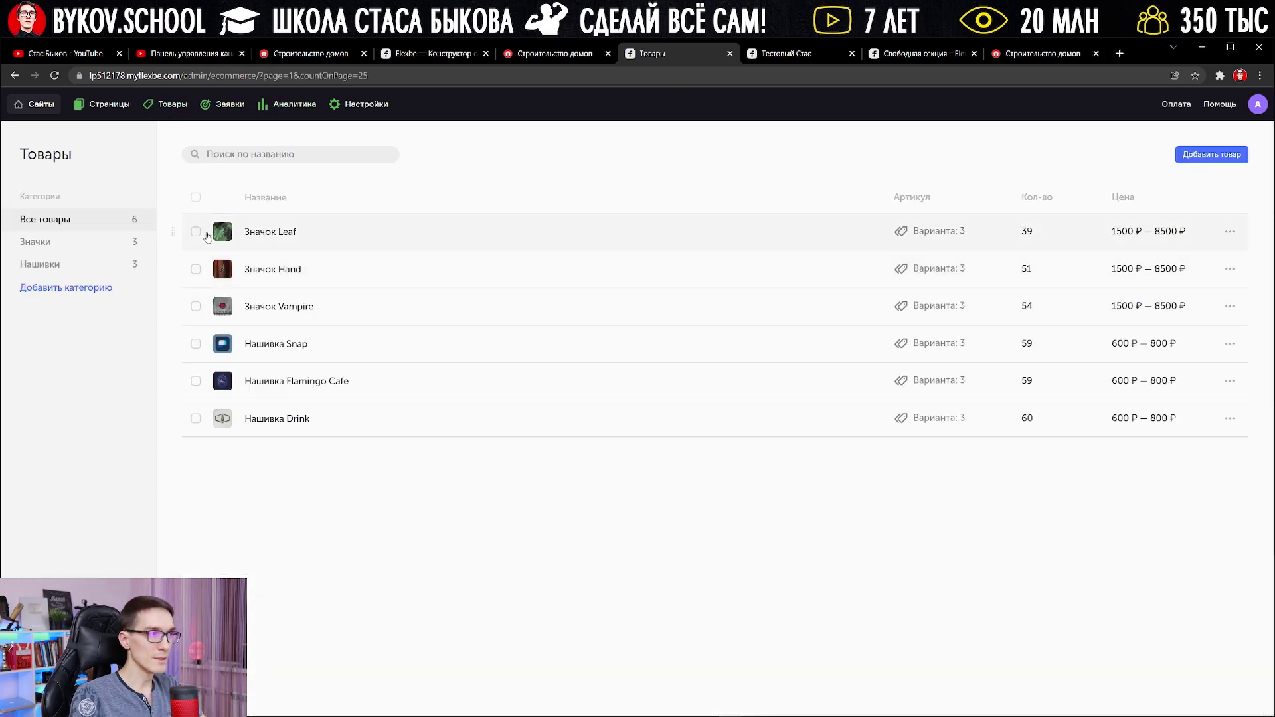
pyautogui.click(1207, 158)
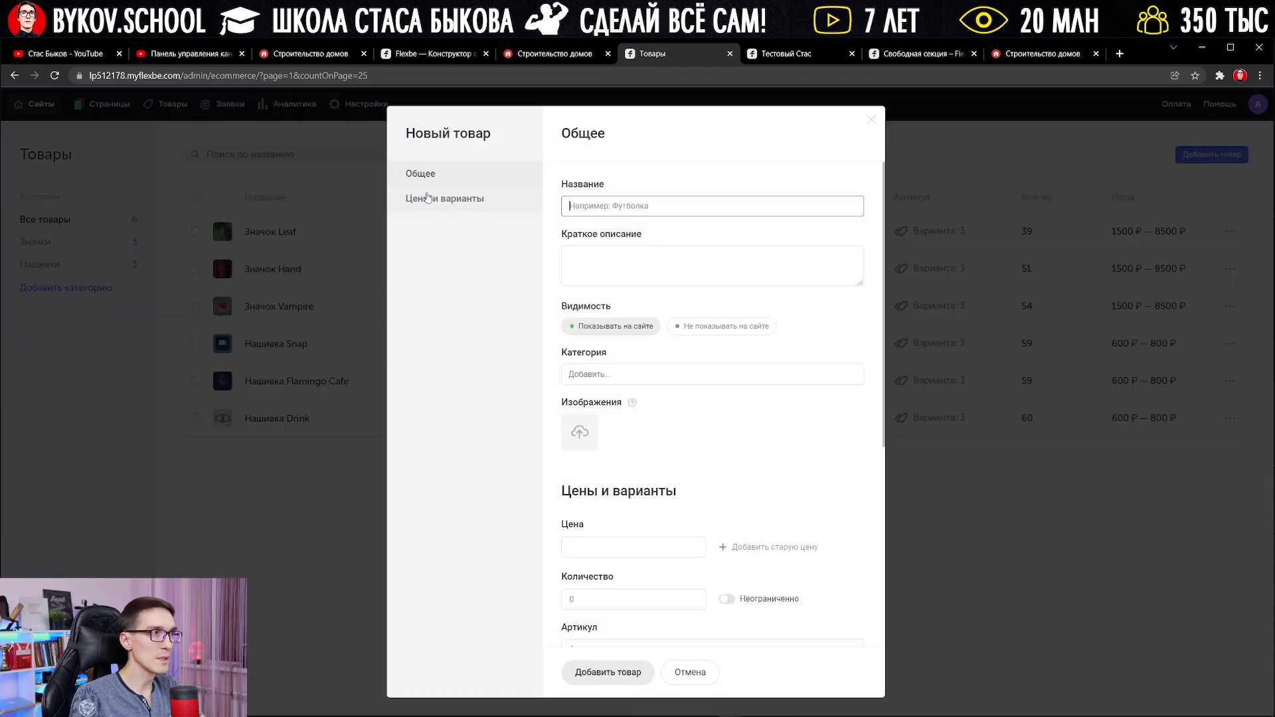
pyautogui.write('sad')
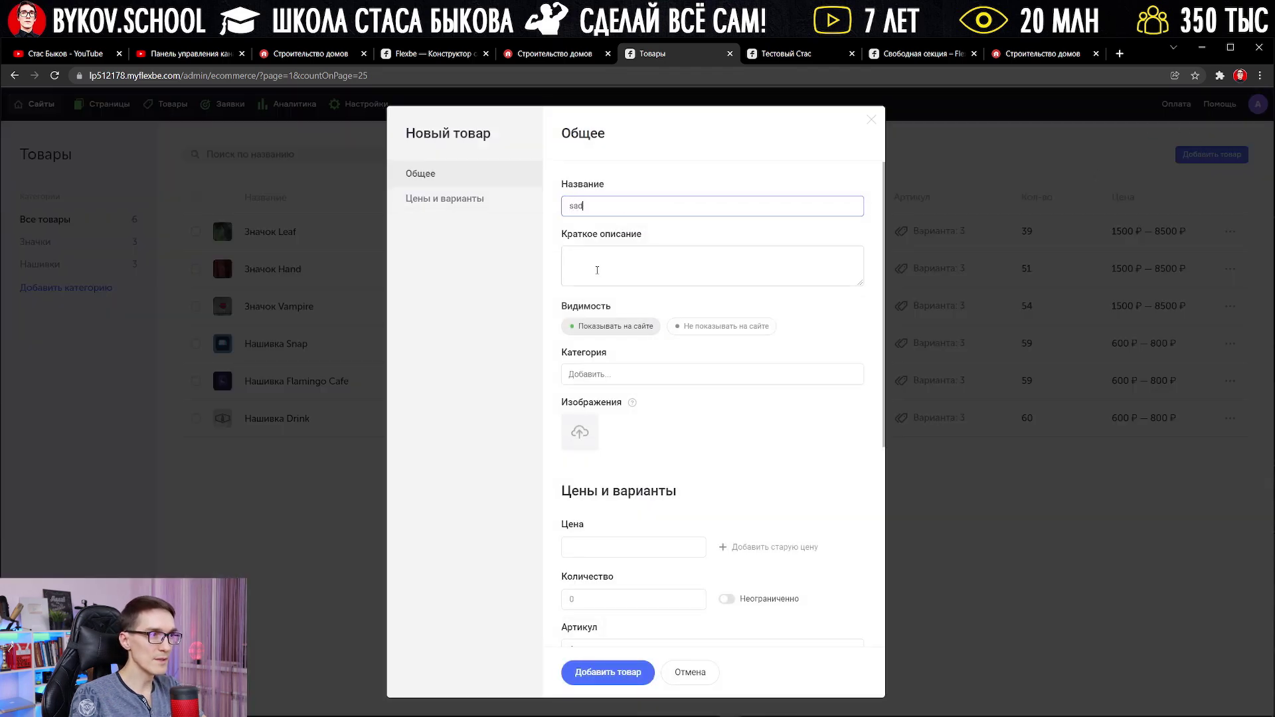
pyautogui.scroll(-2, 670, 387)
pyautogui.click(606, 250)
pyautogui.click(551, 256)
pyautogui.click(613, 424)
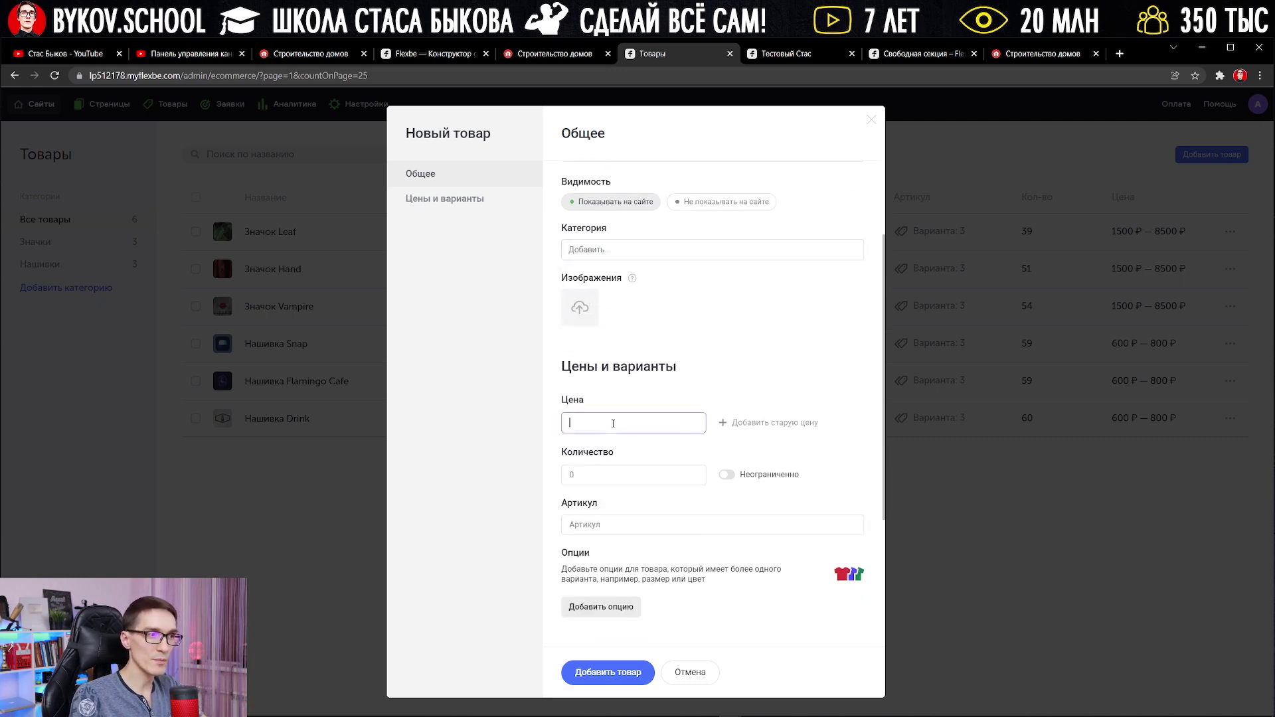
pyautogui.click(726, 475)
pyautogui.click(725, 475)
pyautogui.click(607, 525)
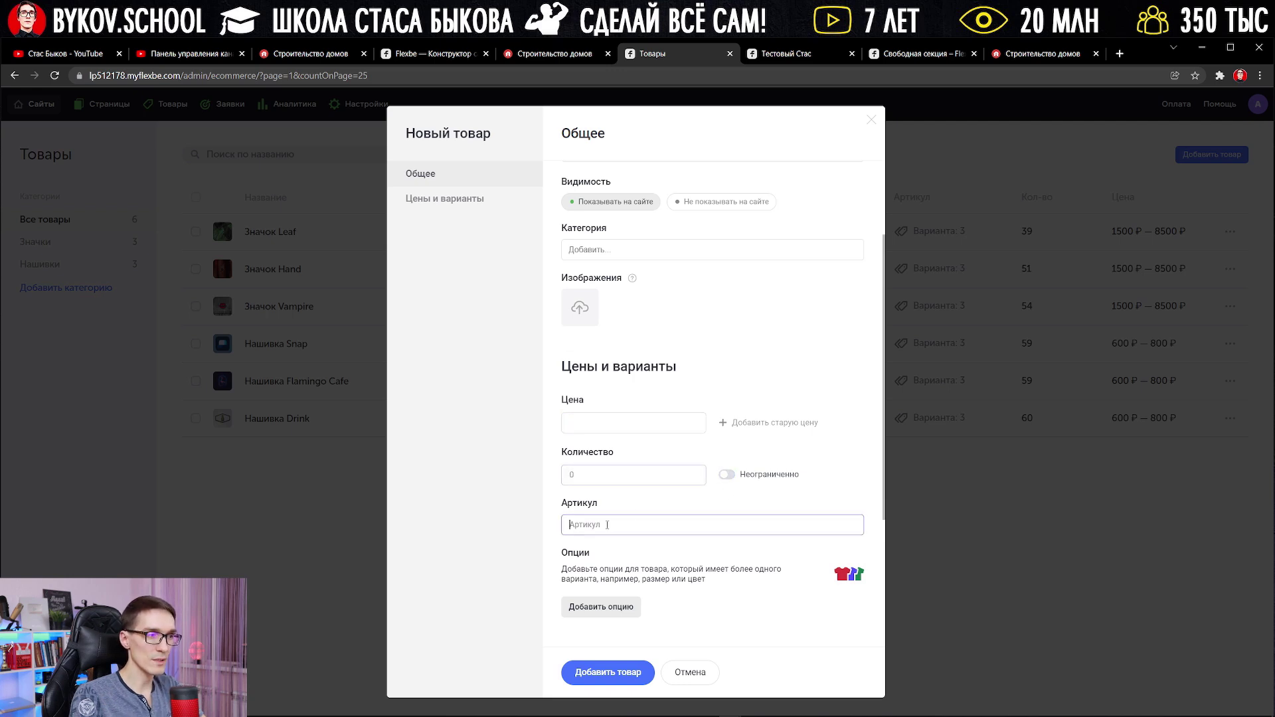
# Start adding an option to the new product and name it «Размер».
pyautogui.click(618, 609)
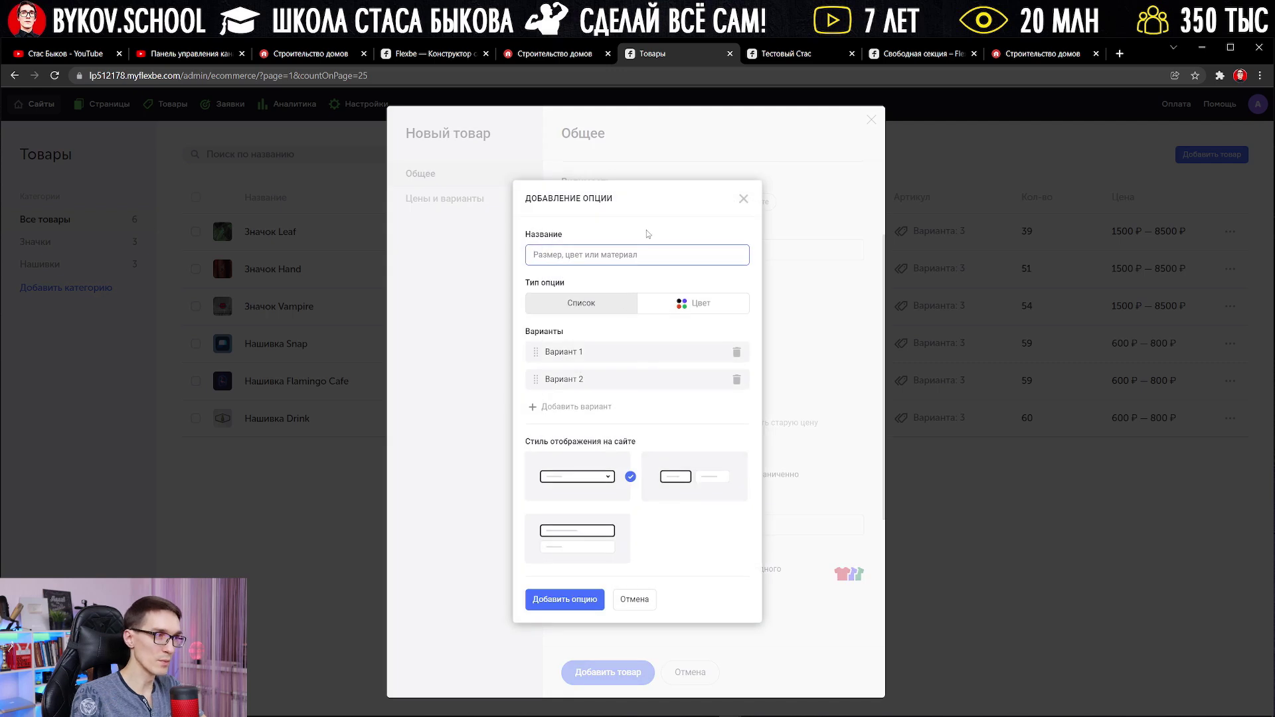
pyautogui.write('Hfpvth')
pyautogui.press('BackSpace')
pyautogui.press('BackSpace')
pyautogui.press('BackSpace')
pyautogui.press('BackSpace')
pyautogui.press('BackSpace')
pyautogui.press('BackSpace')
pyautogui.write('Размер')
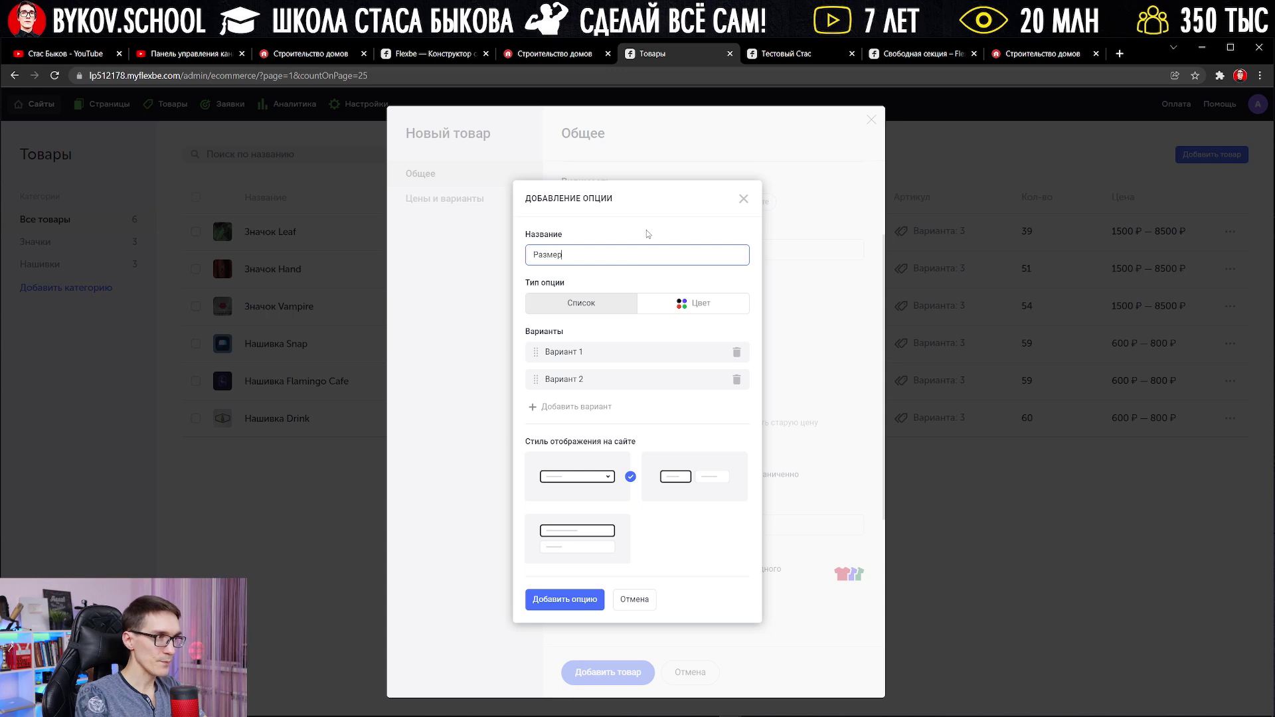
# Keep the option as a list, choose the side-by-side button display style, add the option and save the product.
pyautogui.click(684, 305)
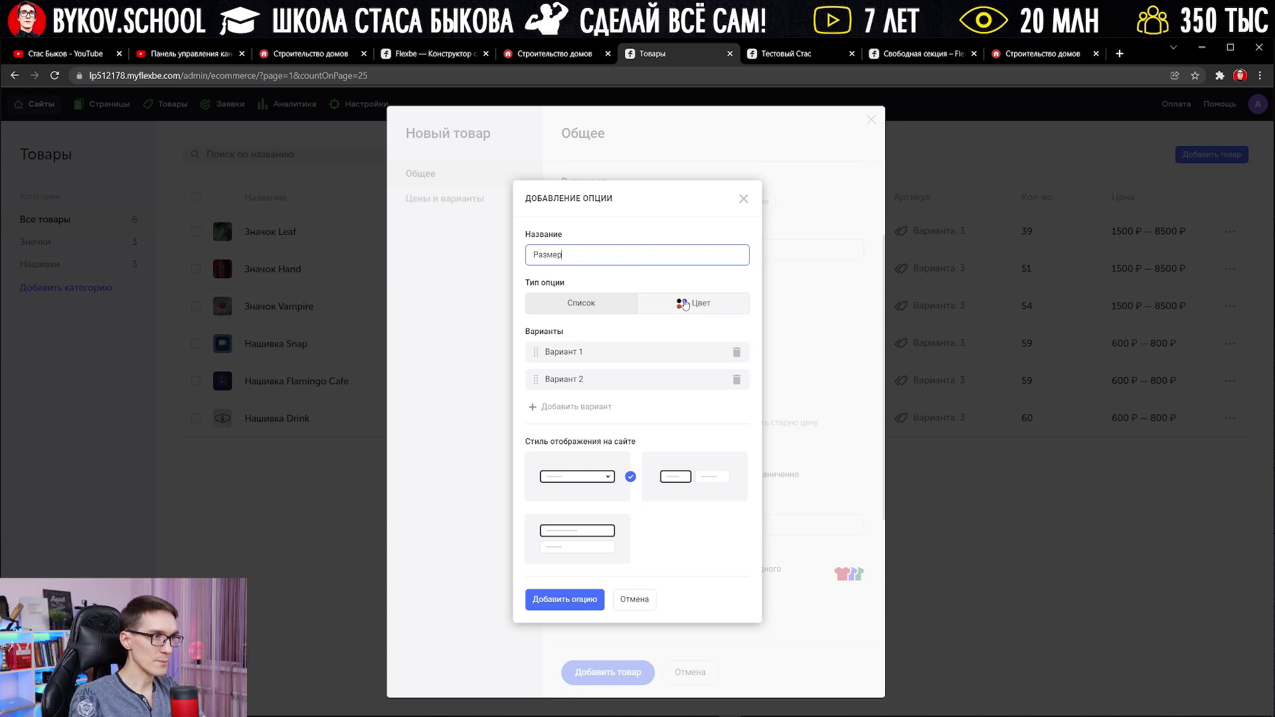
pyautogui.click(606, 306)
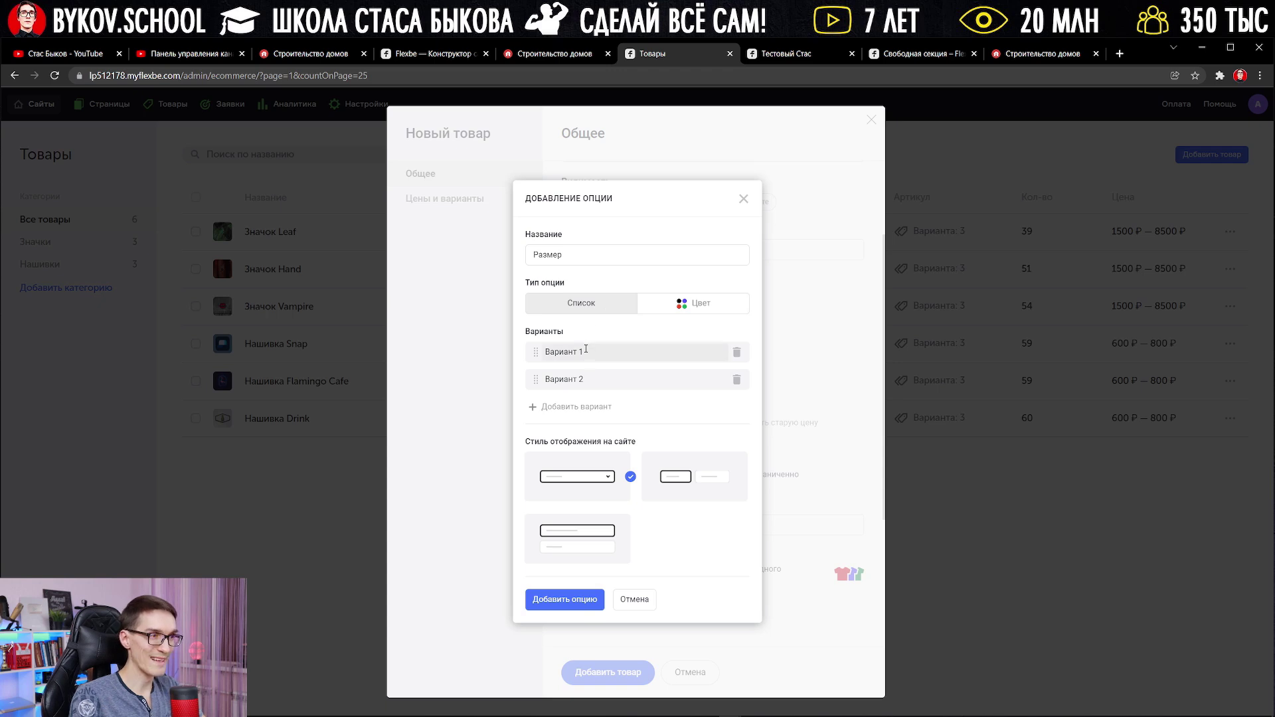
pyautogui.moveTo(592, 353); pyautogui.dragTo(492, 356)
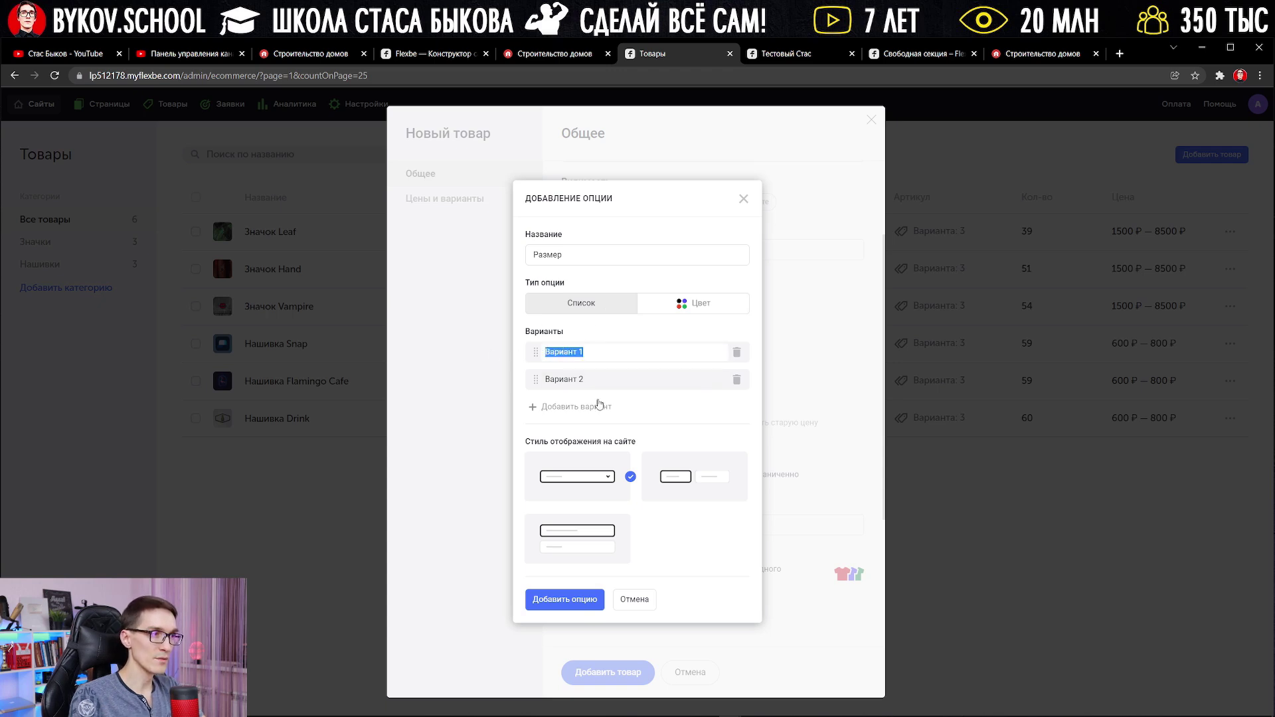
pyautogui.click(692, 483)
pyautogui.click(565, 600)
pyautogui.scroll(-2, 706, 578)
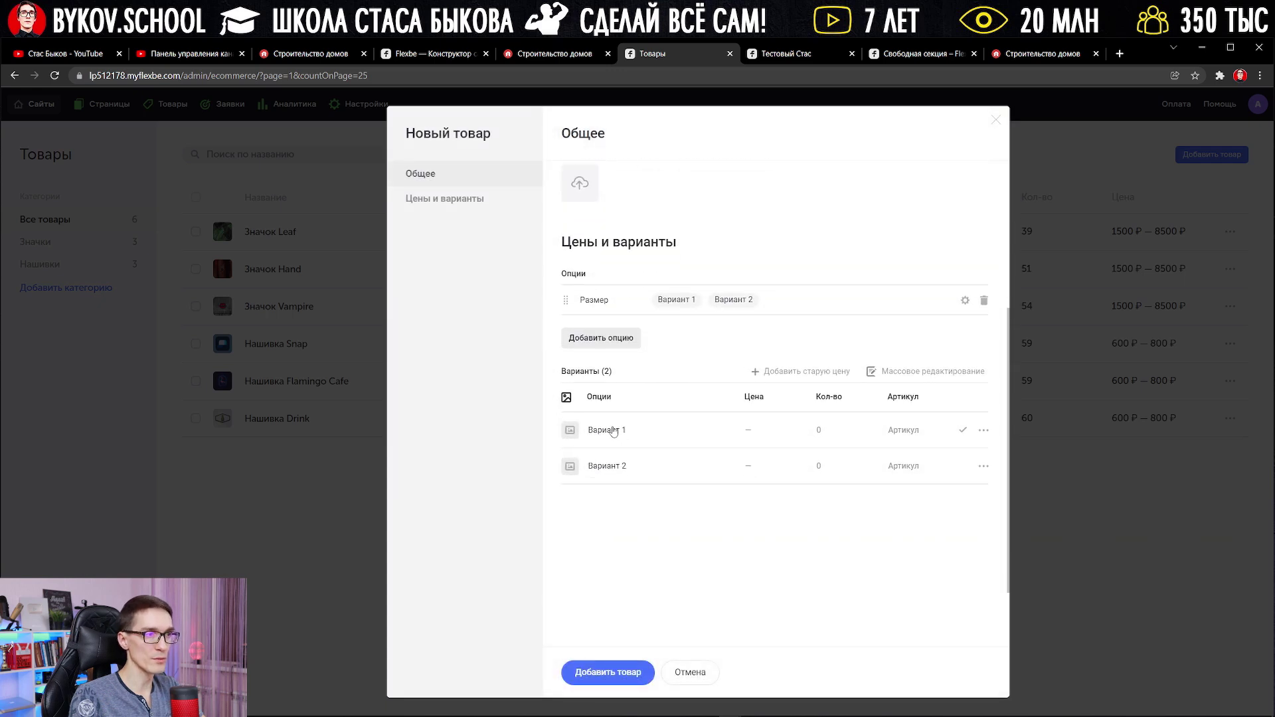
pyautogui.click(635, 680)
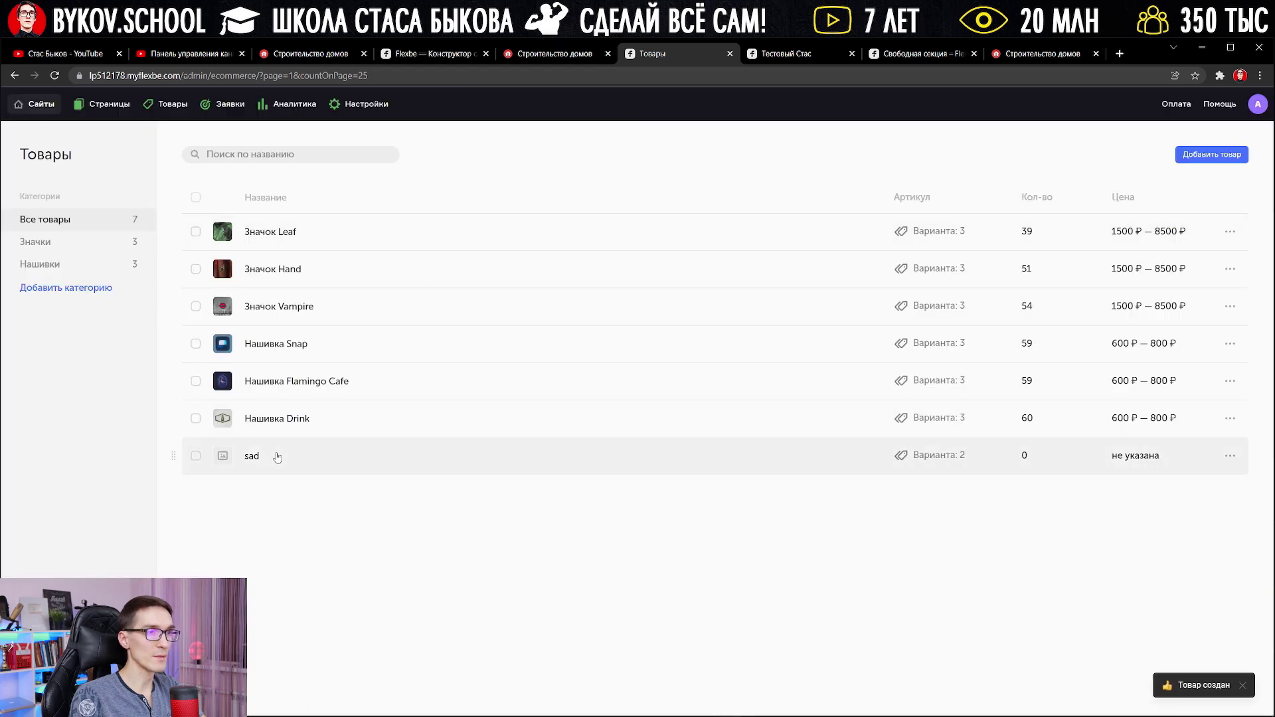
# Start creating a page titled «Вторая страница» with the address /vtoraya/ and look over the available page templates.
pyautogui.click(119, 109)
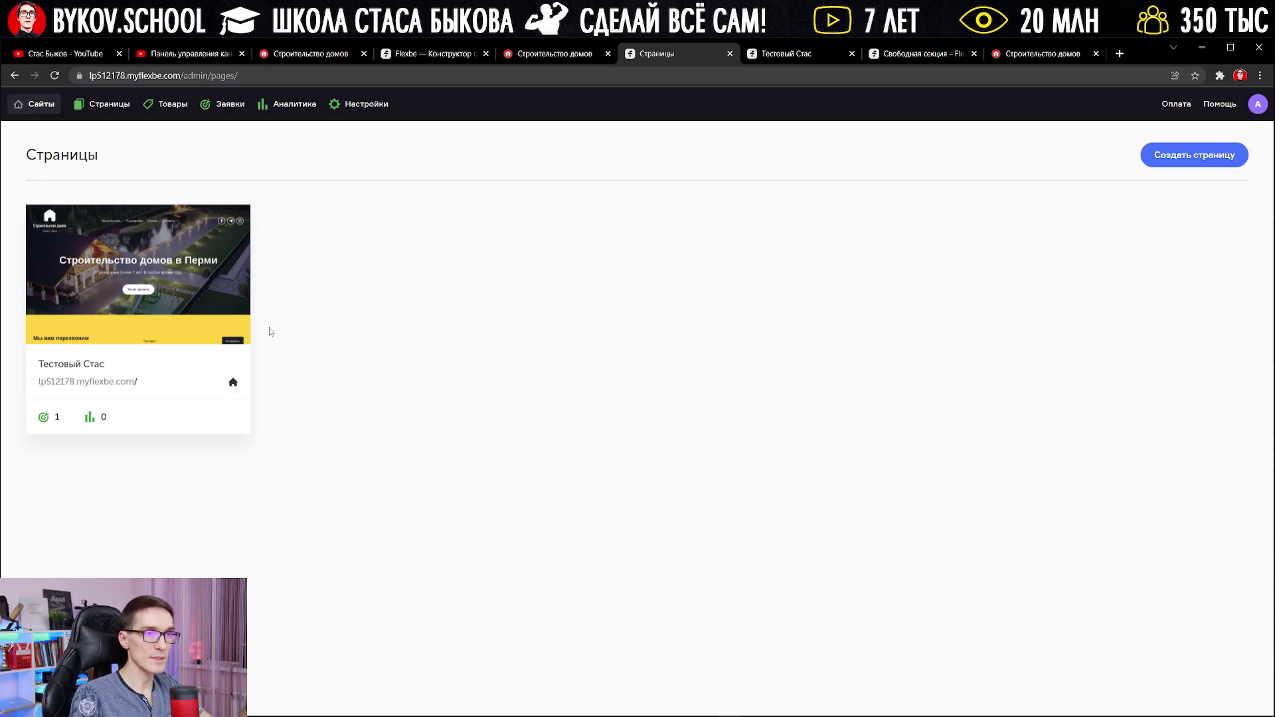
pyautogui.click(1207, 154)
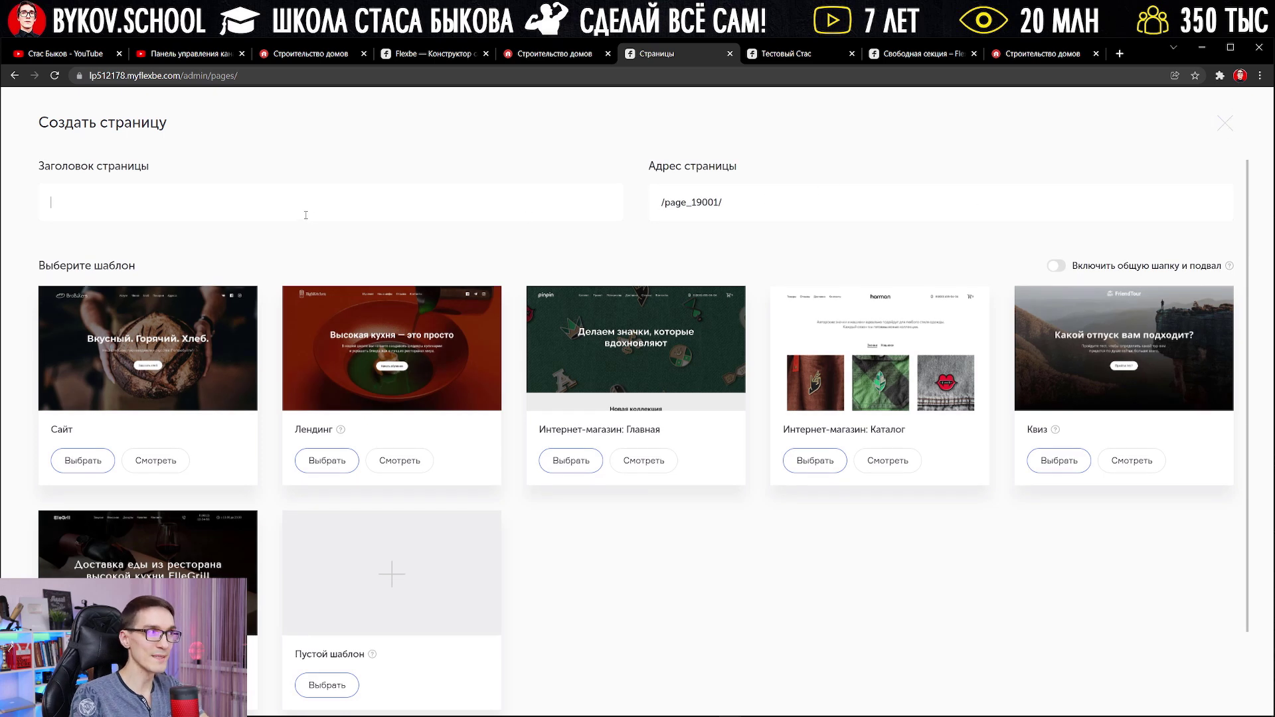
pyautogui.write('Вторая страница')
pyautogui.moveTo(727, 205)
pyautogui.mouseDown()
pyautogui.moveTo(632, 203)
pyautogui.moveTo(718, 200)
pyautogui.mouseUp()
pyautogui.press('BackSpace')
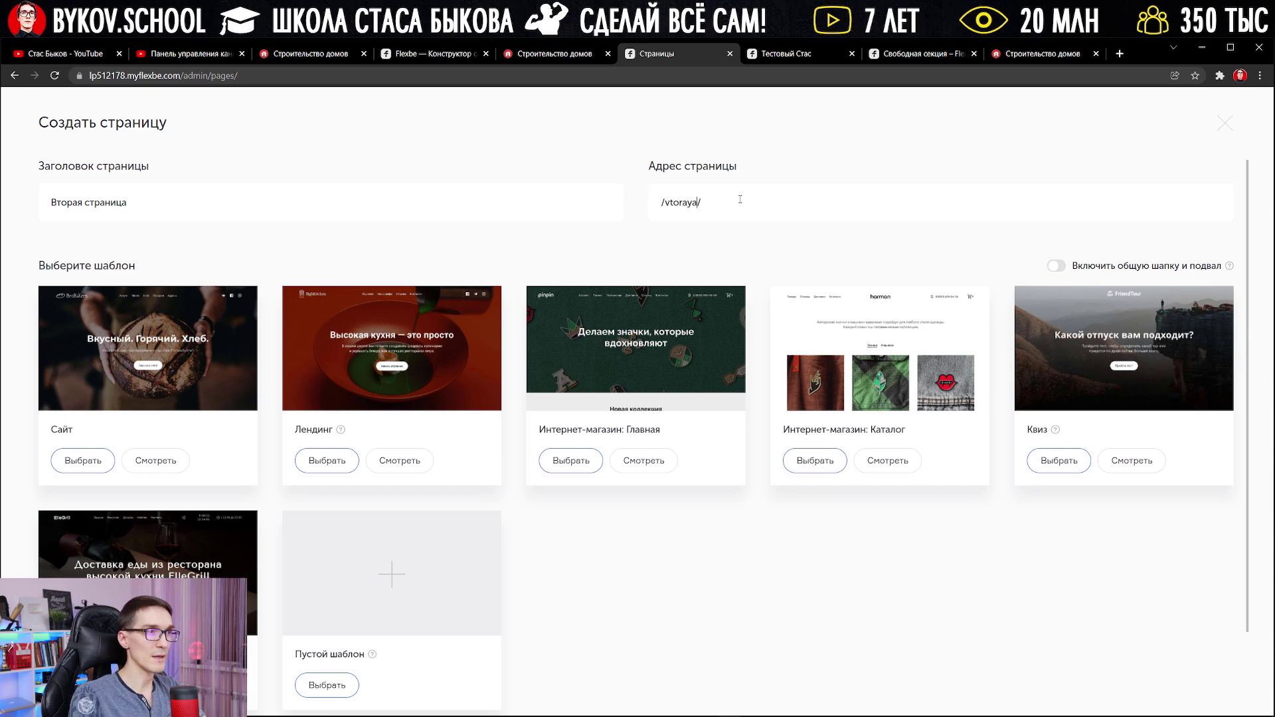
pyautogui.scroll(-2, 745, 372)
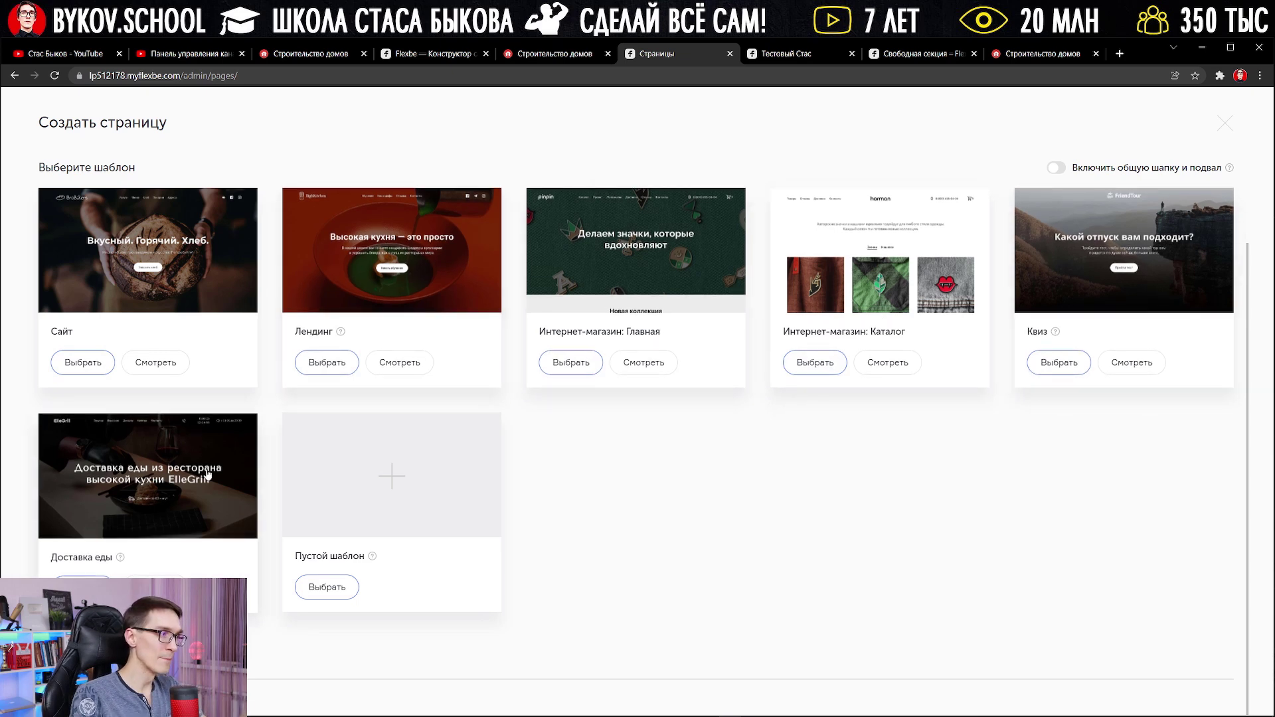
pyautogui.scroll(2, 687, 191)
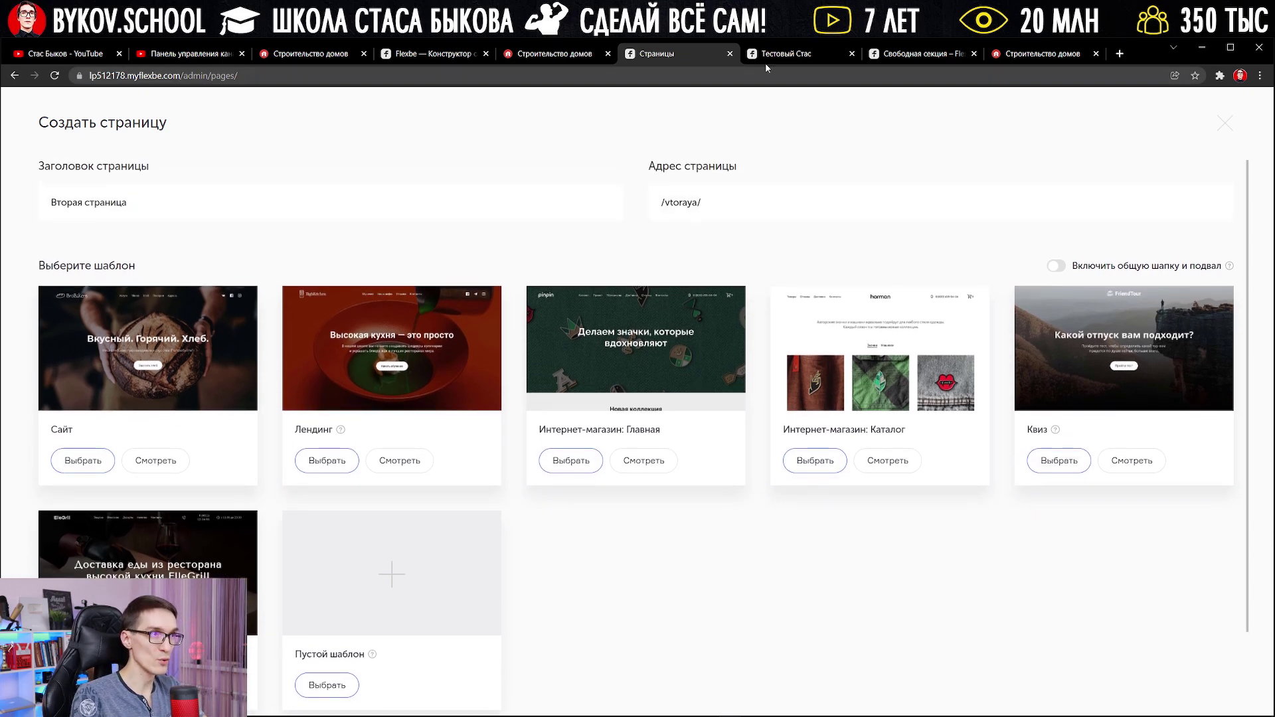
# Look through the published house construction site from the header to the courses section and return to its beginning.
pyautogui.click(783, 54)
pyautogui.scroll(-2, 667, 327)
pyautogui.scroll(2, 719, 297)
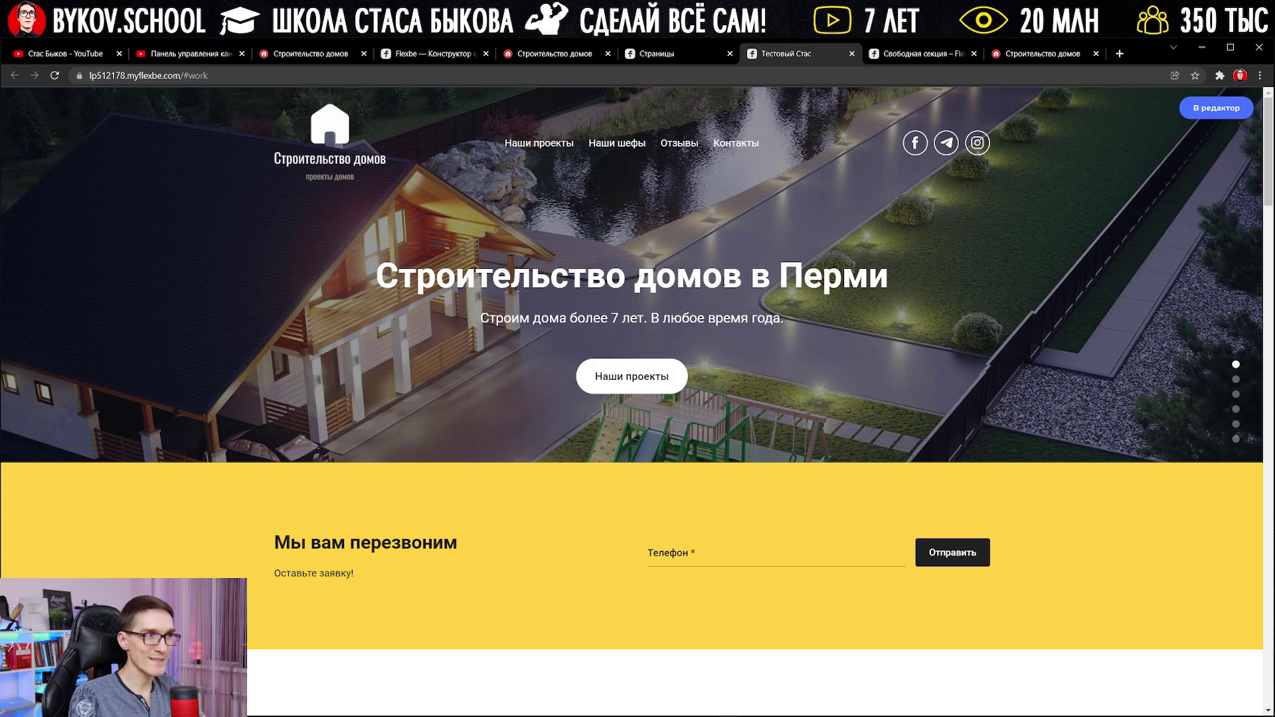
pyautogui.scroll(-2, 855, 233)
pyautogui.scroll(2, 1106, 239)
pyautogui.scroll(-3, 746, 126)
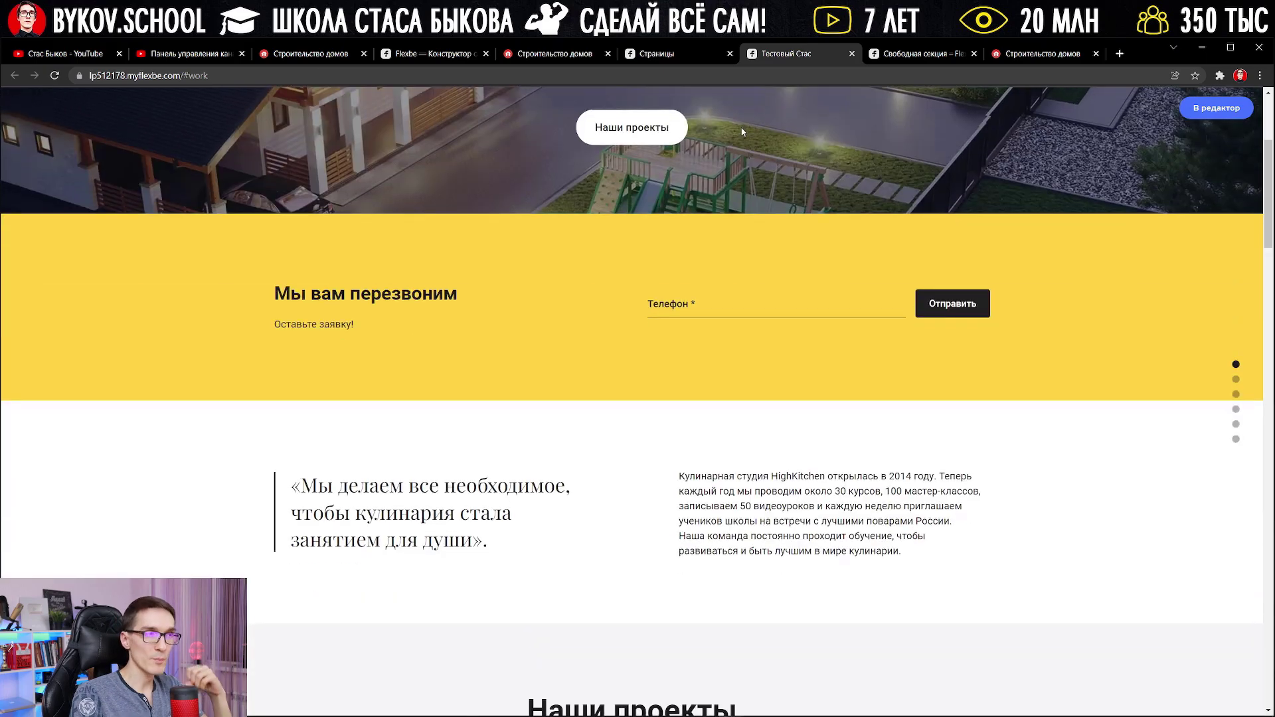
pyautogui.scroll(-12, 786, 263)
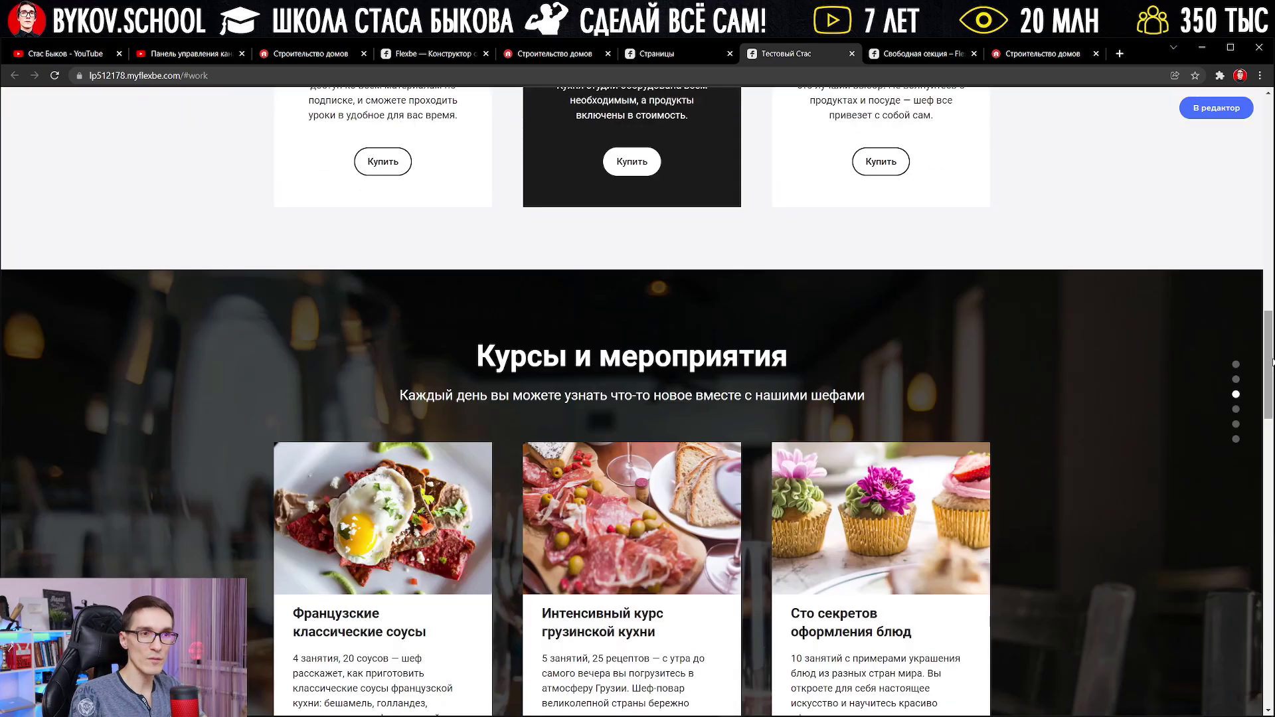
pyautogui.scroll(-3, 1272, 420)
pyautogui.moveTo(1272, 420); pyautogui.dragTo(1271, 93)
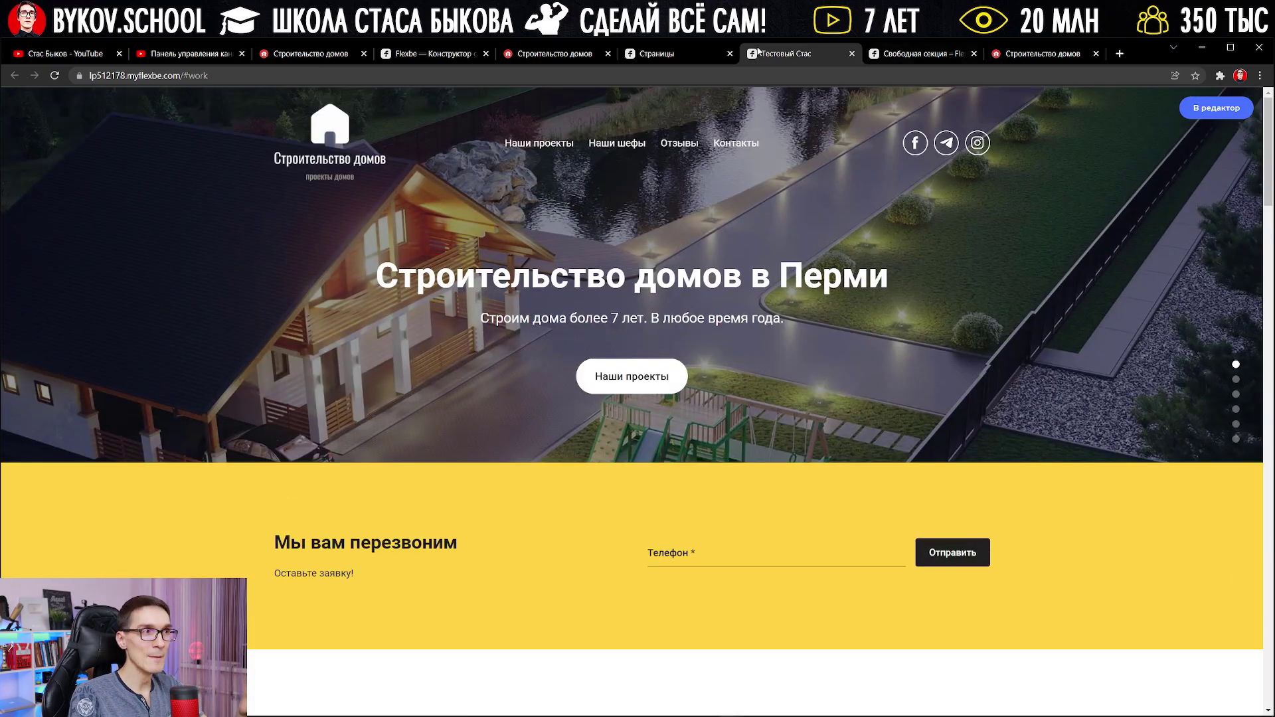
# Abandon creating the new page and open the existing house construction page in the editor.
pyautogui.click(670, 53)
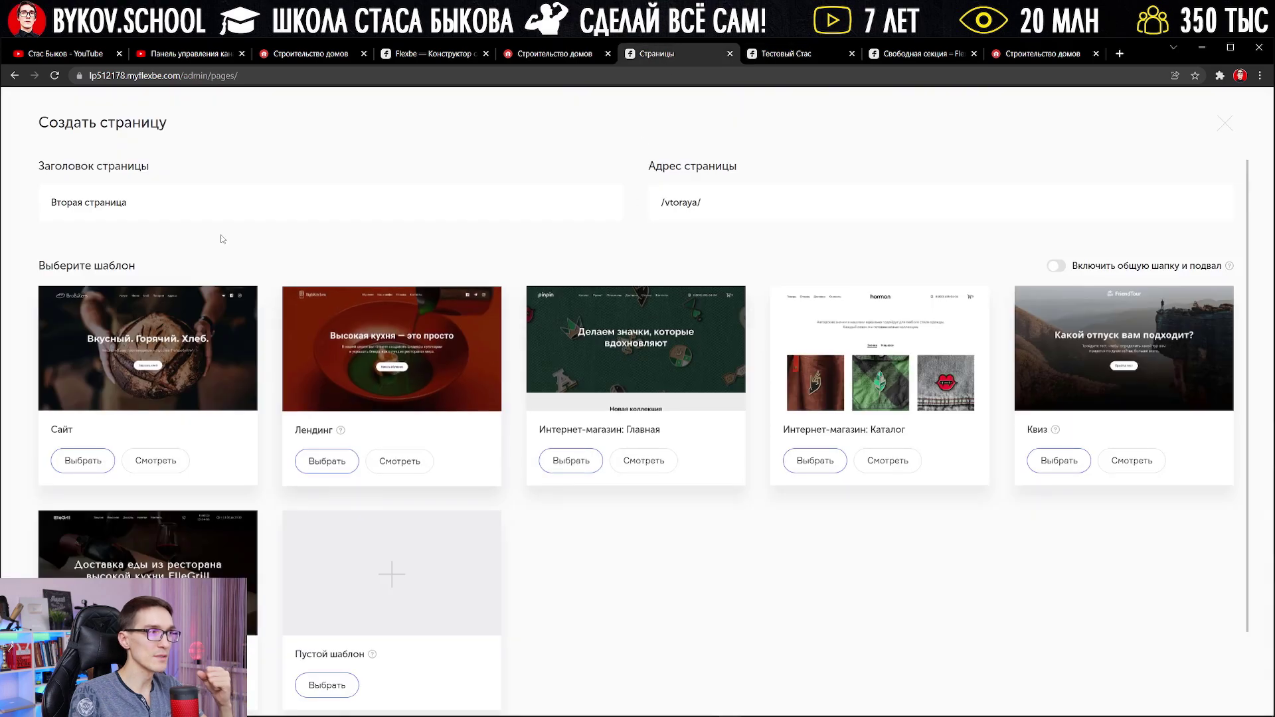
pyautogui.click(1237, 125)
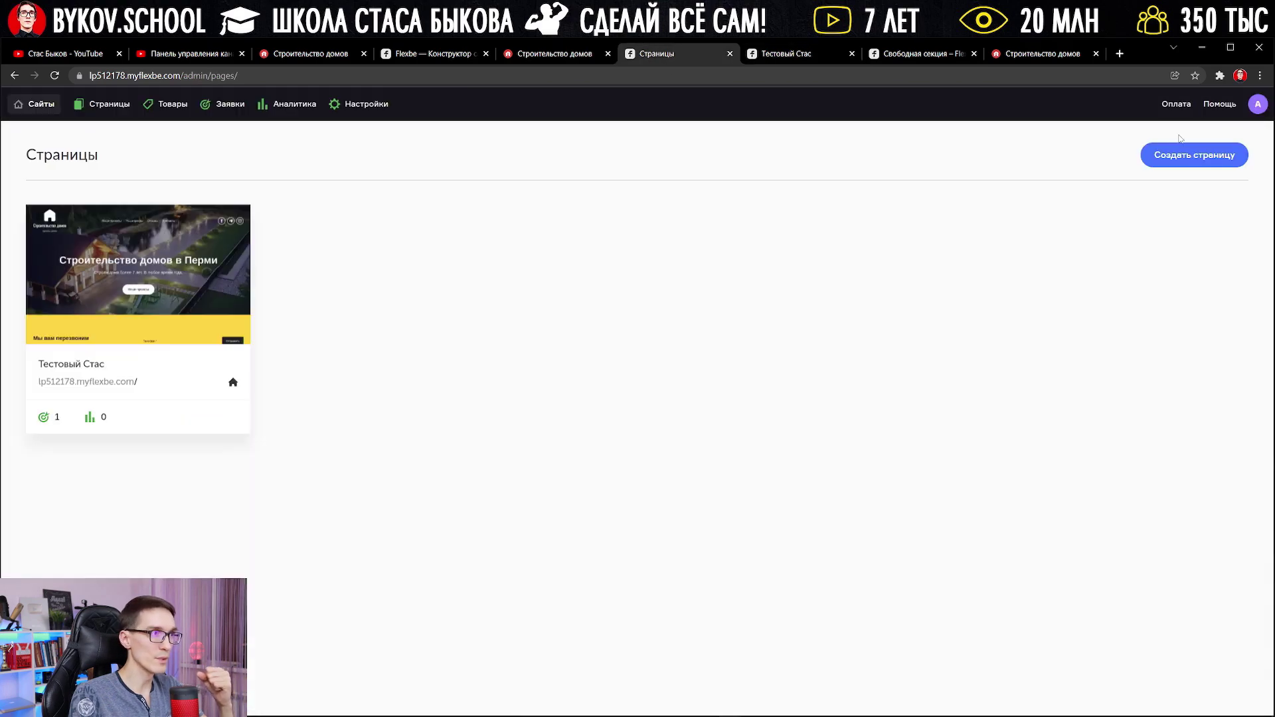
pyautogui.click(149, 304)
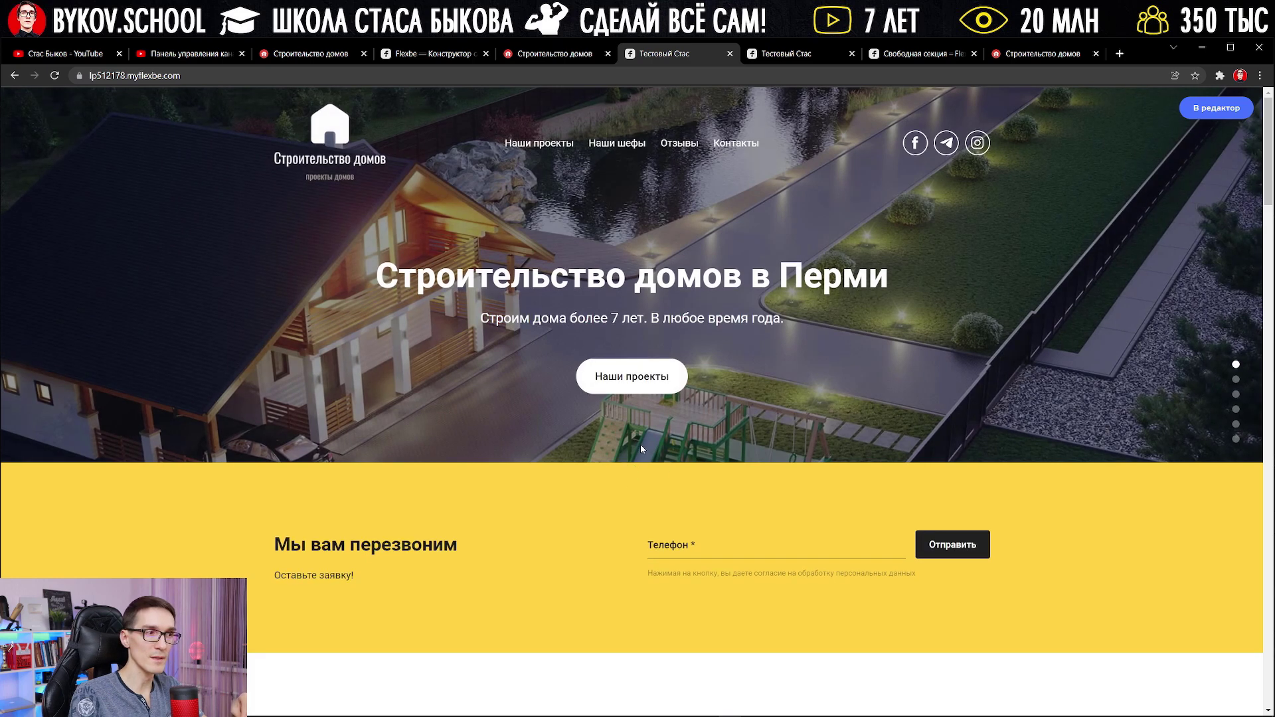
pyautogui.scroll(-2, 684, 436)
pyautogui.click(1198, 116)
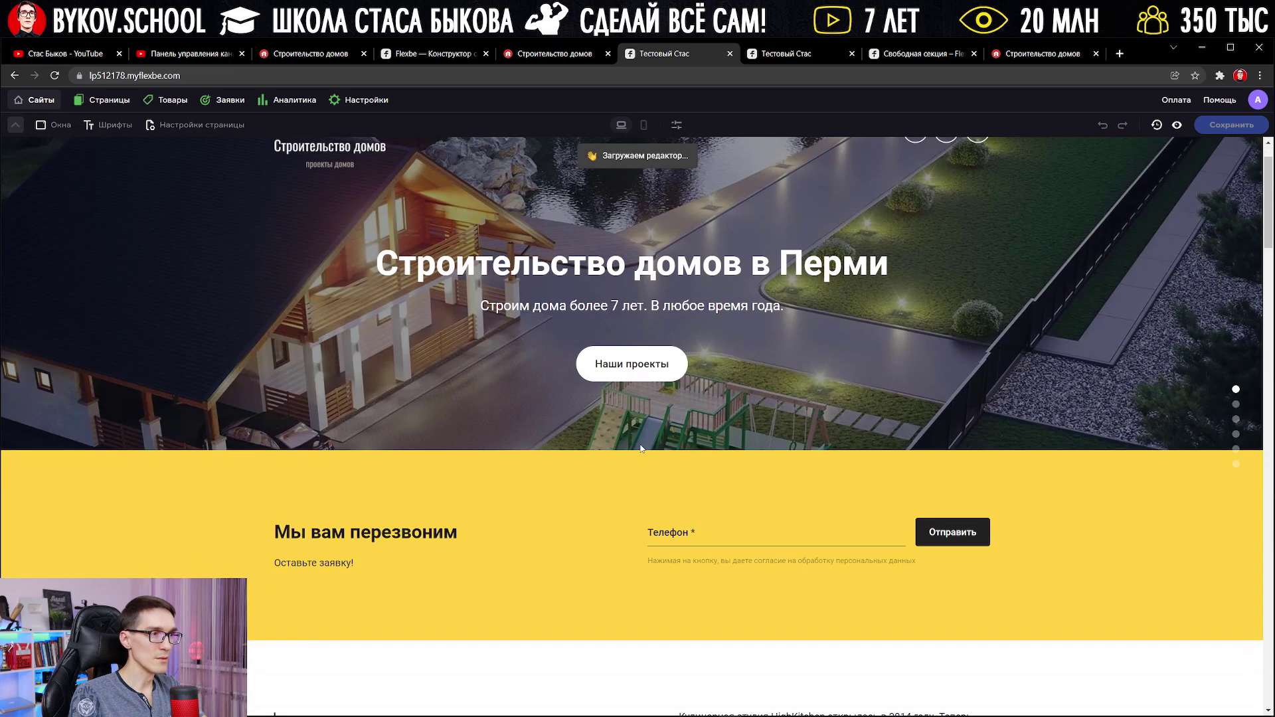
# Look over the section library's categories for adding a section between the cover and the callback form, then close it without adding anything.
pyautogui.moveTo(634, 455)
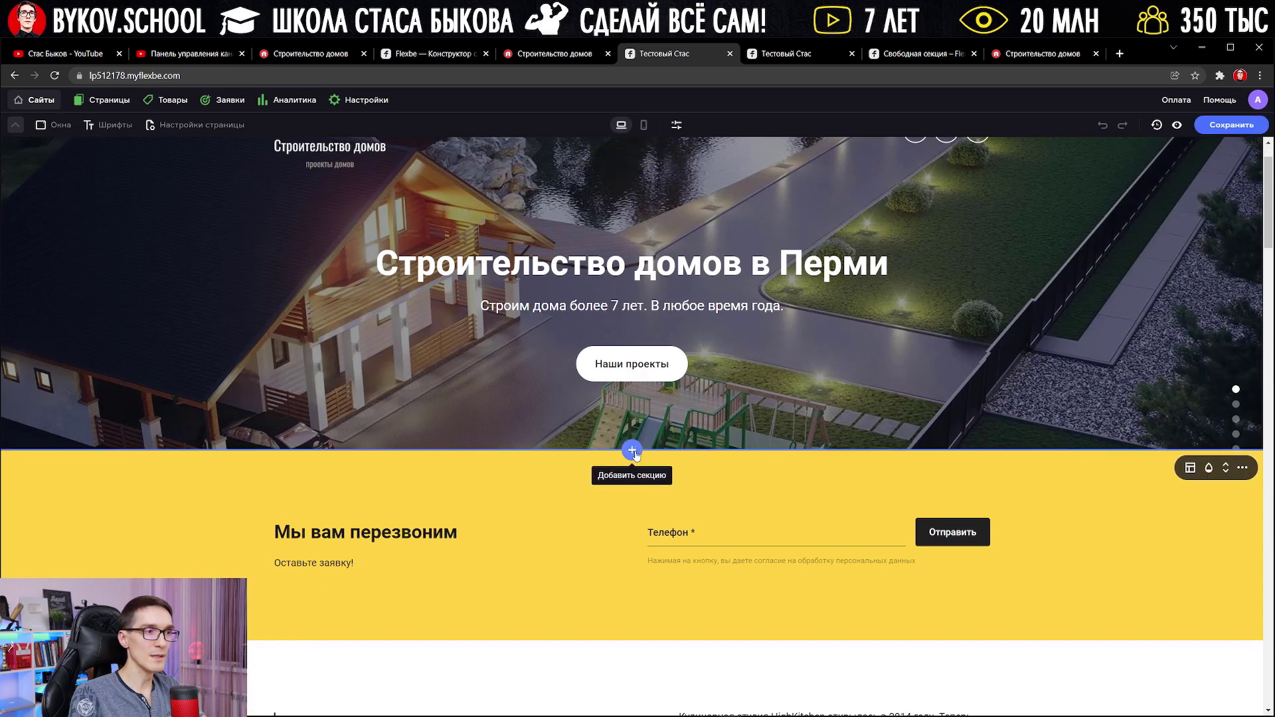
pyautogui.click(633, 451)
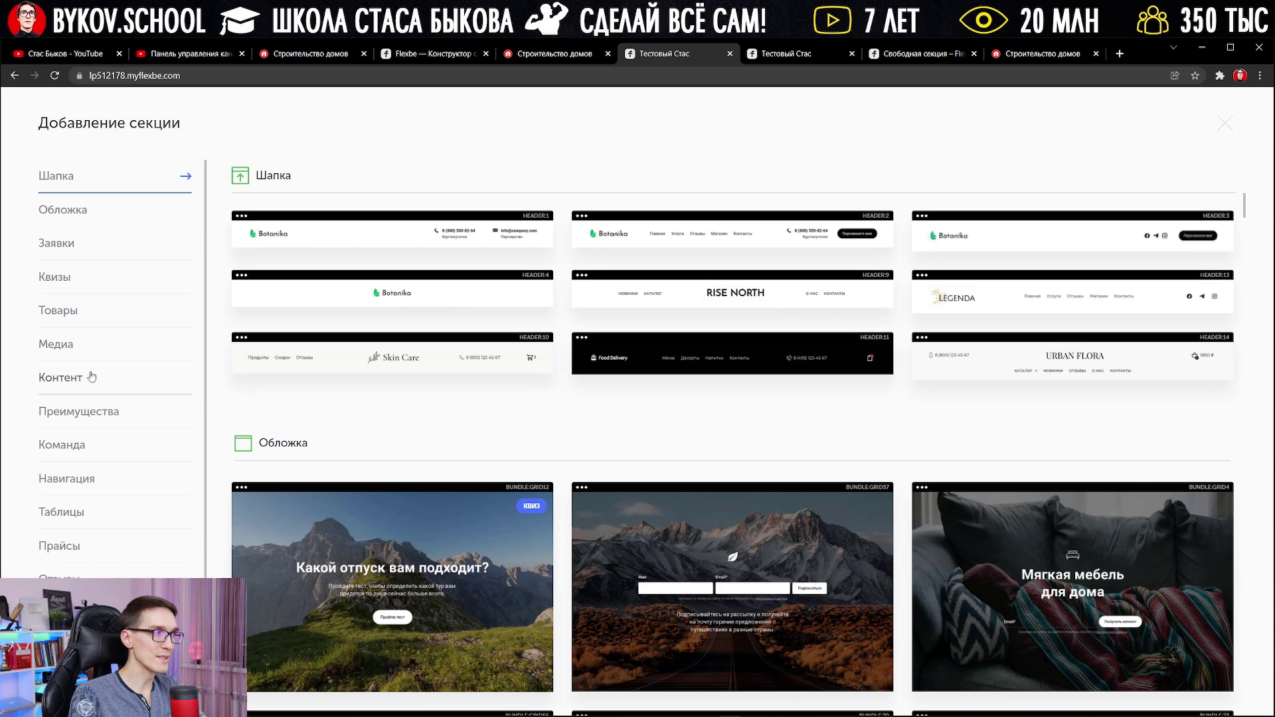
pyautogui.scroll(-3, 91, 378)
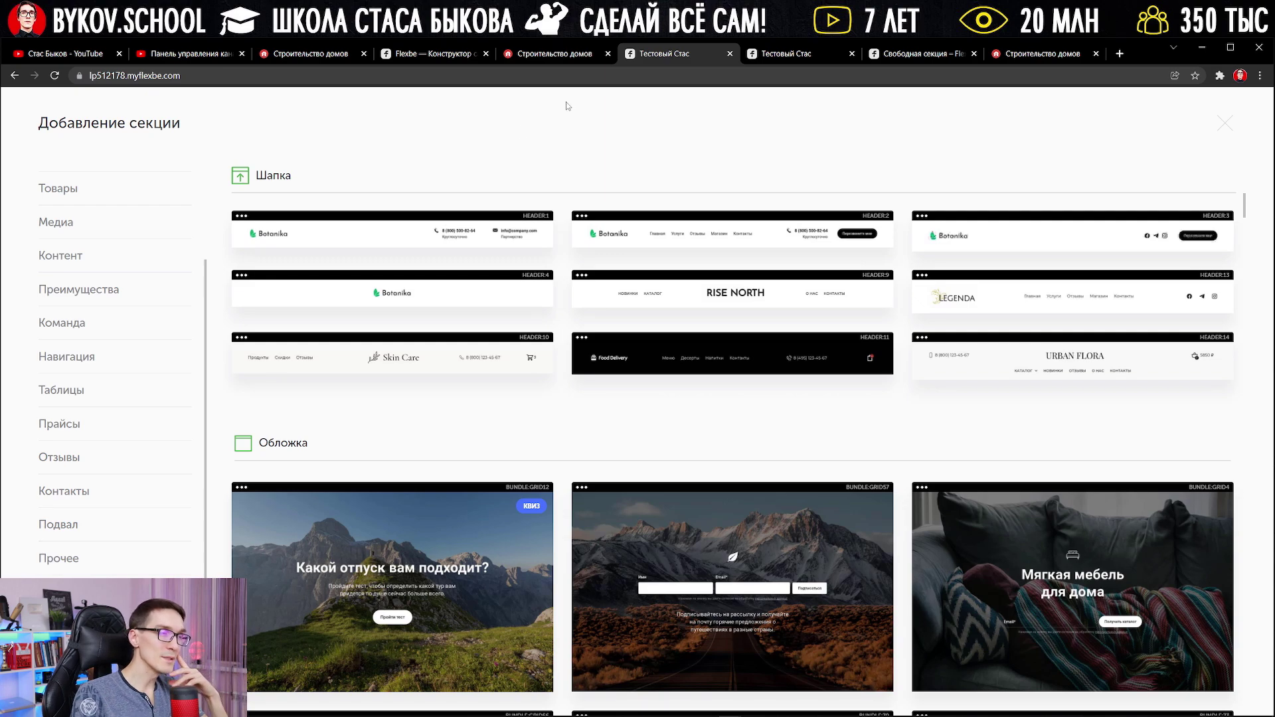
pyautogui.click(568, 62)
pyautogui.click(644, 61)
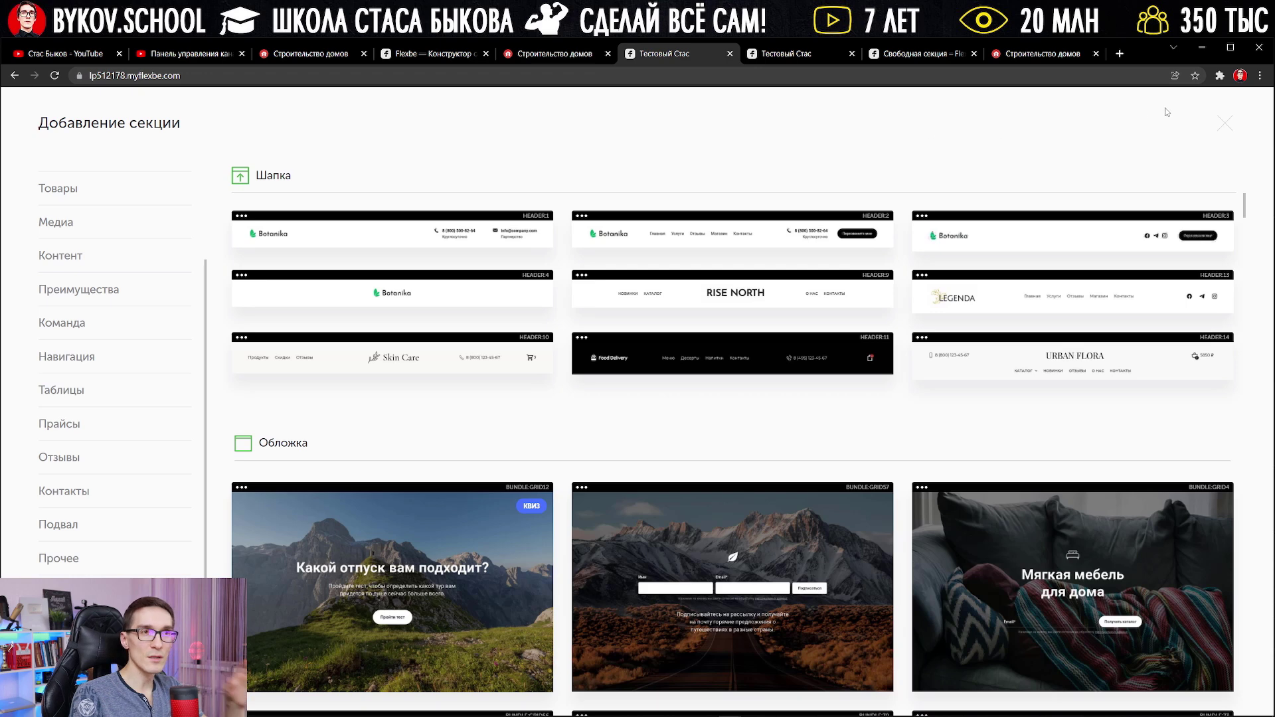
pyautogui.click(1225, 123)
pyautogui.scroll(1, 397, 232)
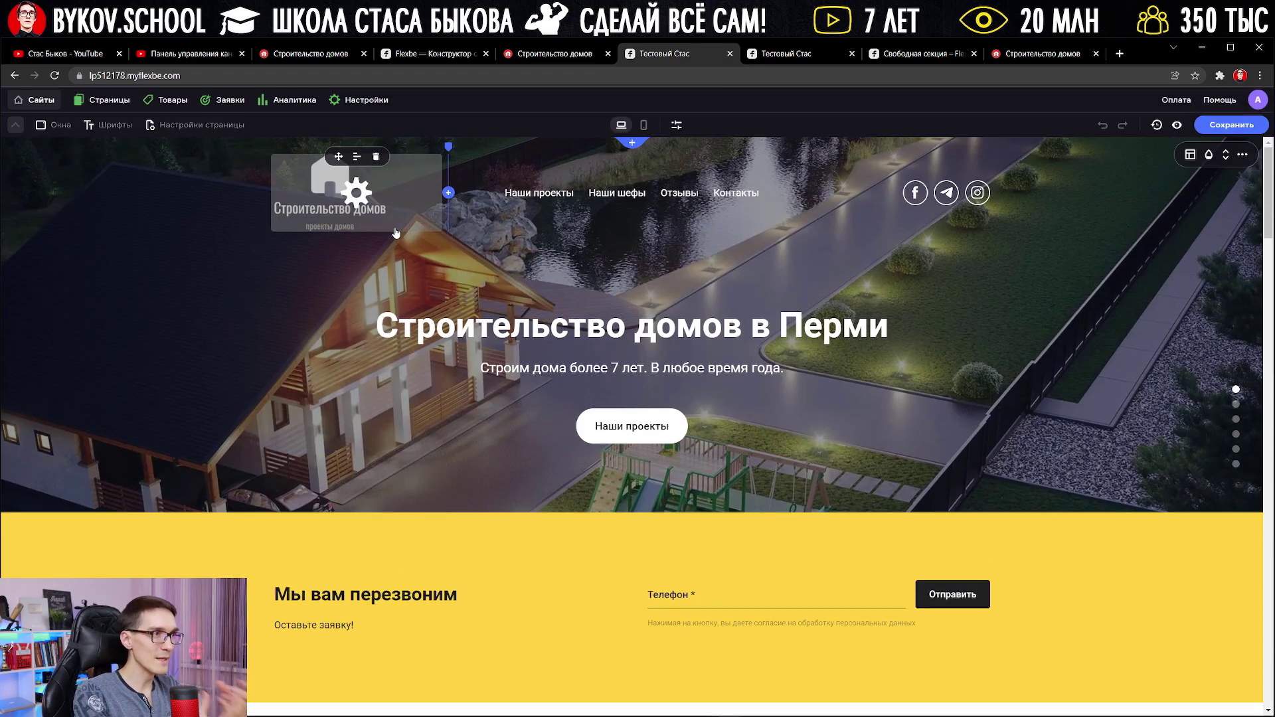
# Look through the Flexbe home page from the editor overview to the «Квизы» section.
pyautogui.click(470, 55)
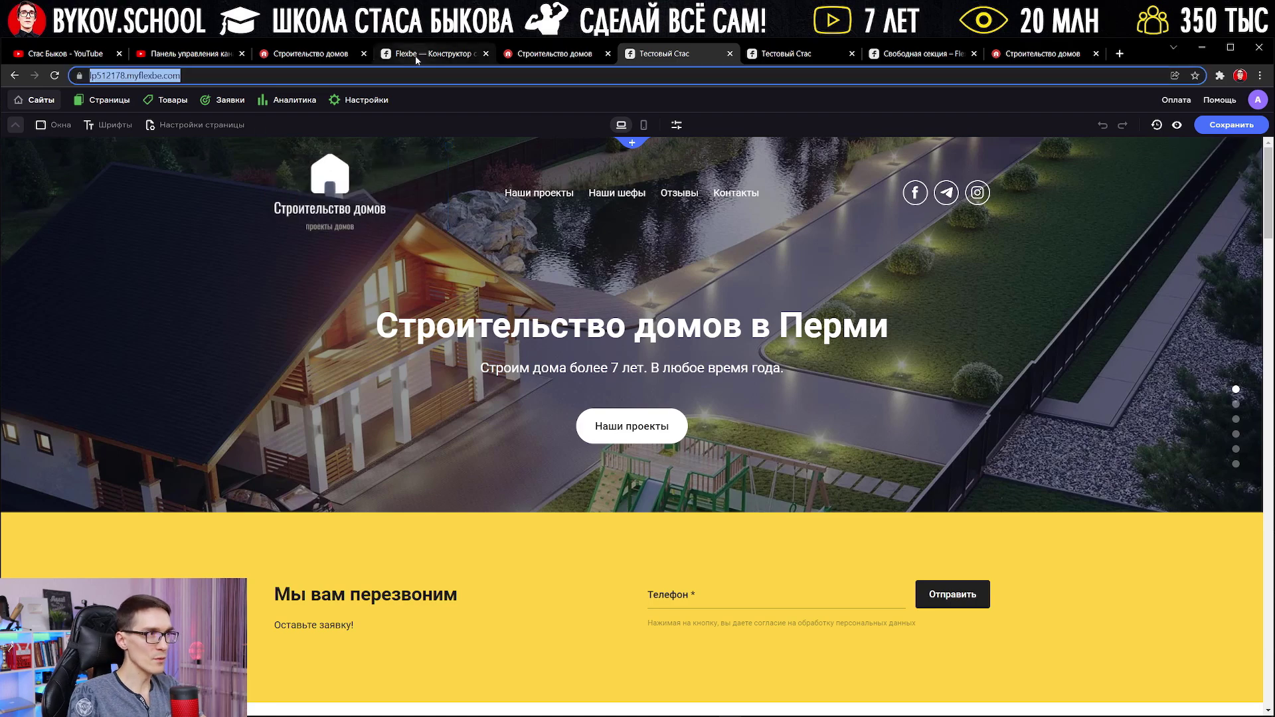
pyautogui.scroll(-15, 592, 271)
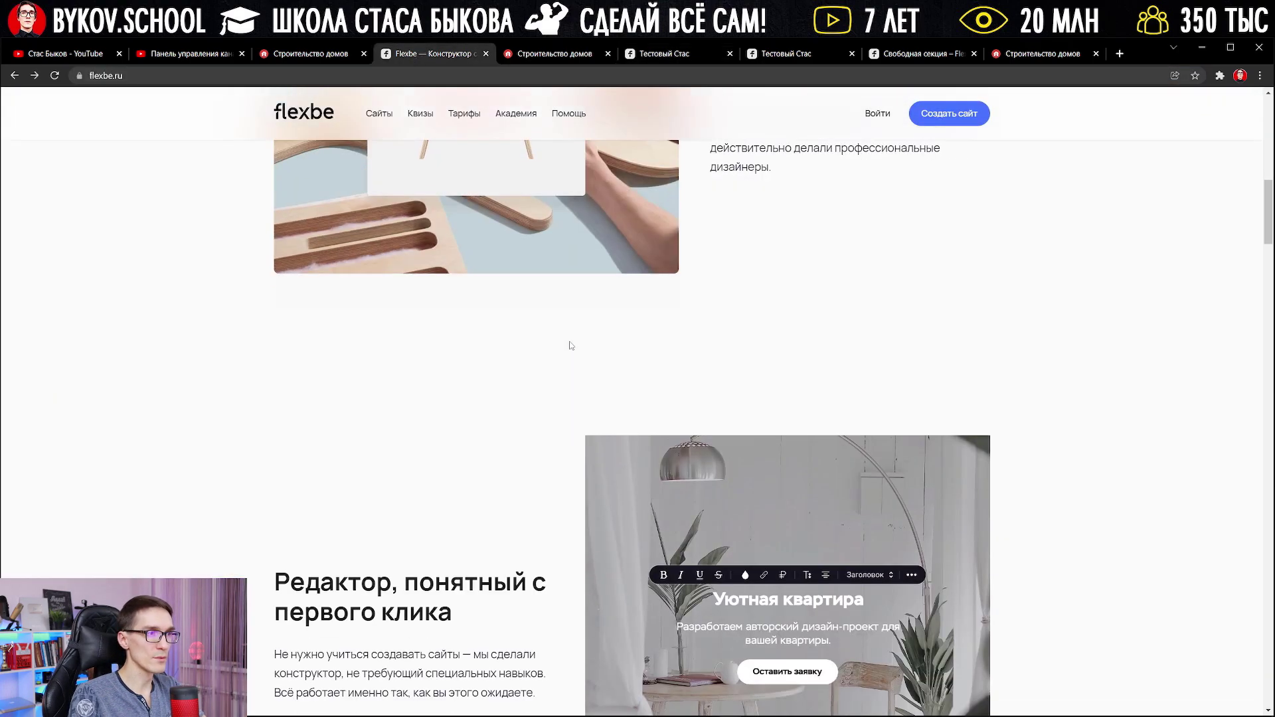
pyautogui.scroll(-8, 568, 364)
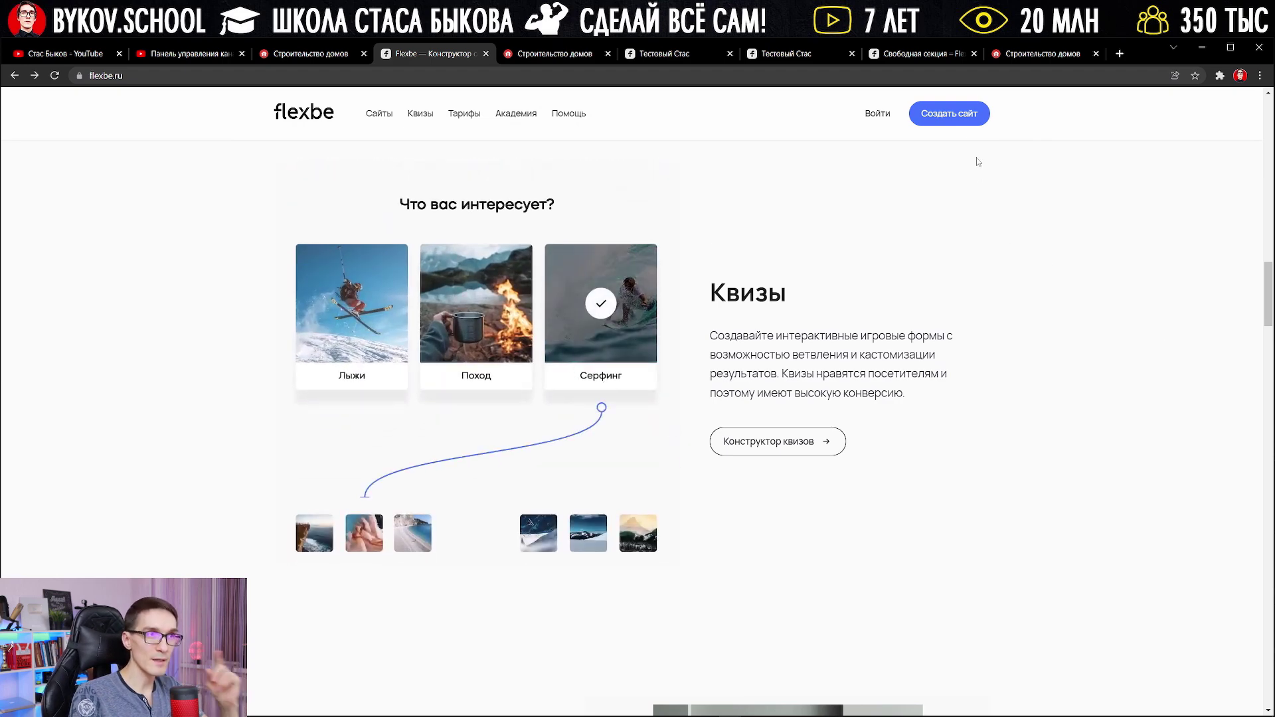
# Switch to the Flexbe «Свободная секция» page and move its browser tab to the end of the row.
pyautogui.click(1004, 55)
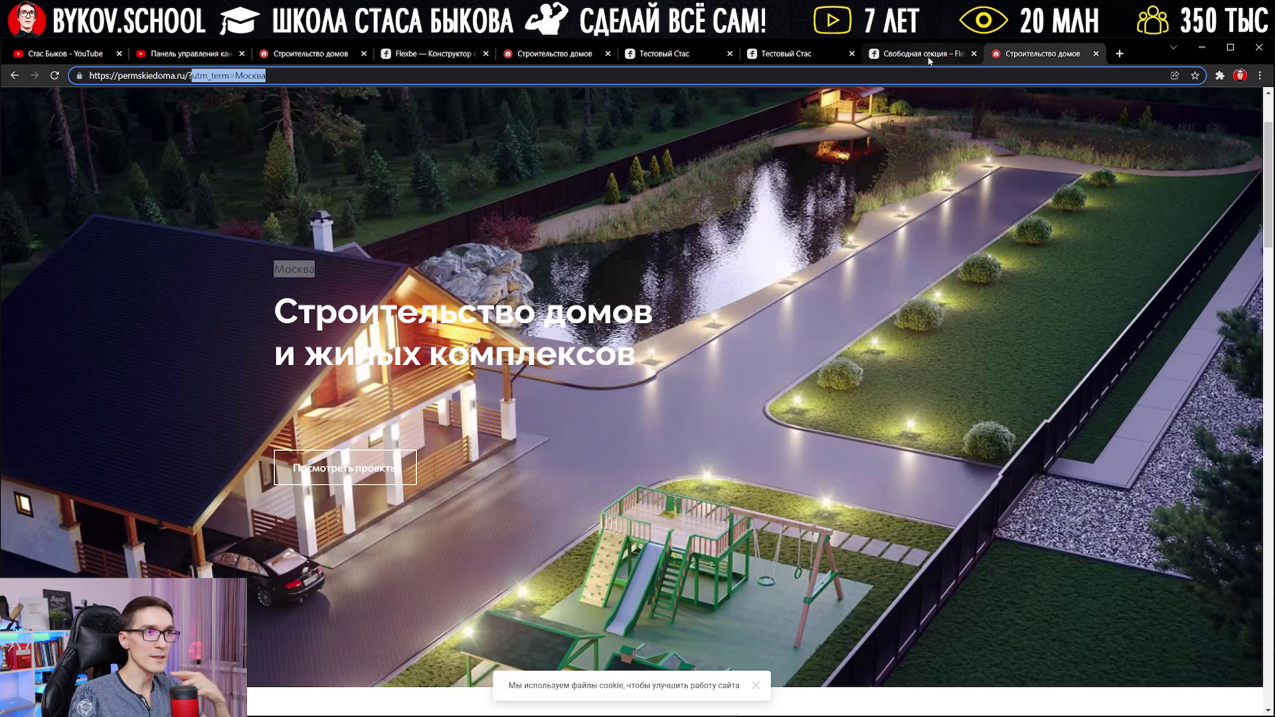
pyautogui.click(928, 57)
pyautogui.moveTo(929, 57); pyautogui.dragTo(1056, 57)
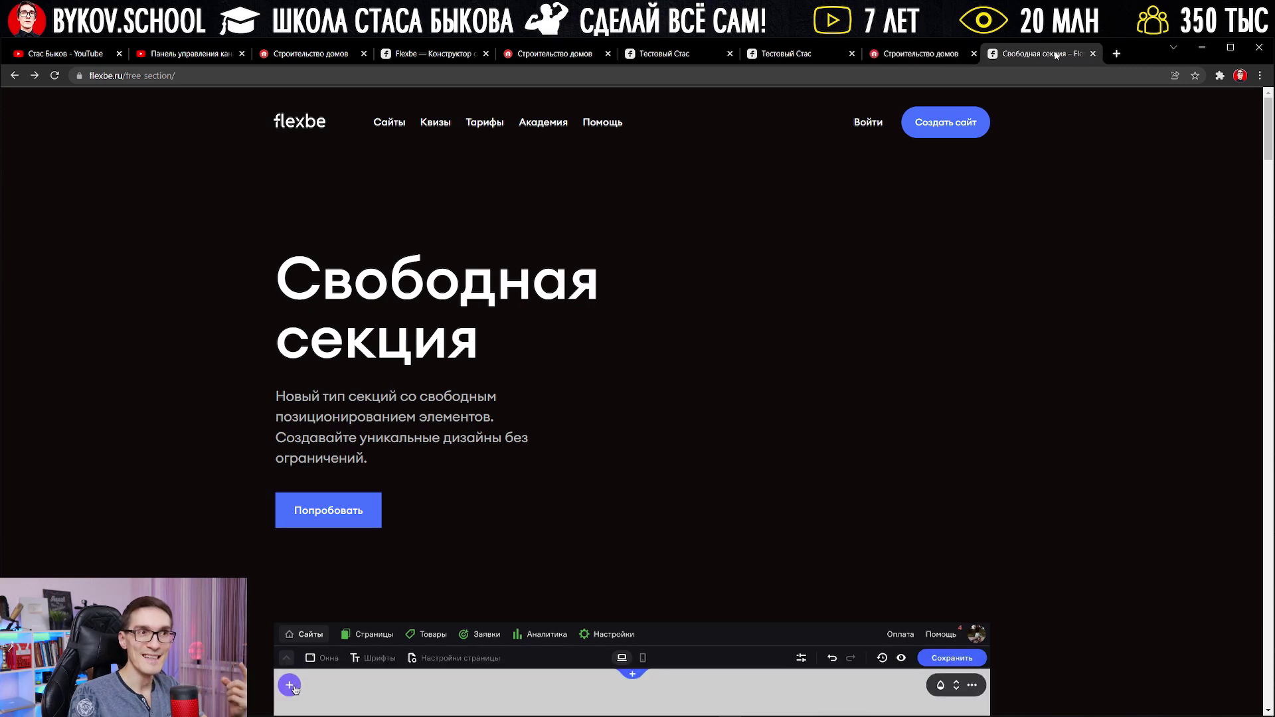